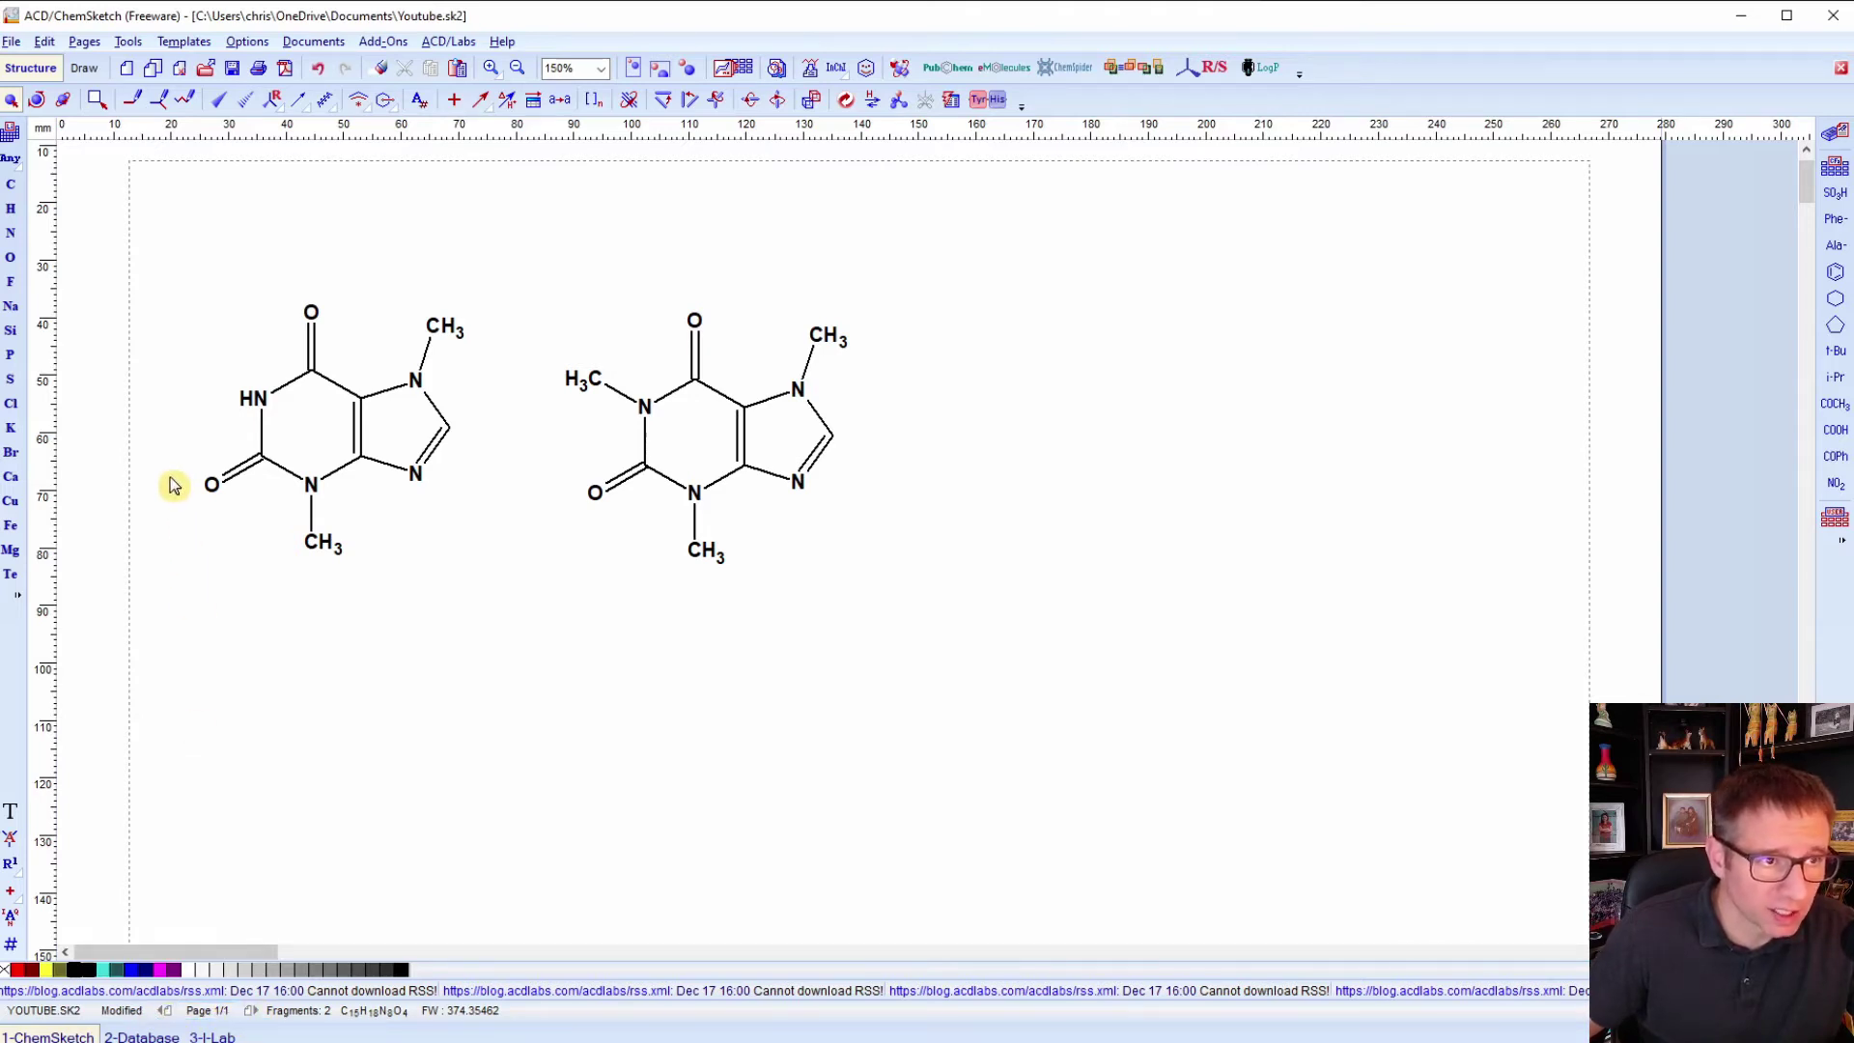
Add a new blank page 2, glance back at page 1, then return to page 2.
{"action": "left_click", "coordinate": [85, 41]}
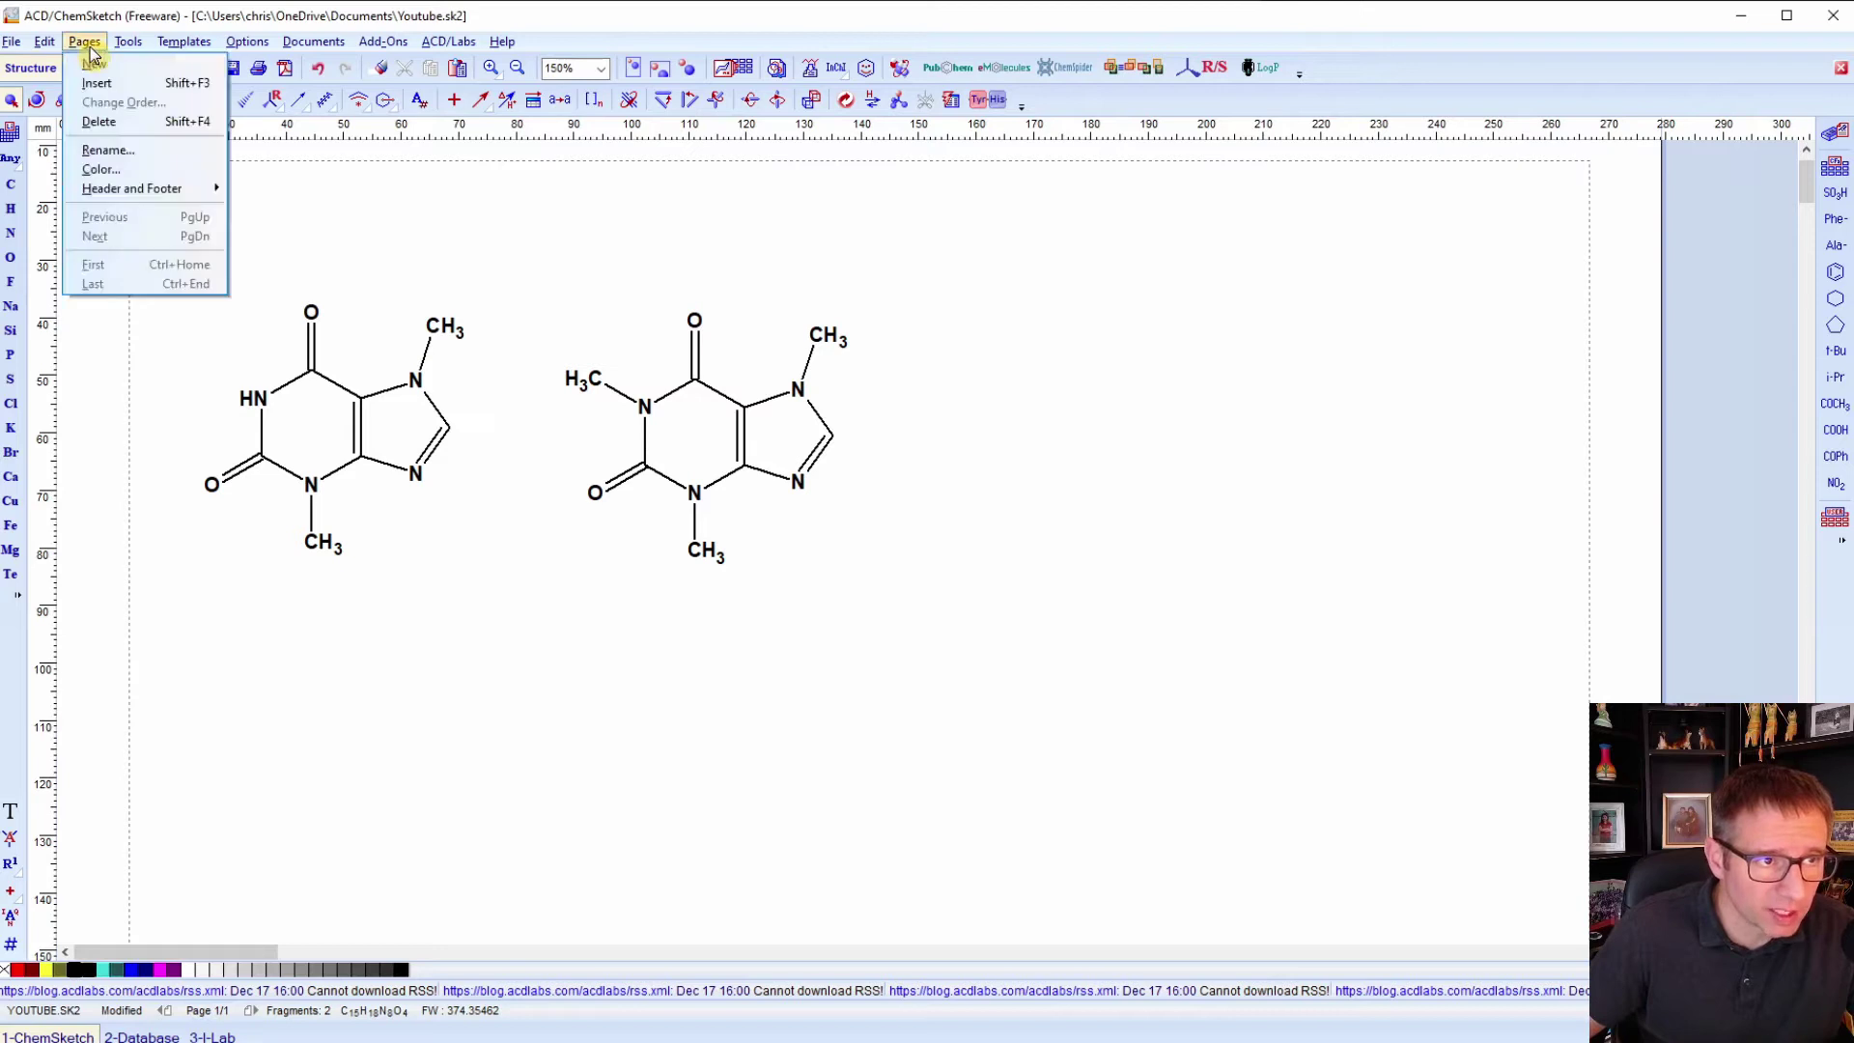
{"action": "left_click", "coordinate": [104, 76]}
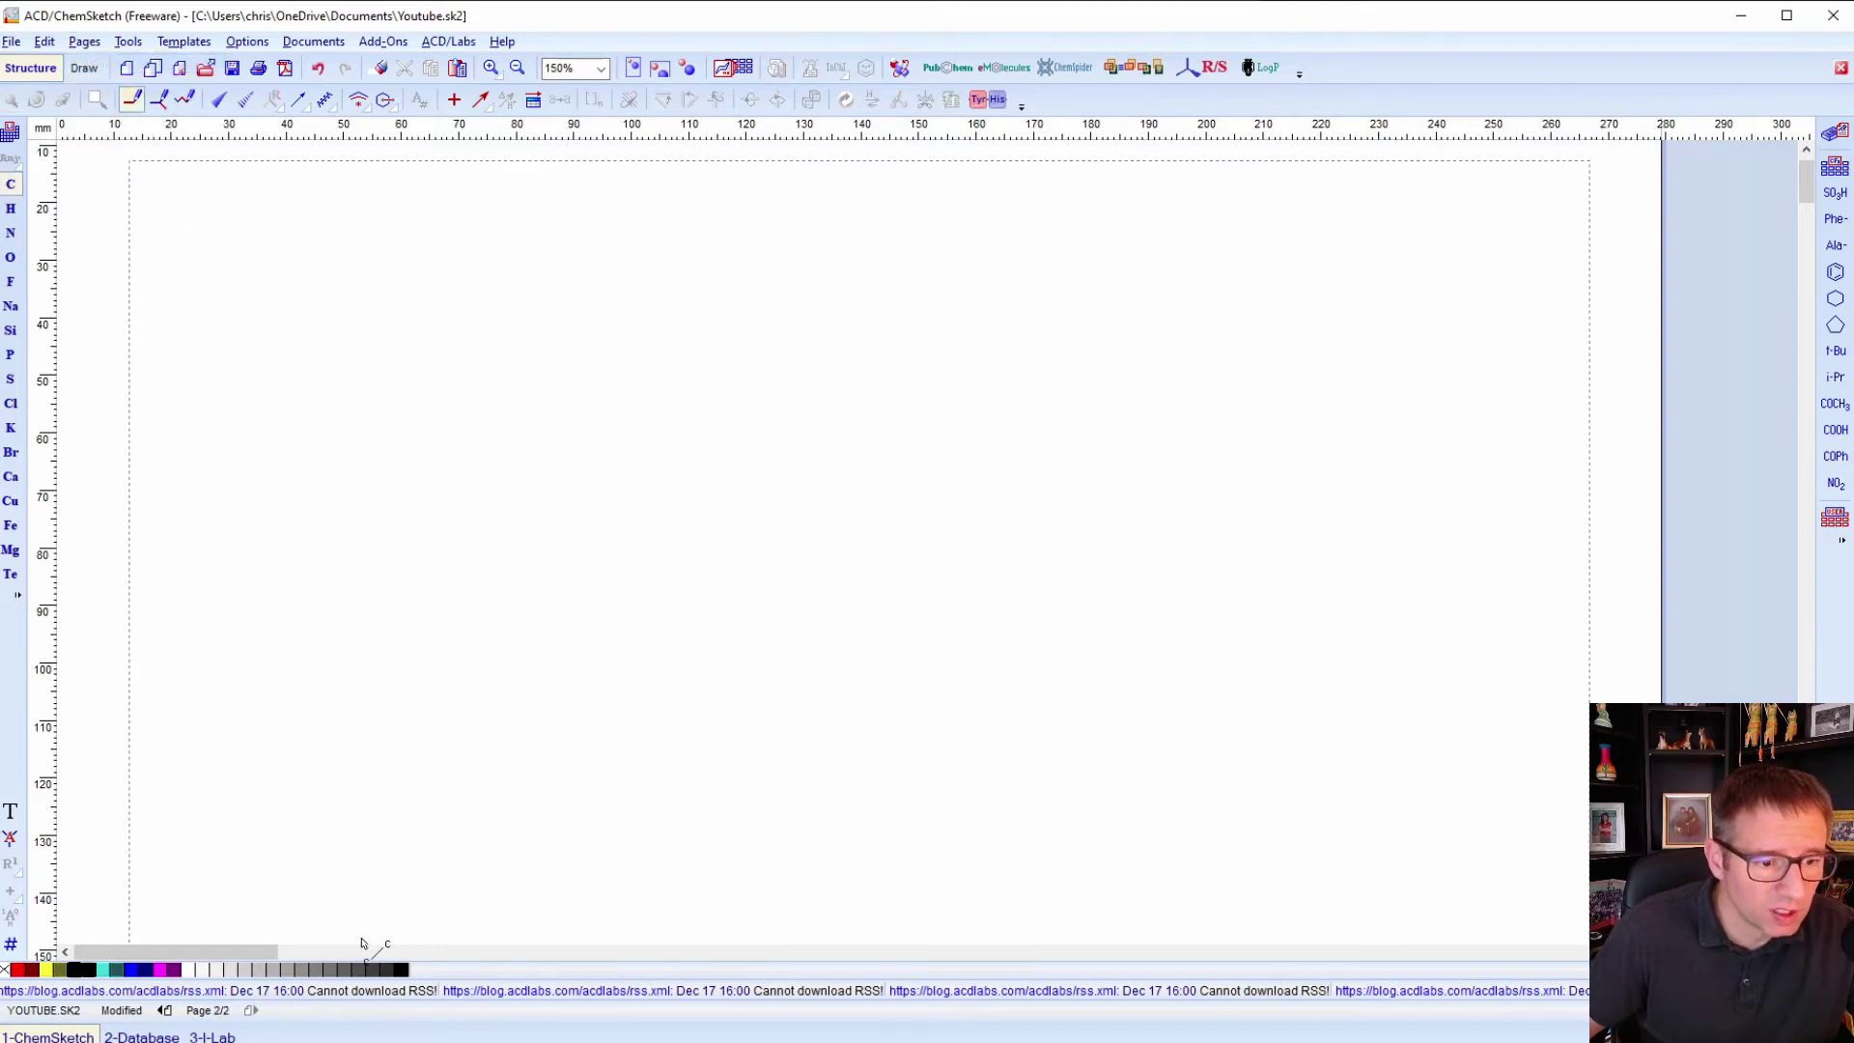
{"action": "left_click", "coordinate": [164, 1010]}
{"action": "left_click", "coordinate": [249, 1010]}
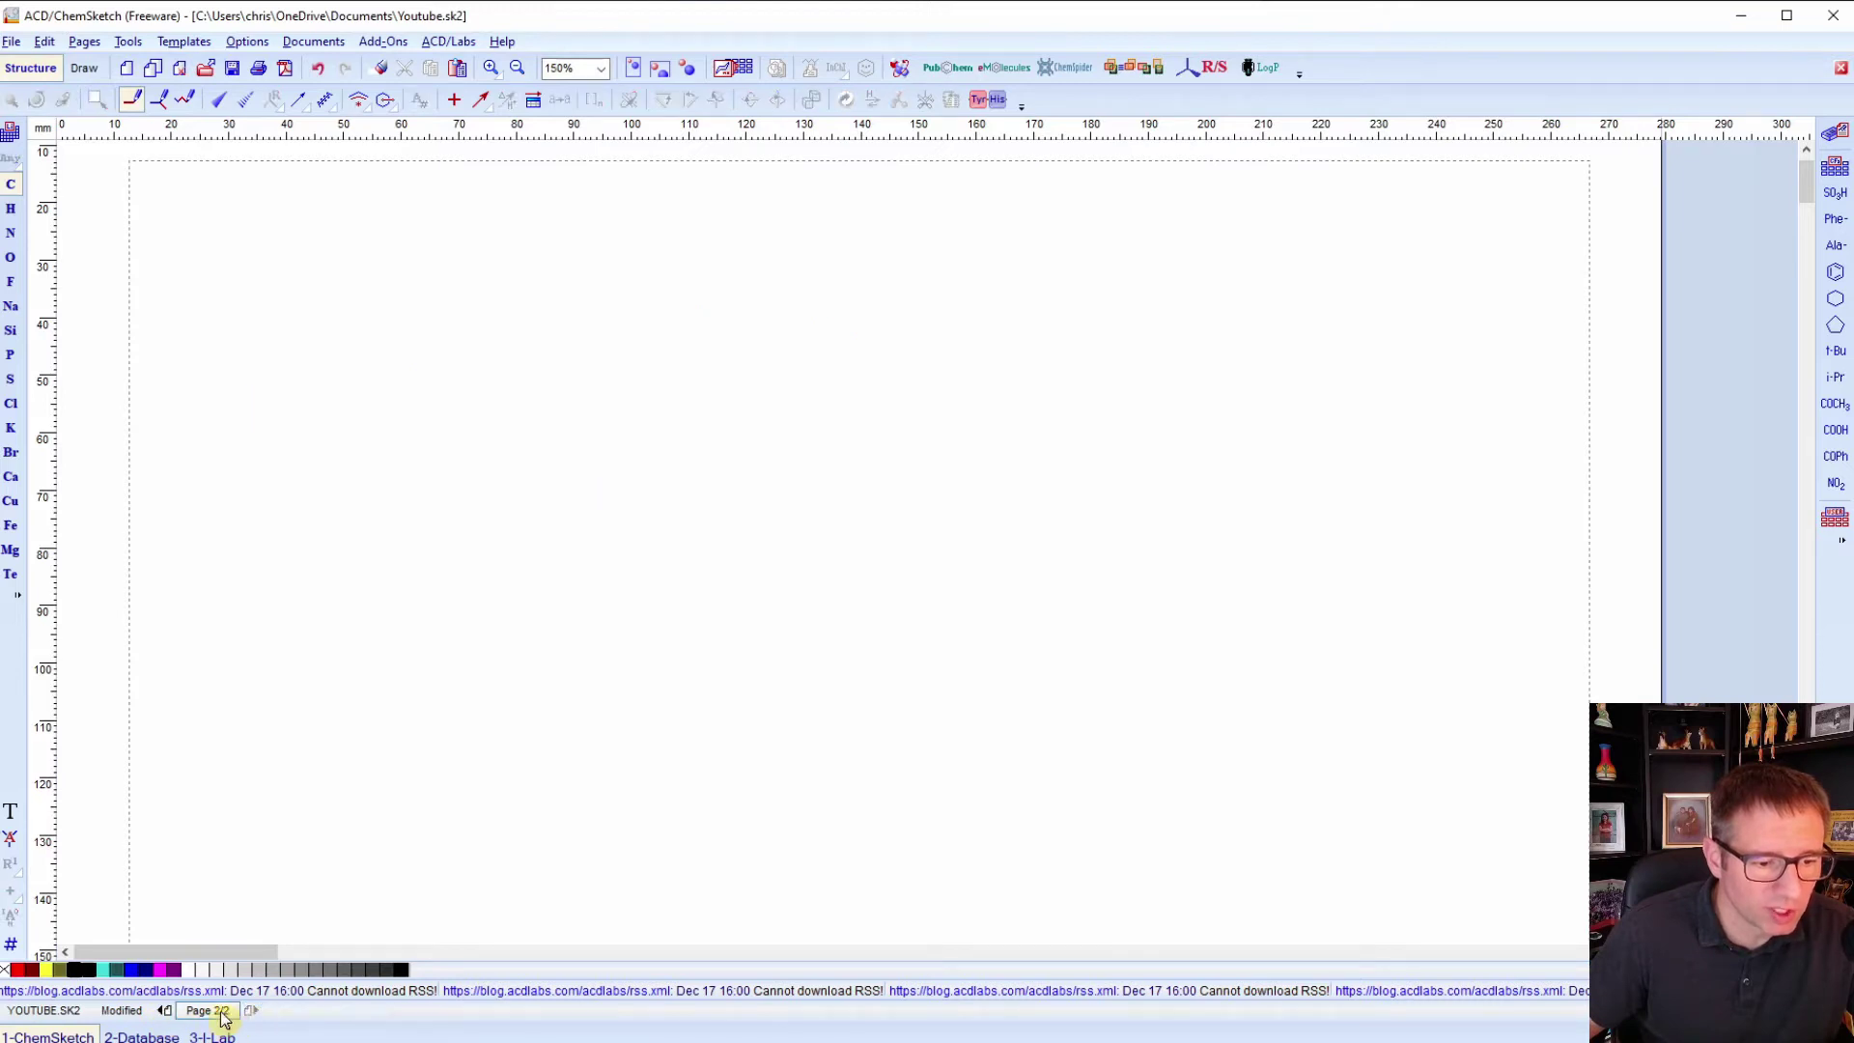
{"action": "left_click", "coordinate": [84, 41]}
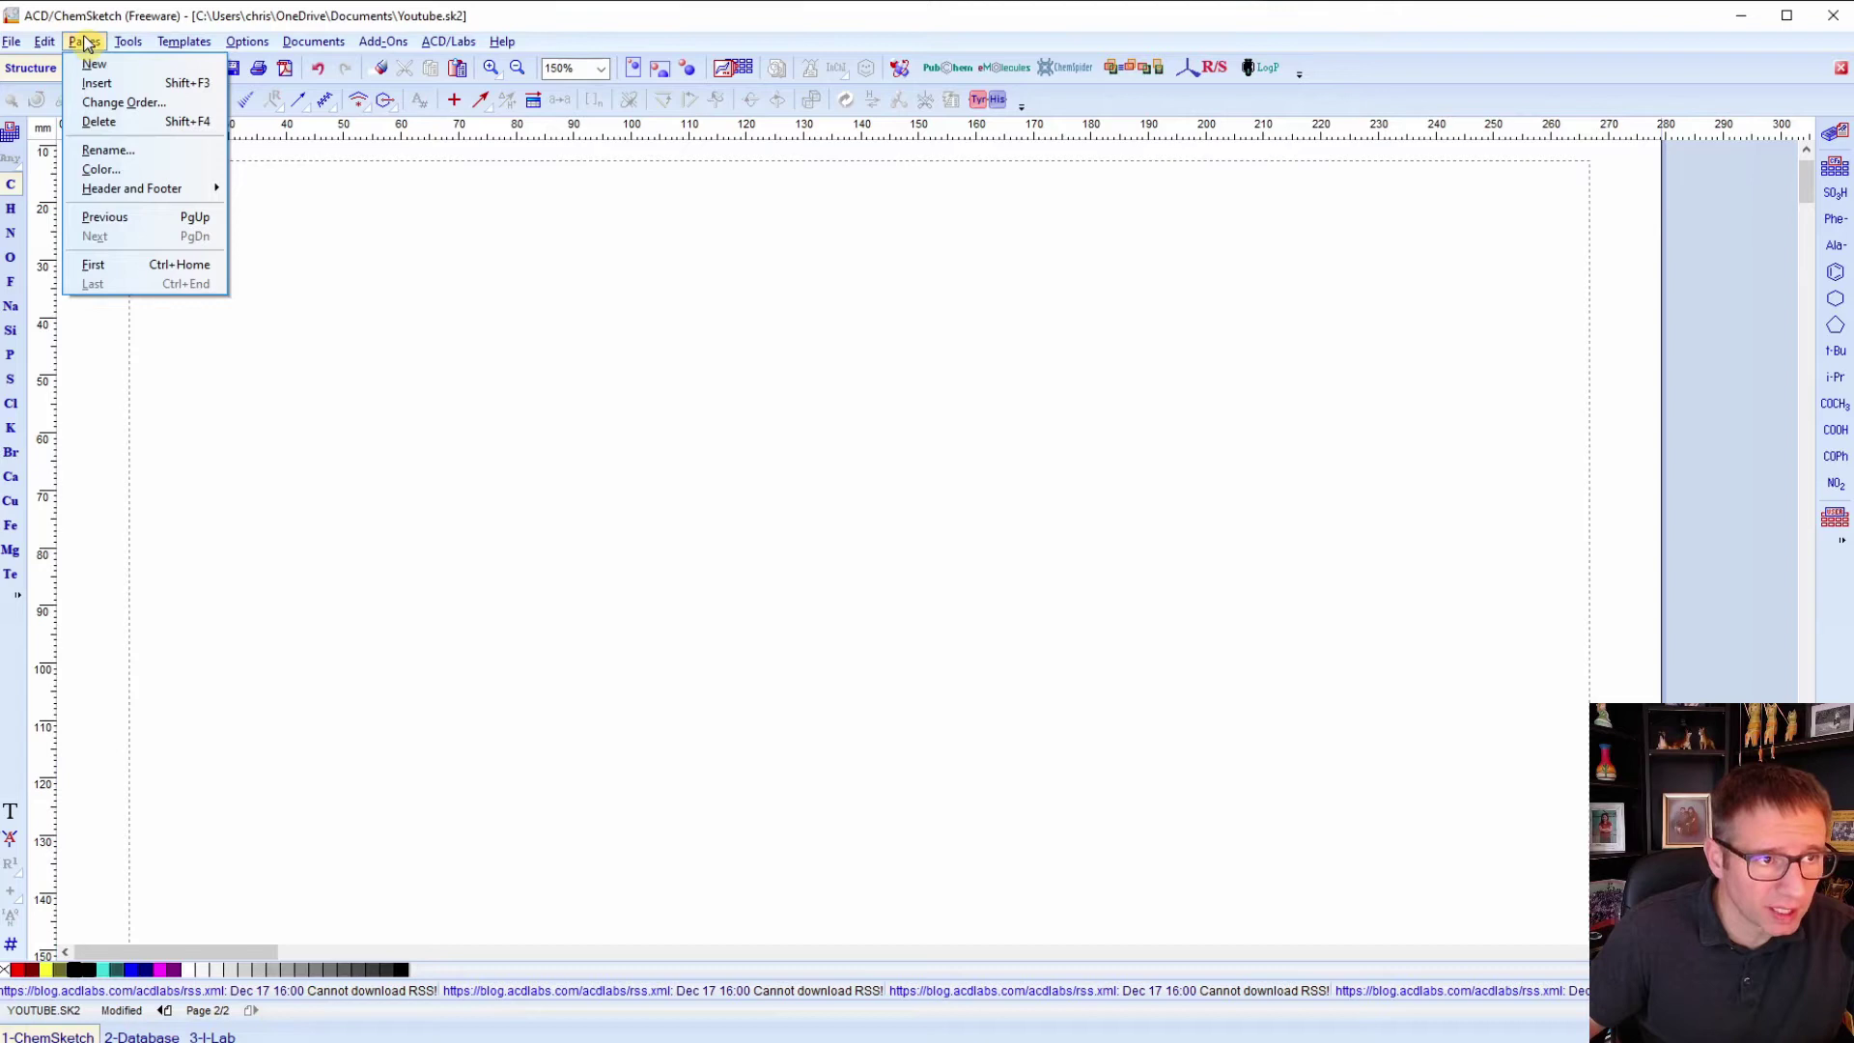
{"action": "left_click", "coordinate": [114, 126]}
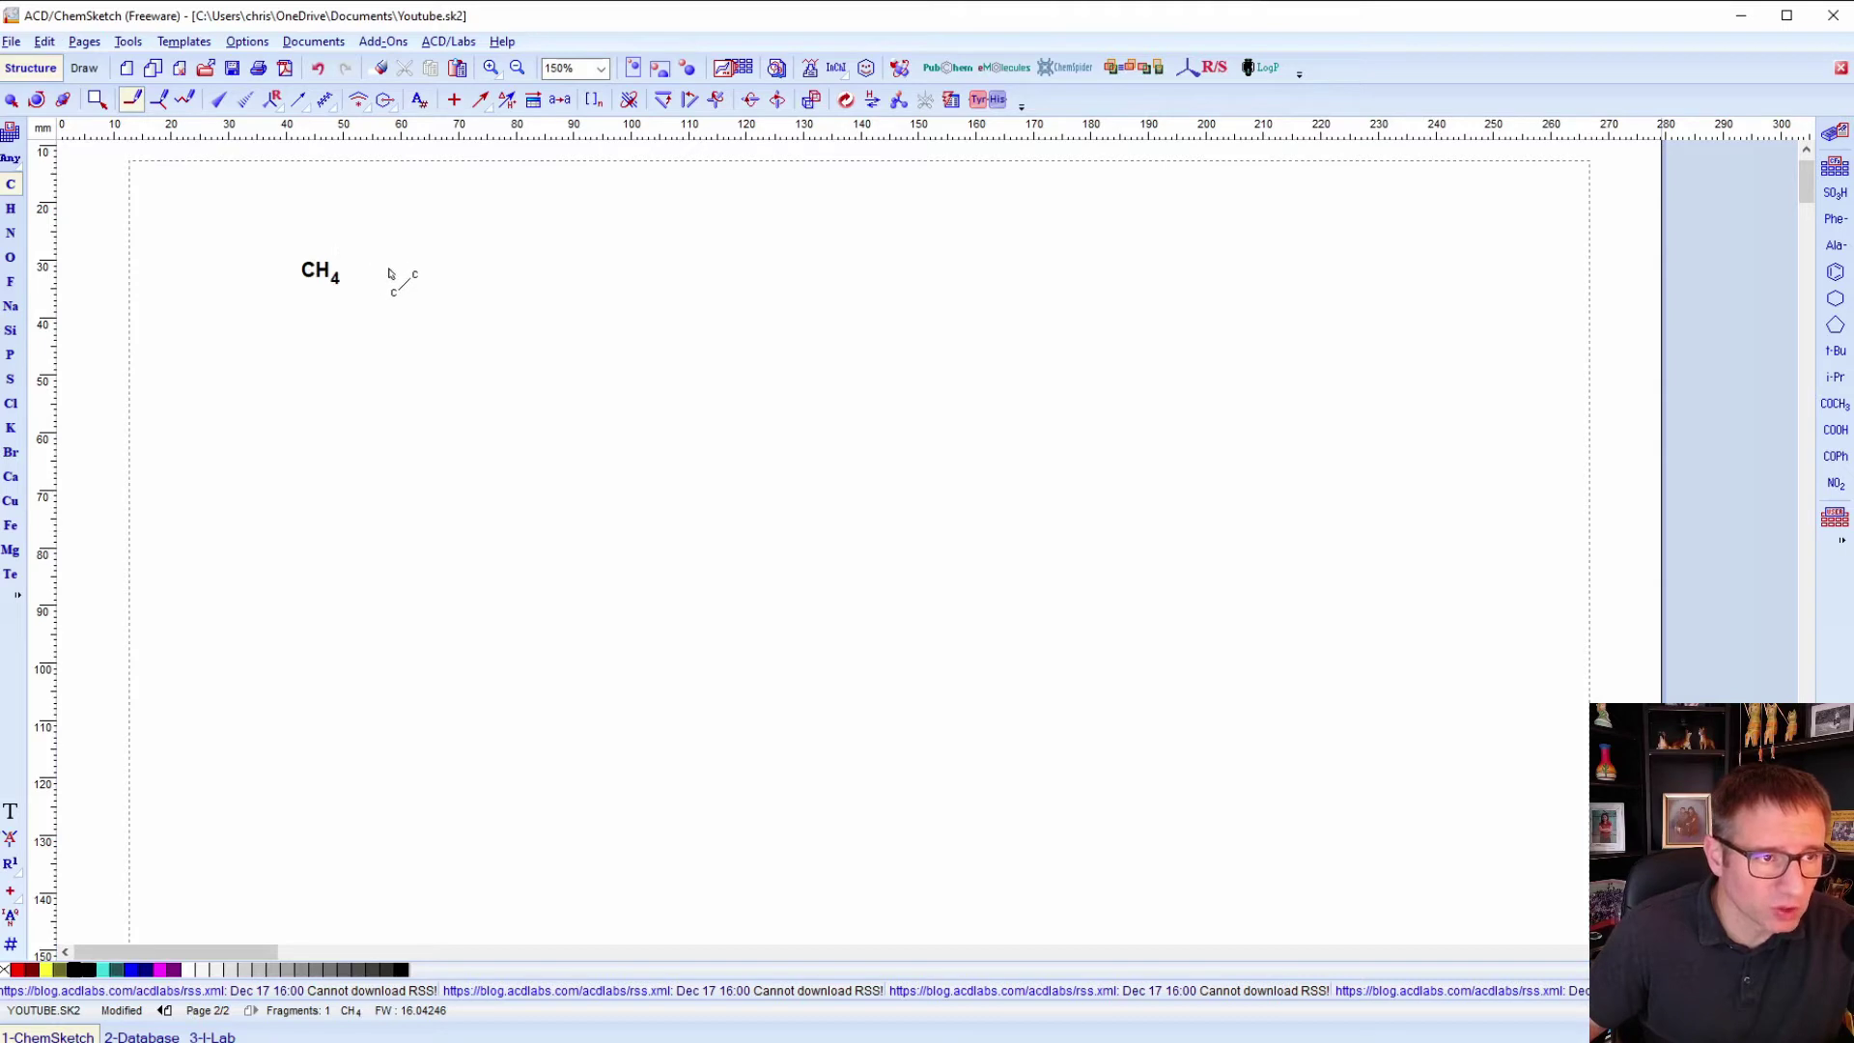
Undo the stray CH4, place a Ca2+ ion, and draw a carbon–oxygen skeleton to its right.
{"action": "key", "text": "ctrl+z"}
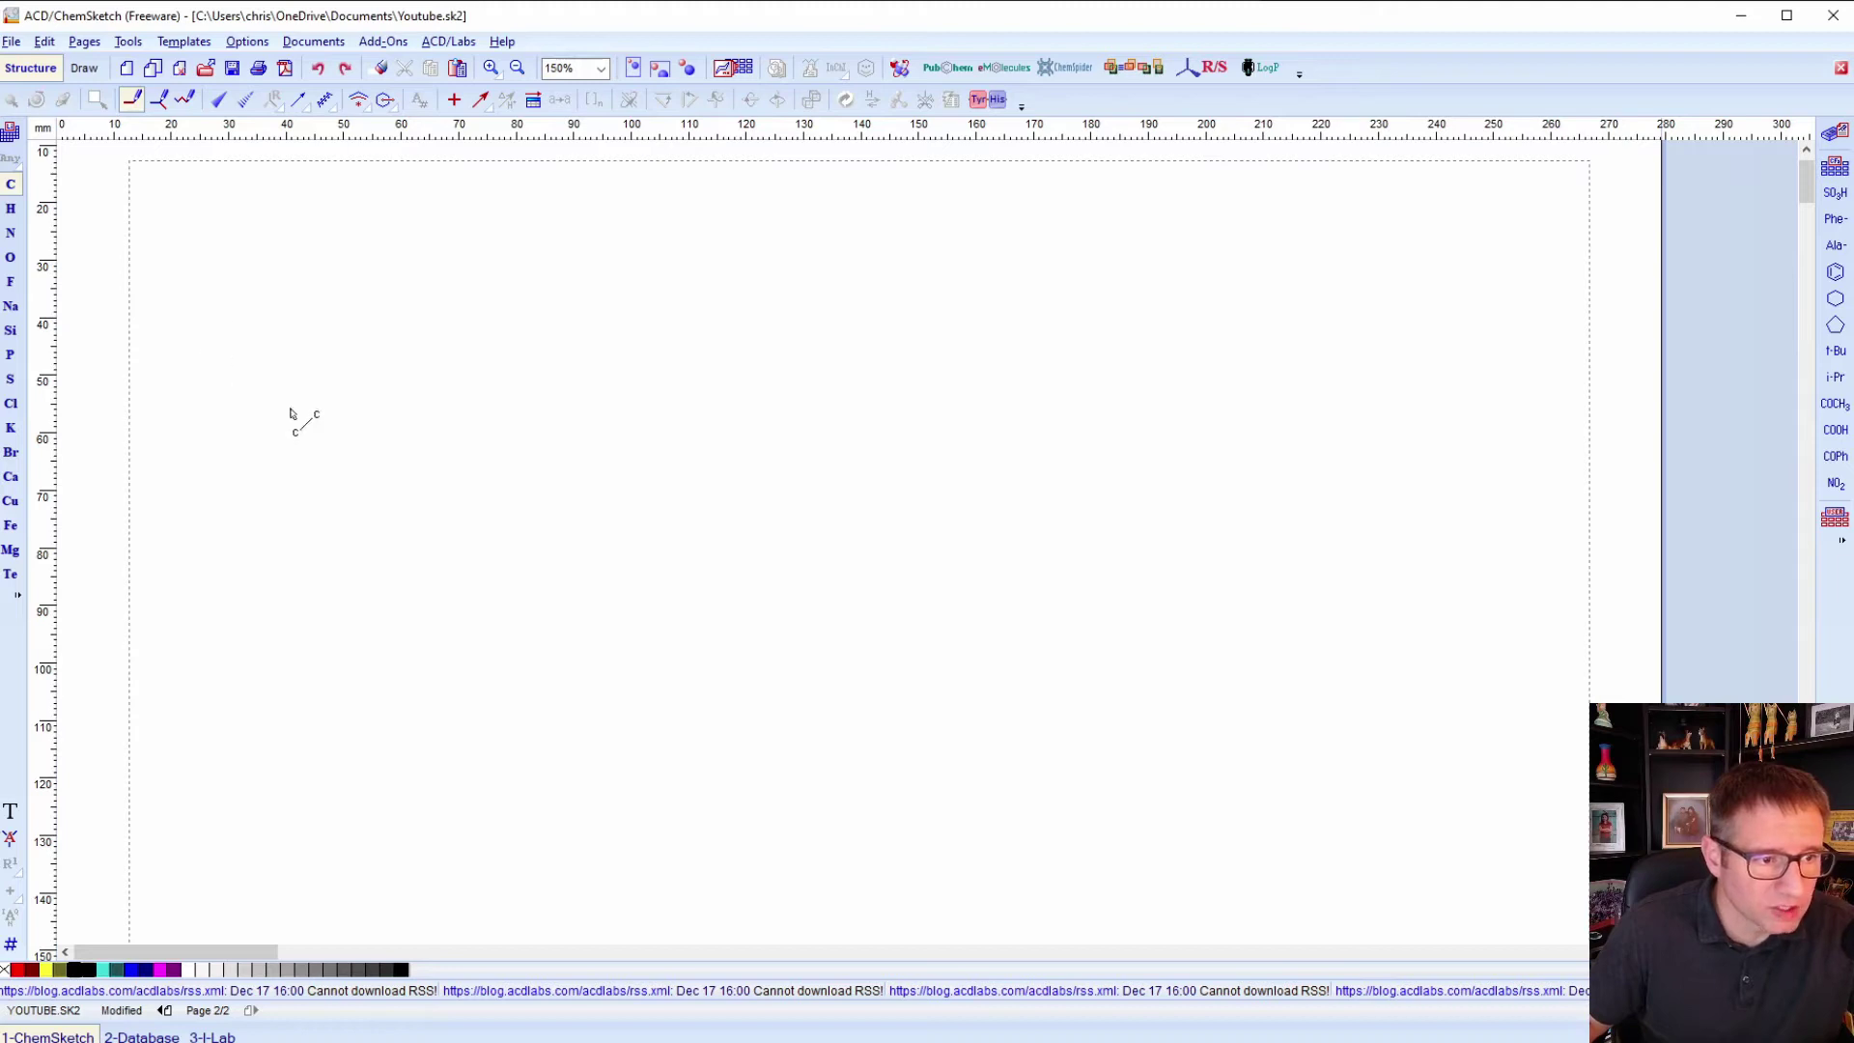
{"action": "left_click", "coordinate": [11, 476]}
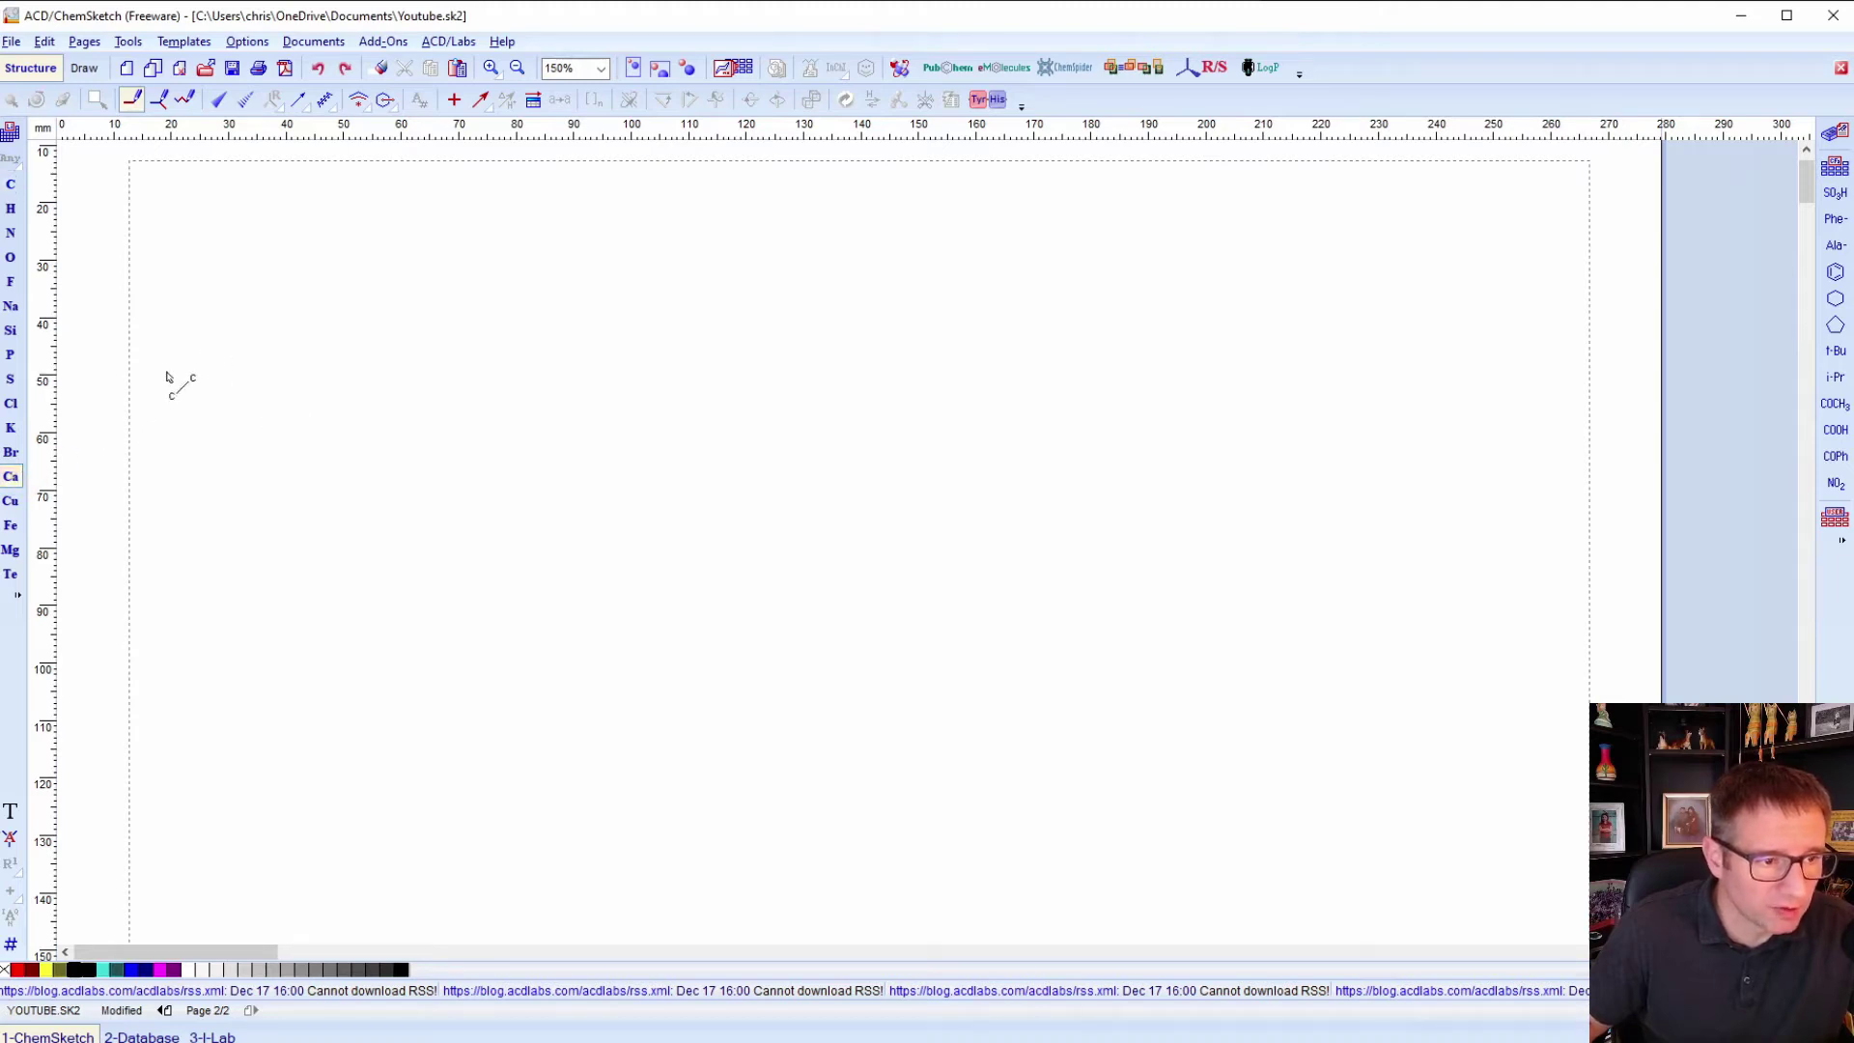
{"action": "left_click", "coordinate": [232, 335]}
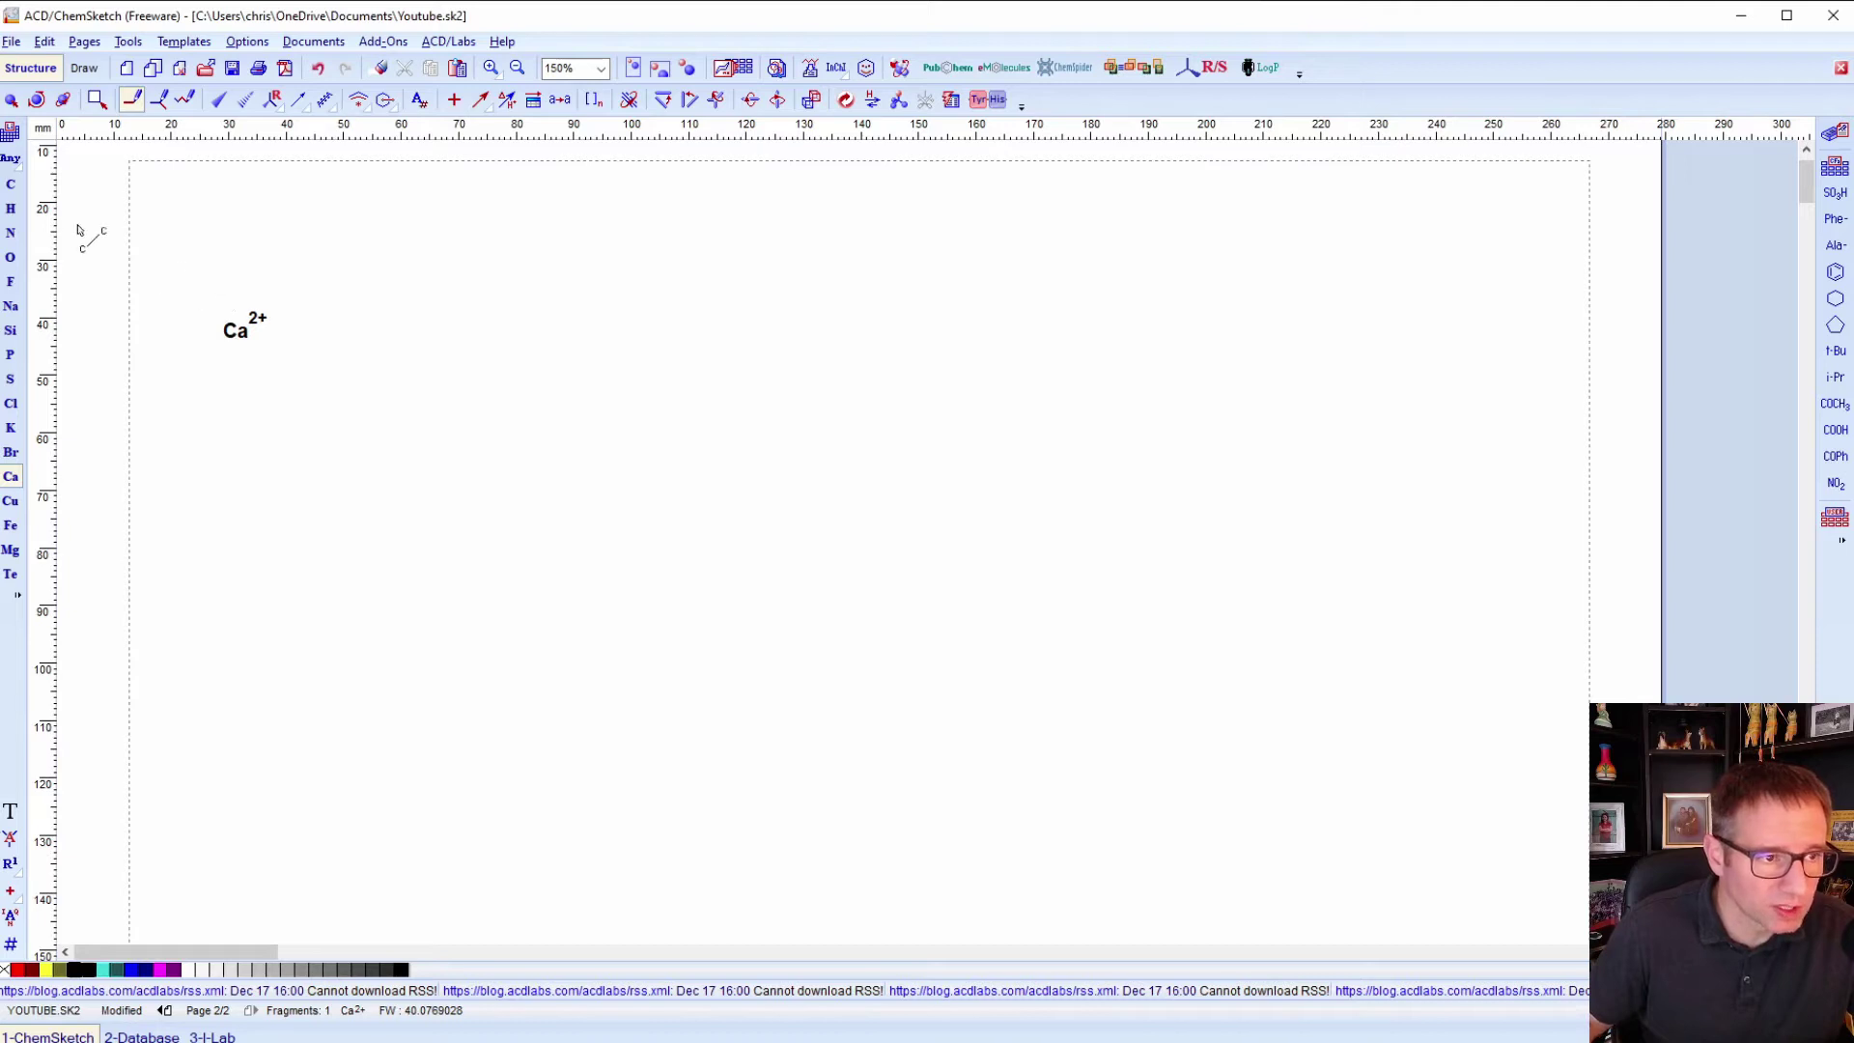
{"action": "left_click", "coordinate": [11, 183]}
{"action": "left_click", "coordinate": [394, 330]}
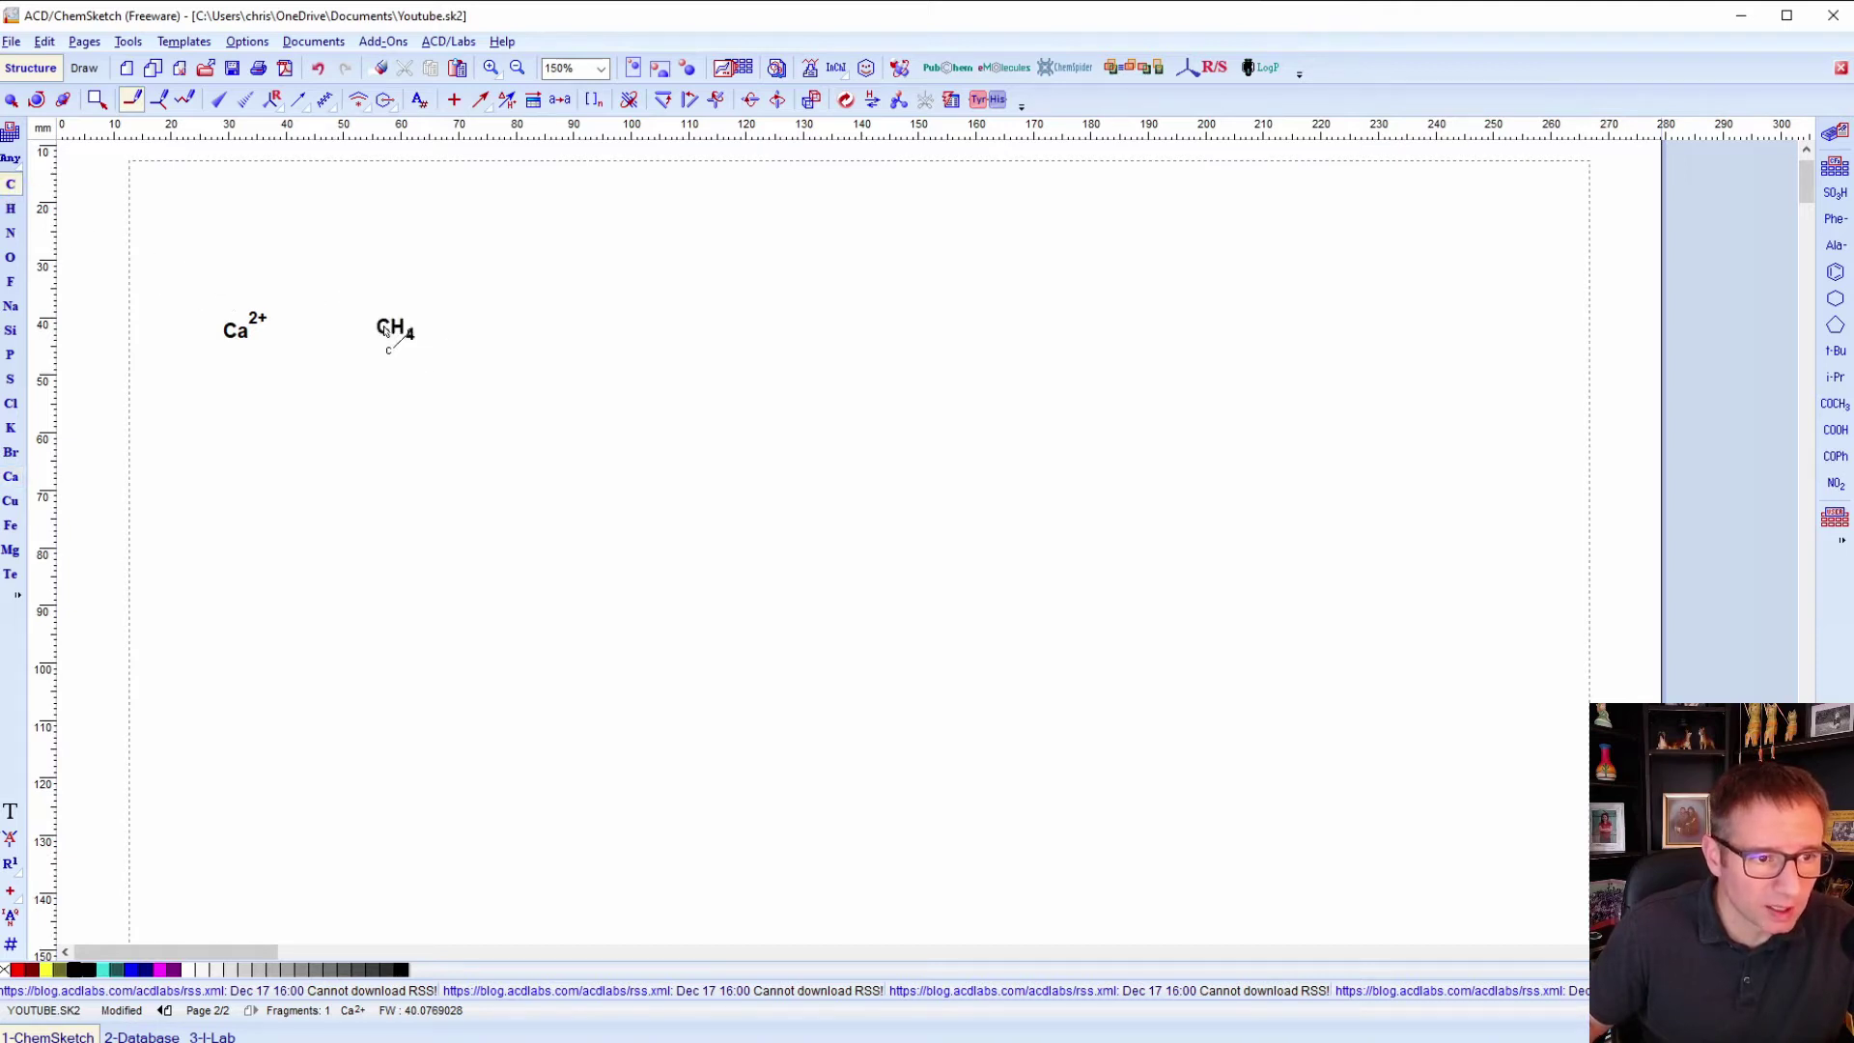
{"action": "left_click", "coordinate": [10, 256]}
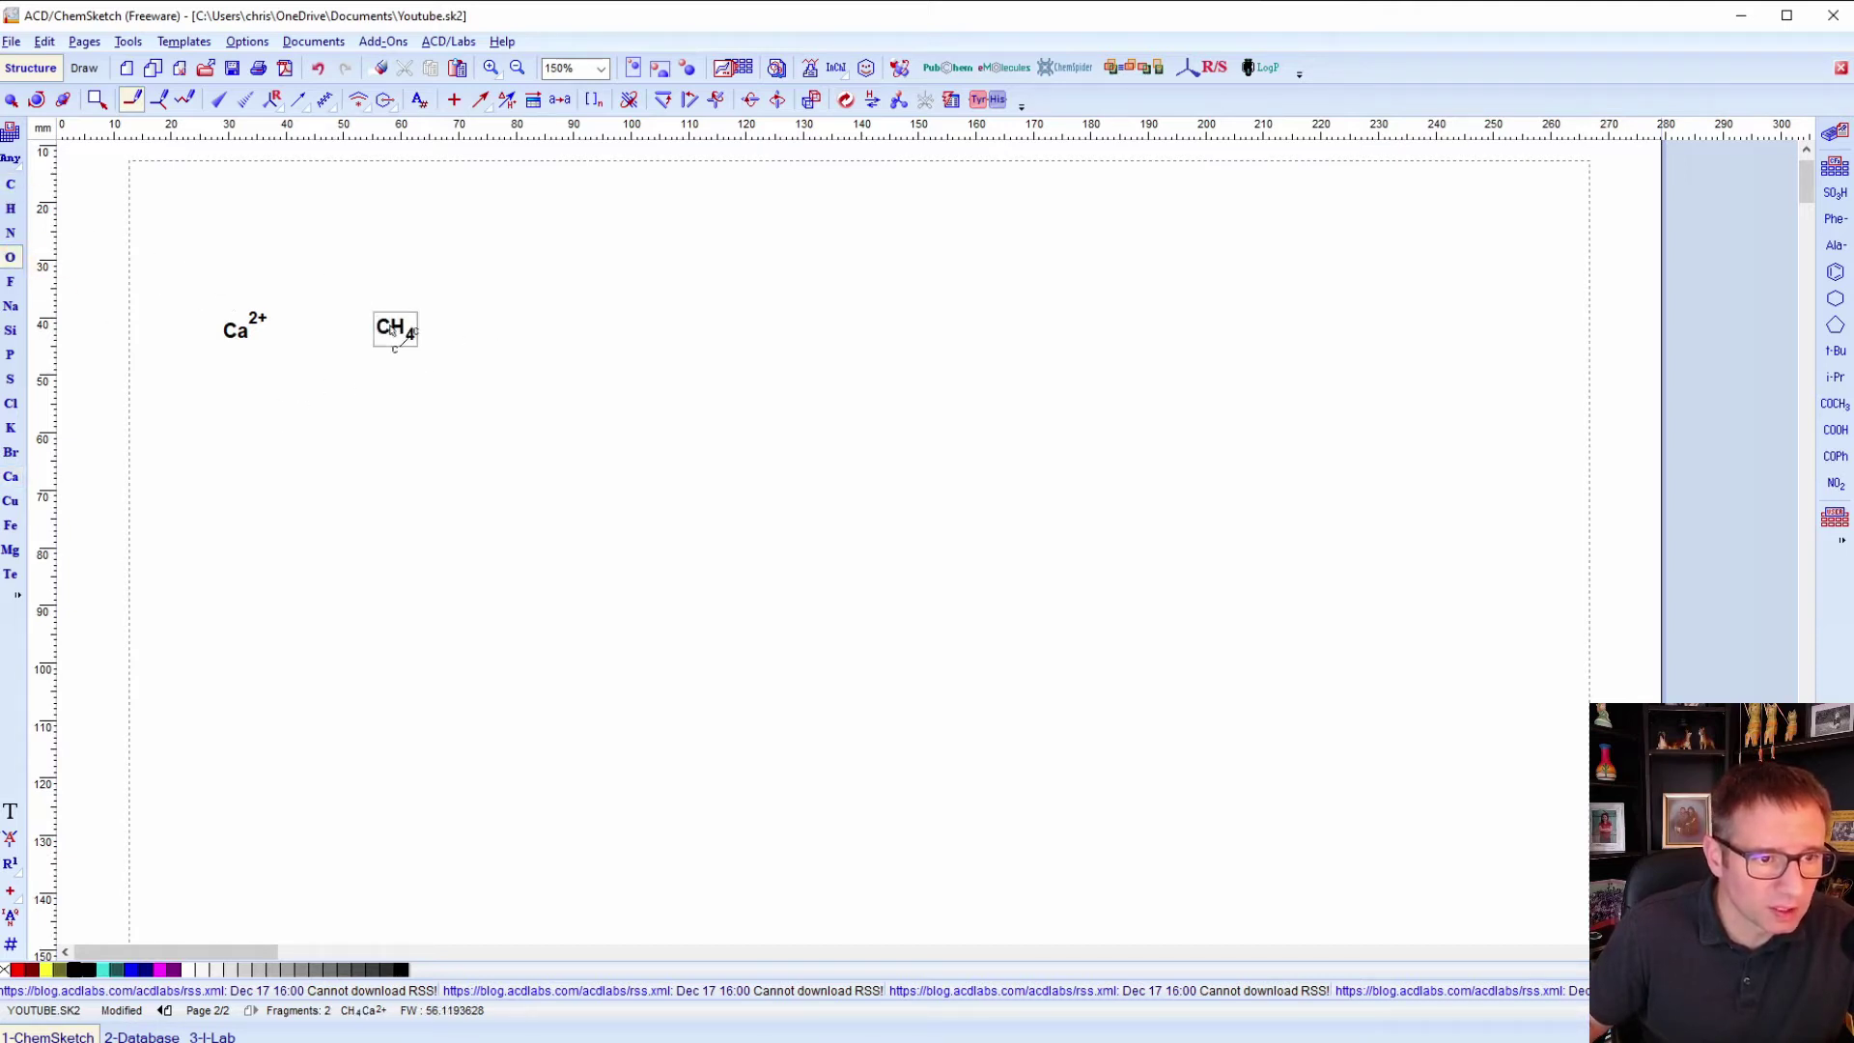
{"action": "mouse_move", "coordinate": [389, 329]}
{"action": "left_mouse_down"}
{"action": "mouse_move", "coordinate": [396, 279]}
{"action": "mouse_move", "coordinate": [456, 365]}
{"action": "mouse_move", "coordinate": [429, 345]}
{"action": "mouse_move", "coordinate": [346, 354]}
{"action": "left_mouse_up"}
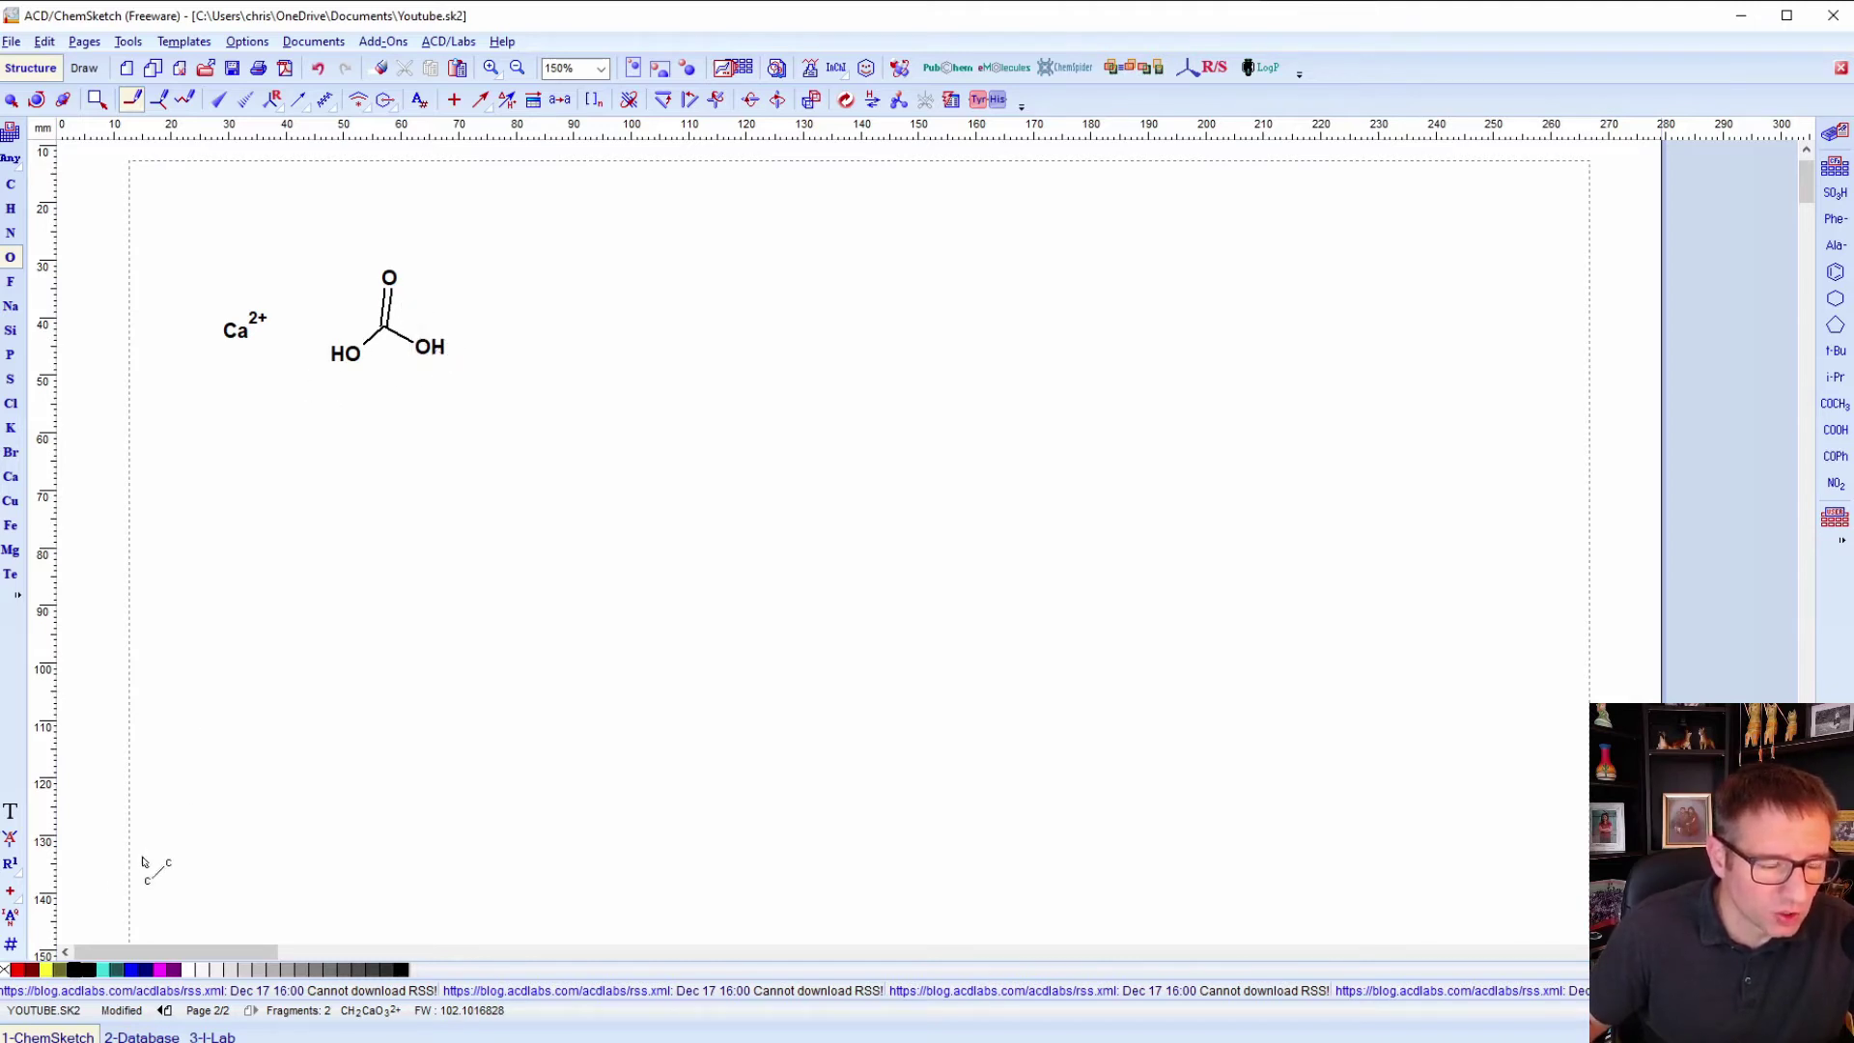
Give both OH oxygens of the carbonate a negative charge, making two O− atoms.
{"action": "left_click", "coordinate": [19, 910]}
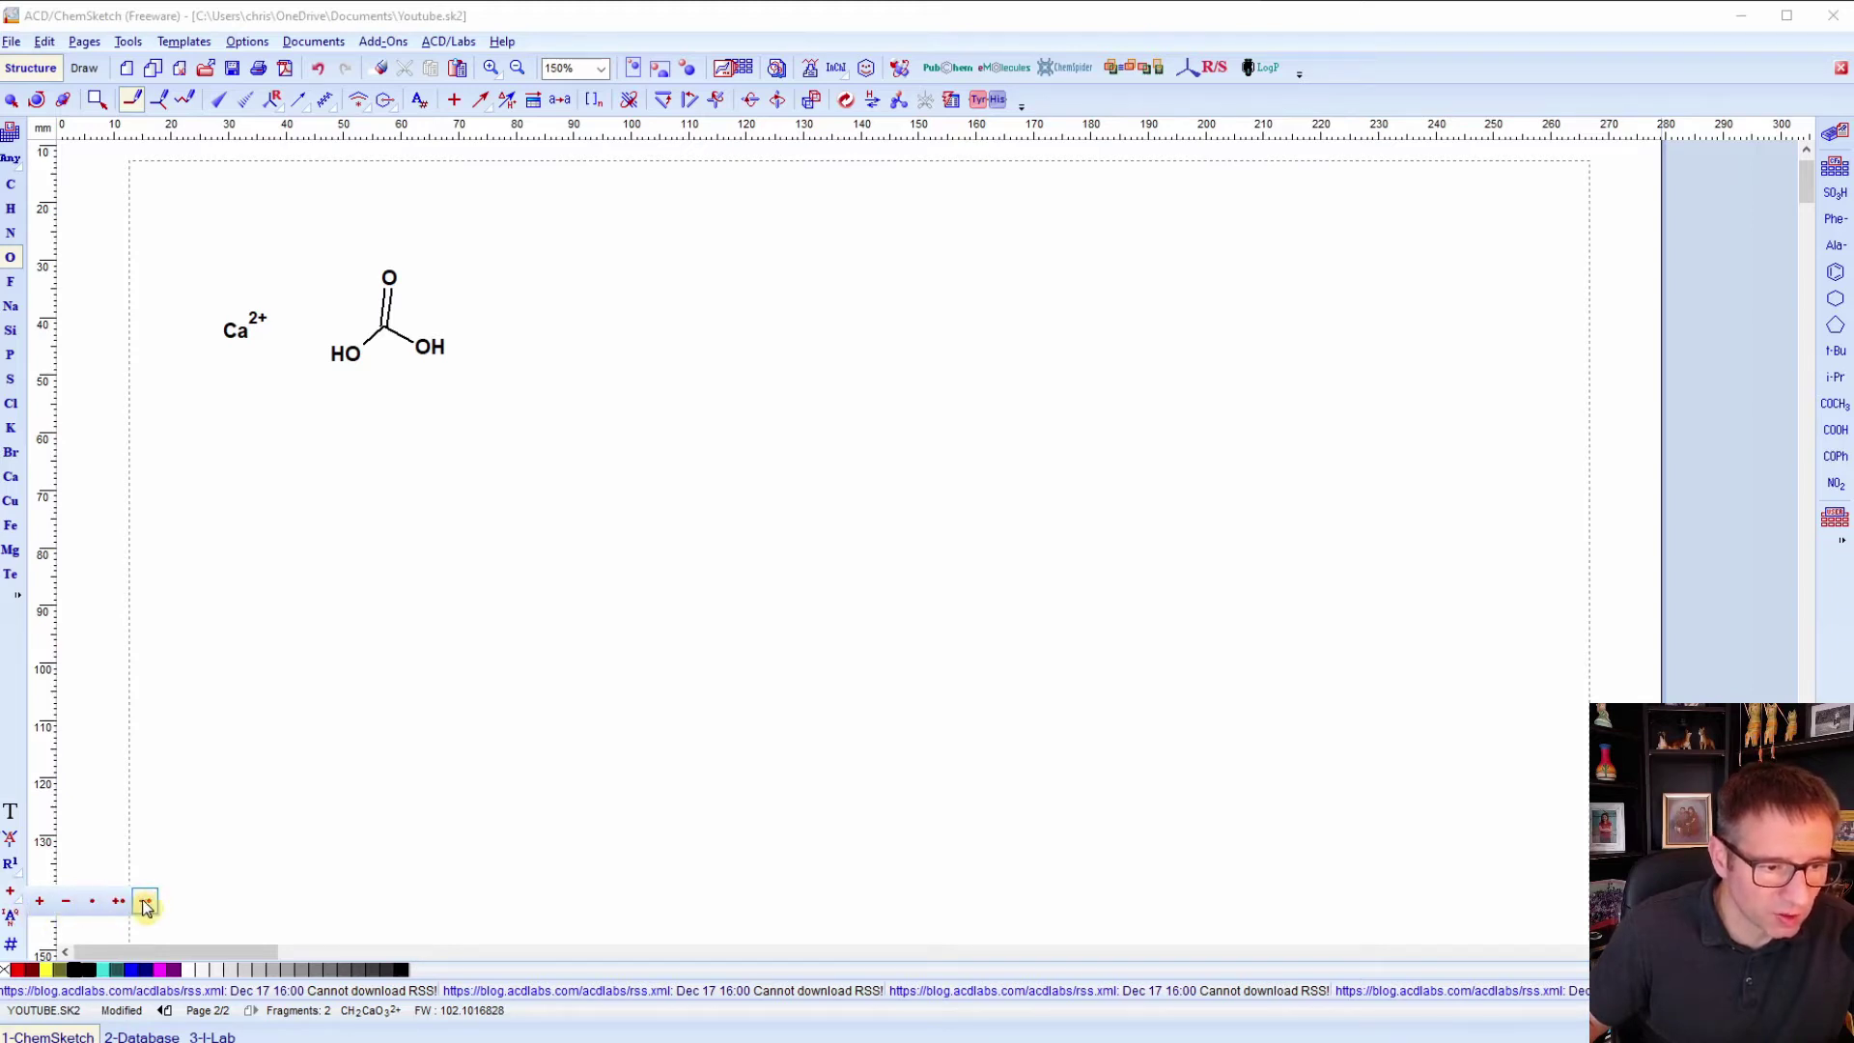
{"action": "left_click", "coordinate": [66, 902]}
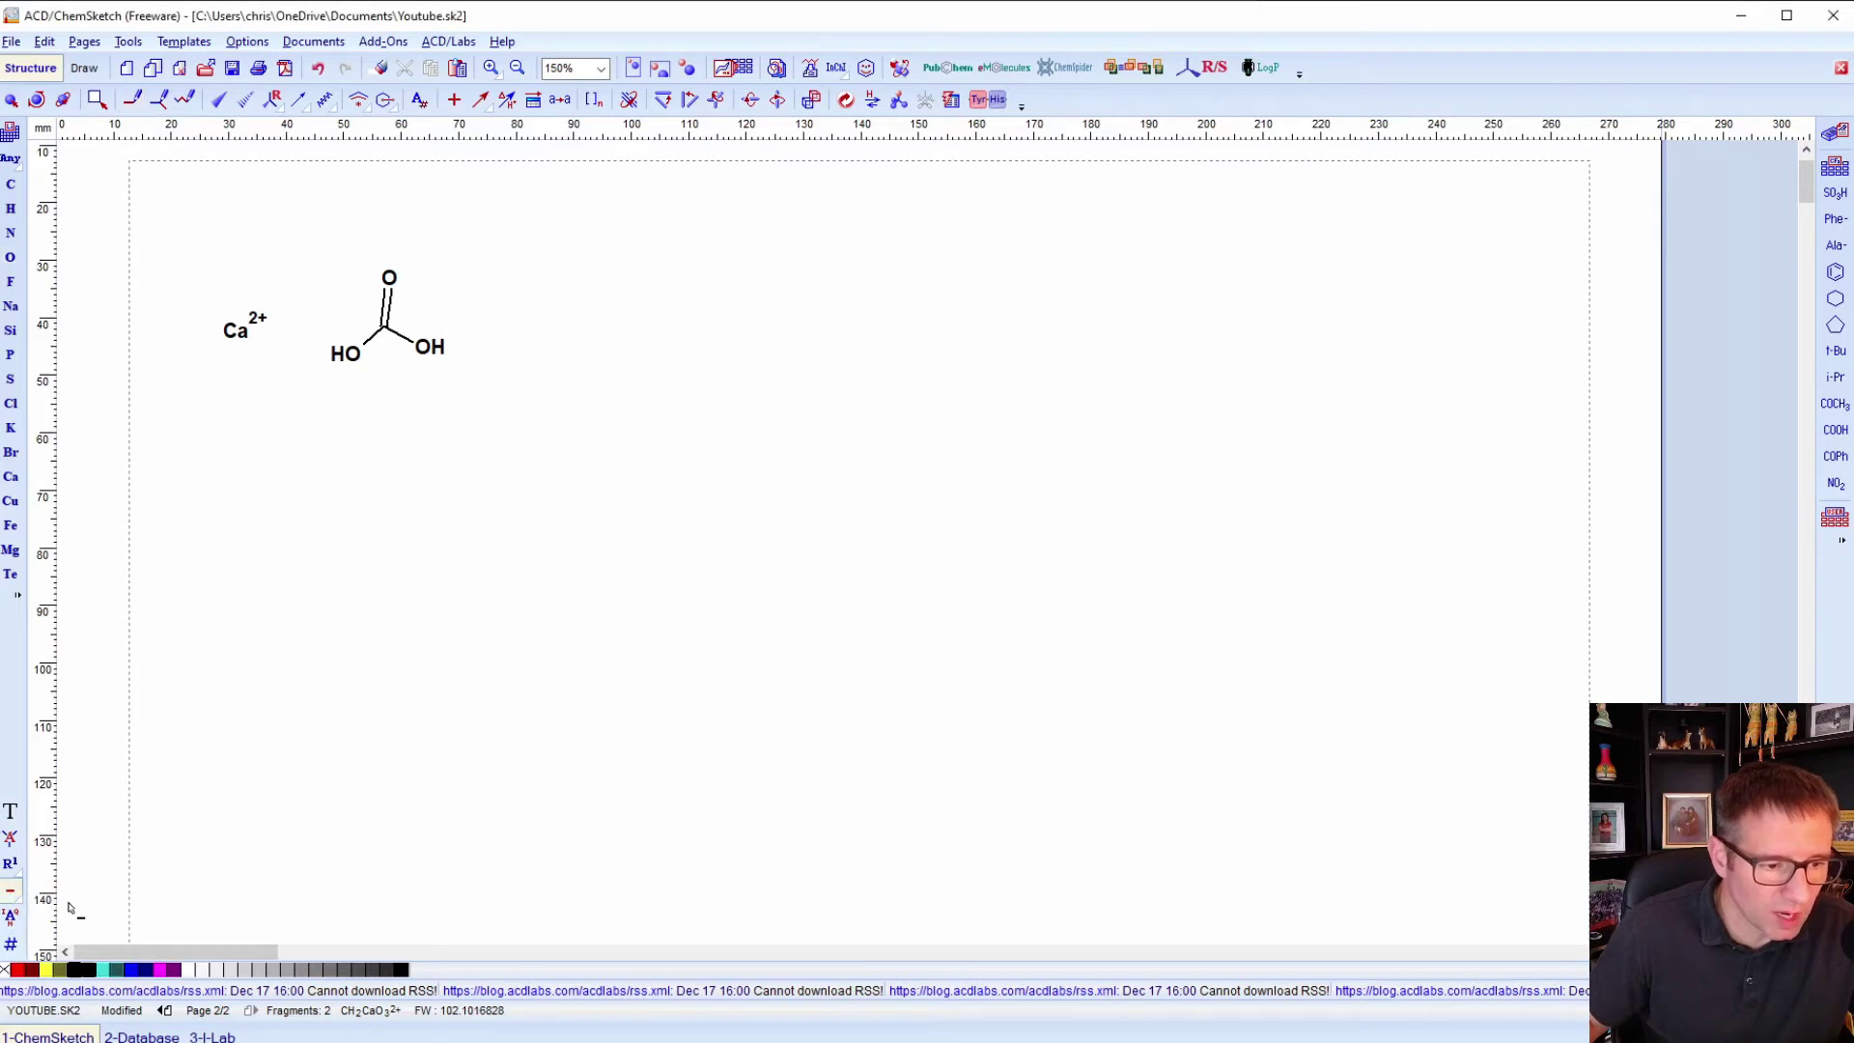
{"action": "left_click", "coordinate": [431, 349]}
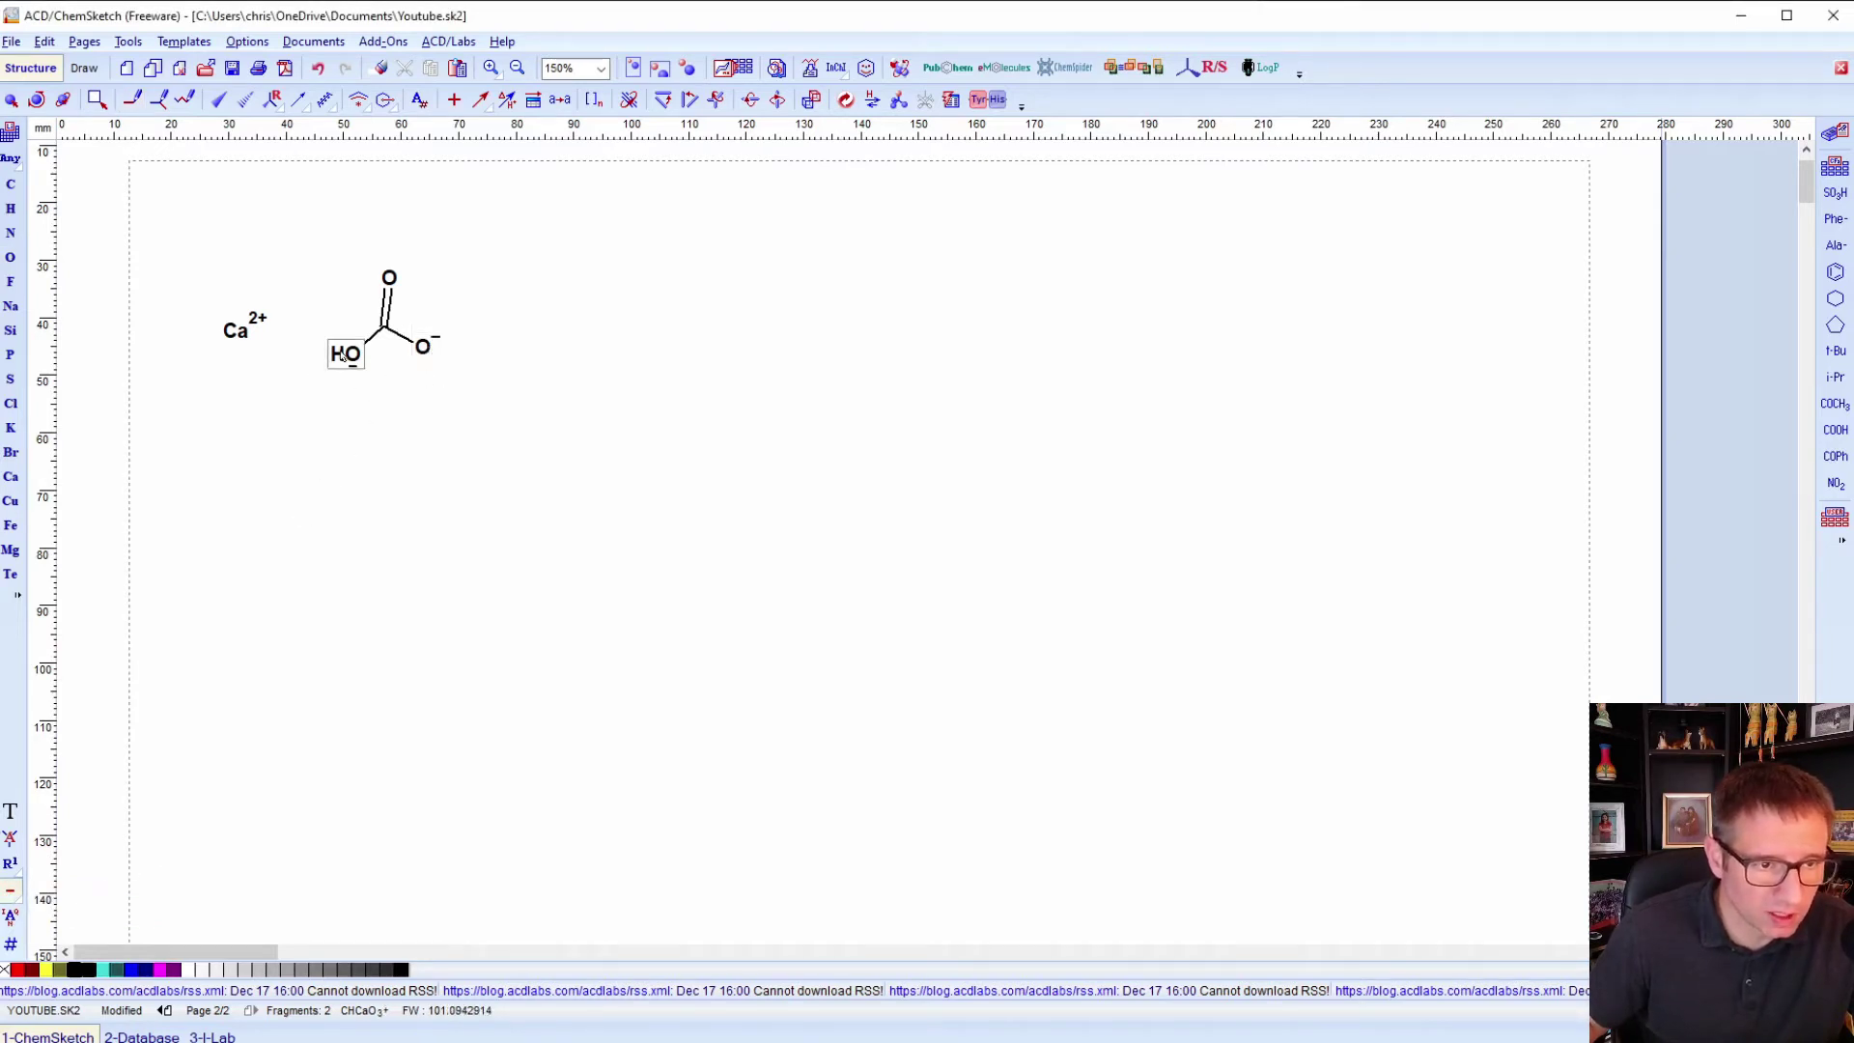
{"action": "left_click", "coordinate": [354, 356]}
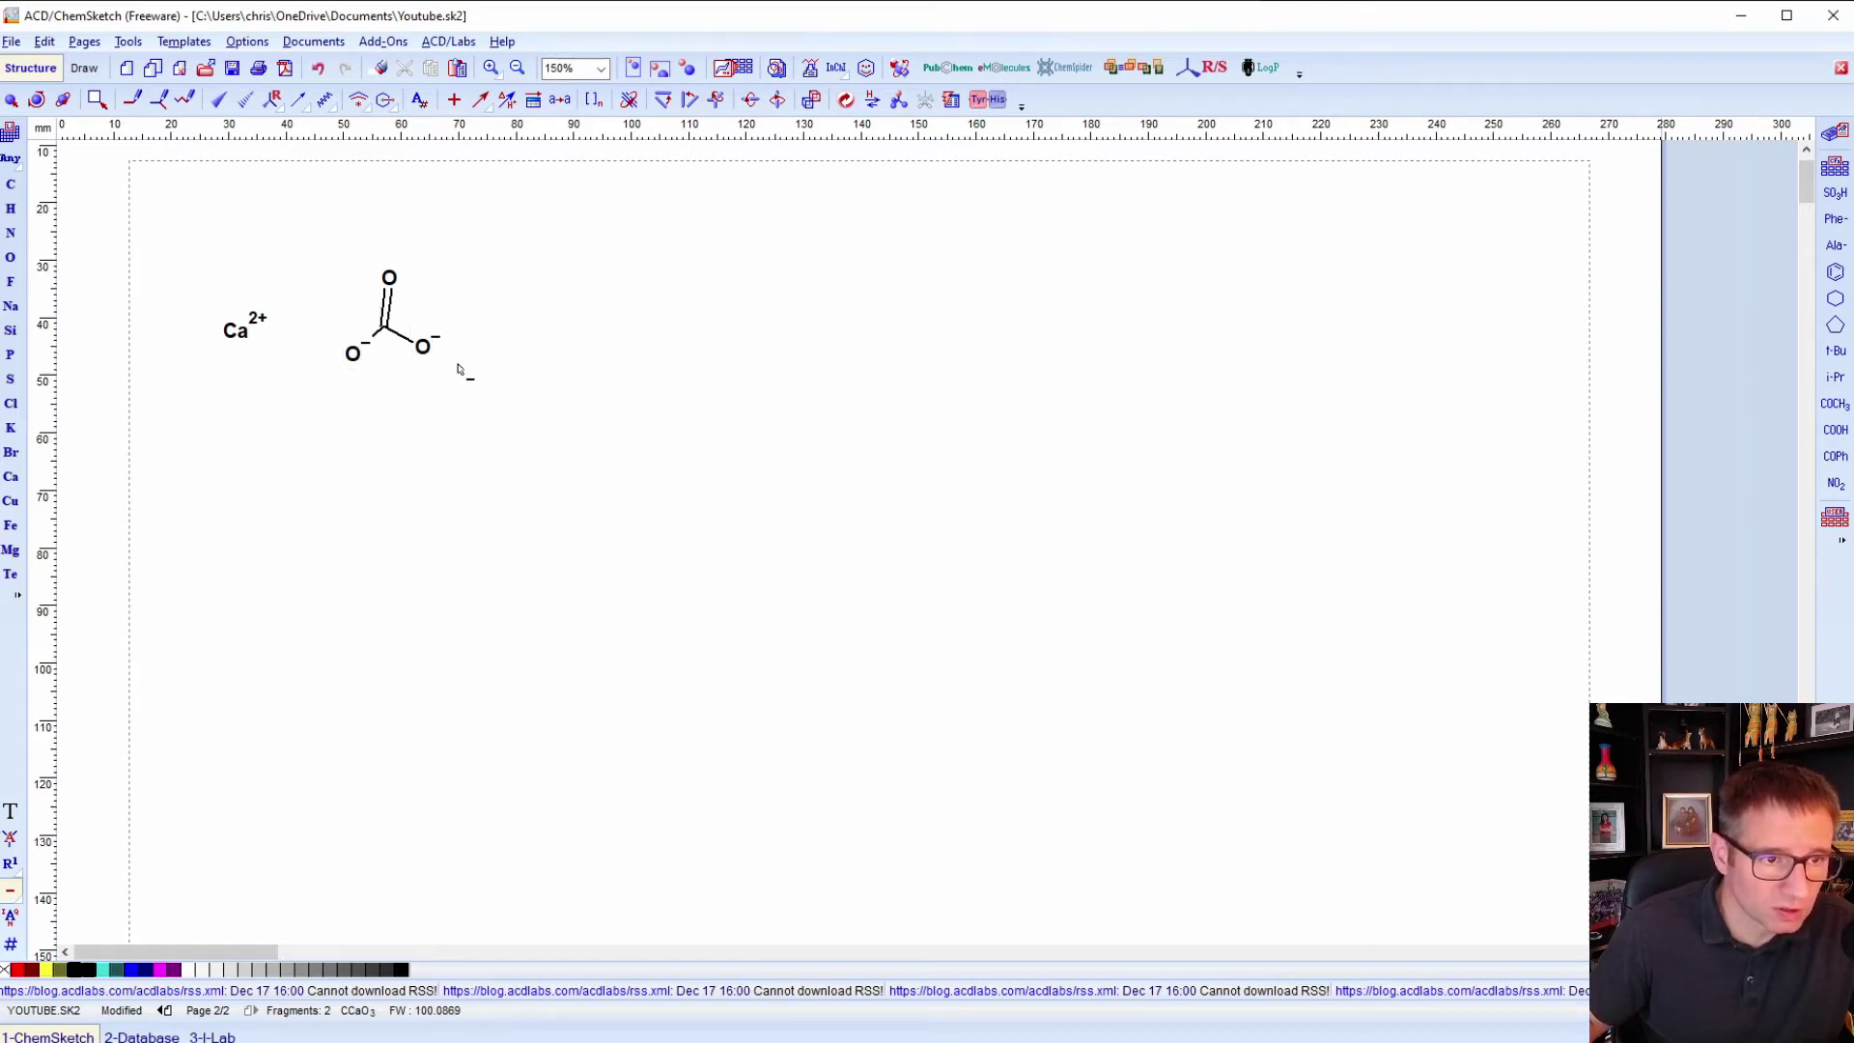
Clean the carbonate's structure and rotate it about -92° so both O− face Ca2+.
{"action": "left_click", "coordinate": [11, 99]}
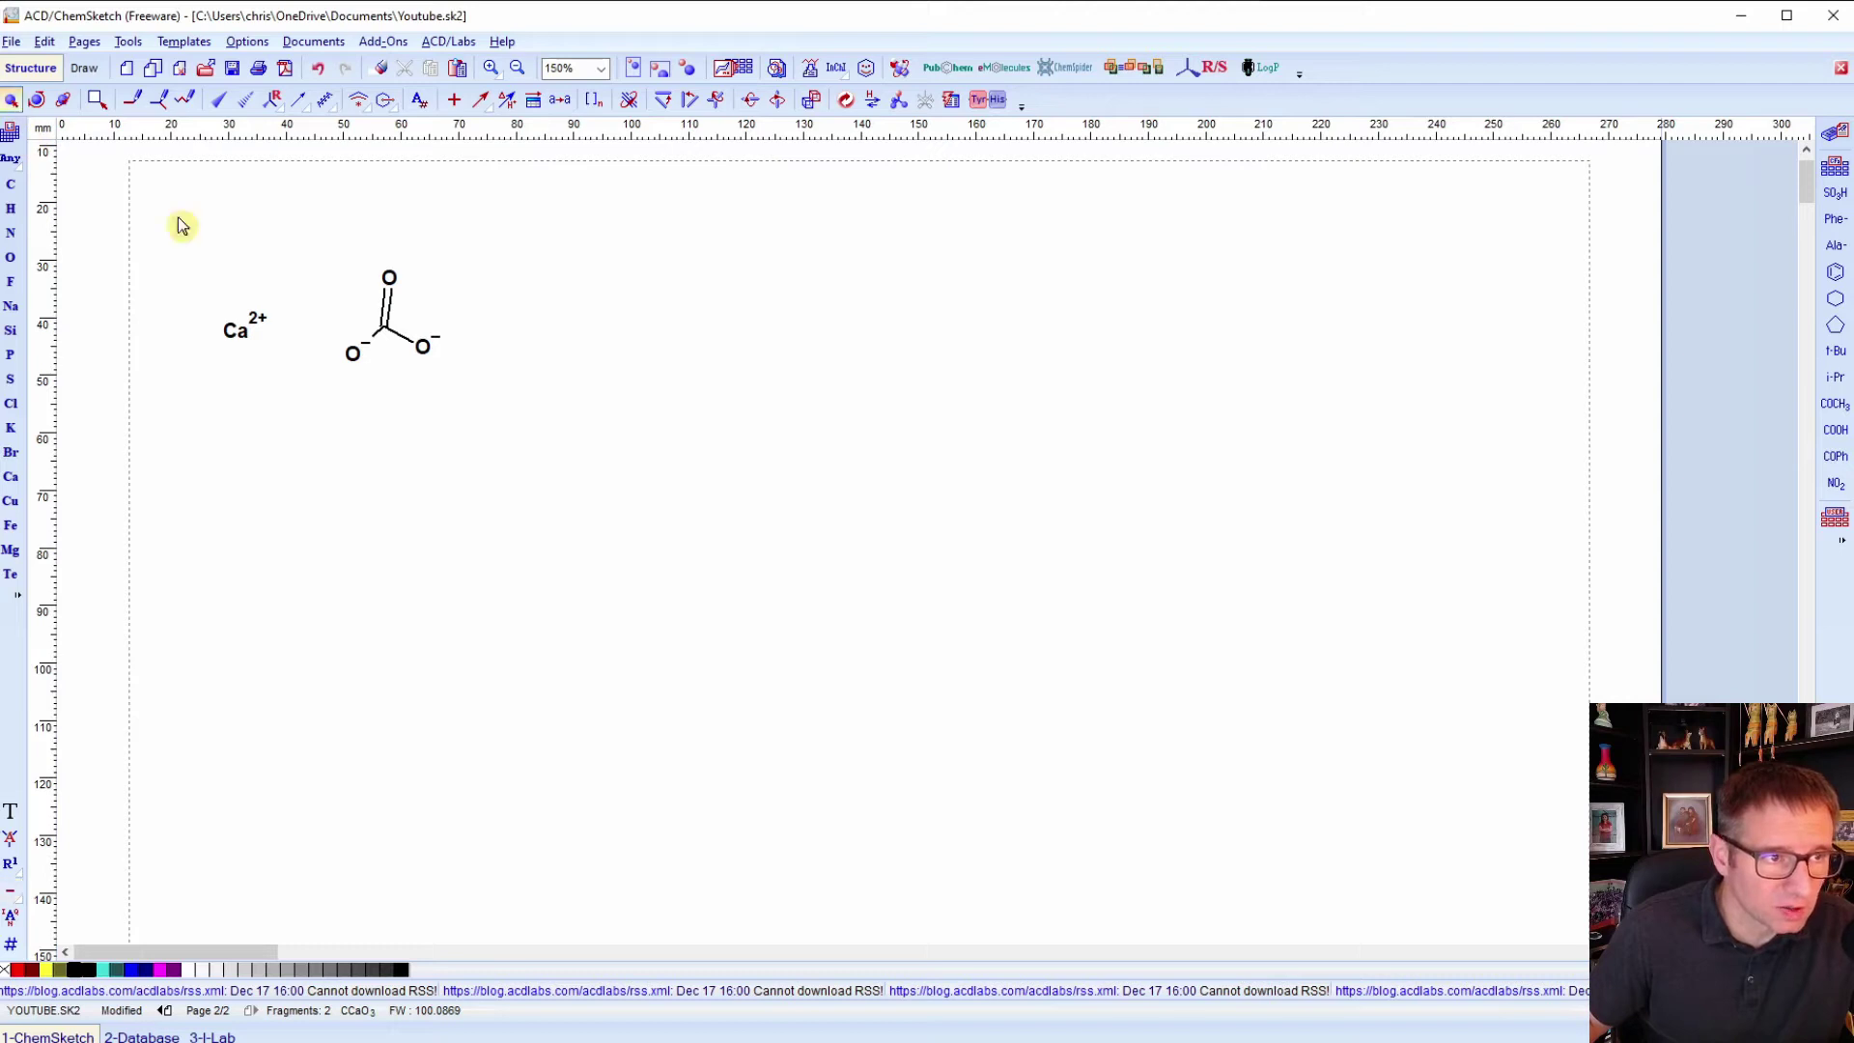
{"action": "left_click_drag", "start_coordinate": [305, 230], "coordinate": [499, 415]}
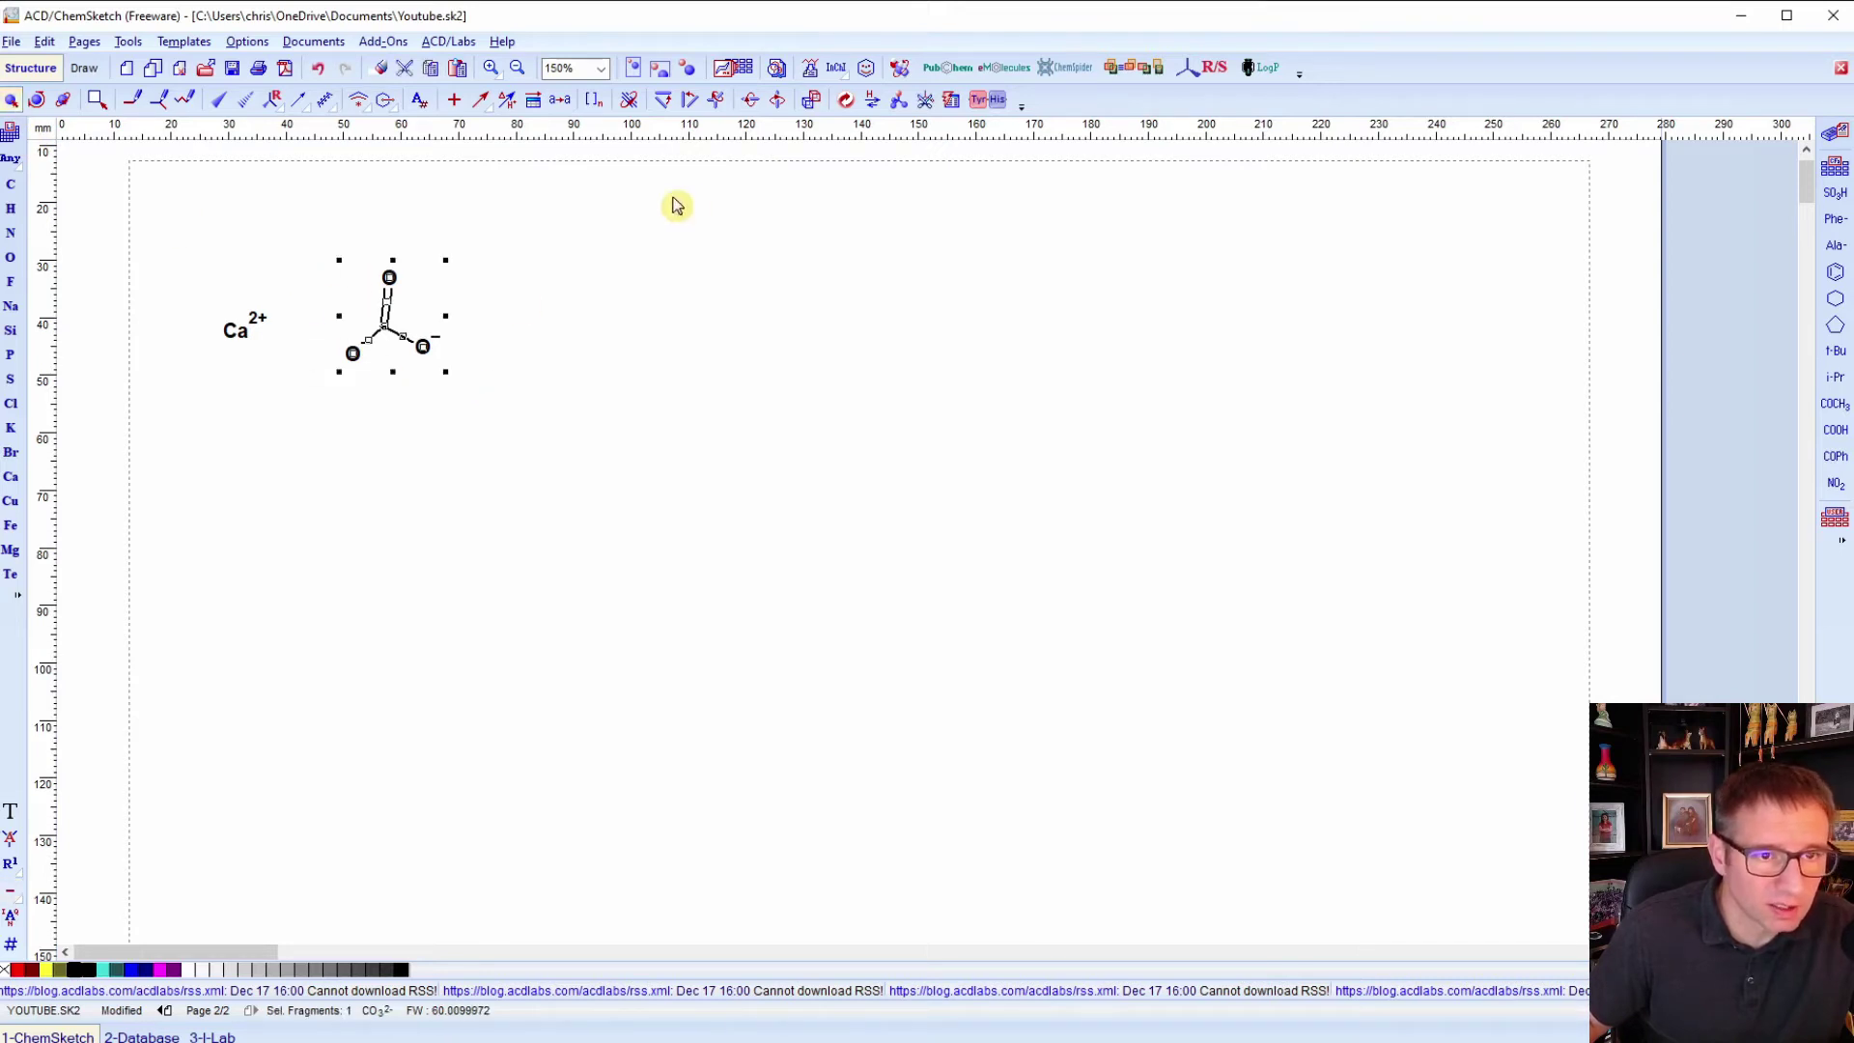
{"action": "left_click", "coordinate": [847, 100]}
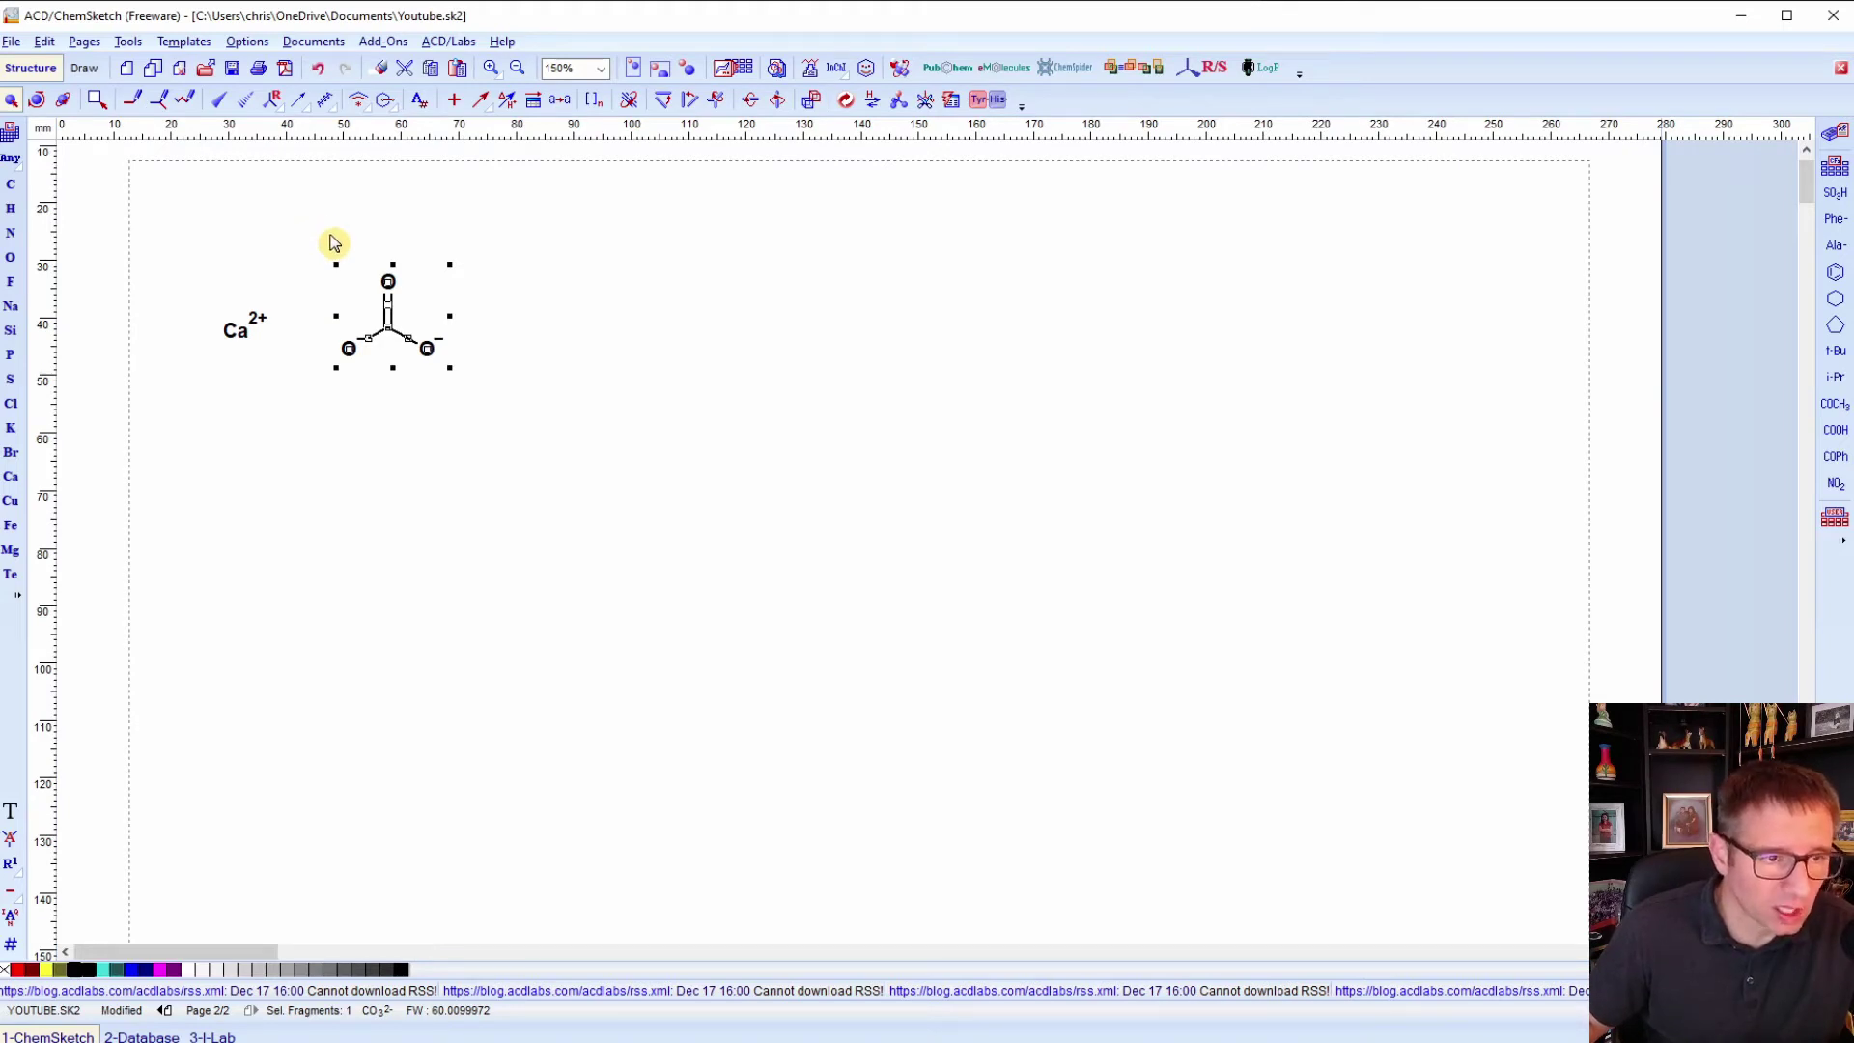
{"action": "left_click", "coordinate": [36, 100]}
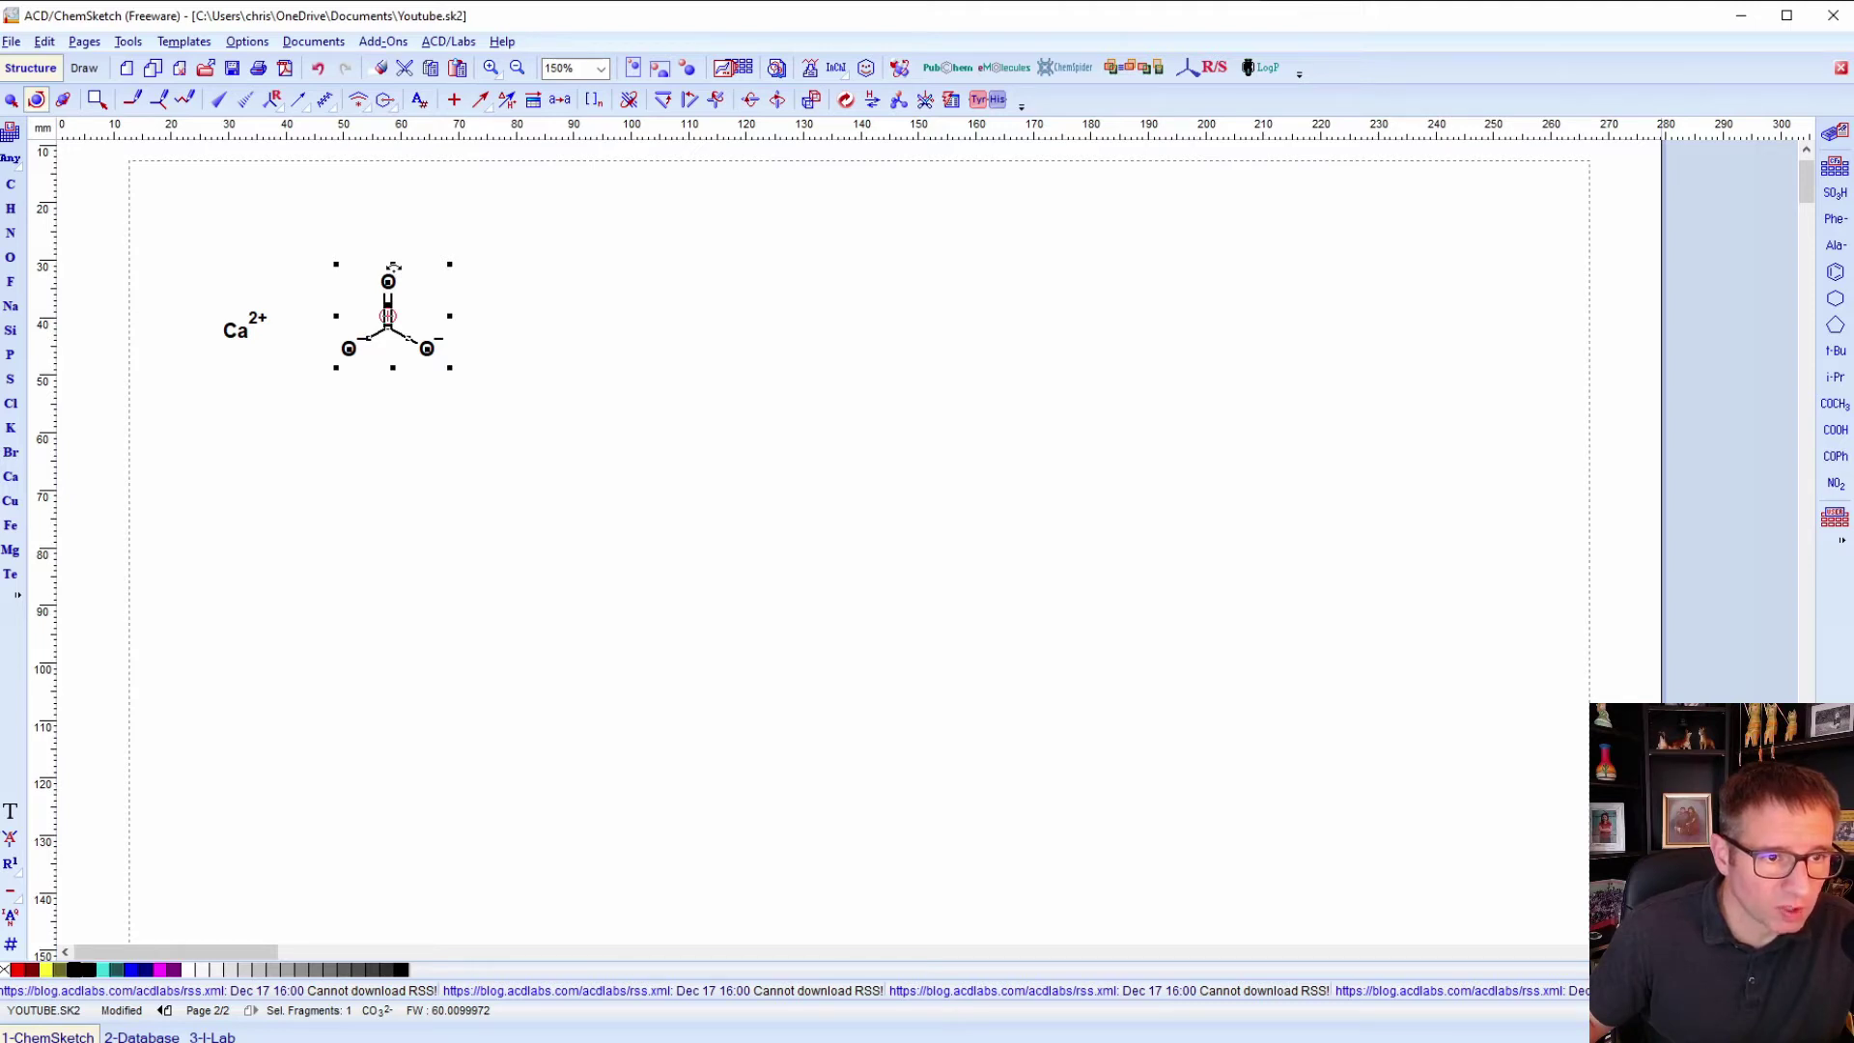
{"action": "left_click_drag", "start_coordinate": [393, 266], "coordinate": [422, 318]}
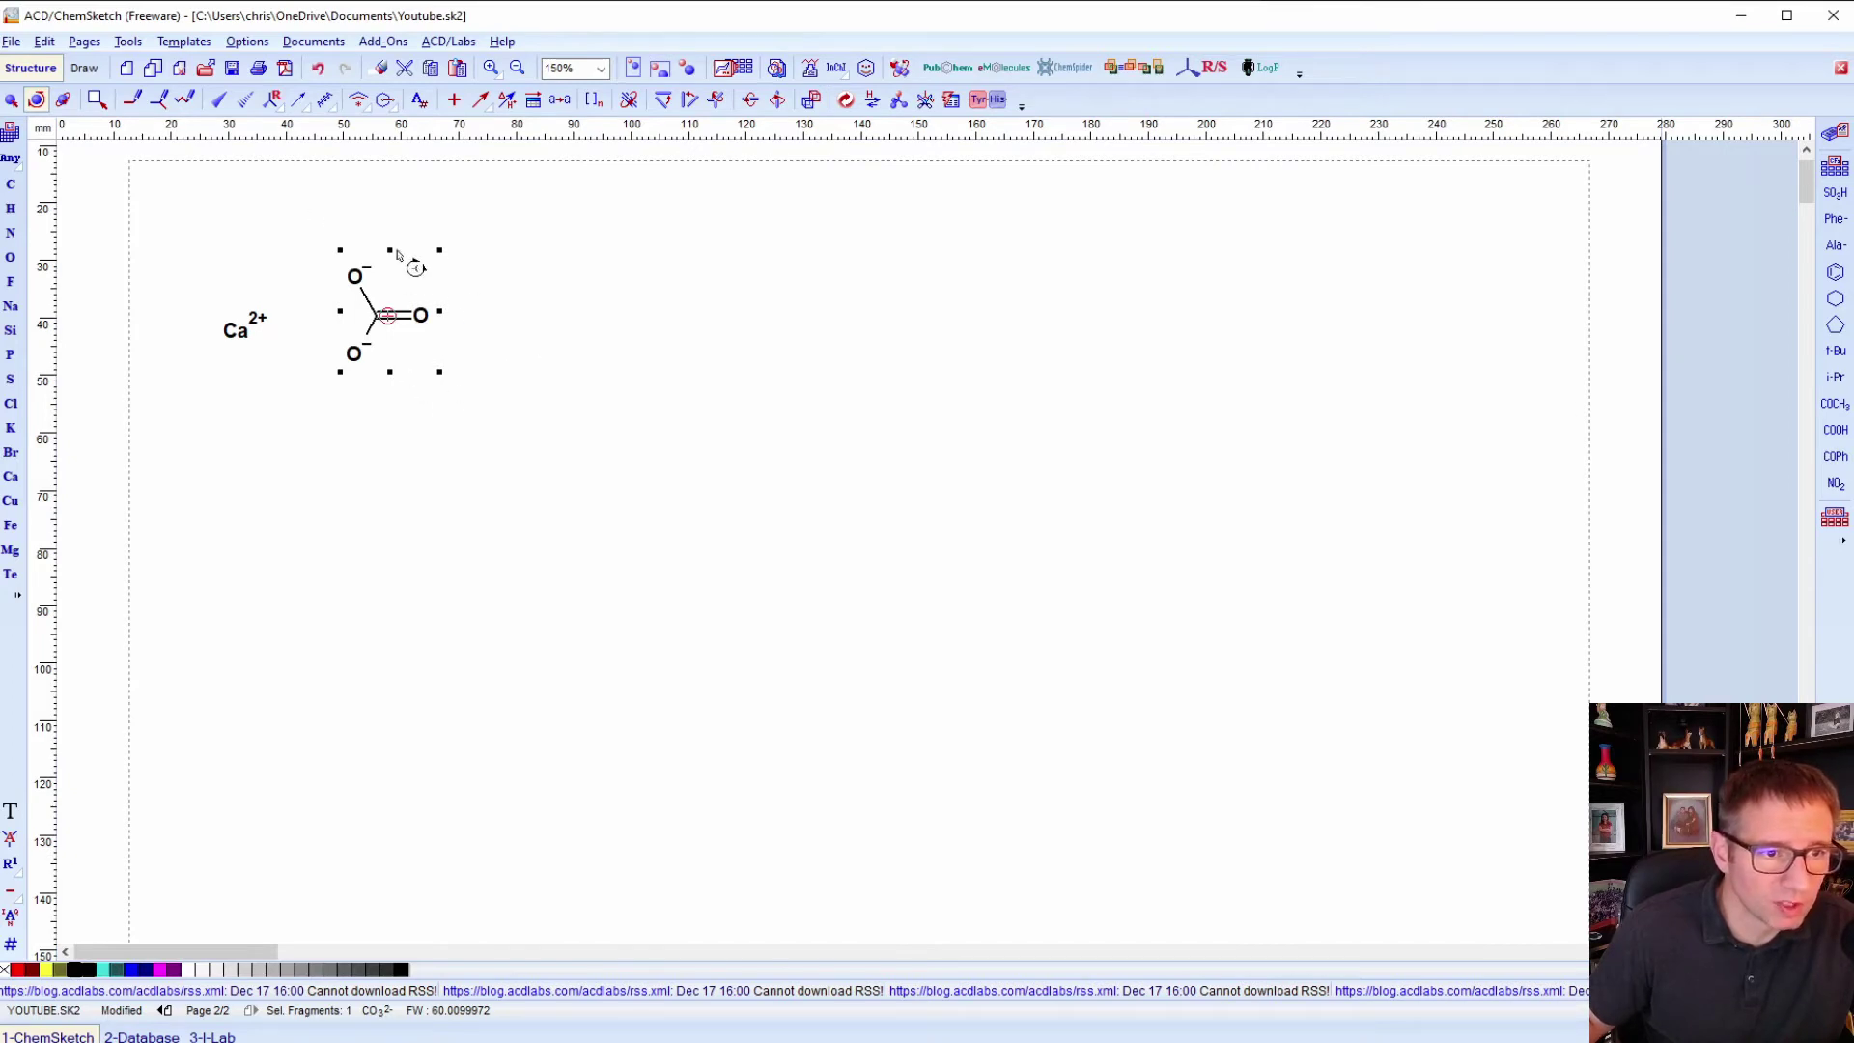
{"action": "left_click", "coordinate": [10, 99]}
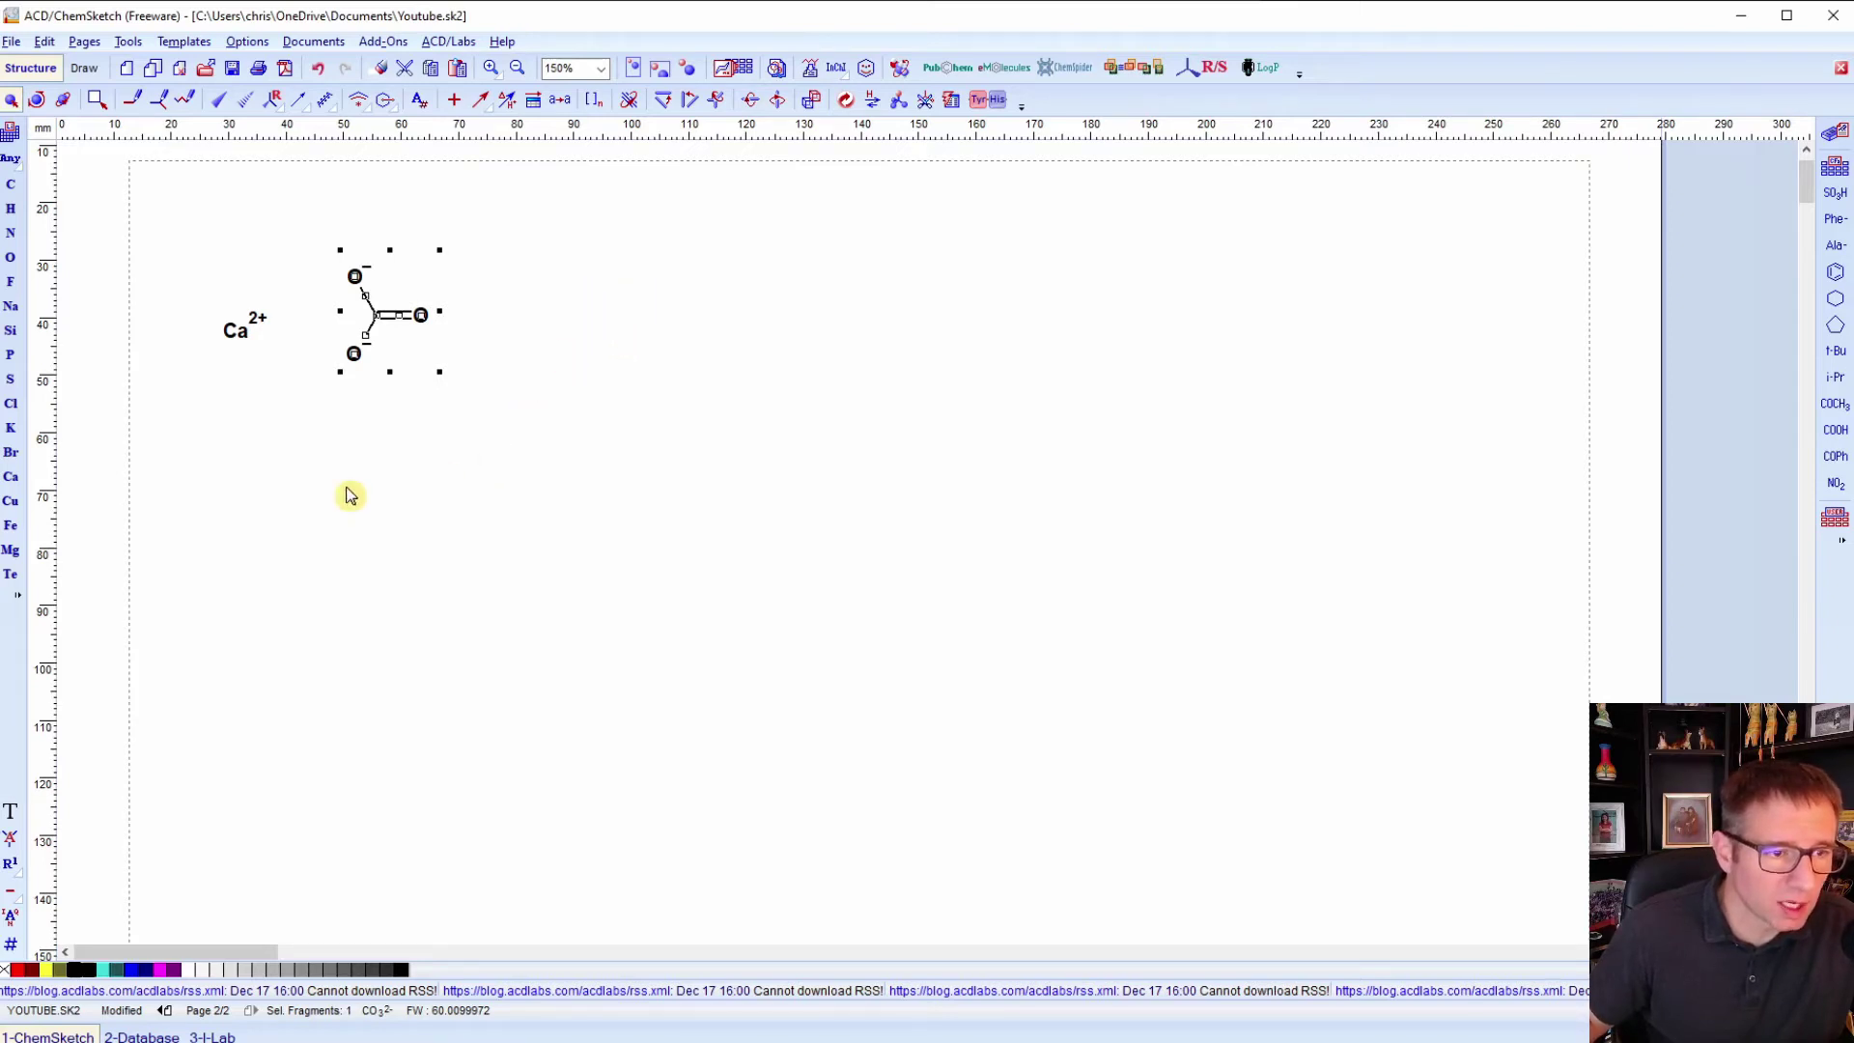
Place a second Ca2+ ion with an O2− ion right beside it.
{"action": "left_click", "coordinate": [18, 476]}
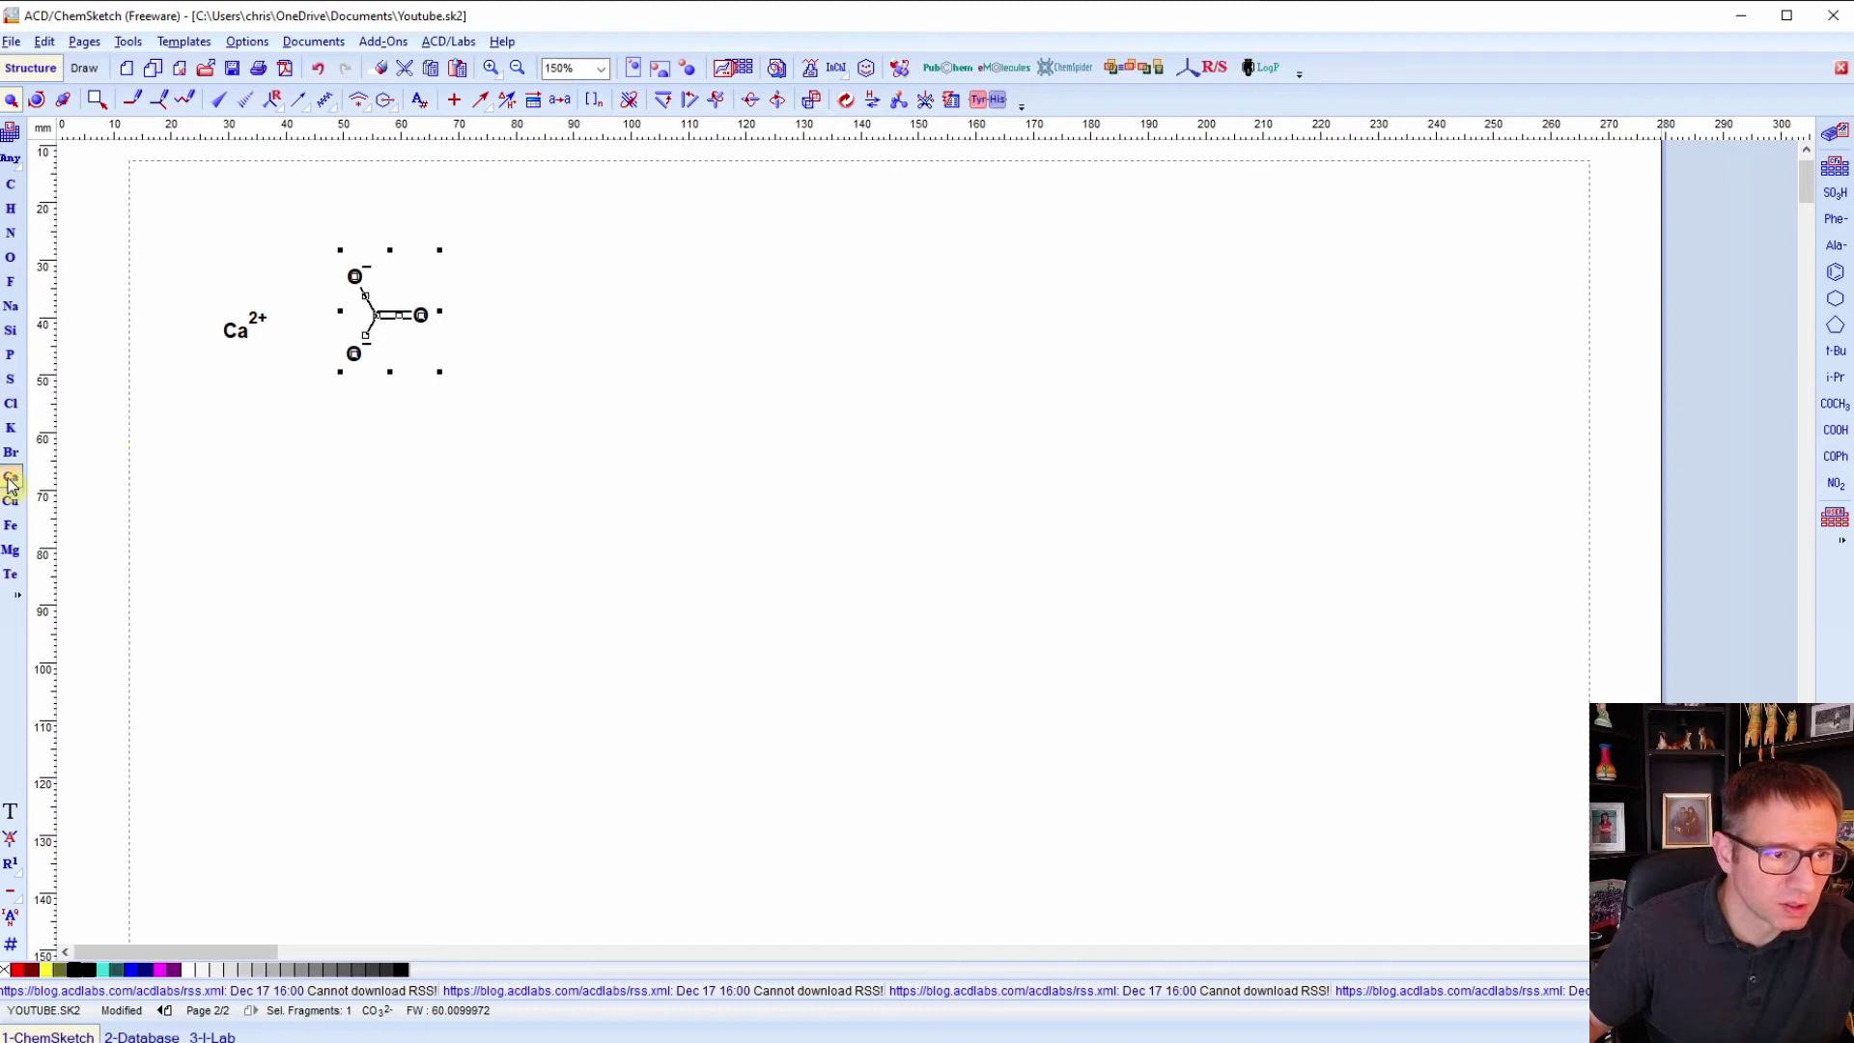
{"action": "left_click", "coordinate": [584, 325]}
{"action": "left_click", "coordinate": [16, 259]}
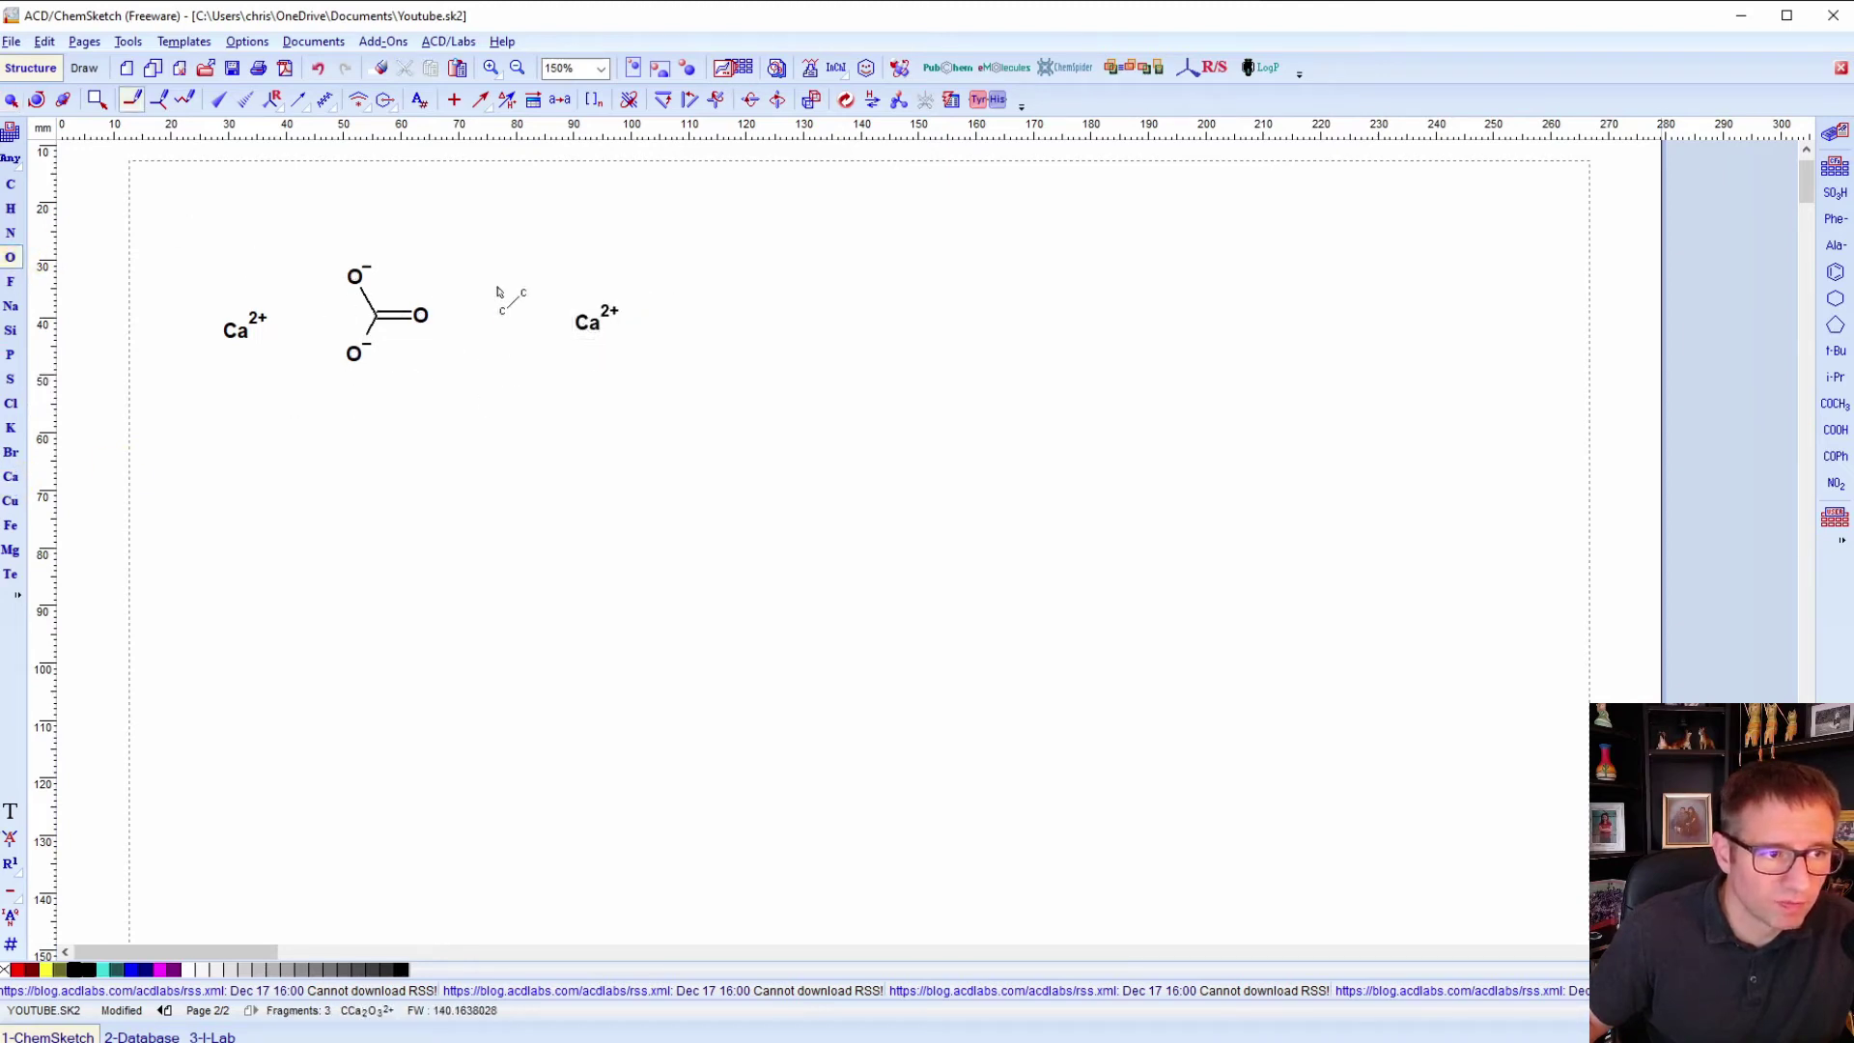
{"action": "left_click", "coordinate": [634, 327]}
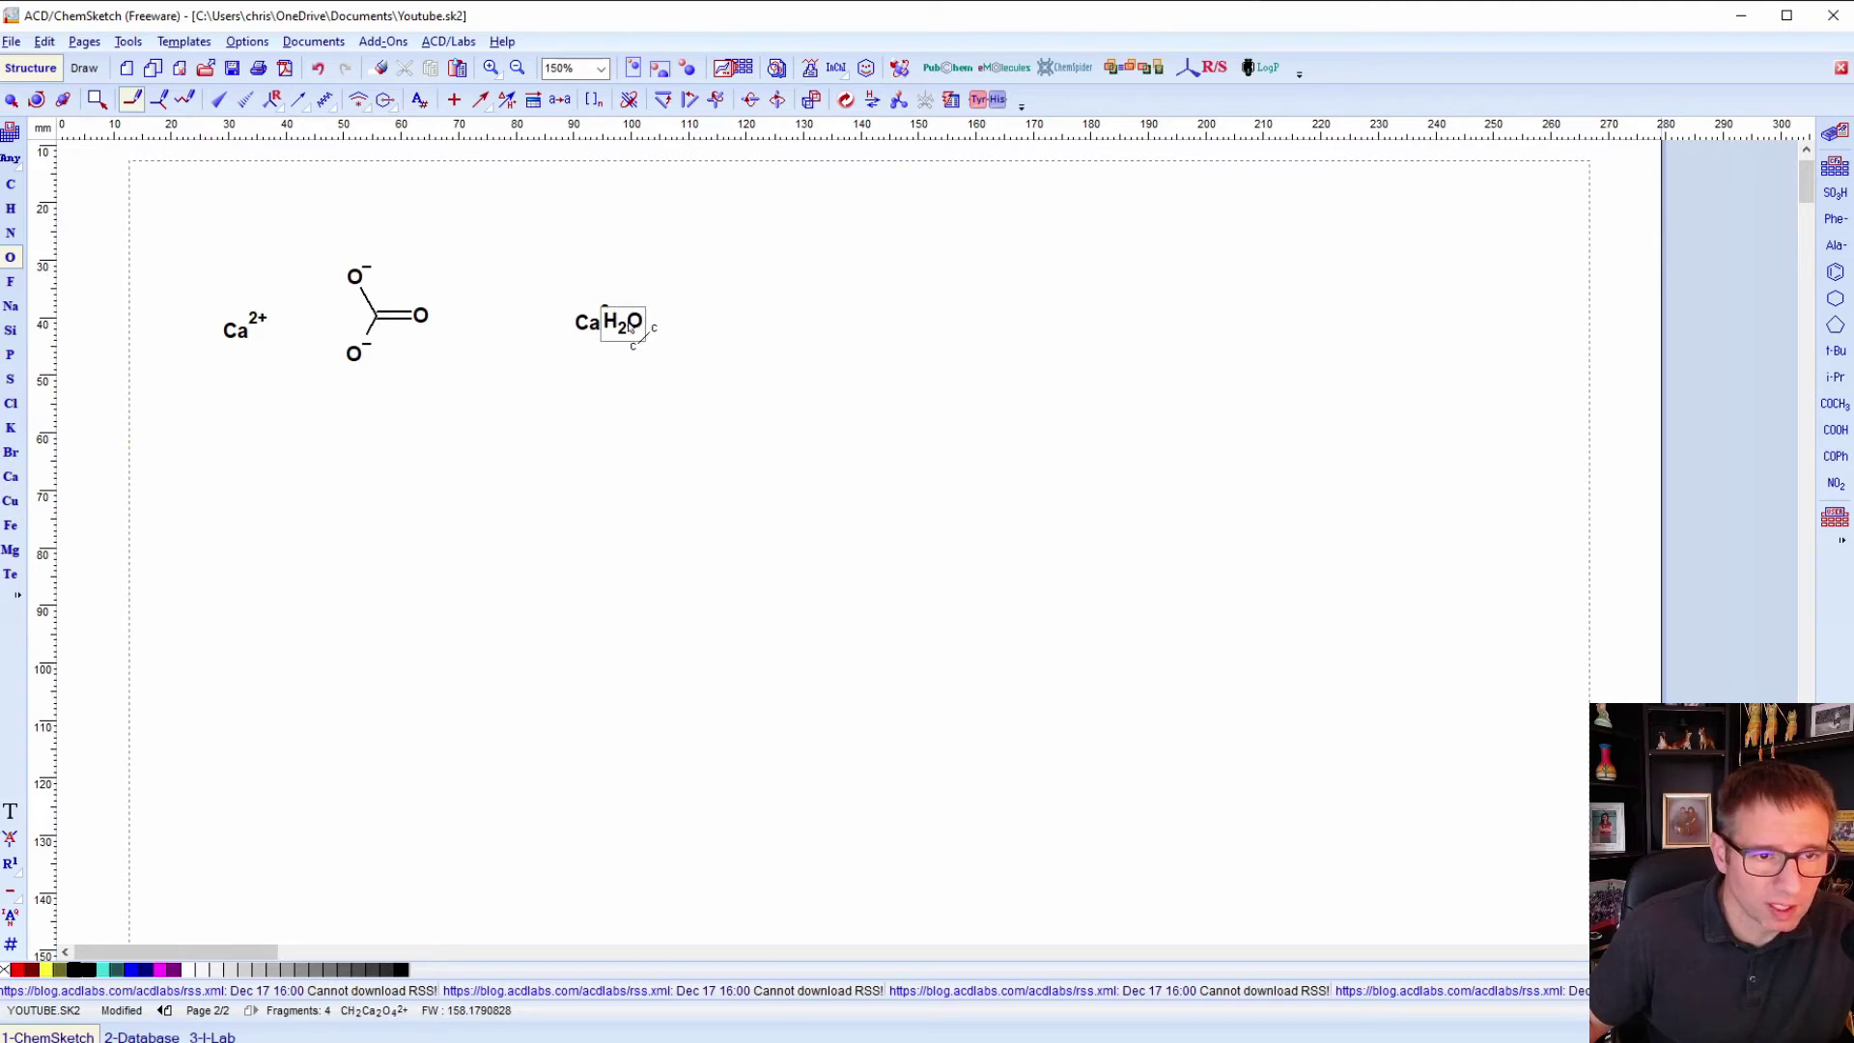
{"action": "left_click", "coordinate": [12, 100]}
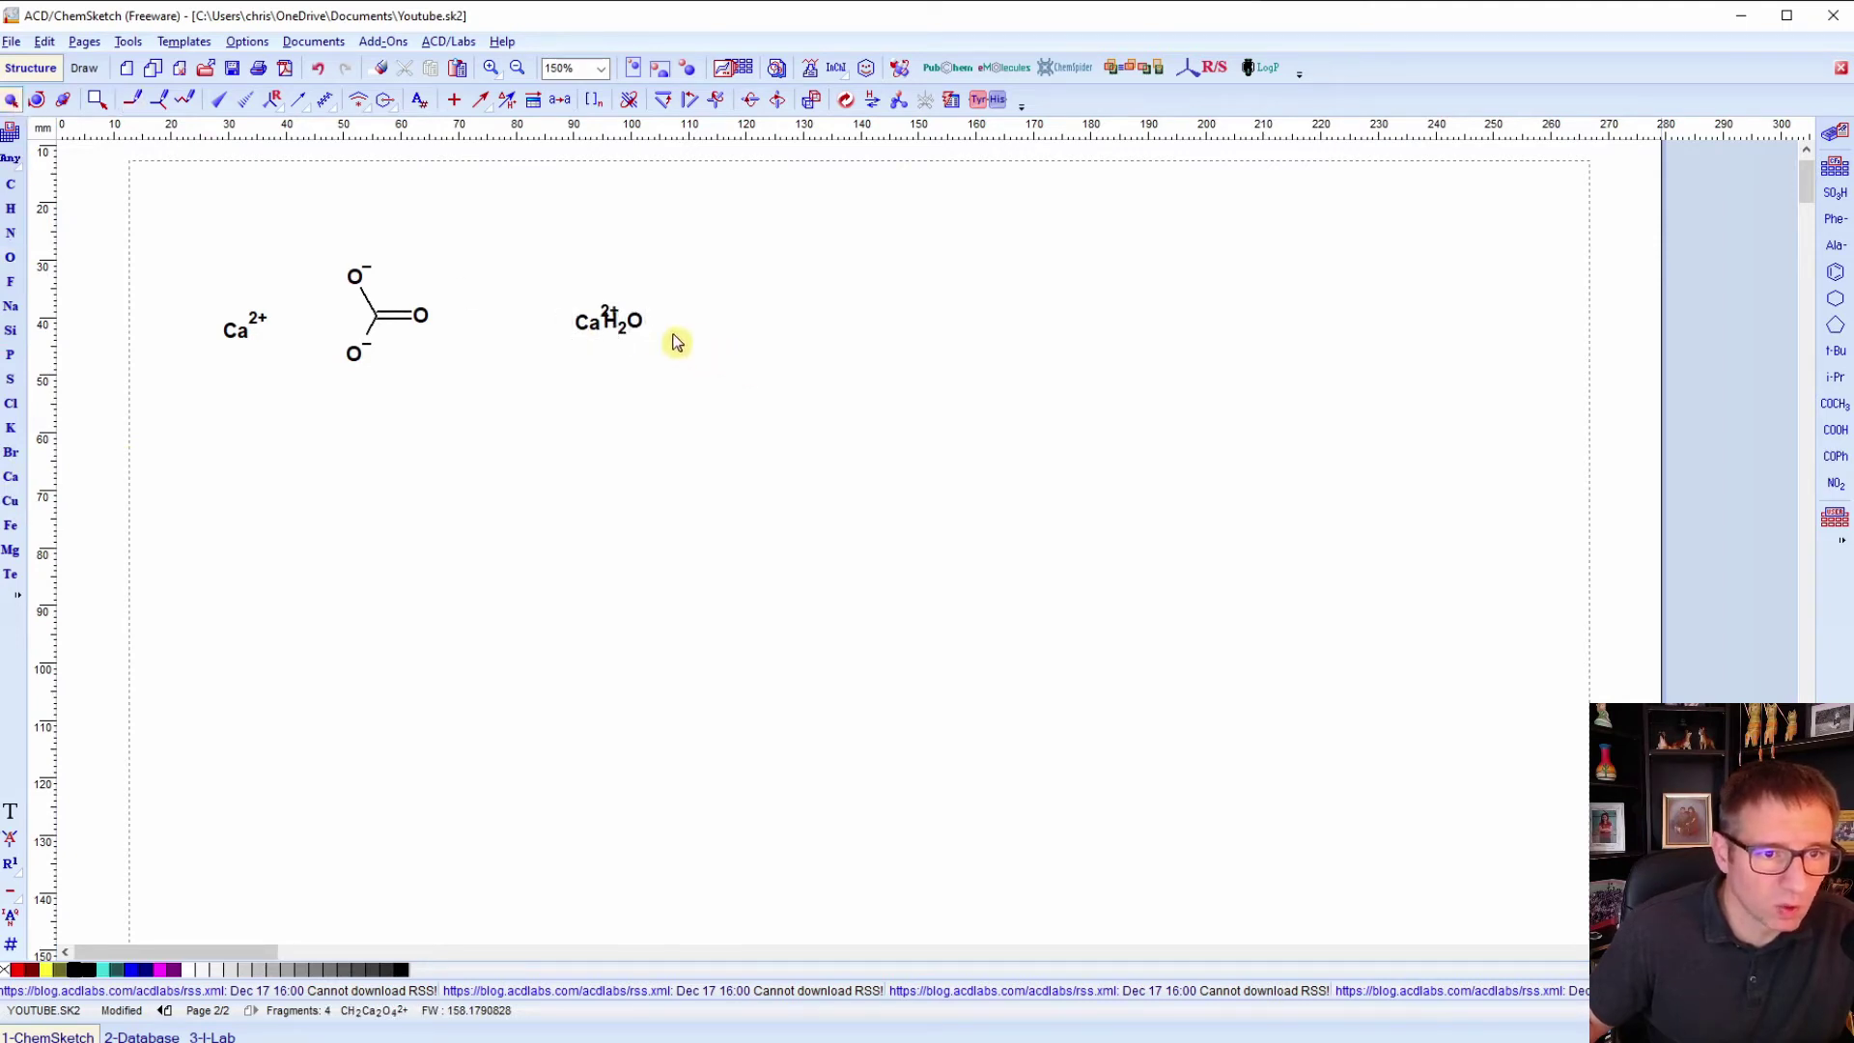
{"action": "left_click_drag", "start_coordinate": [620, 328], "coordinate": [647, 338]}
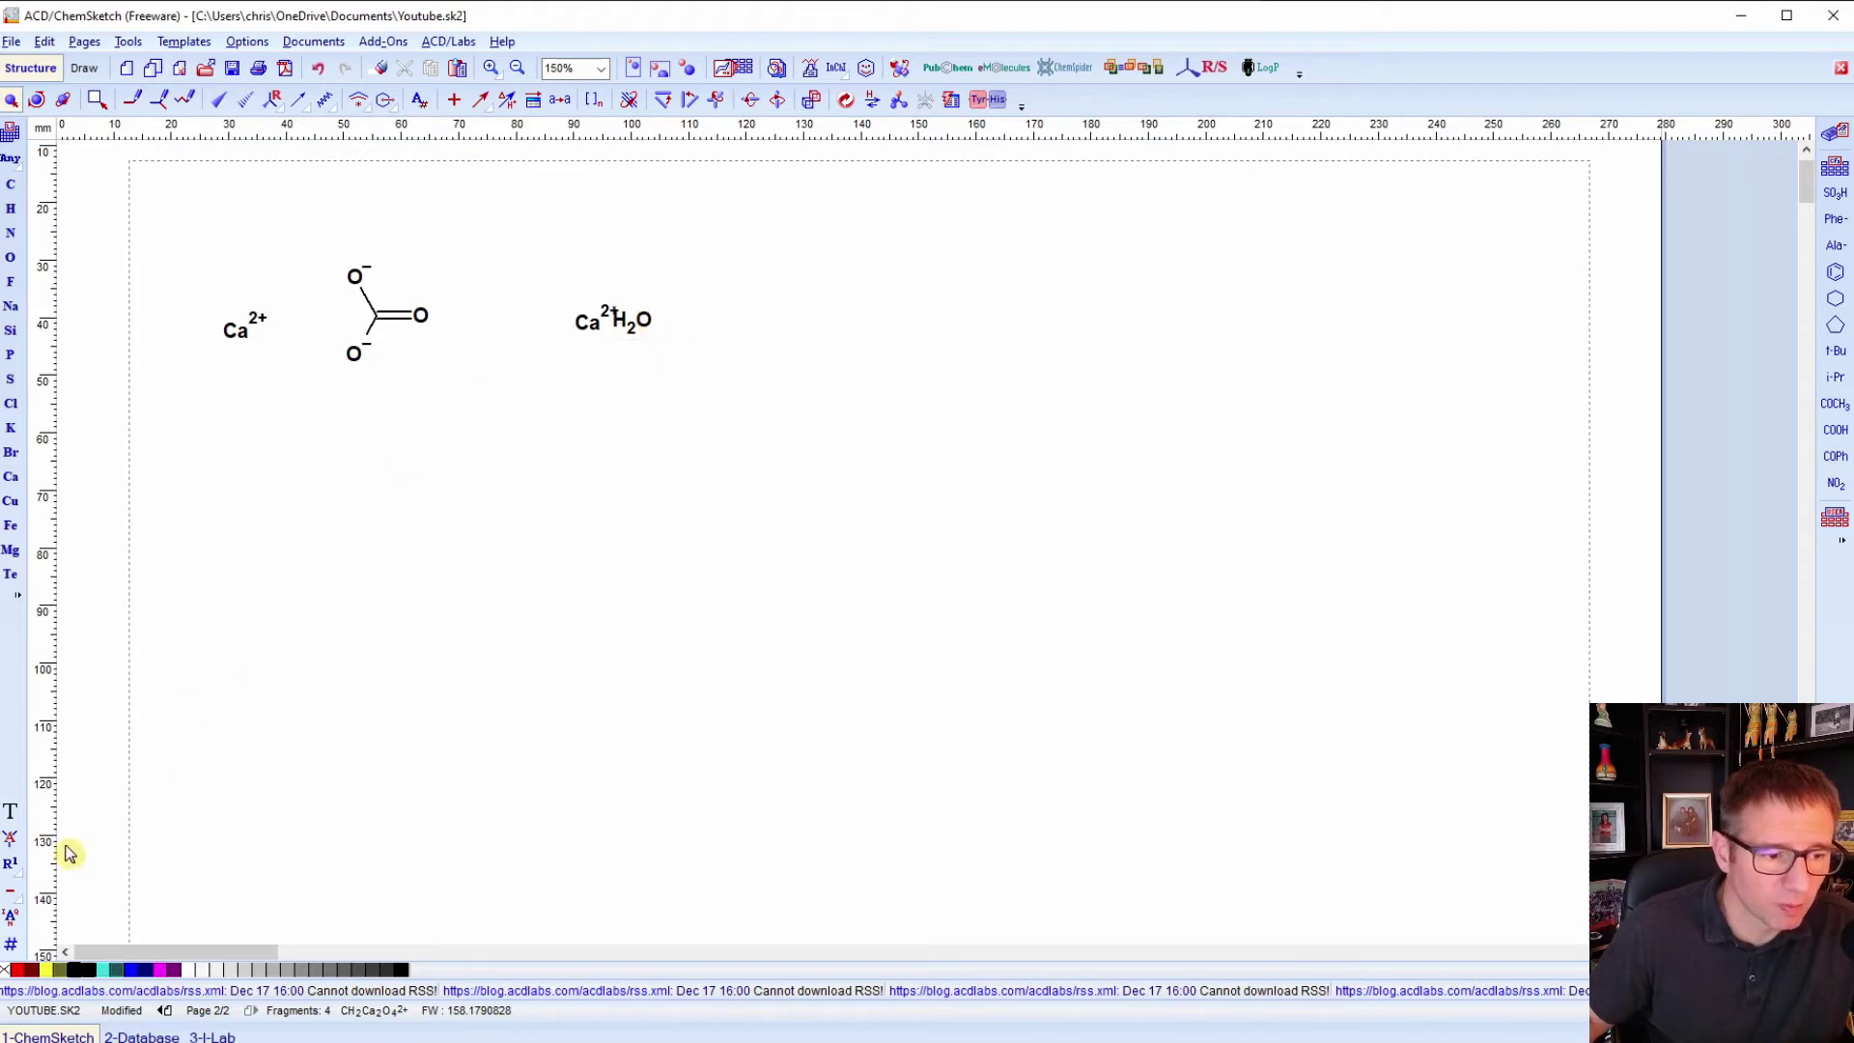
{"action": "left_click", "coordinate": [12, 900]}
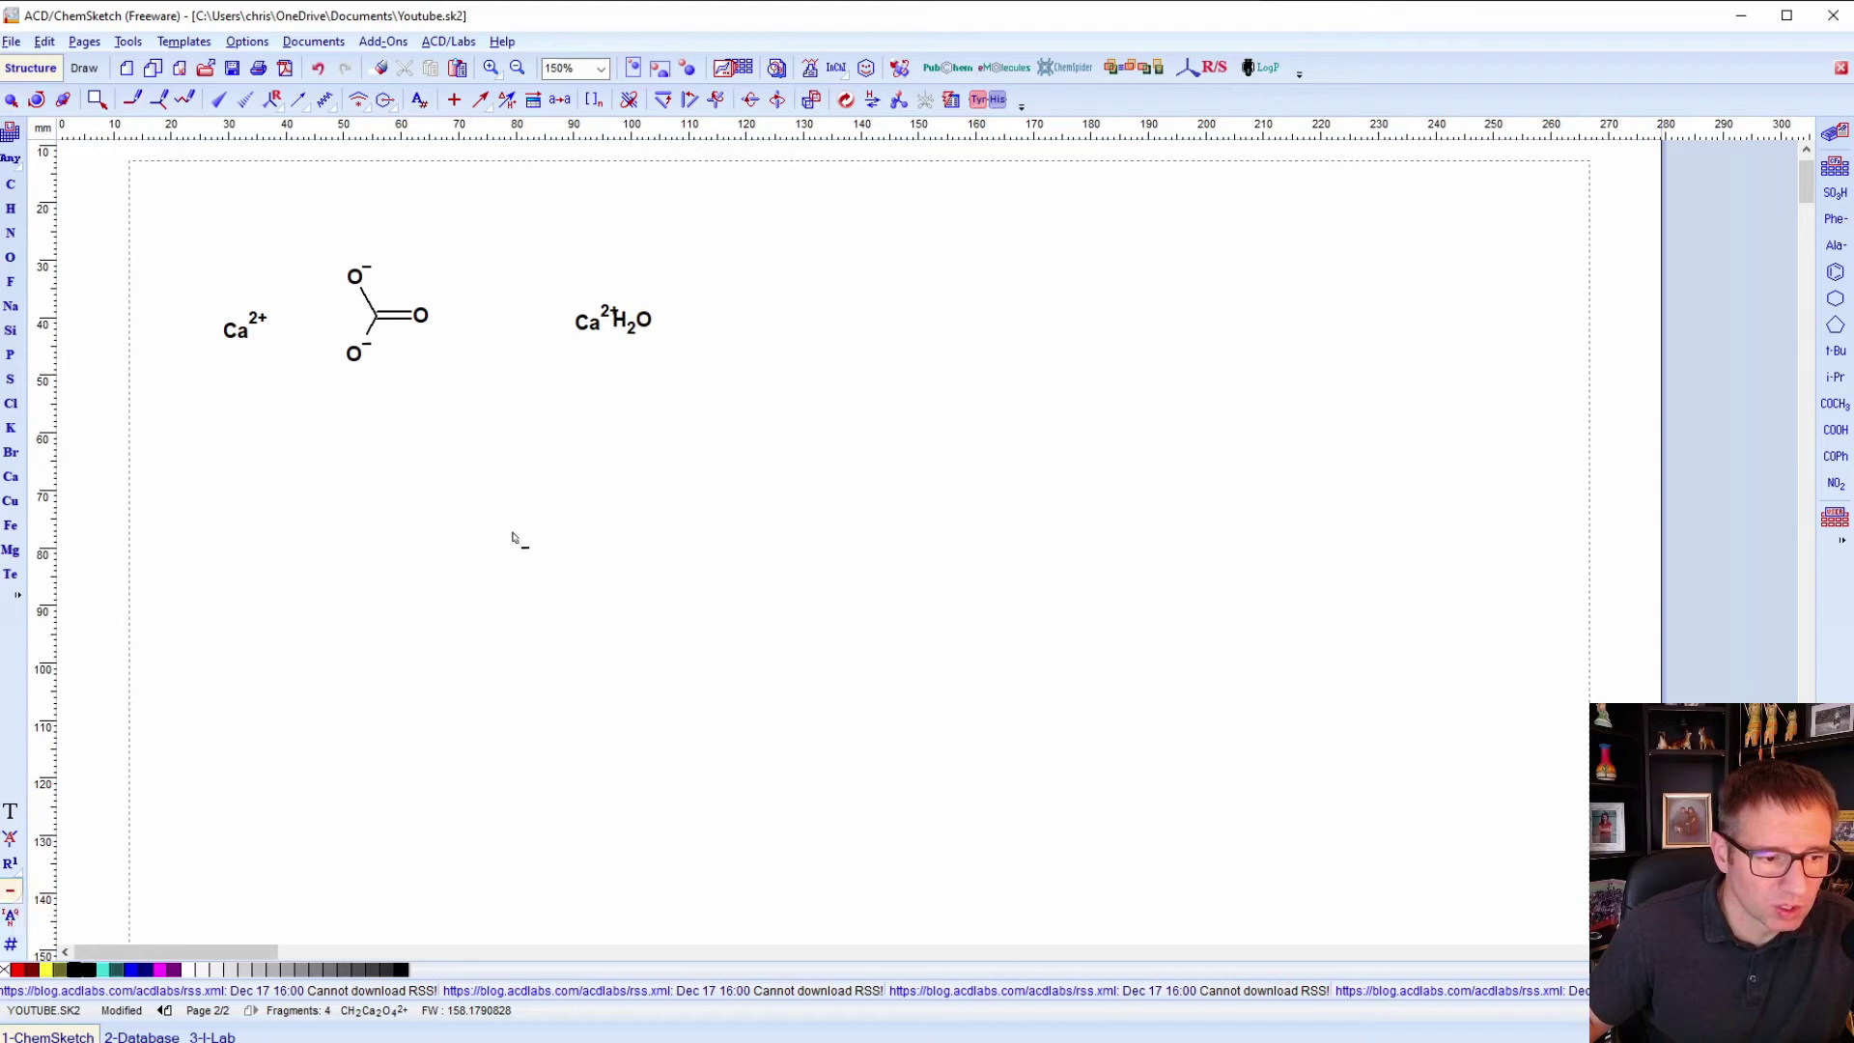
{"action": "left_click", "coordinate": [646, 327]}
{"action": "left_click", "coordinate": [646, 327]}
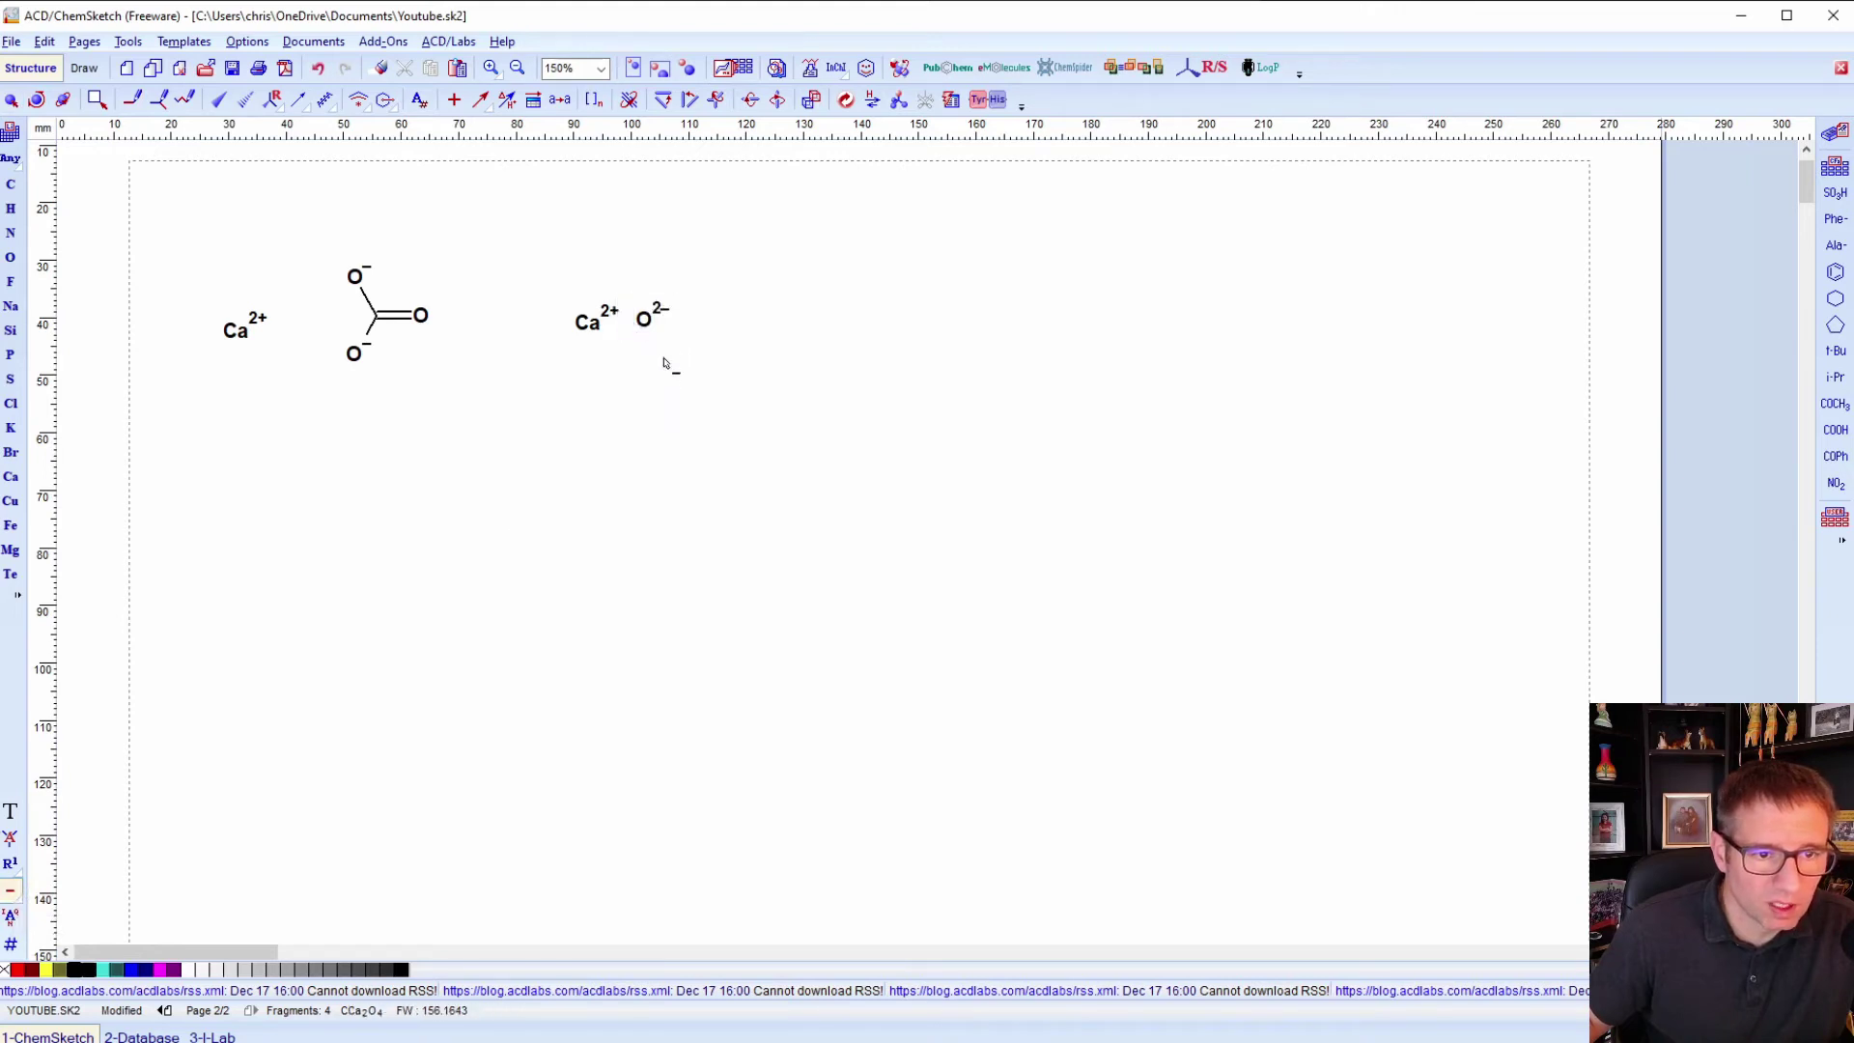
{"action": "left_click", "coordinate": [11, 100]}
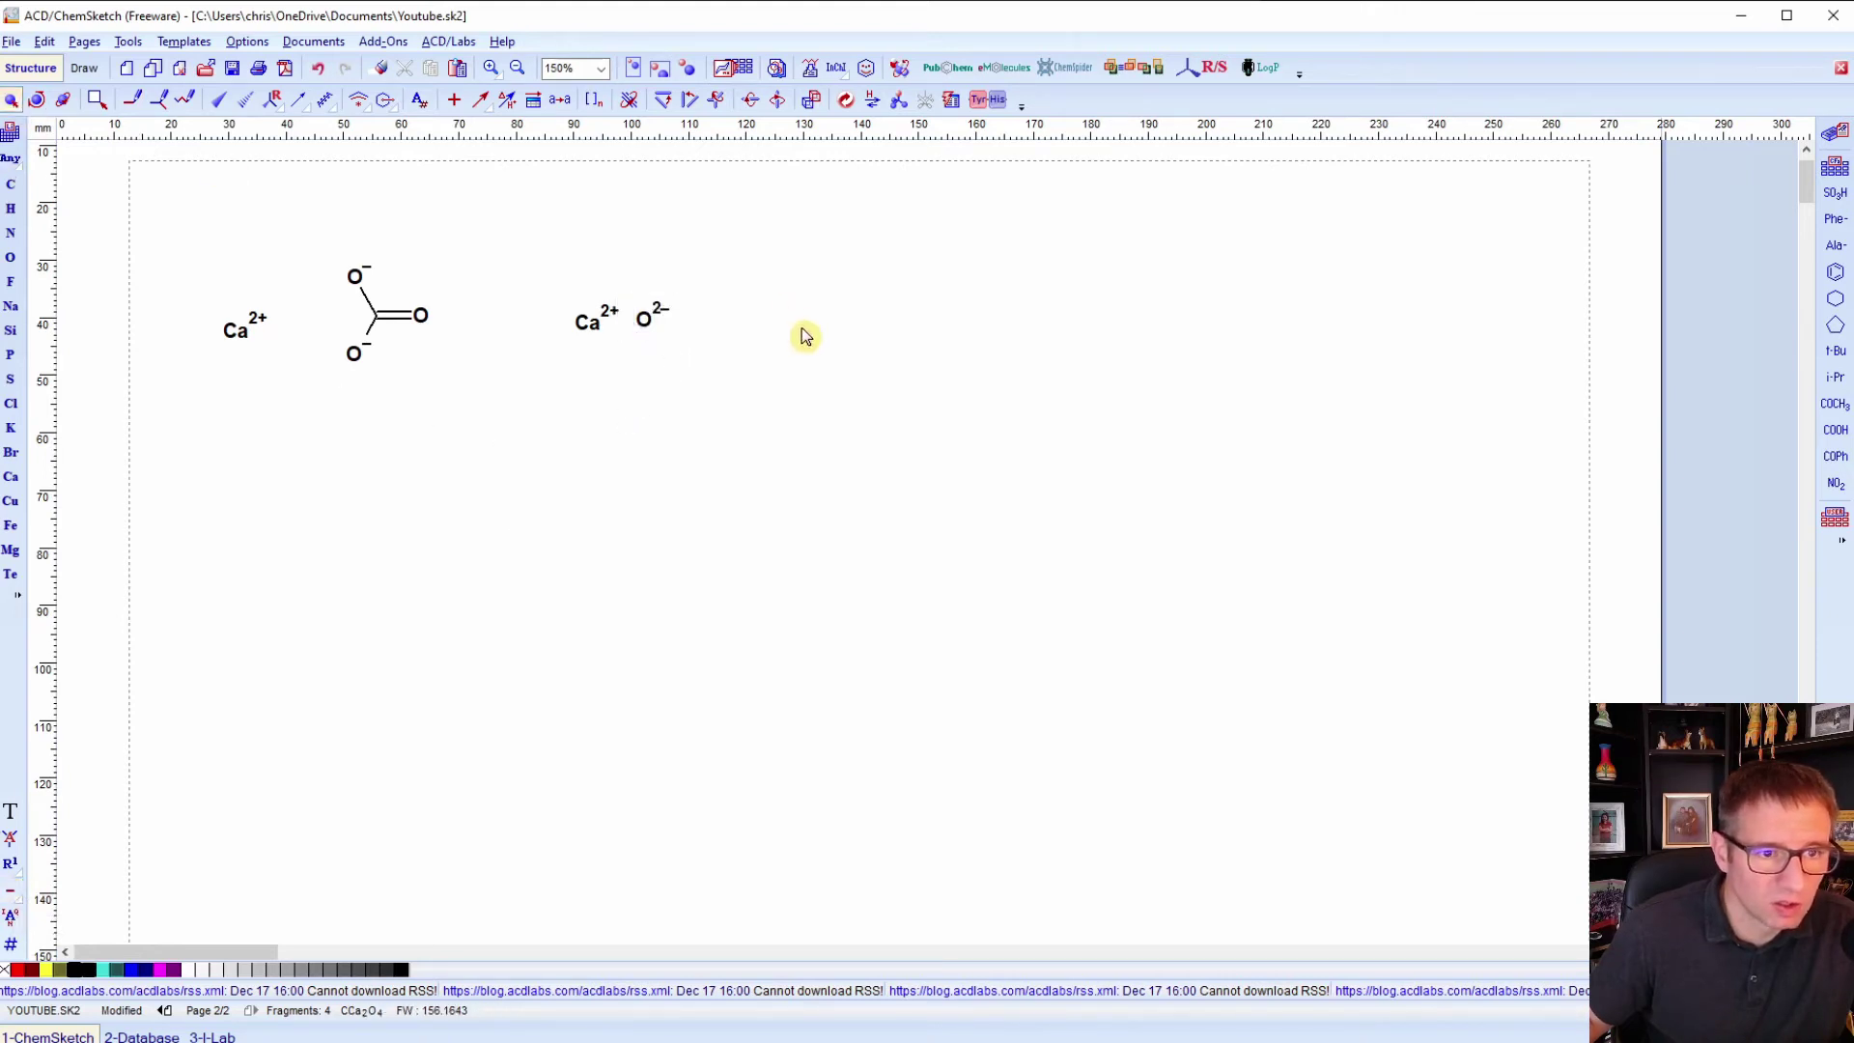
{"action": "left_click_drag", "start_coordinate": [646, 326], "coordinate": [628, 328]}
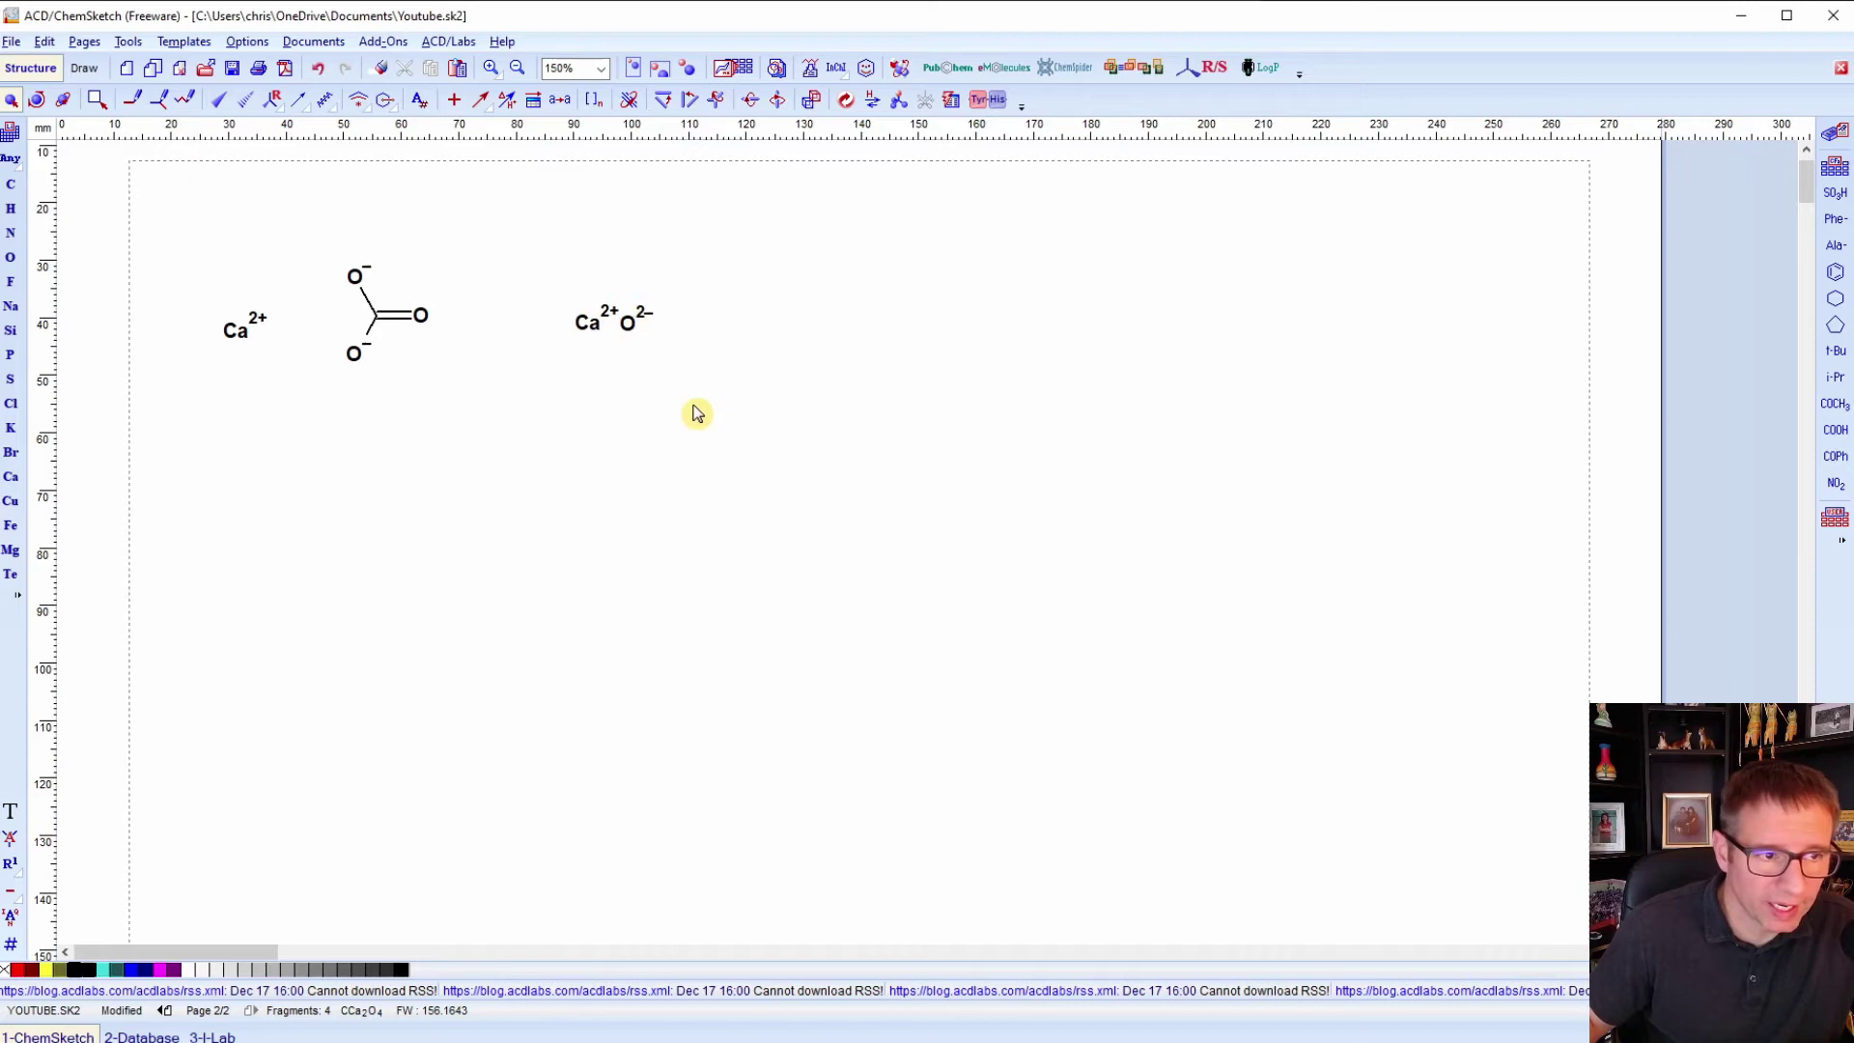
Draw an O=C=O carbon dioxide molecule to the right of the CaO pair.
{"action": "left_click", "coordinate": [10, 183]}
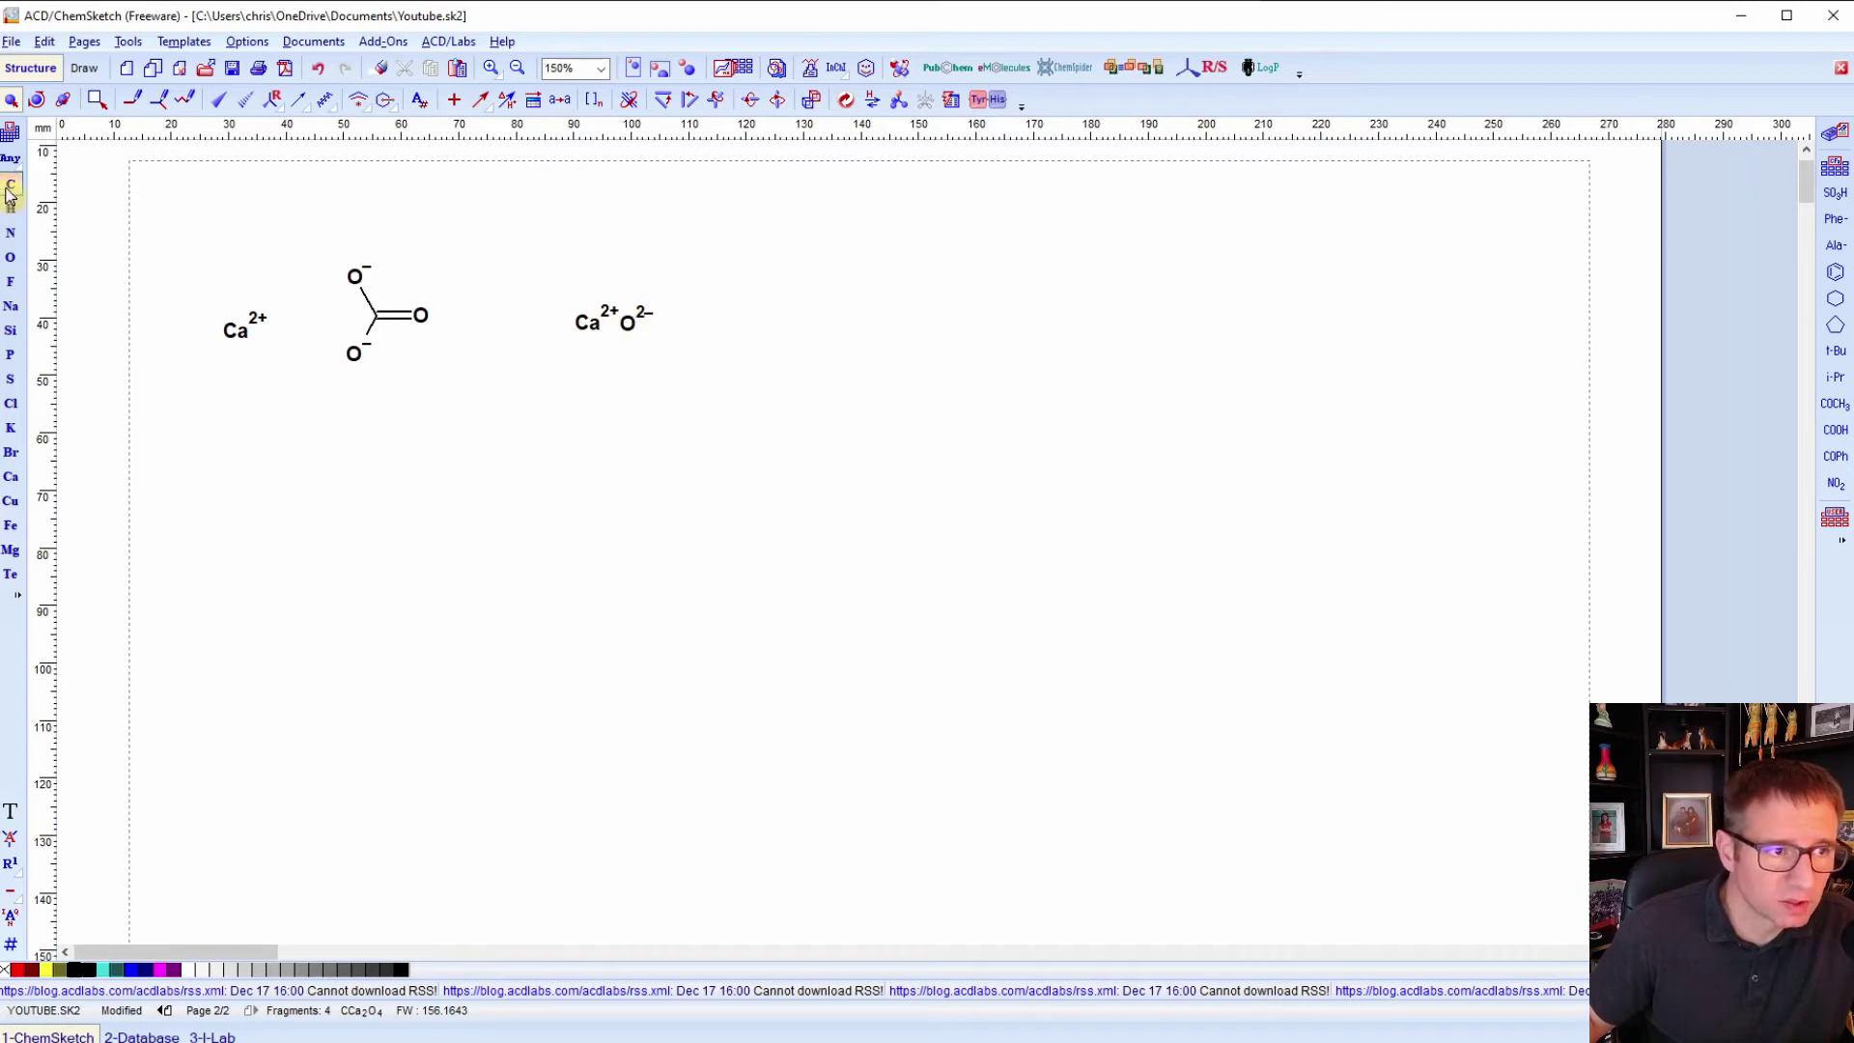
{"action": "left_click", "coordinate": [820, 324]}
{"action": "left_click", "coordinate": [10, 257]}
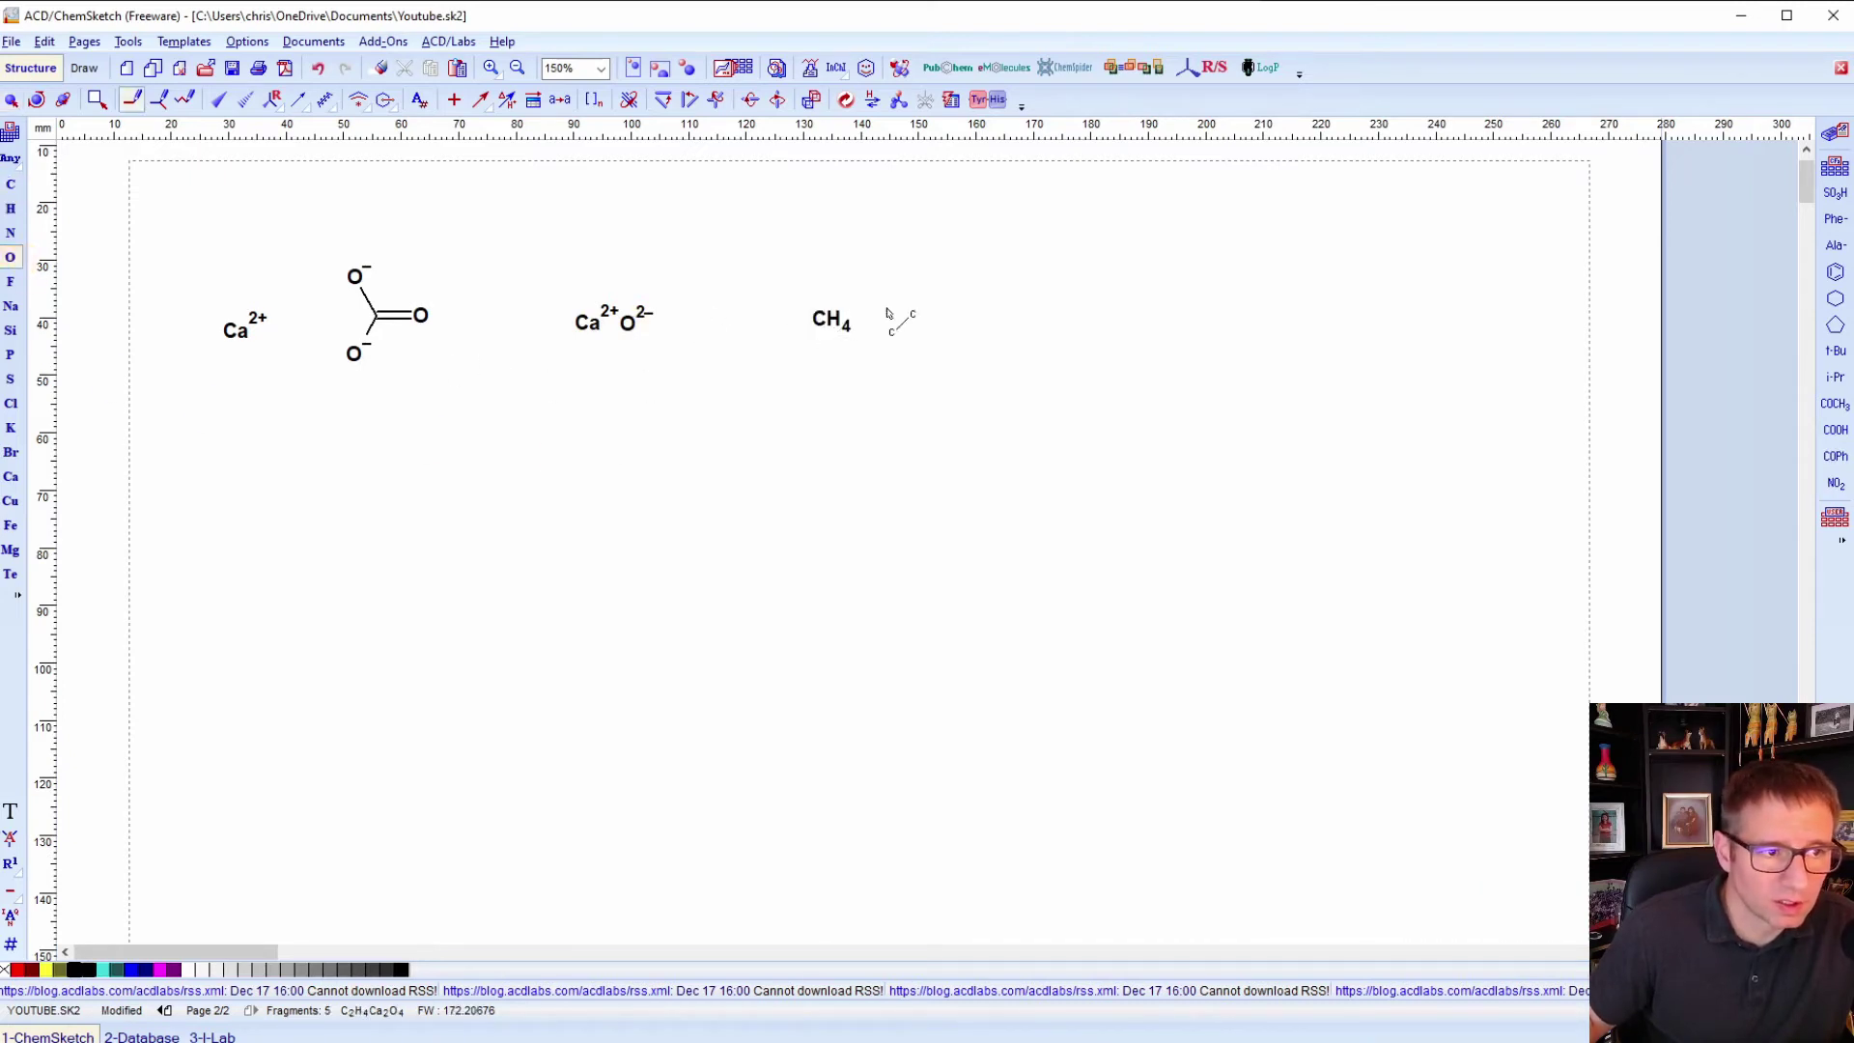
{"action": "left_click_drag", "start_coordinate": [824, 323], "coordinate": [746, 317]}
{"action": "left_click", "coordinate": [847, 325]}
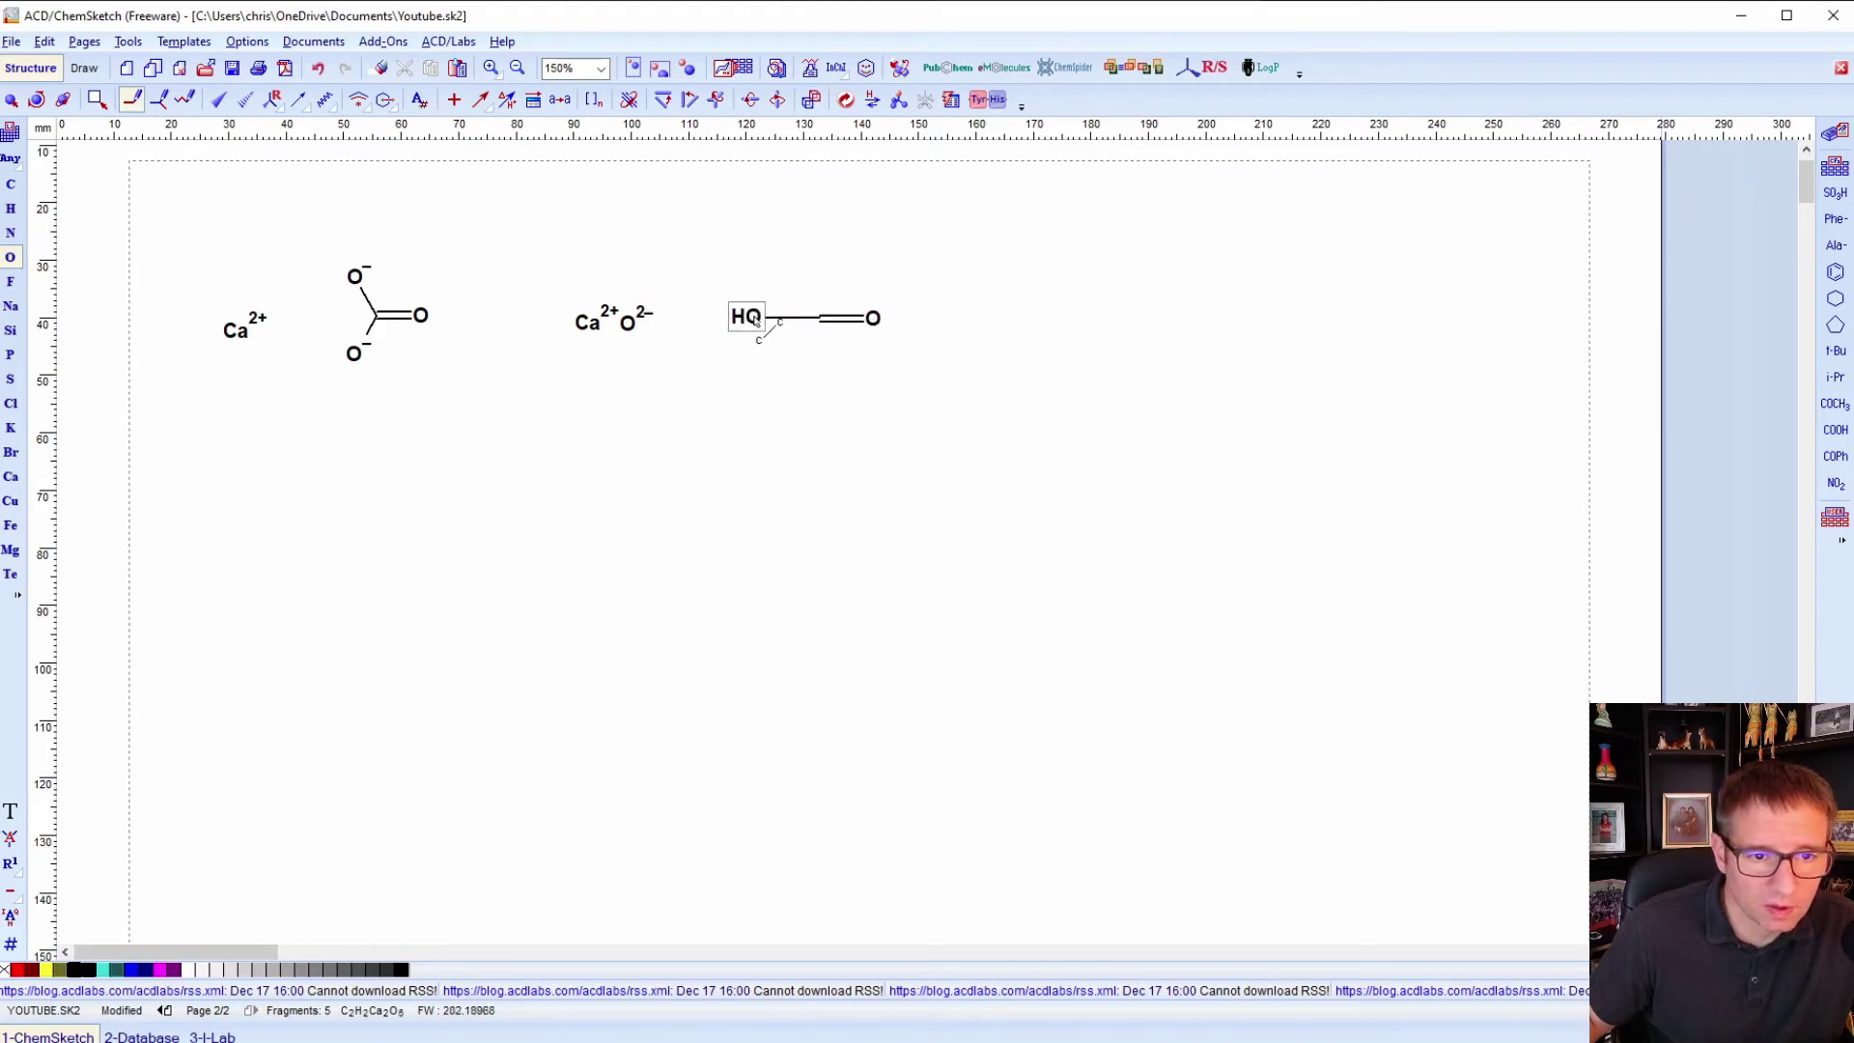
{"action": "left_click", "coordinate": [784, 317]}
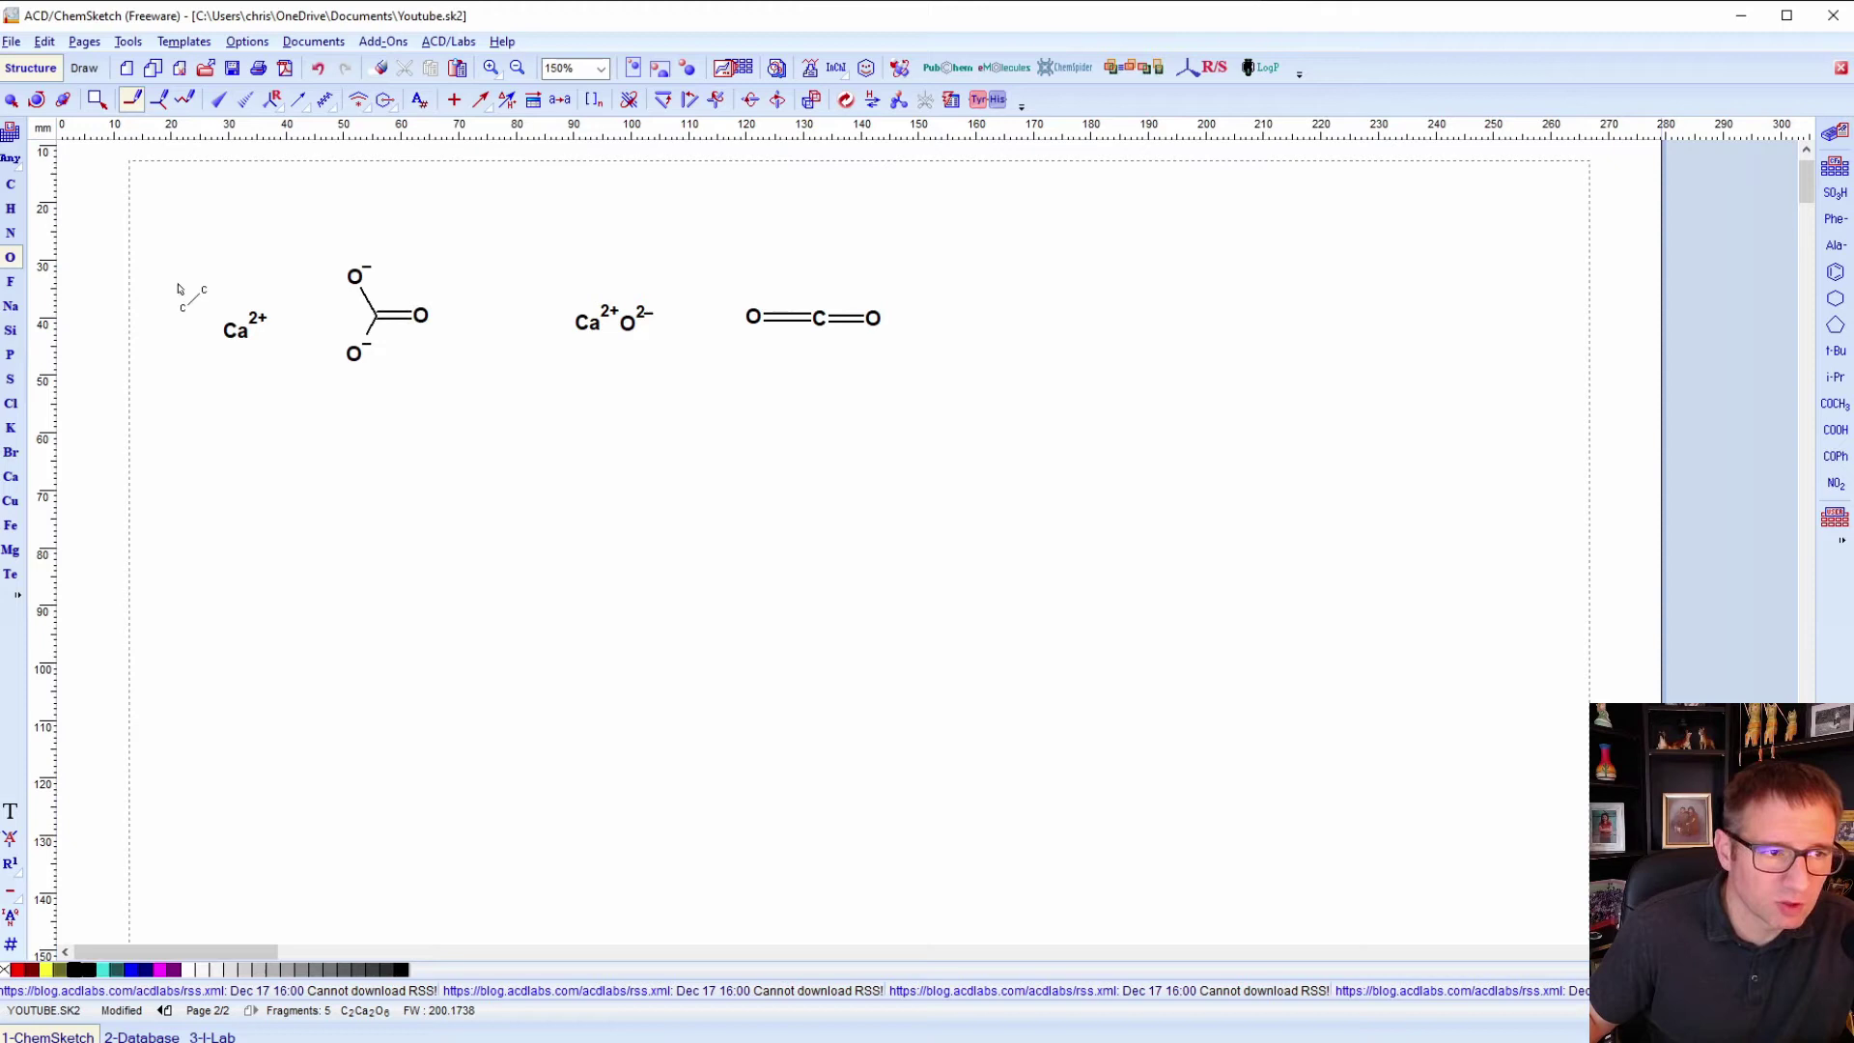
Set the carbonate's Show Carbons option to All so its central C is labelled.
{"action": "left_click", "coordinate": [11, 100]}
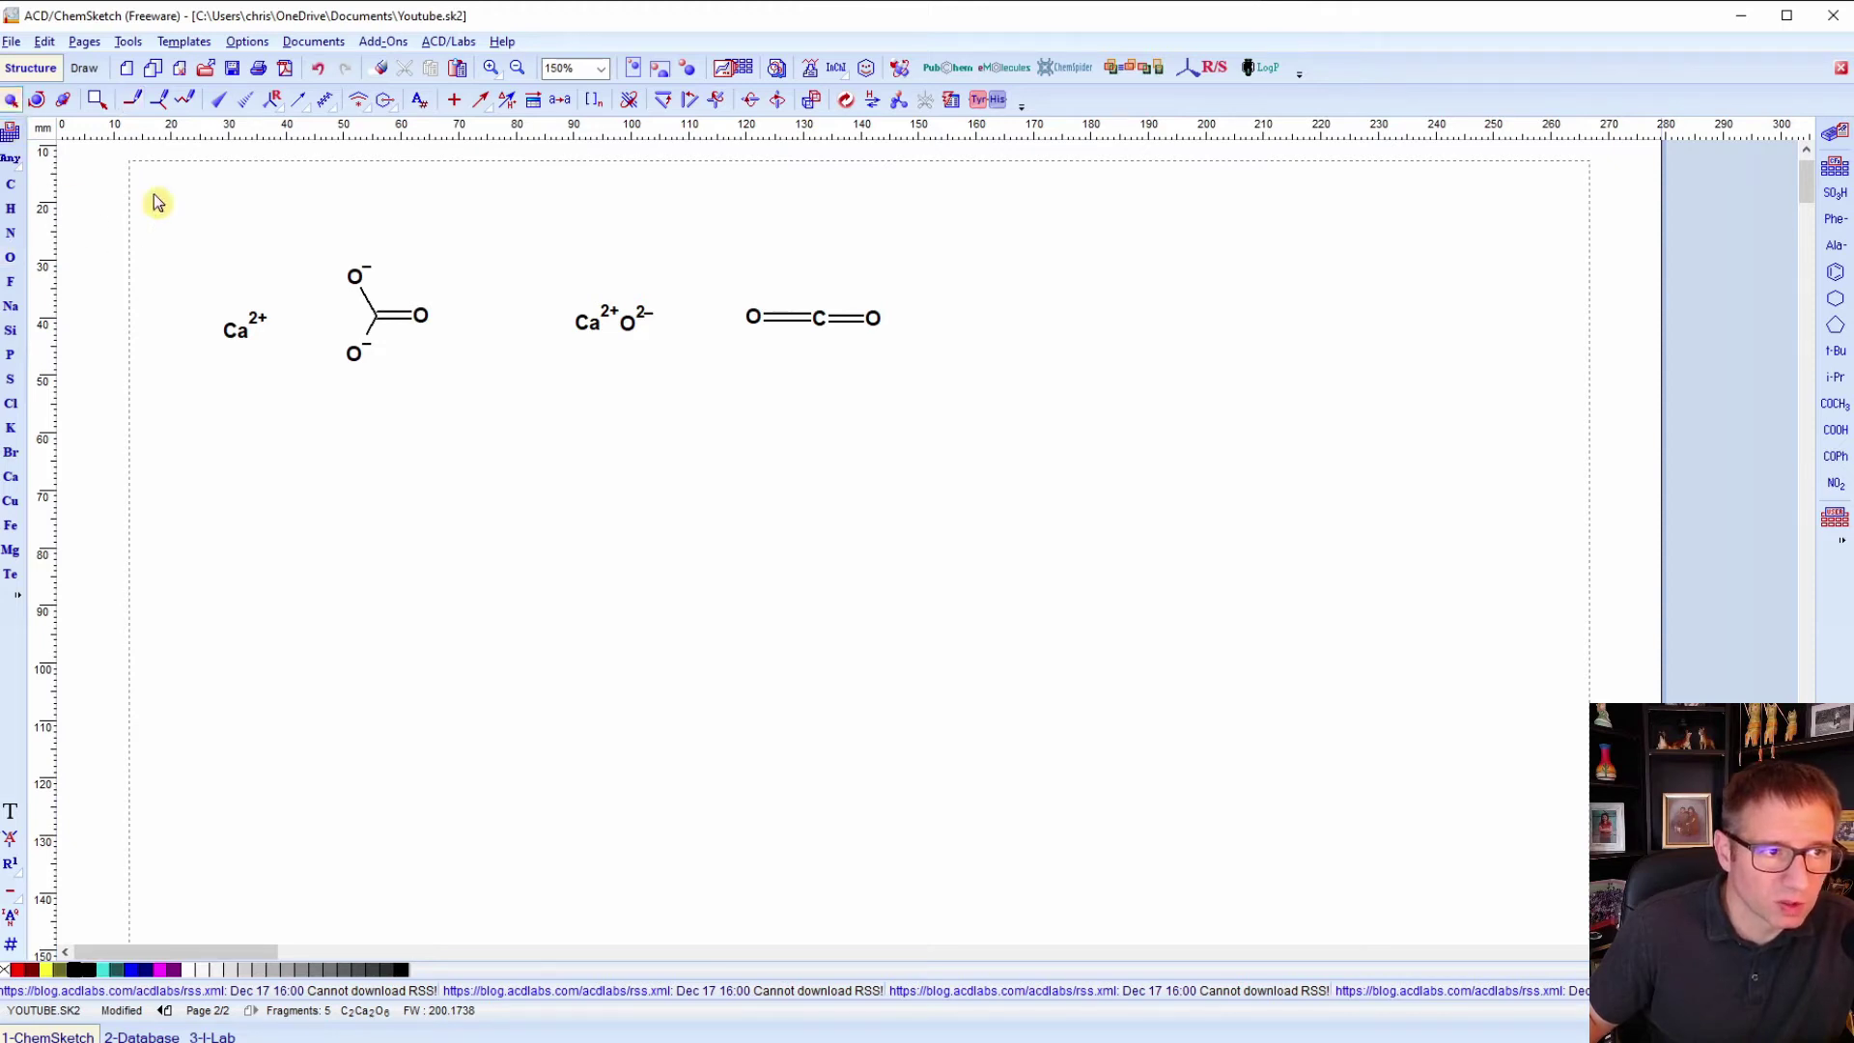
{"action": "left_click_drag", "start_coordinate": [304, 233], "coordinate": [500, 444]}
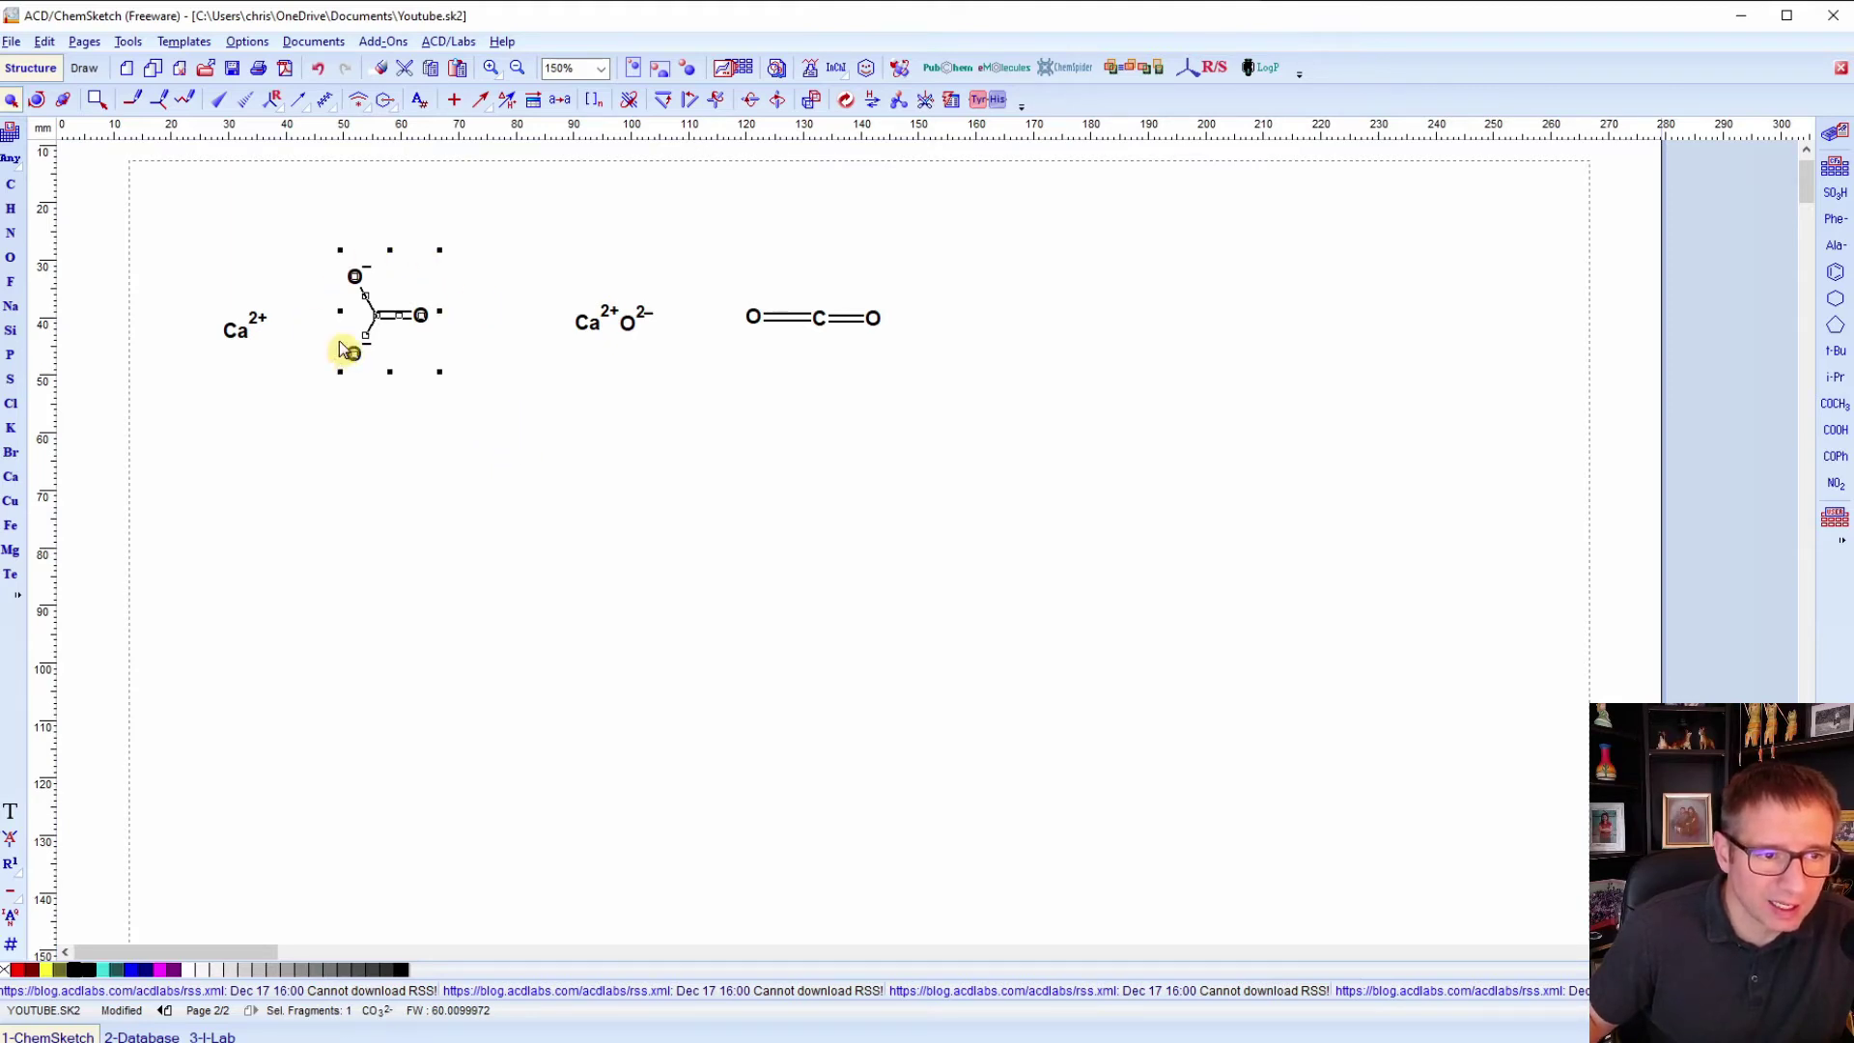
{"action": "right_click", "coordinate": [398, 320]}
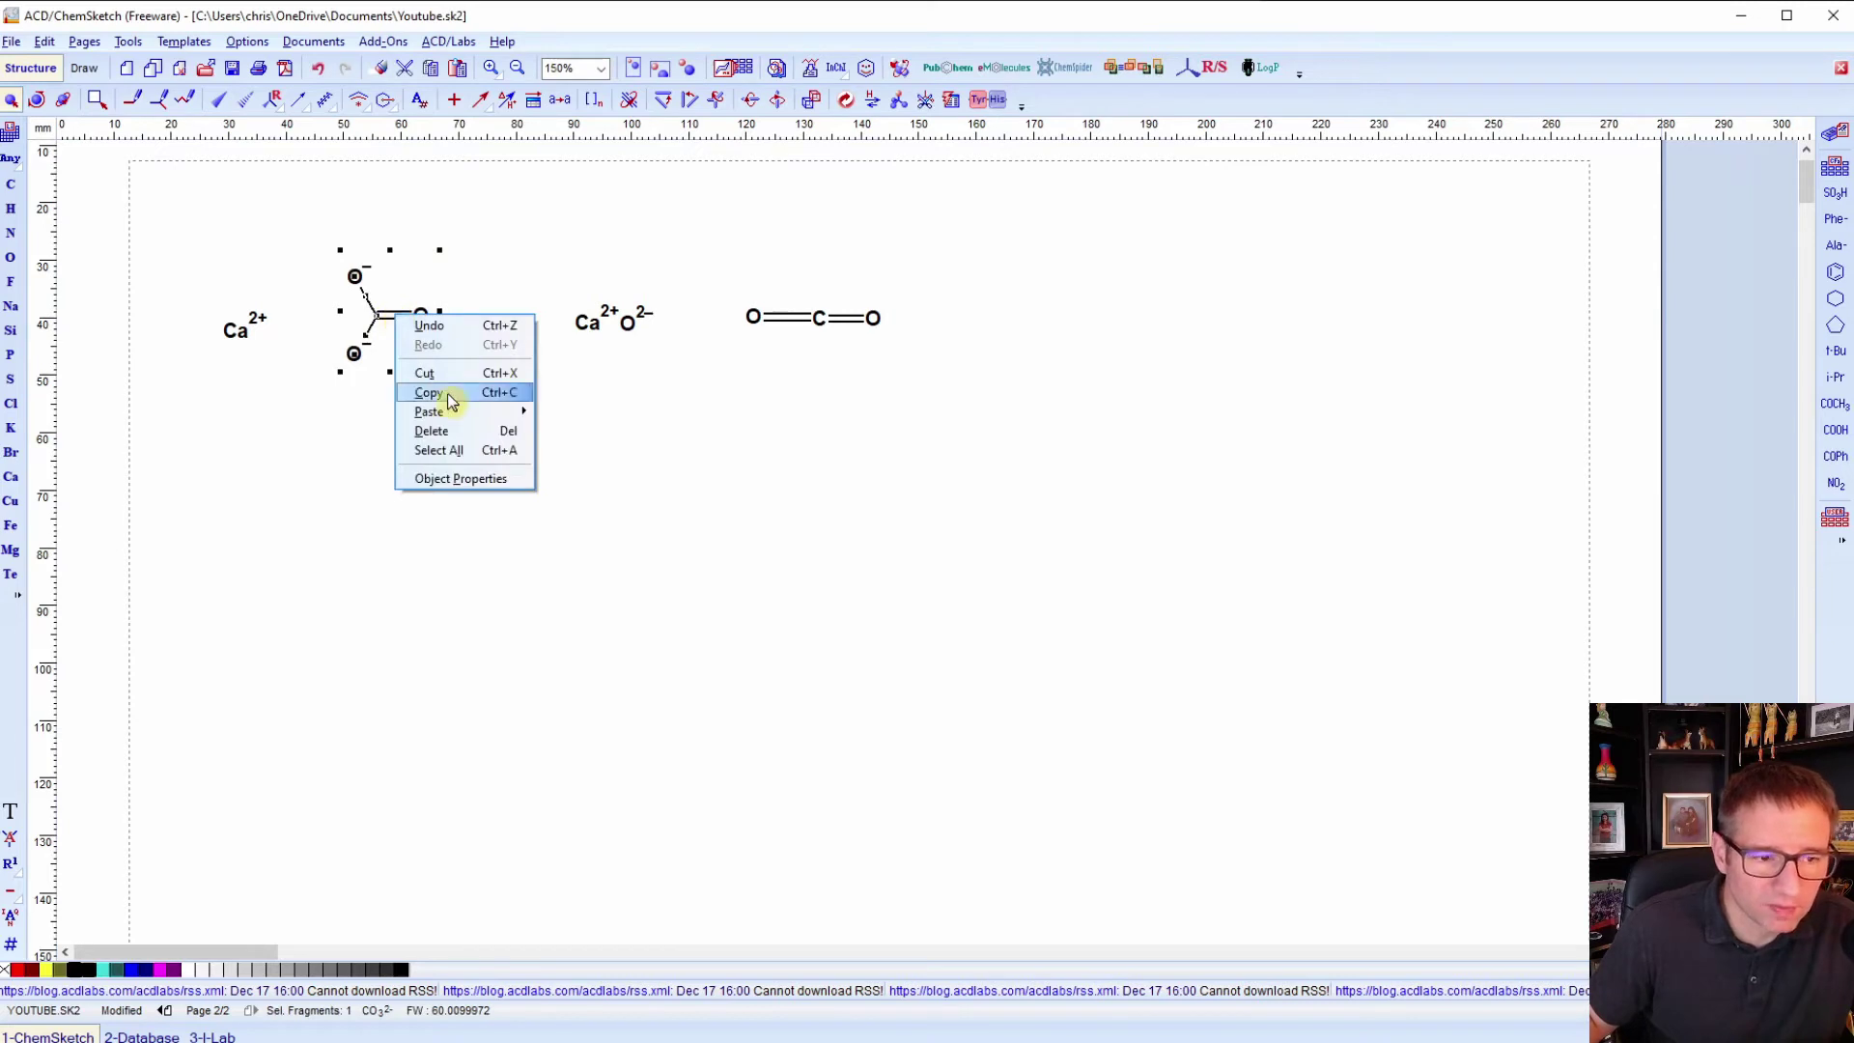
{"action": "left_click", "coordinate": [454, 480]}
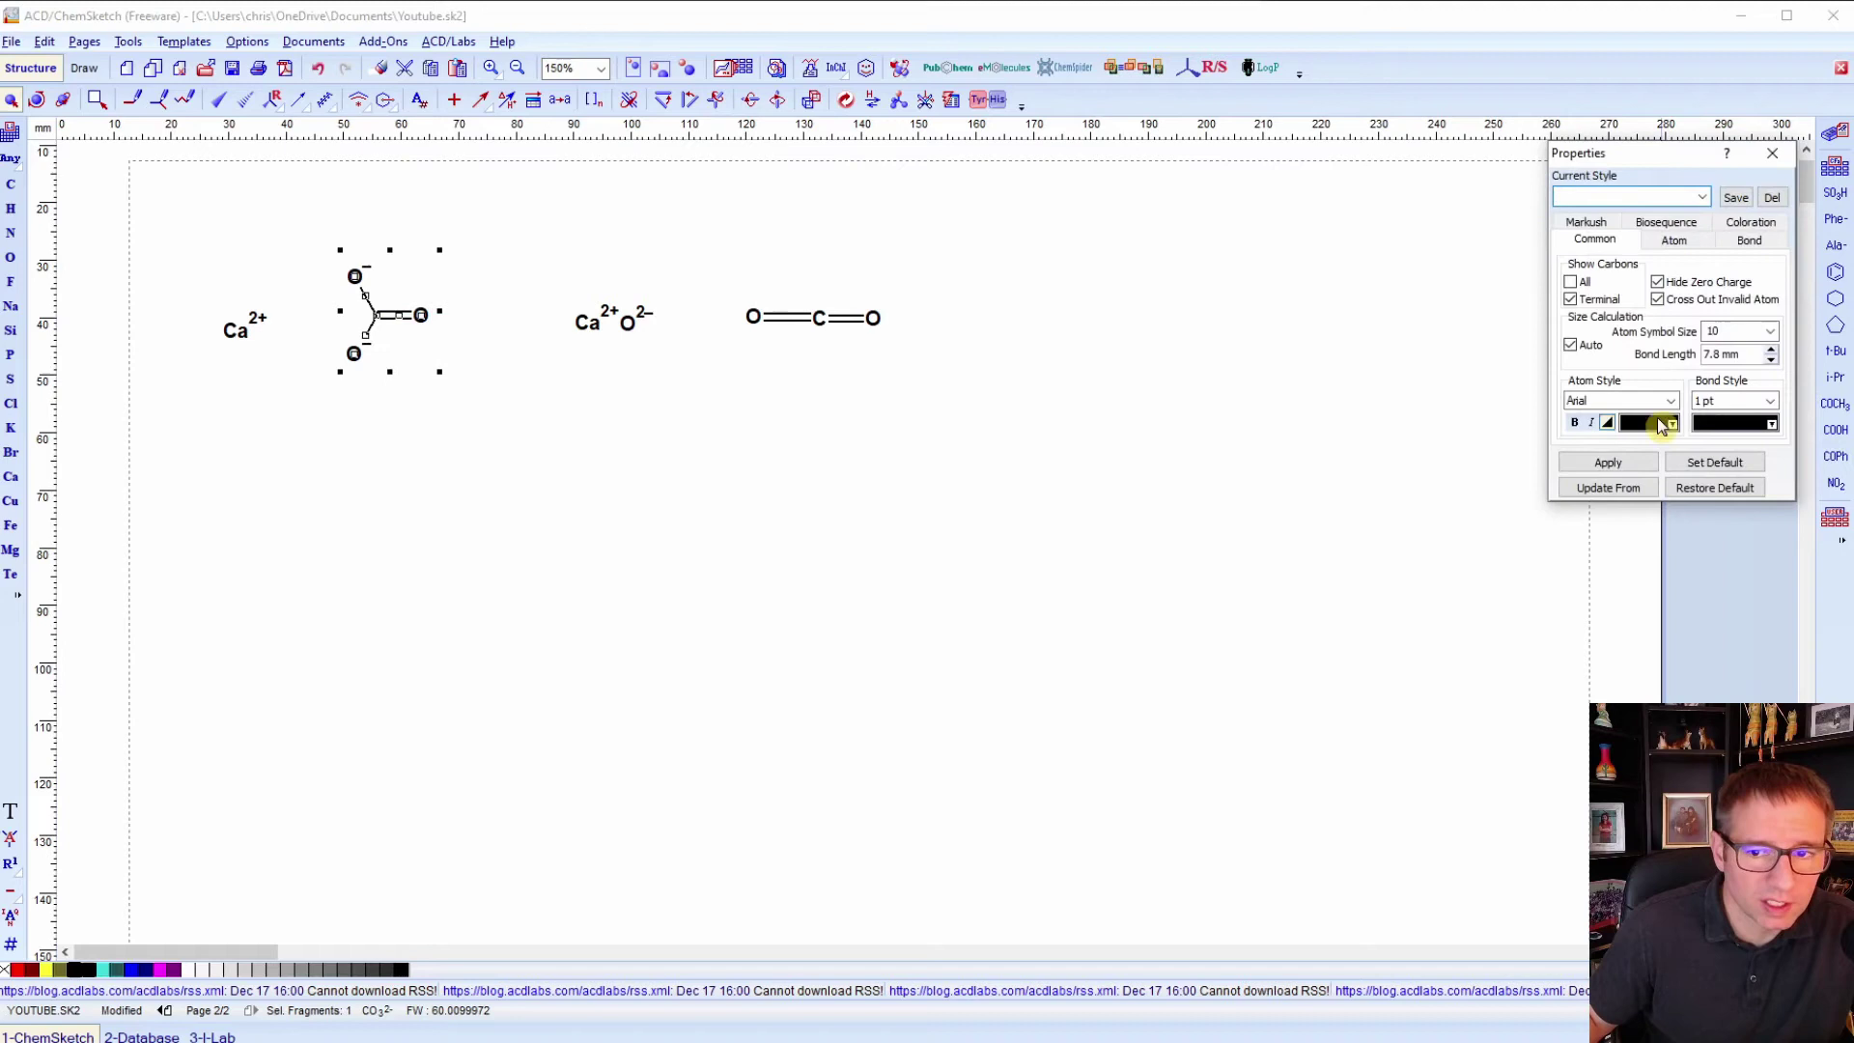
{"action": "left_click", "coordinate": [128, 43]}
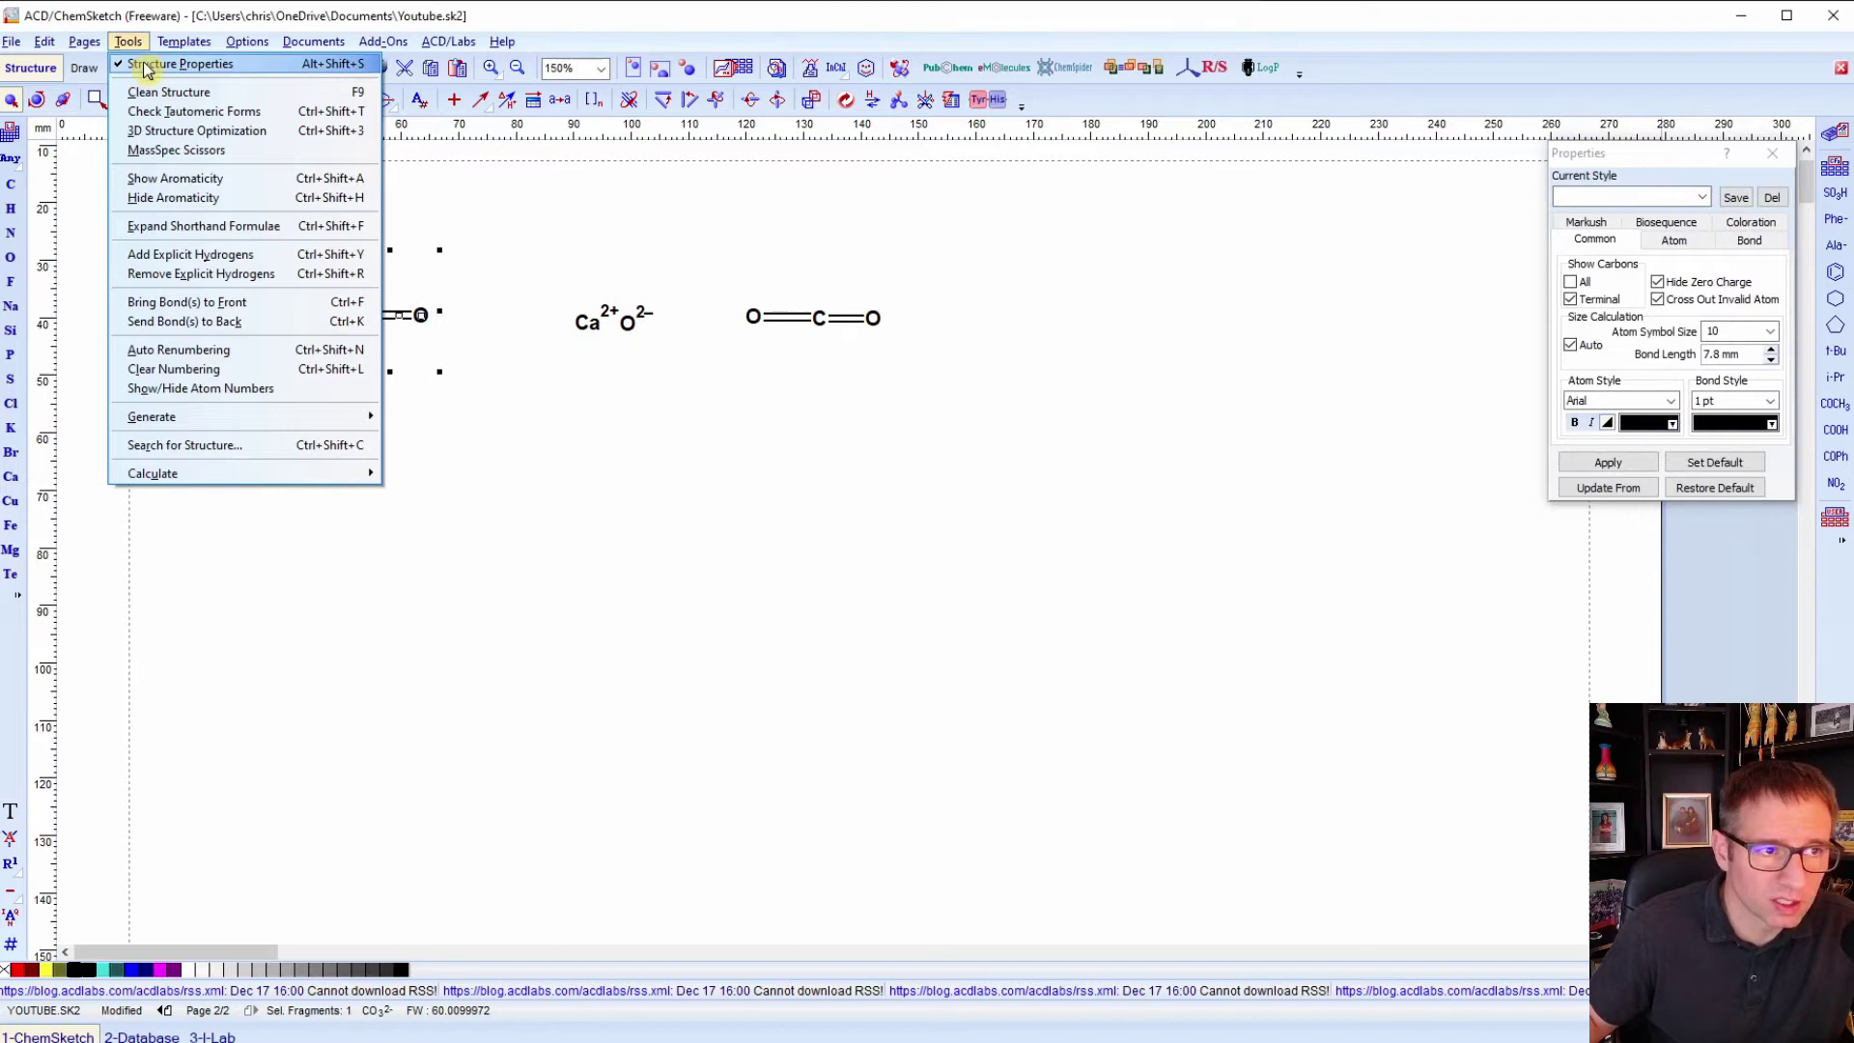
{"action": "left_click", "coordinate": [1607, 159]}
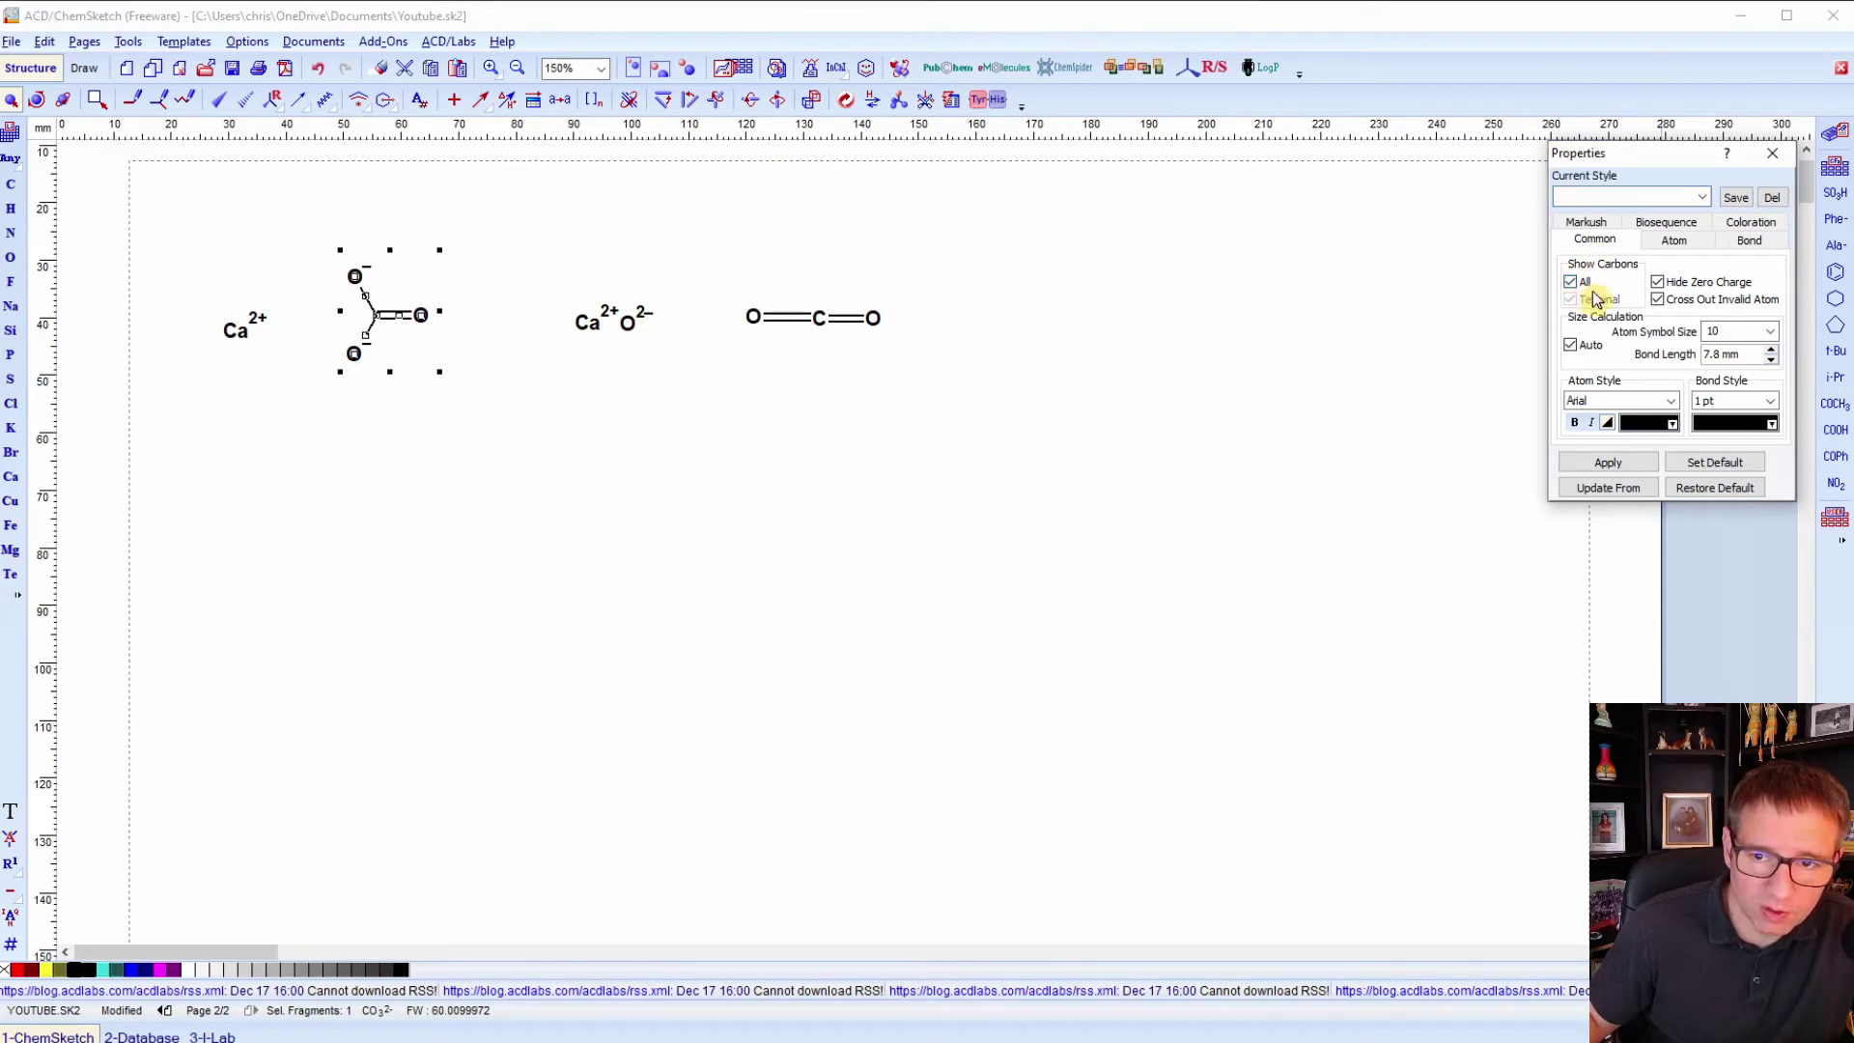
{"action": "left_click", "coordinate": [1574, 282]}
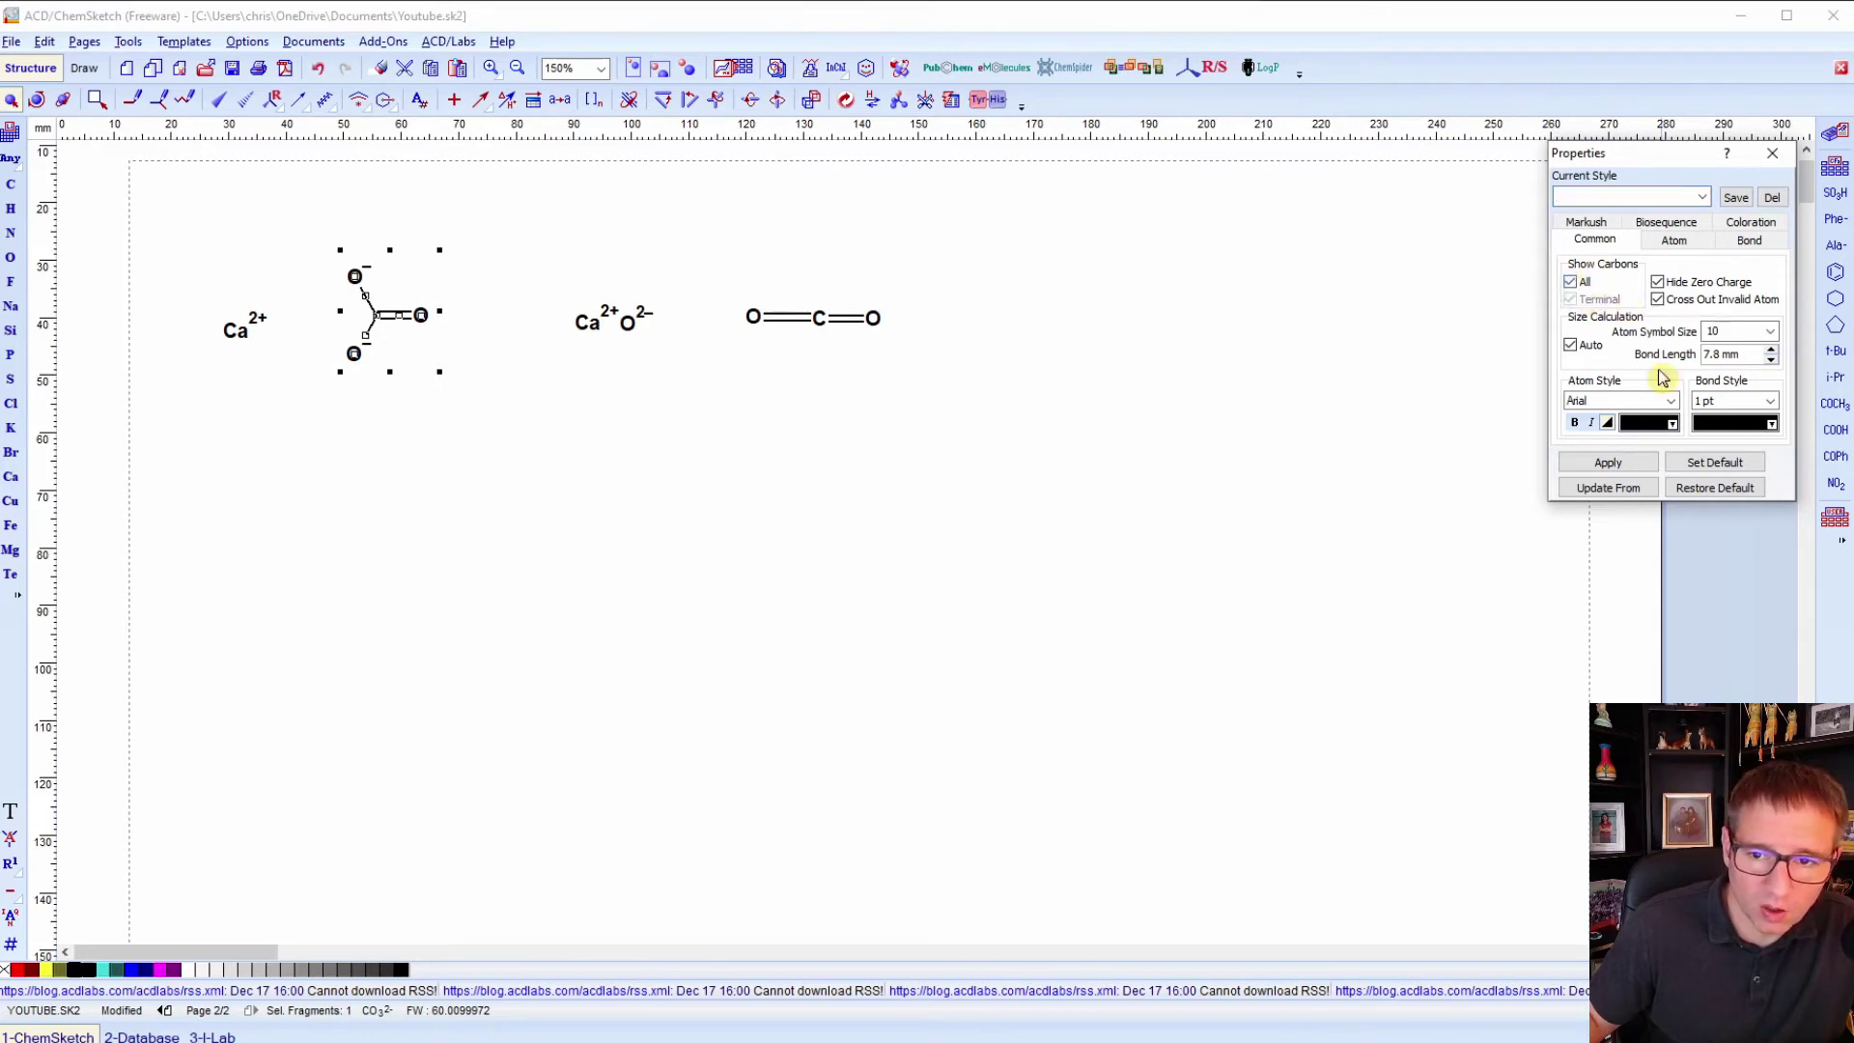
{"action": "left_click", "coordinate": [1614, 468]}
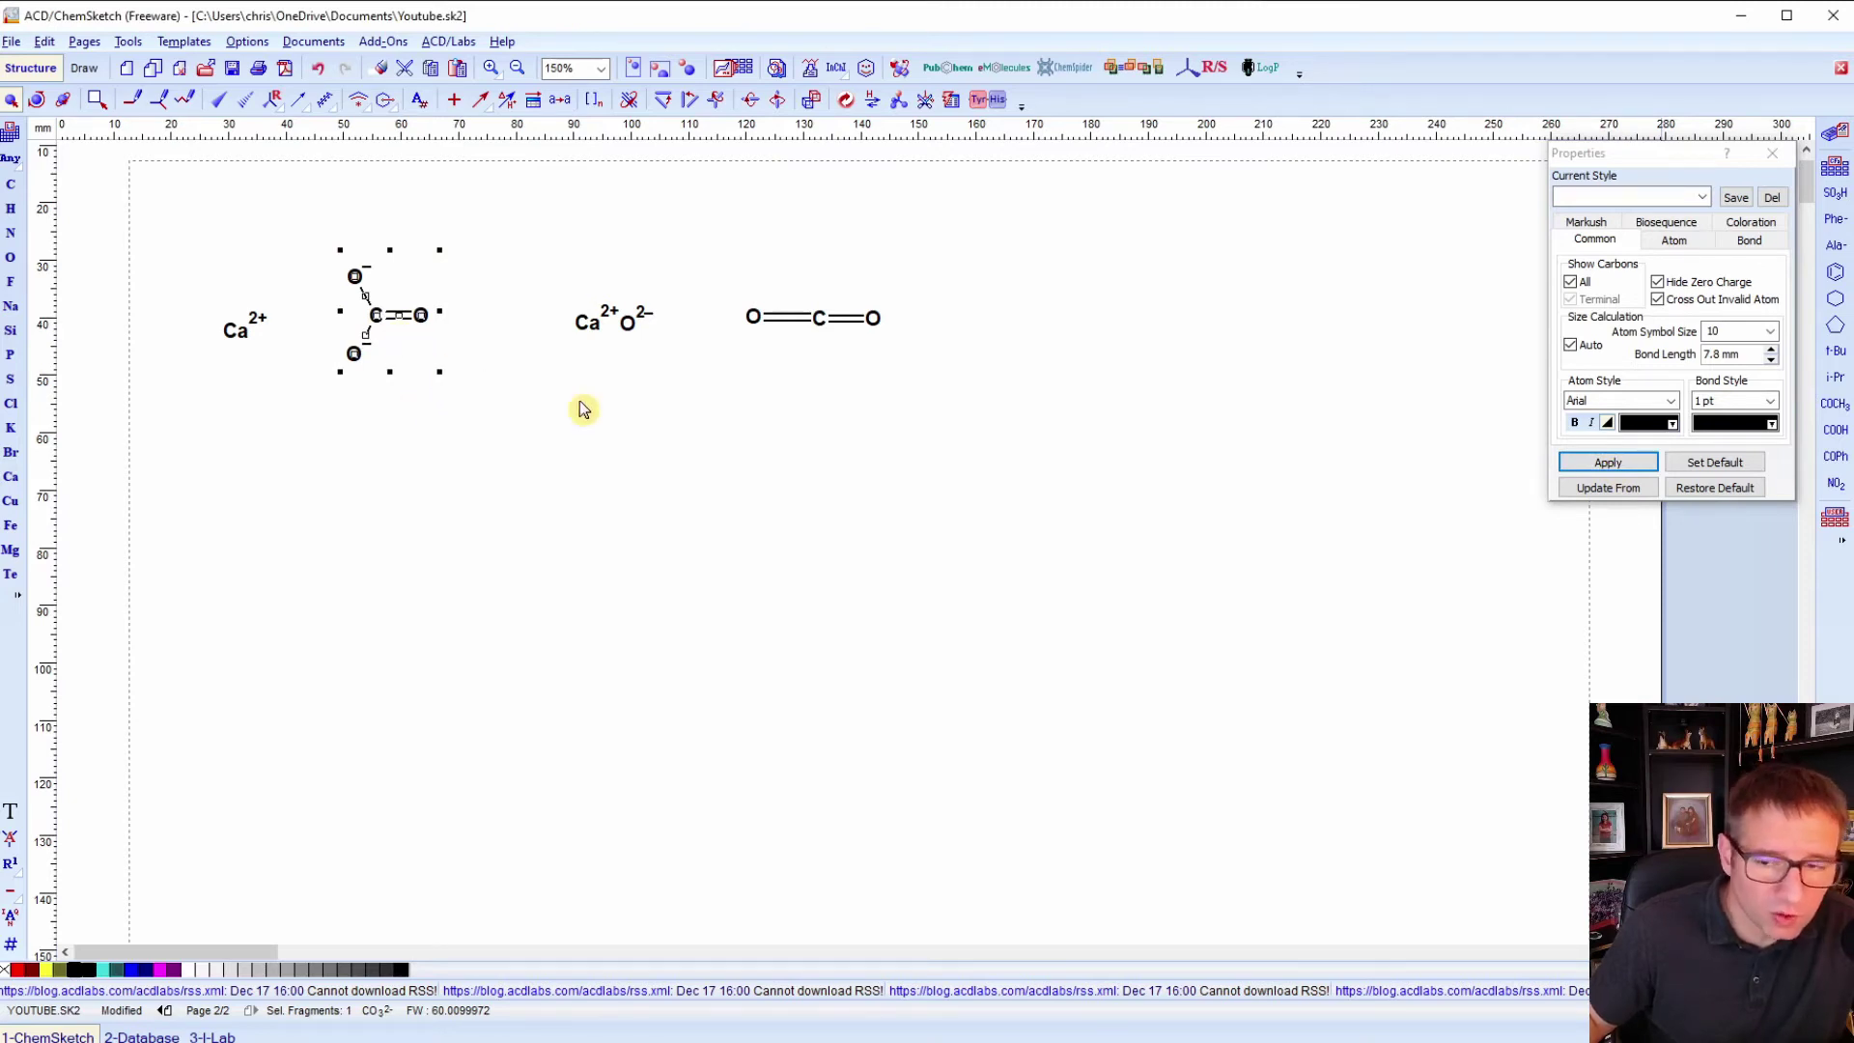
{"action": "left_click_drag", "start_coordinate": [1650, 168], "coordinate": [1553, 158]}
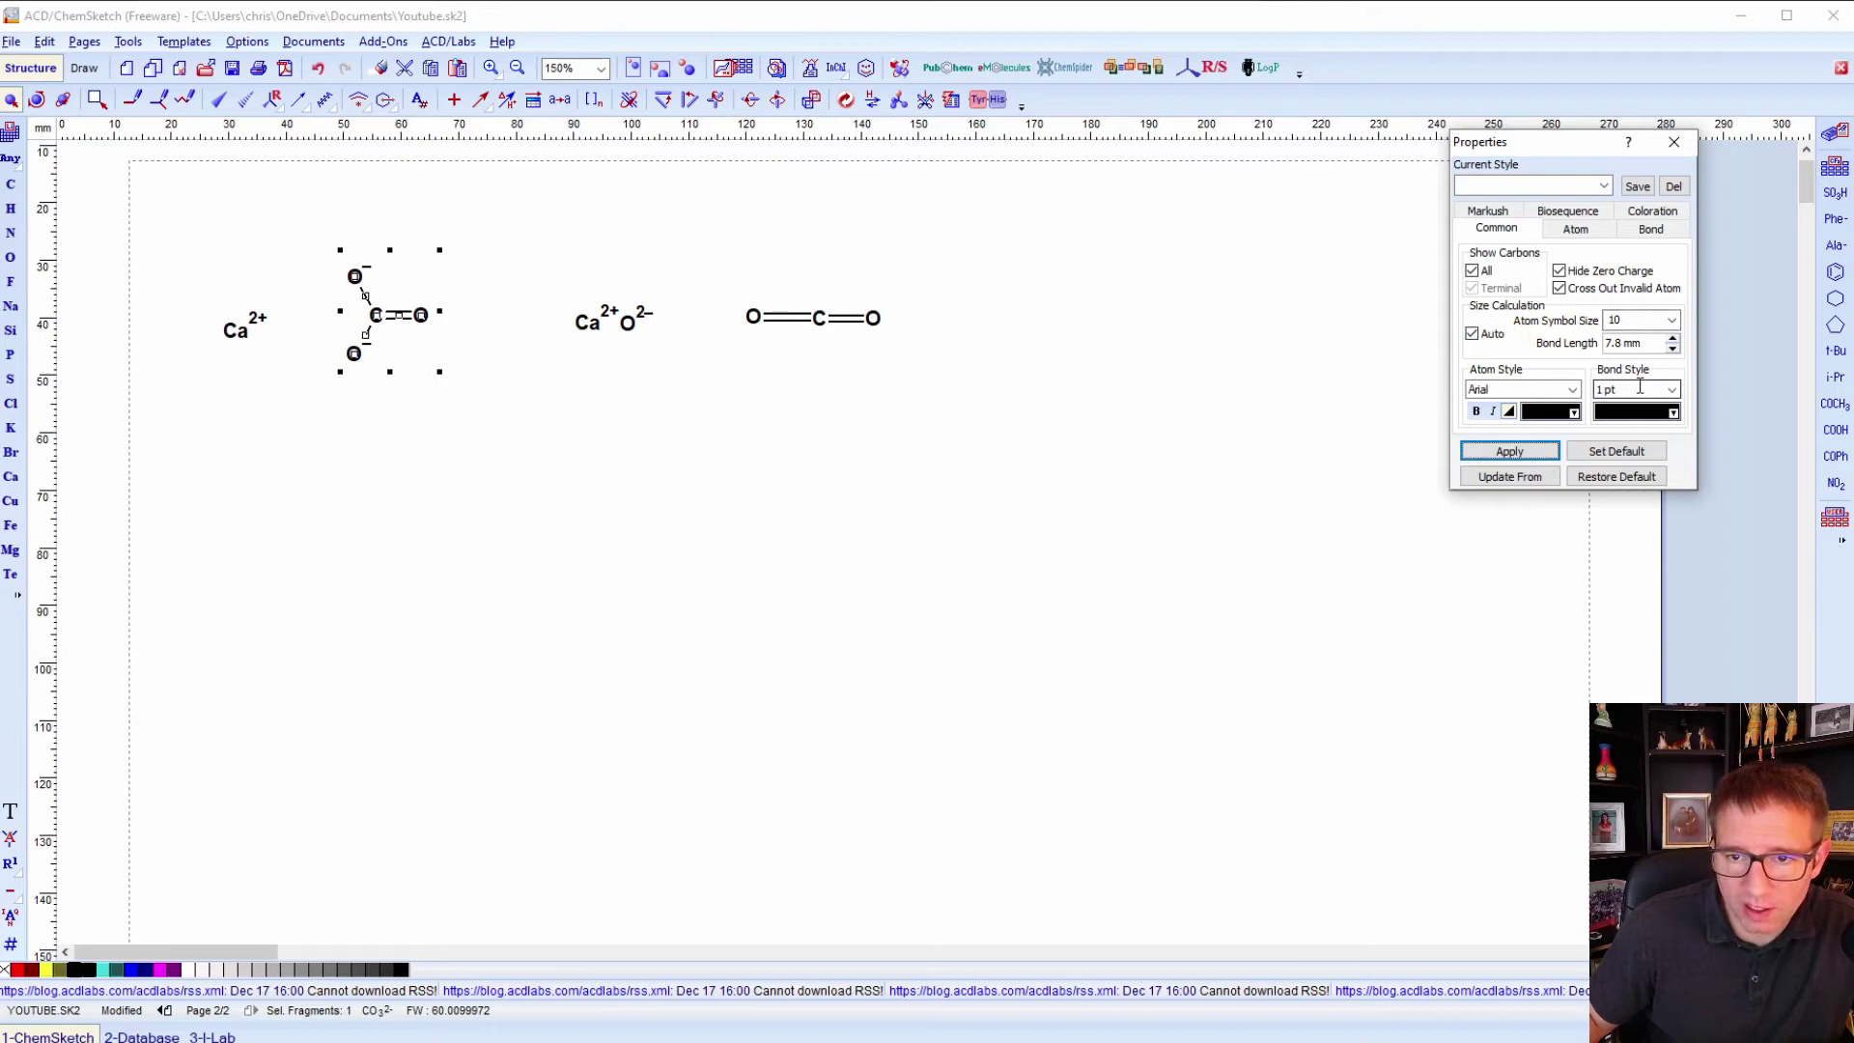
Apply atom symbol size 12 to the carbonate and close the Properties dialog.
{"action": "left_click", "coordinate": [1473, 335]}
{"action": "left_click", "coordinate": [1474, 337]}
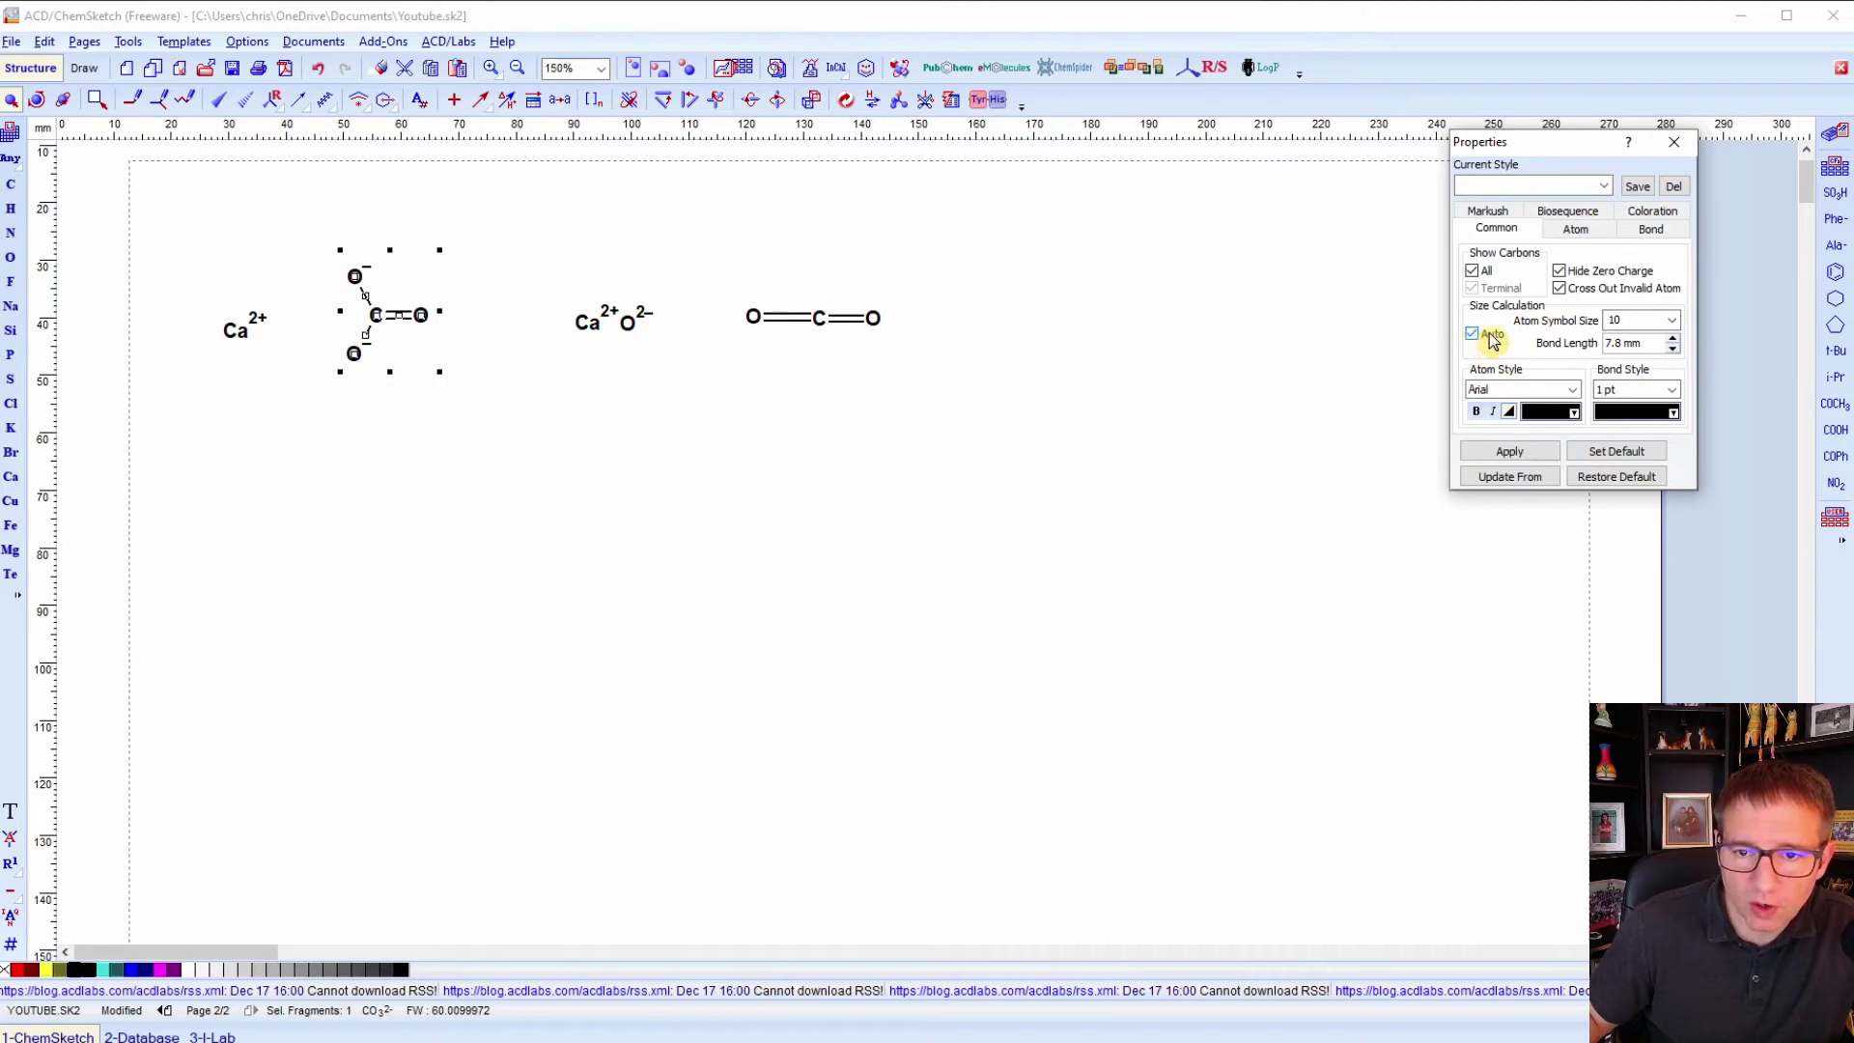
{"action": "left_click", "coordinate": [1674, 321]}
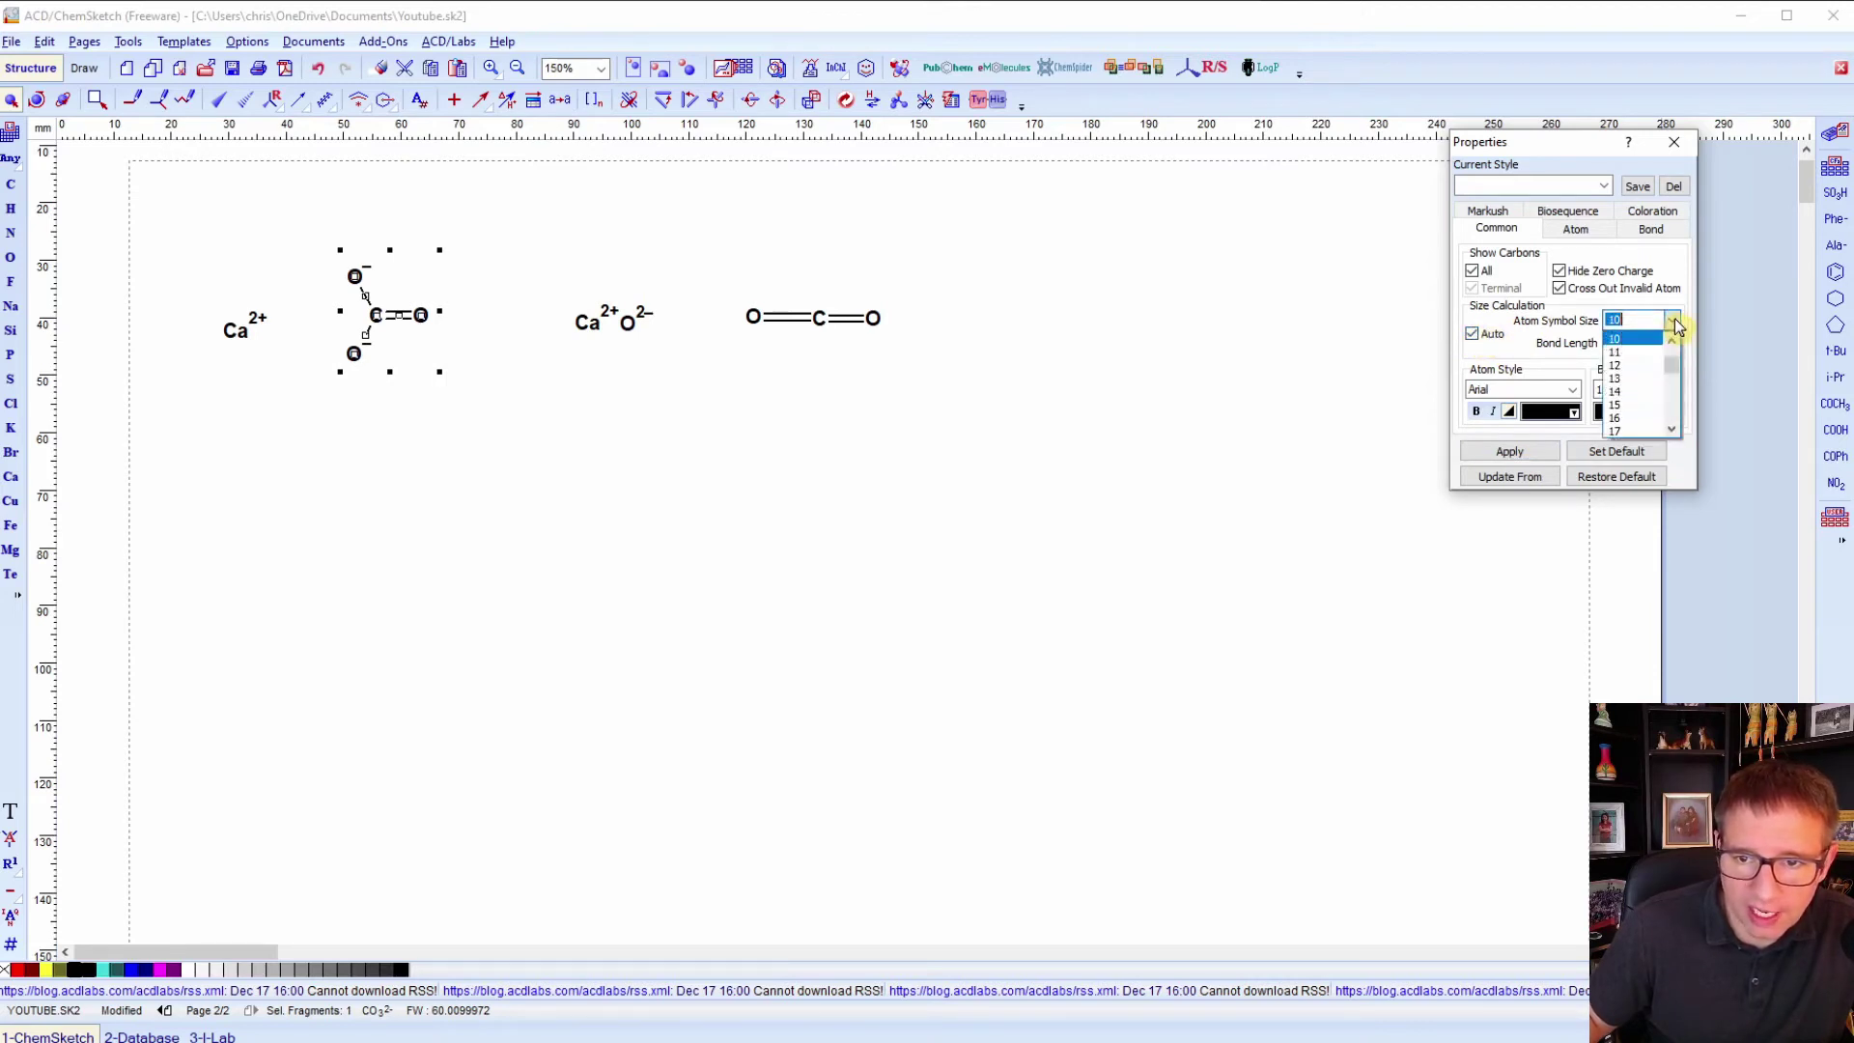
{"action": "left_click", "coordinate": [1637, 371]}
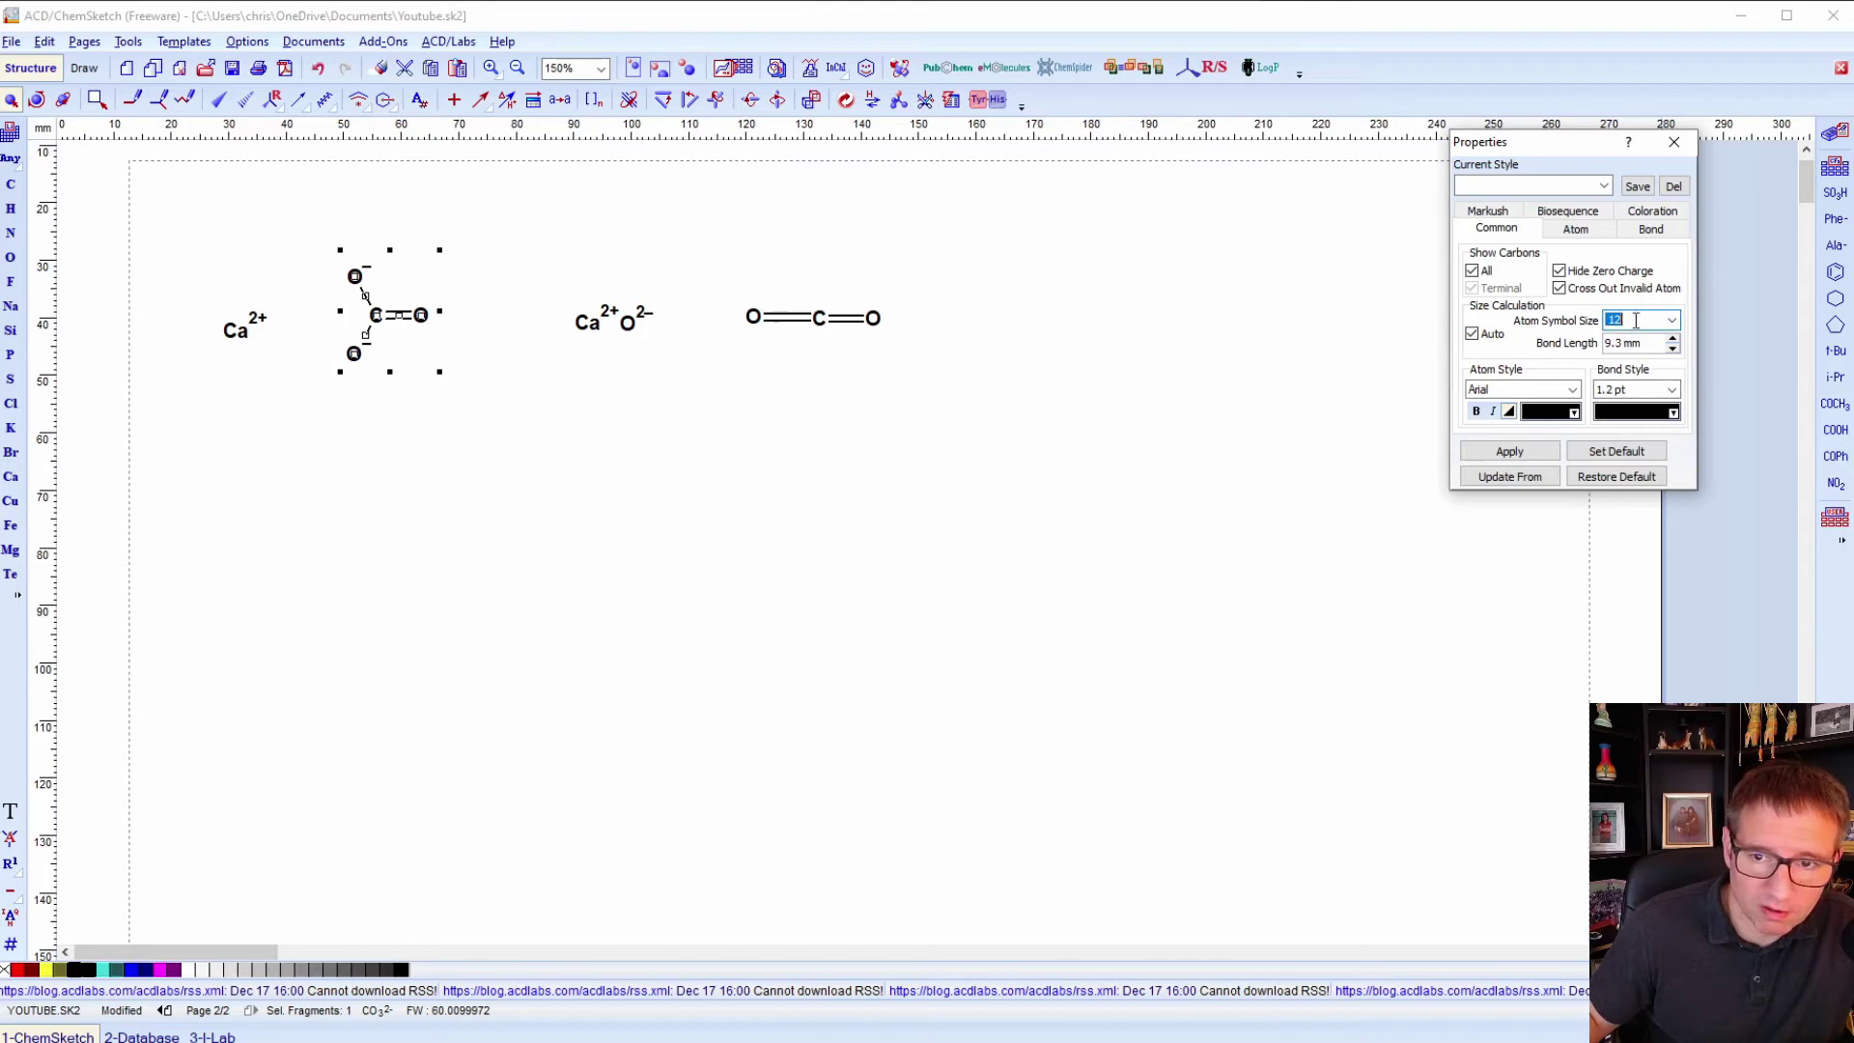
{"action": "left_click", "coordinate": [1520, 453]}
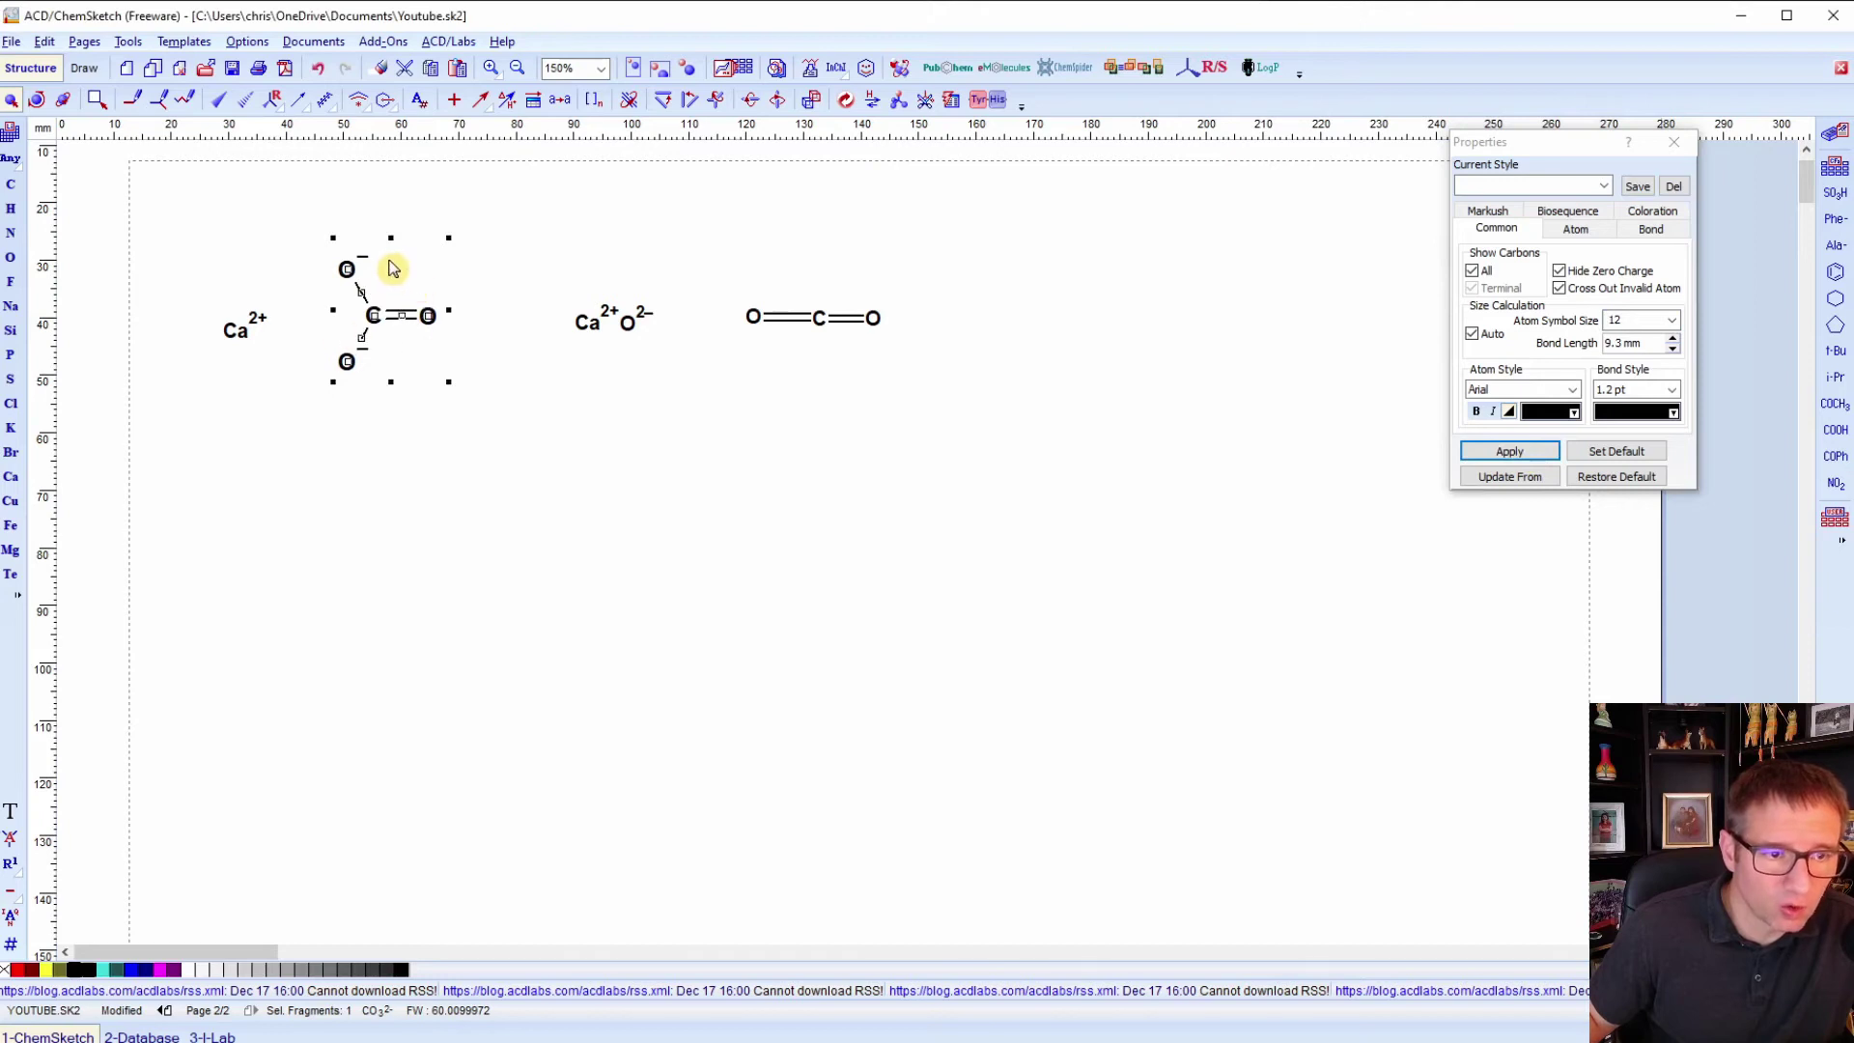
{"action": "left_click", "coordinate": [1535, 452]}
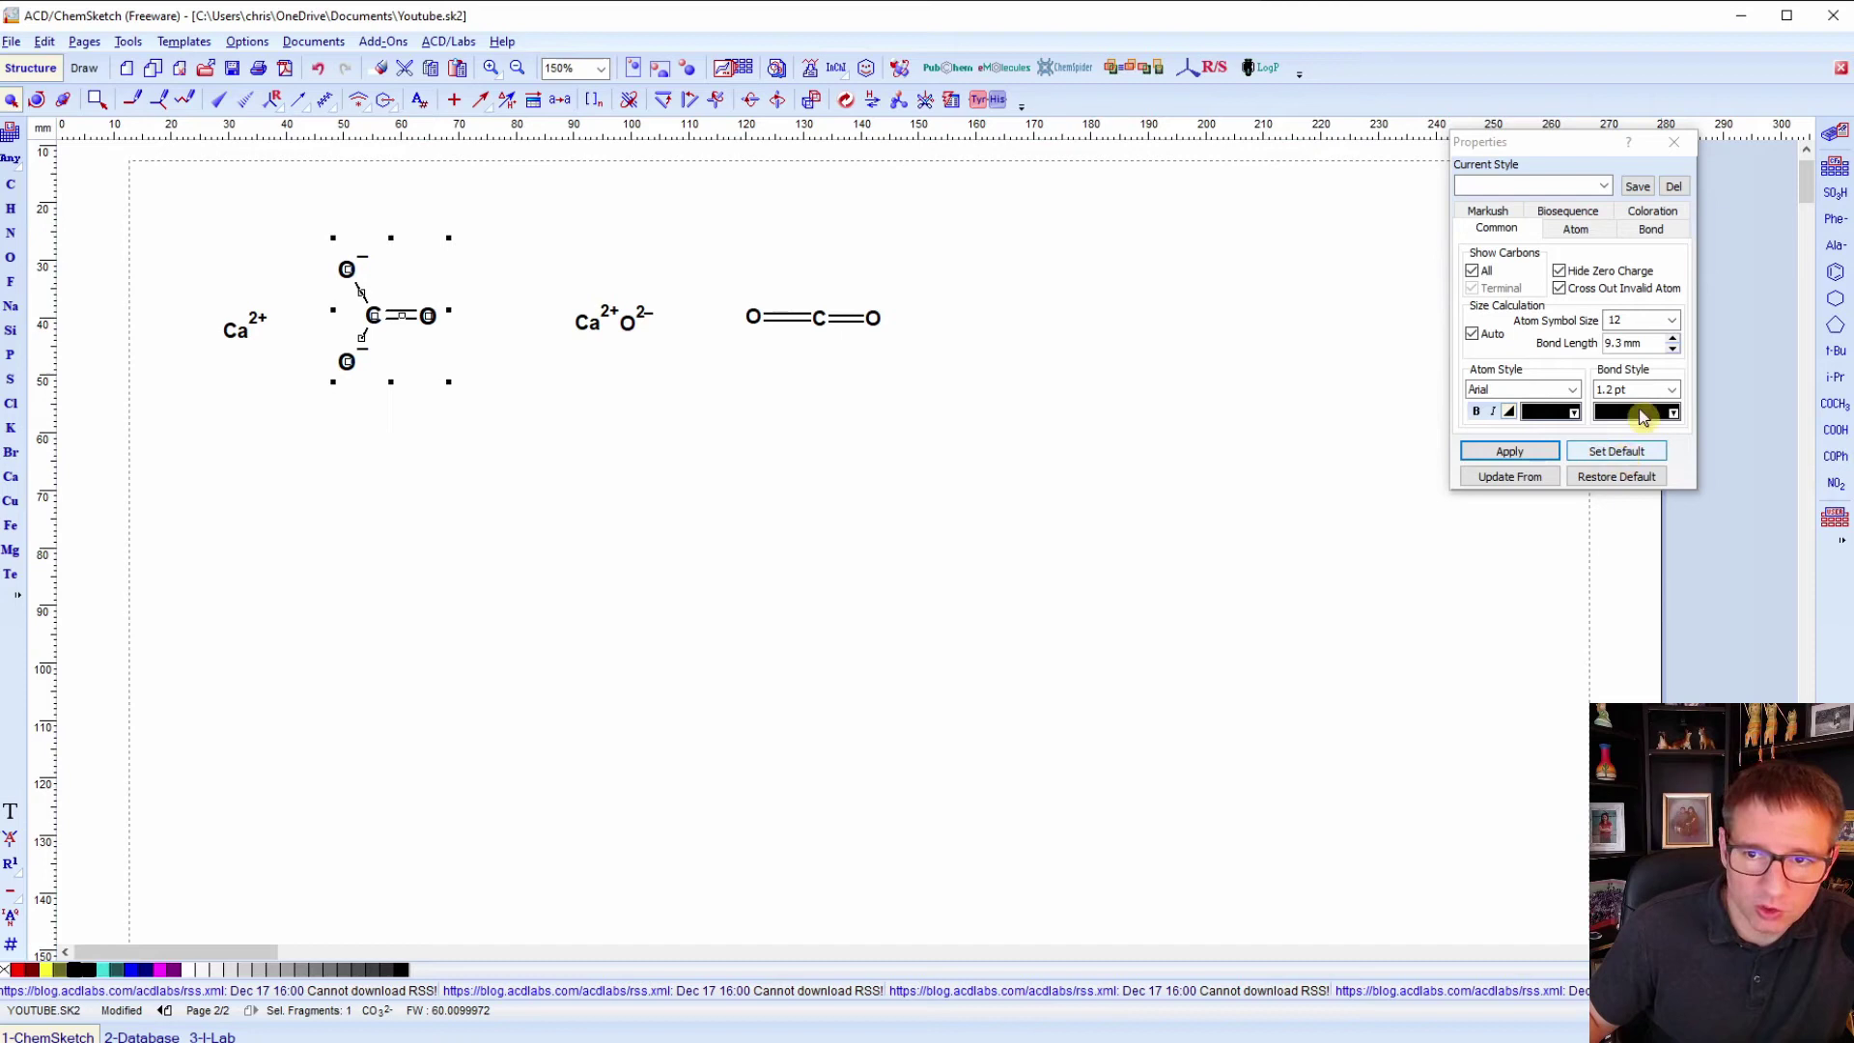
{"action": "left_click", "coordinate": [1674, 143]}
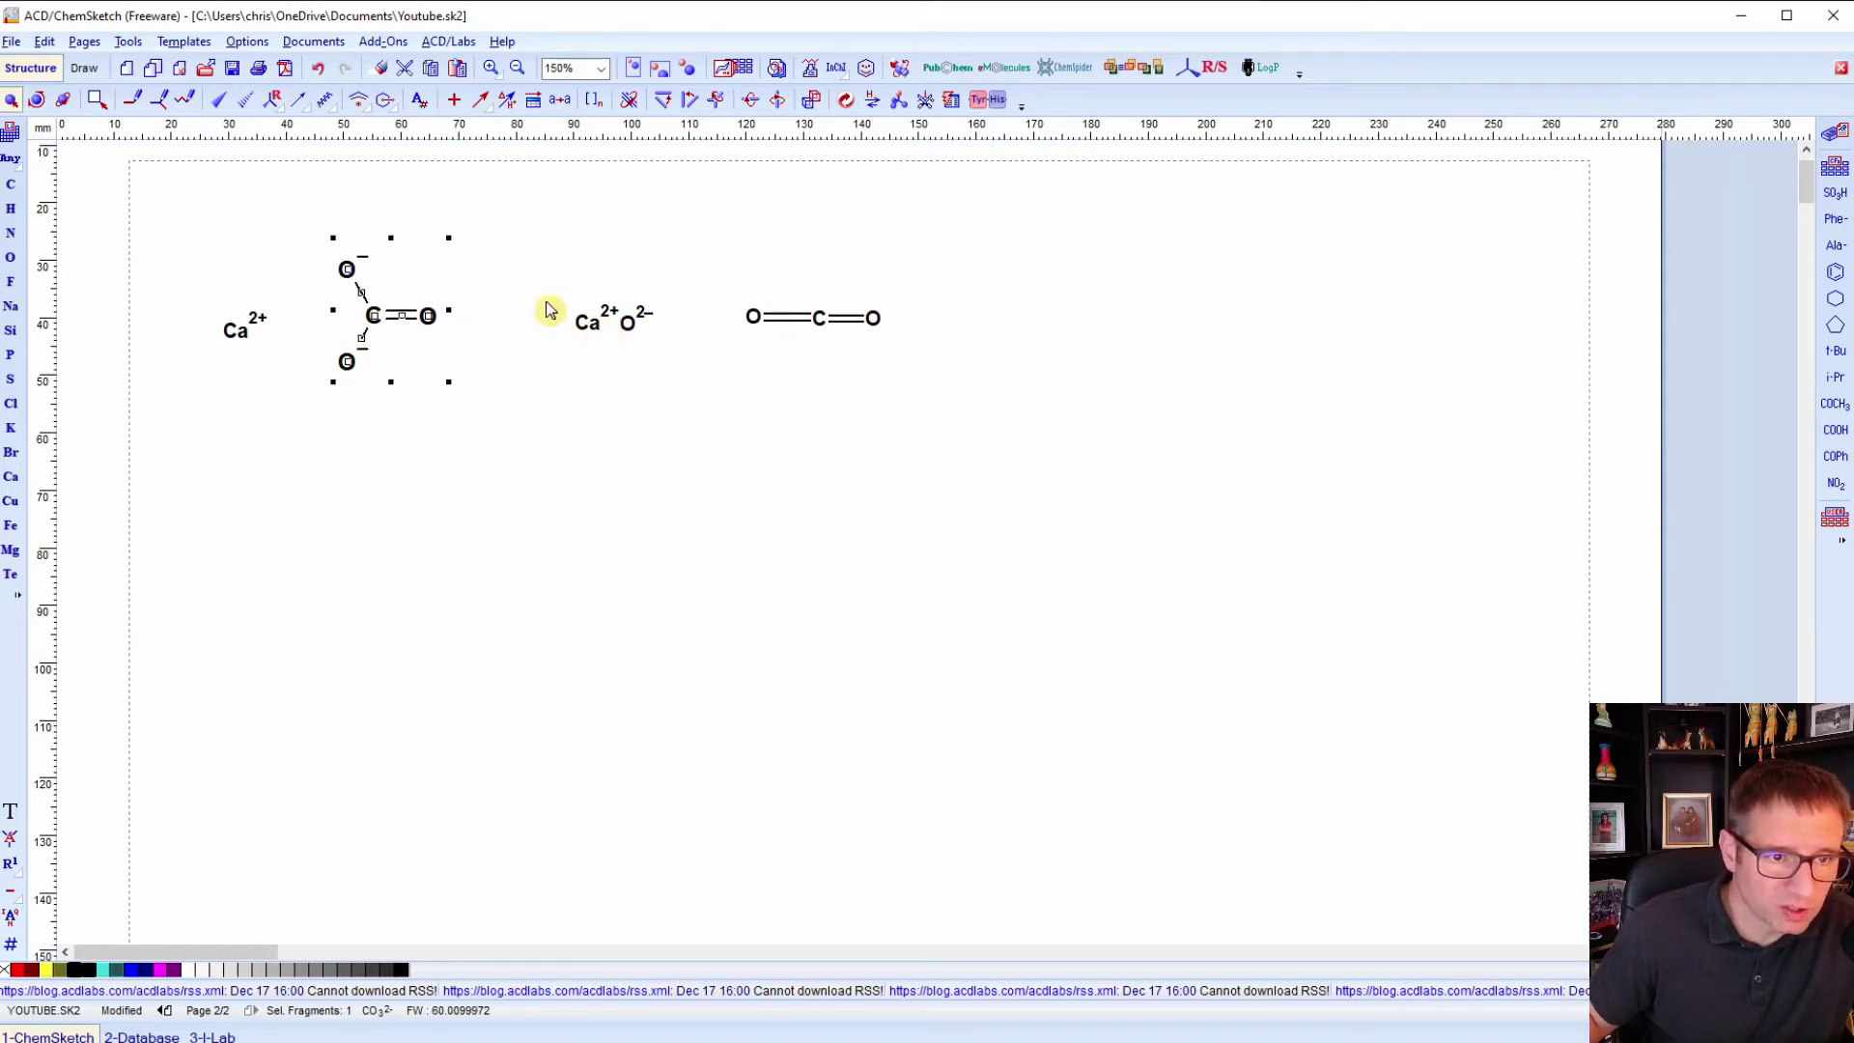
Copy the carbonate's style onto the Ca2+O2− pair, the CO2 molecule and the Ca2+ ion.
{"action": "left_click_drag", "start_coordinate": [550, 275], "coordinate": [686, 389]}
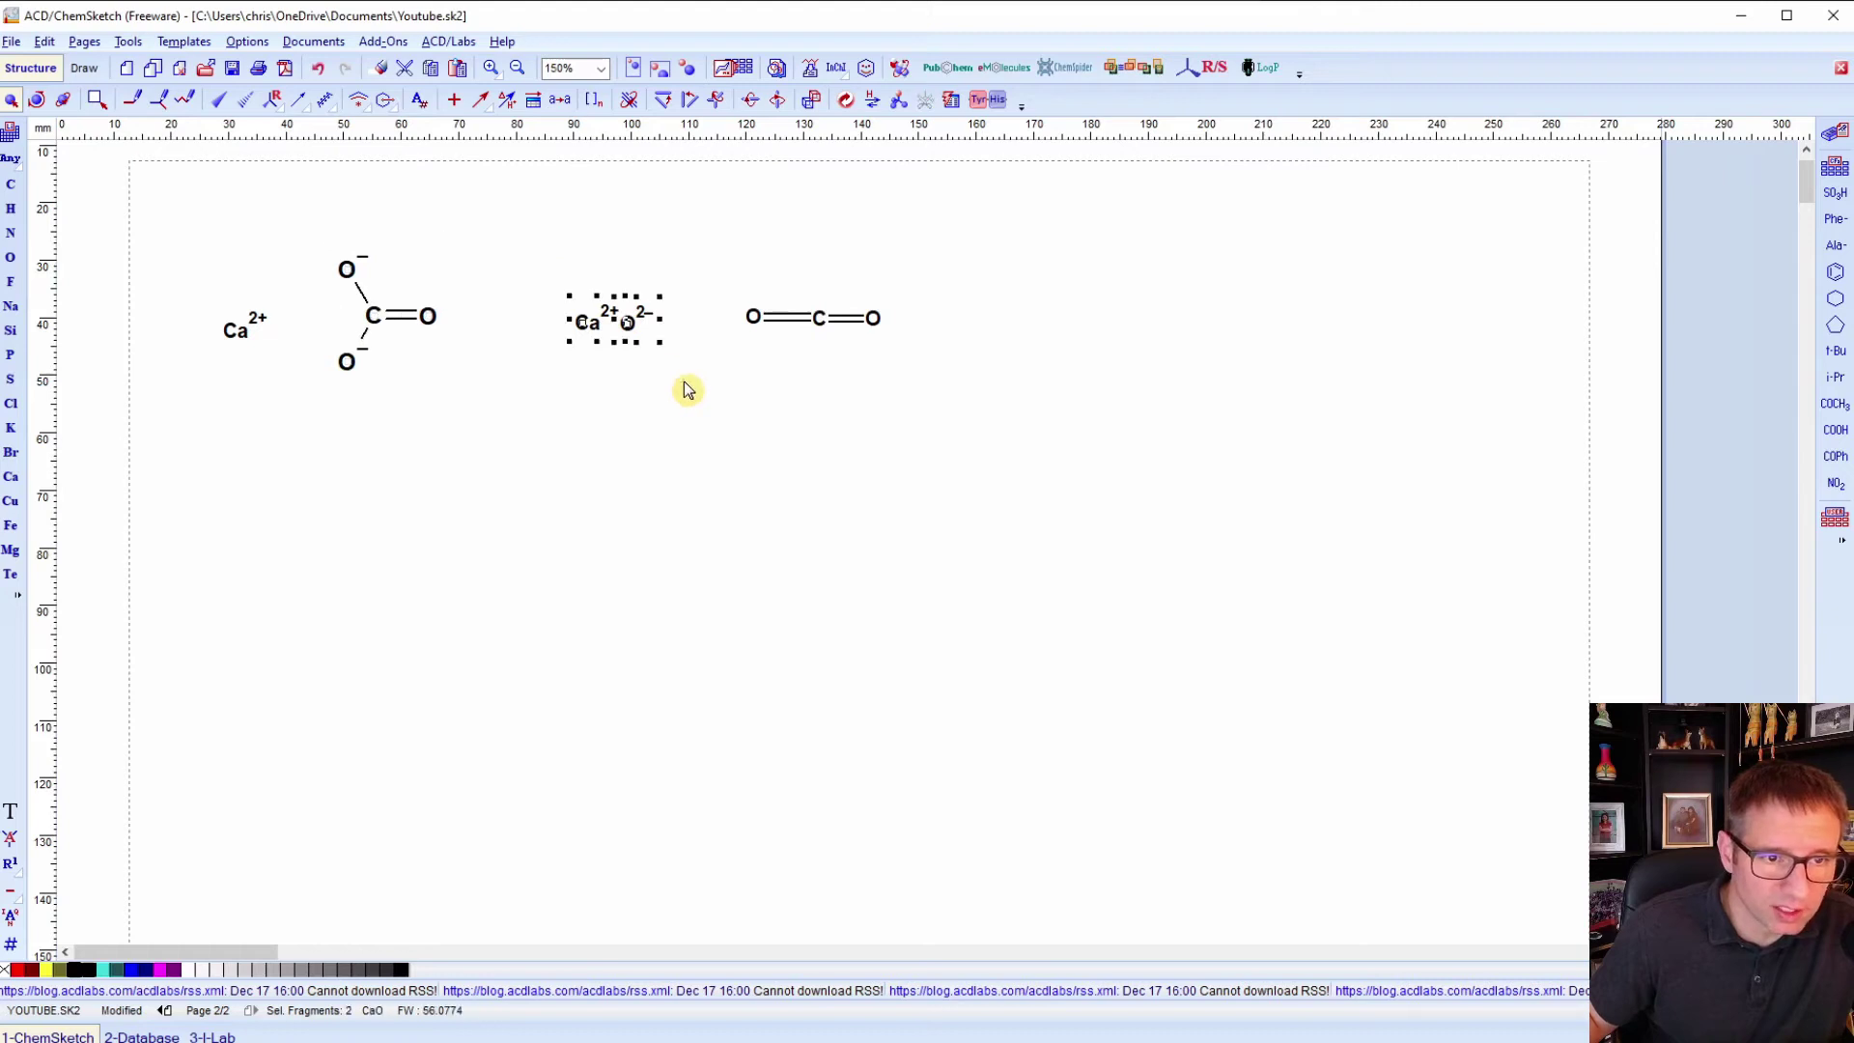
{"action": "right_click", "coordinate": [634, 329]}
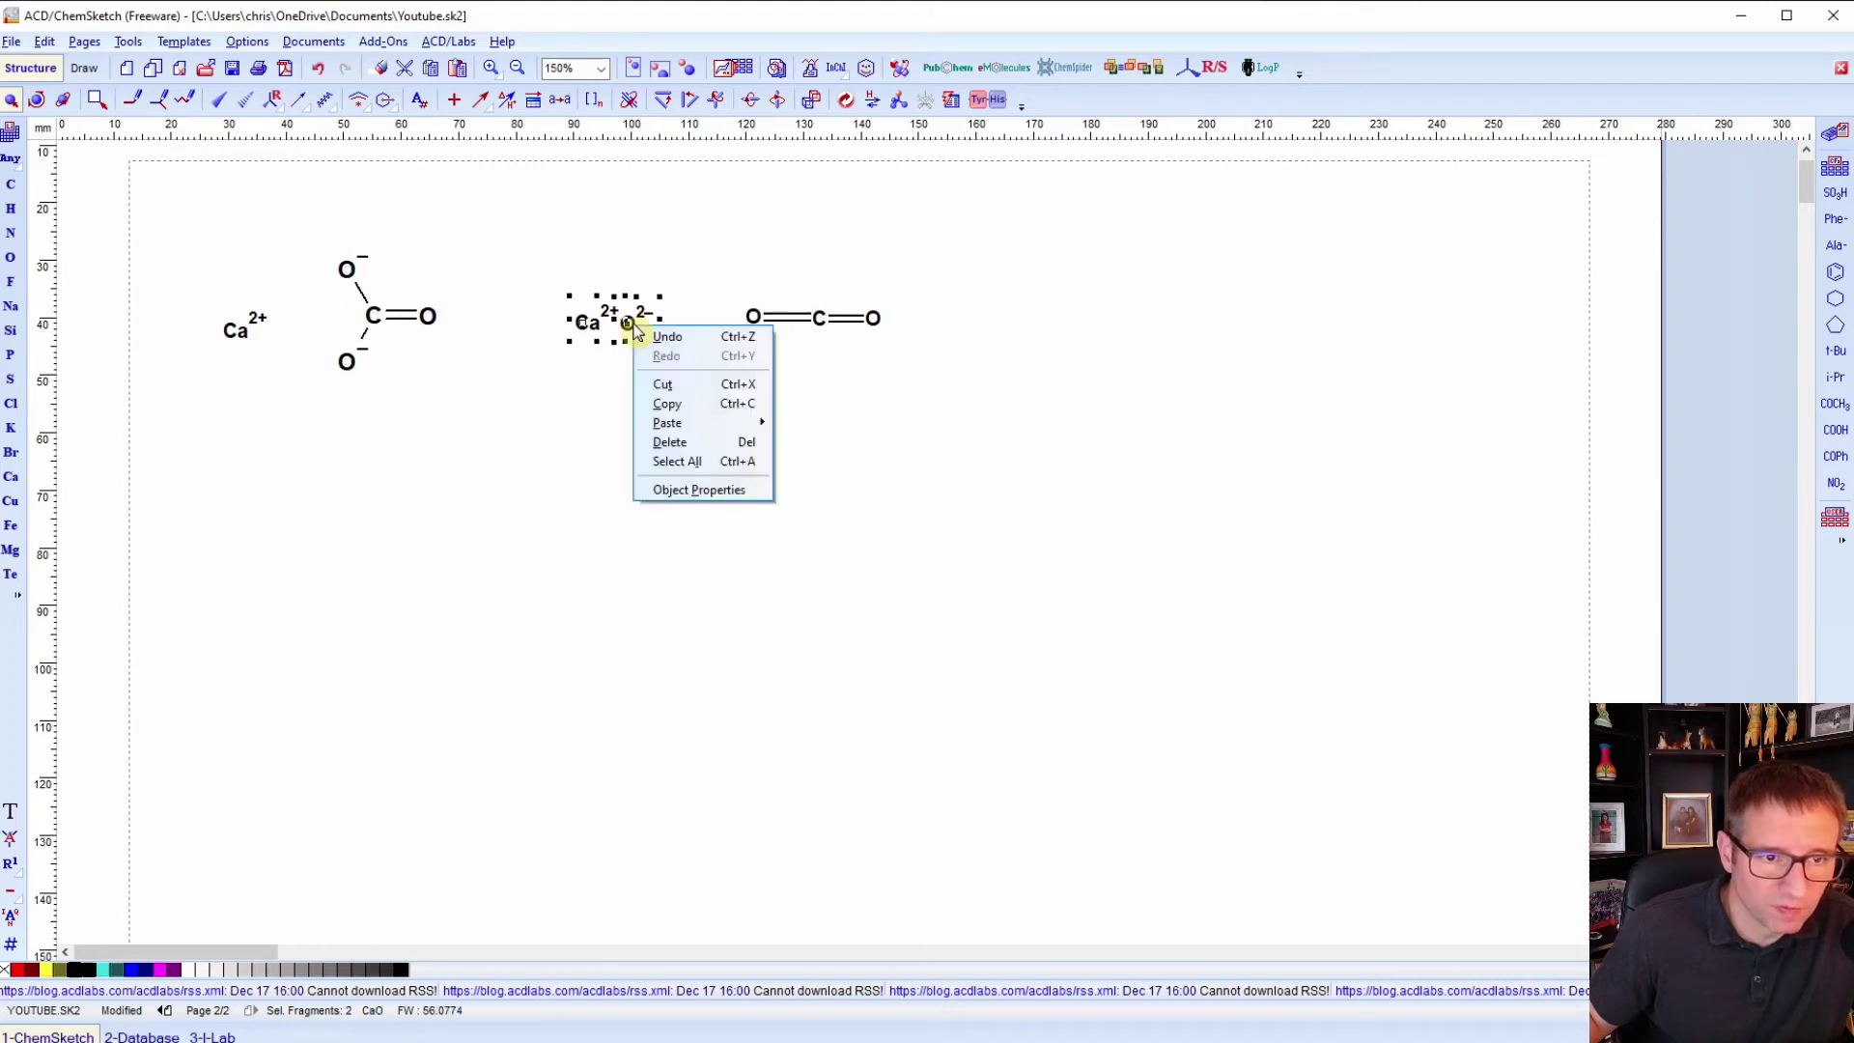
{"action": "left_click", "coordinate": [732, 495]}
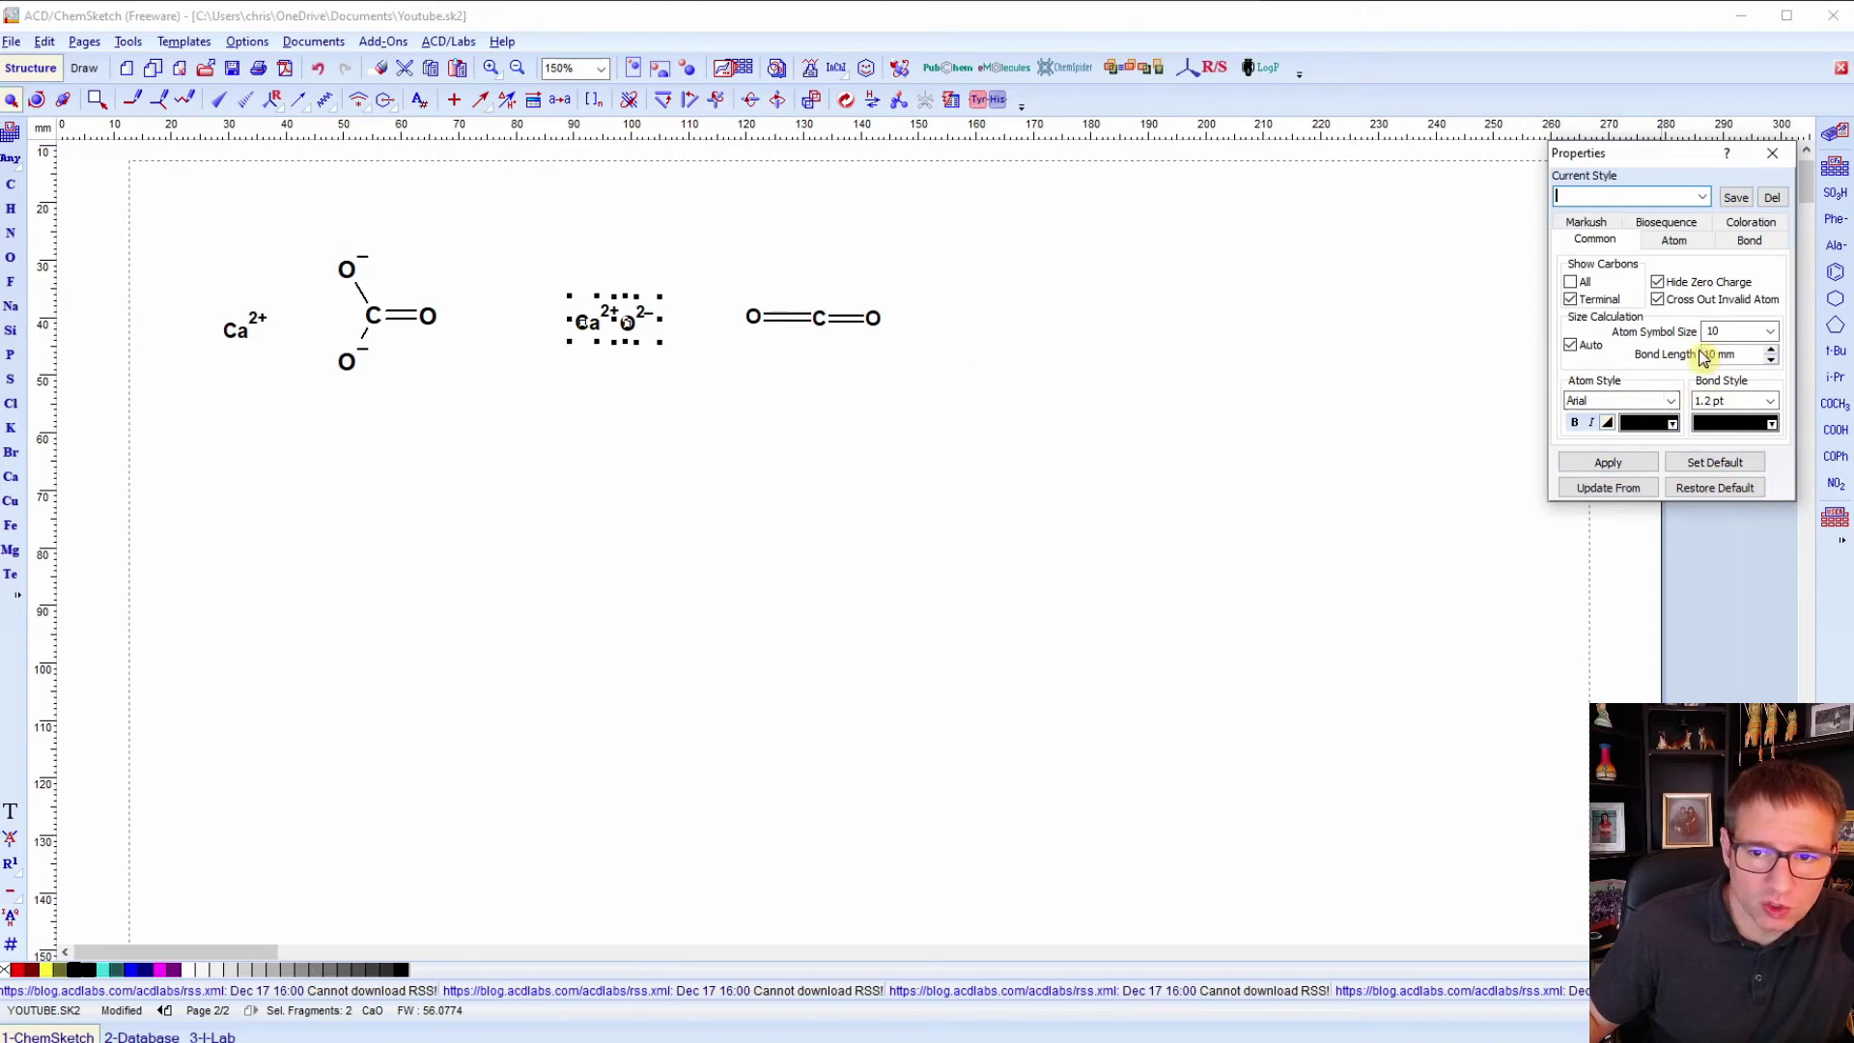
{"action": "left_click", "coordinate": [1622, 491]}
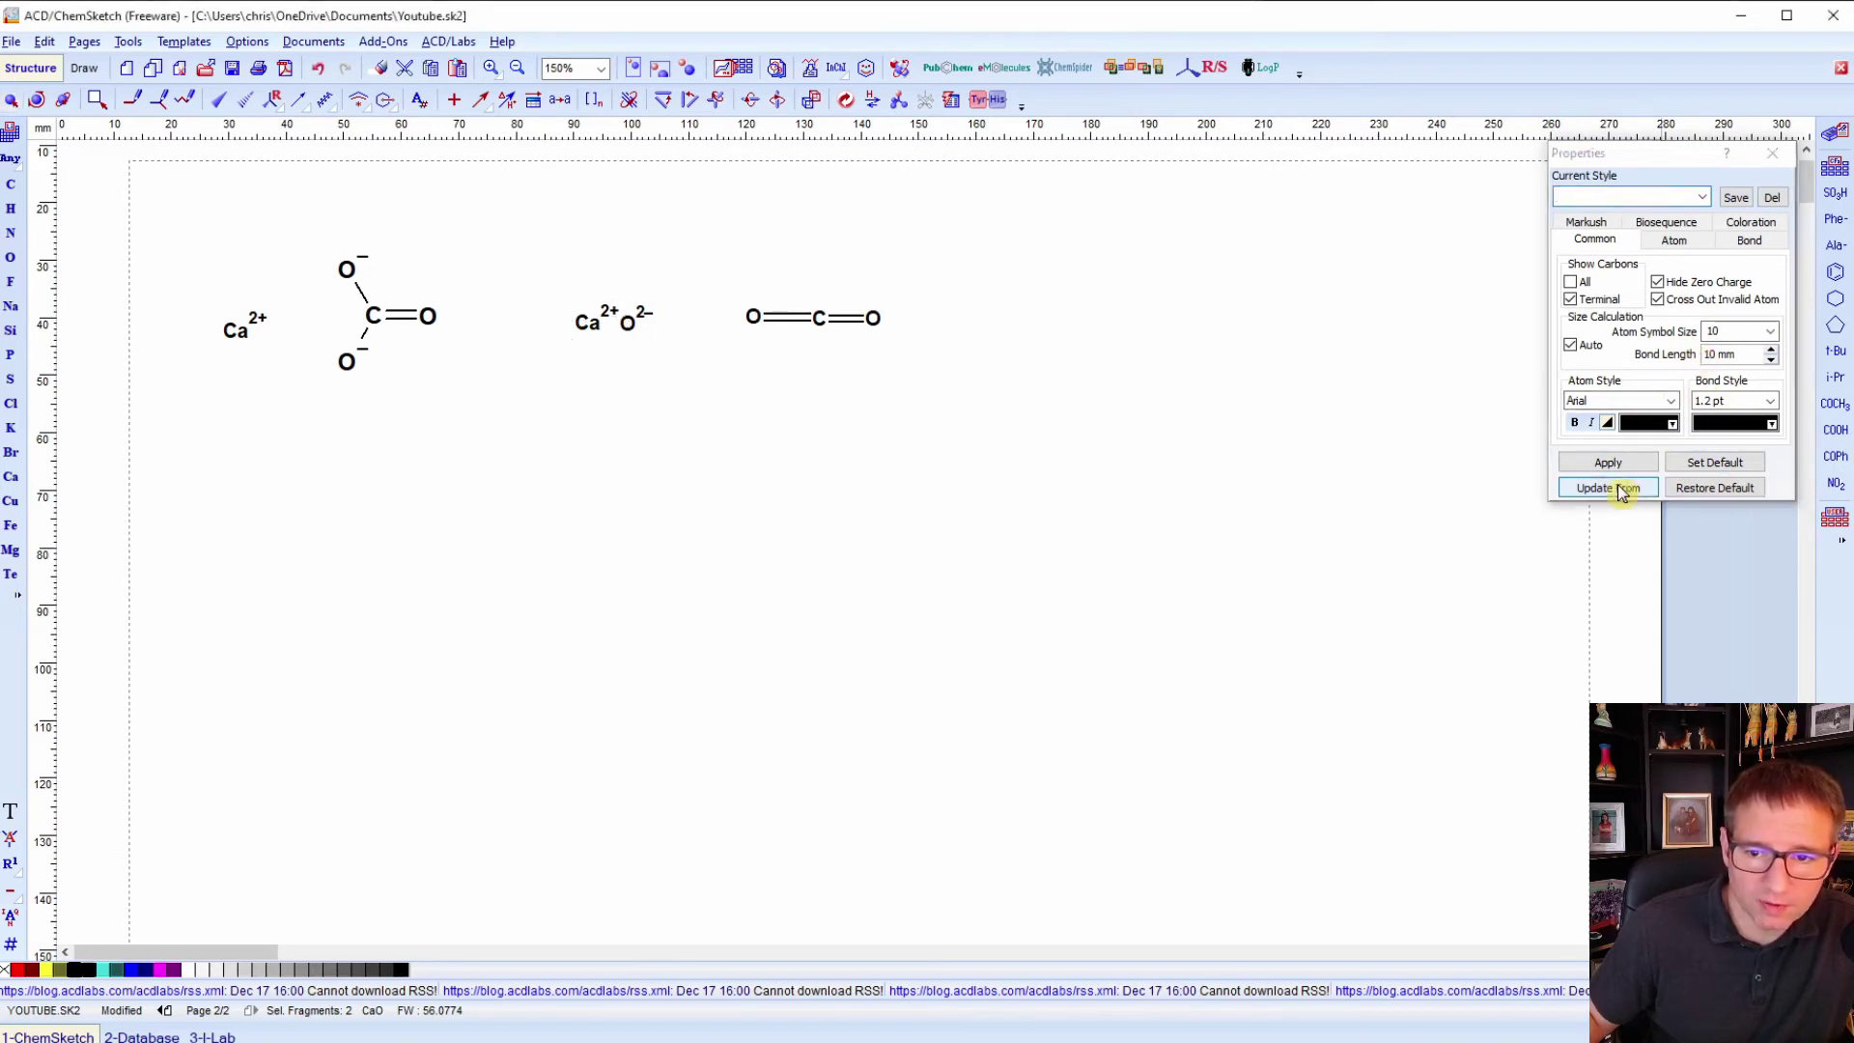
{"action": "left_click", "coordinate": [375, 322]}
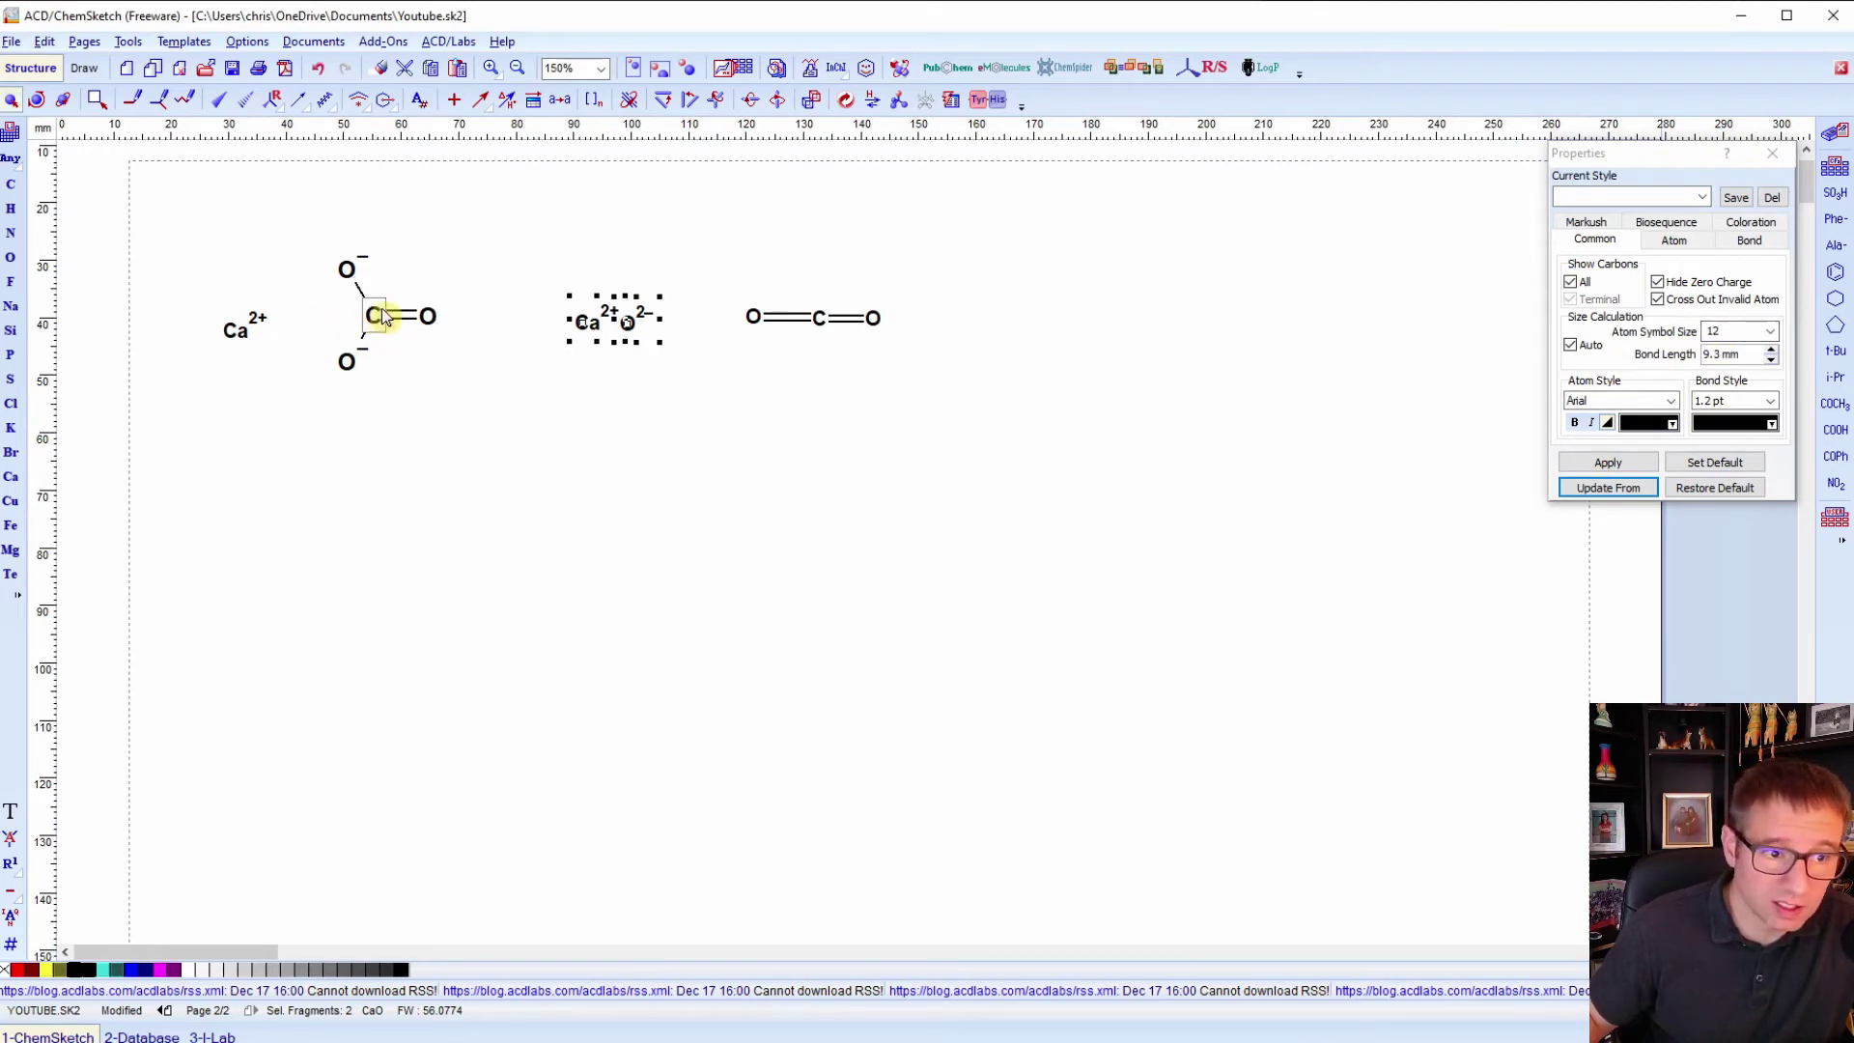
{"action": "left_click", "coordinate": [1584, 464]}
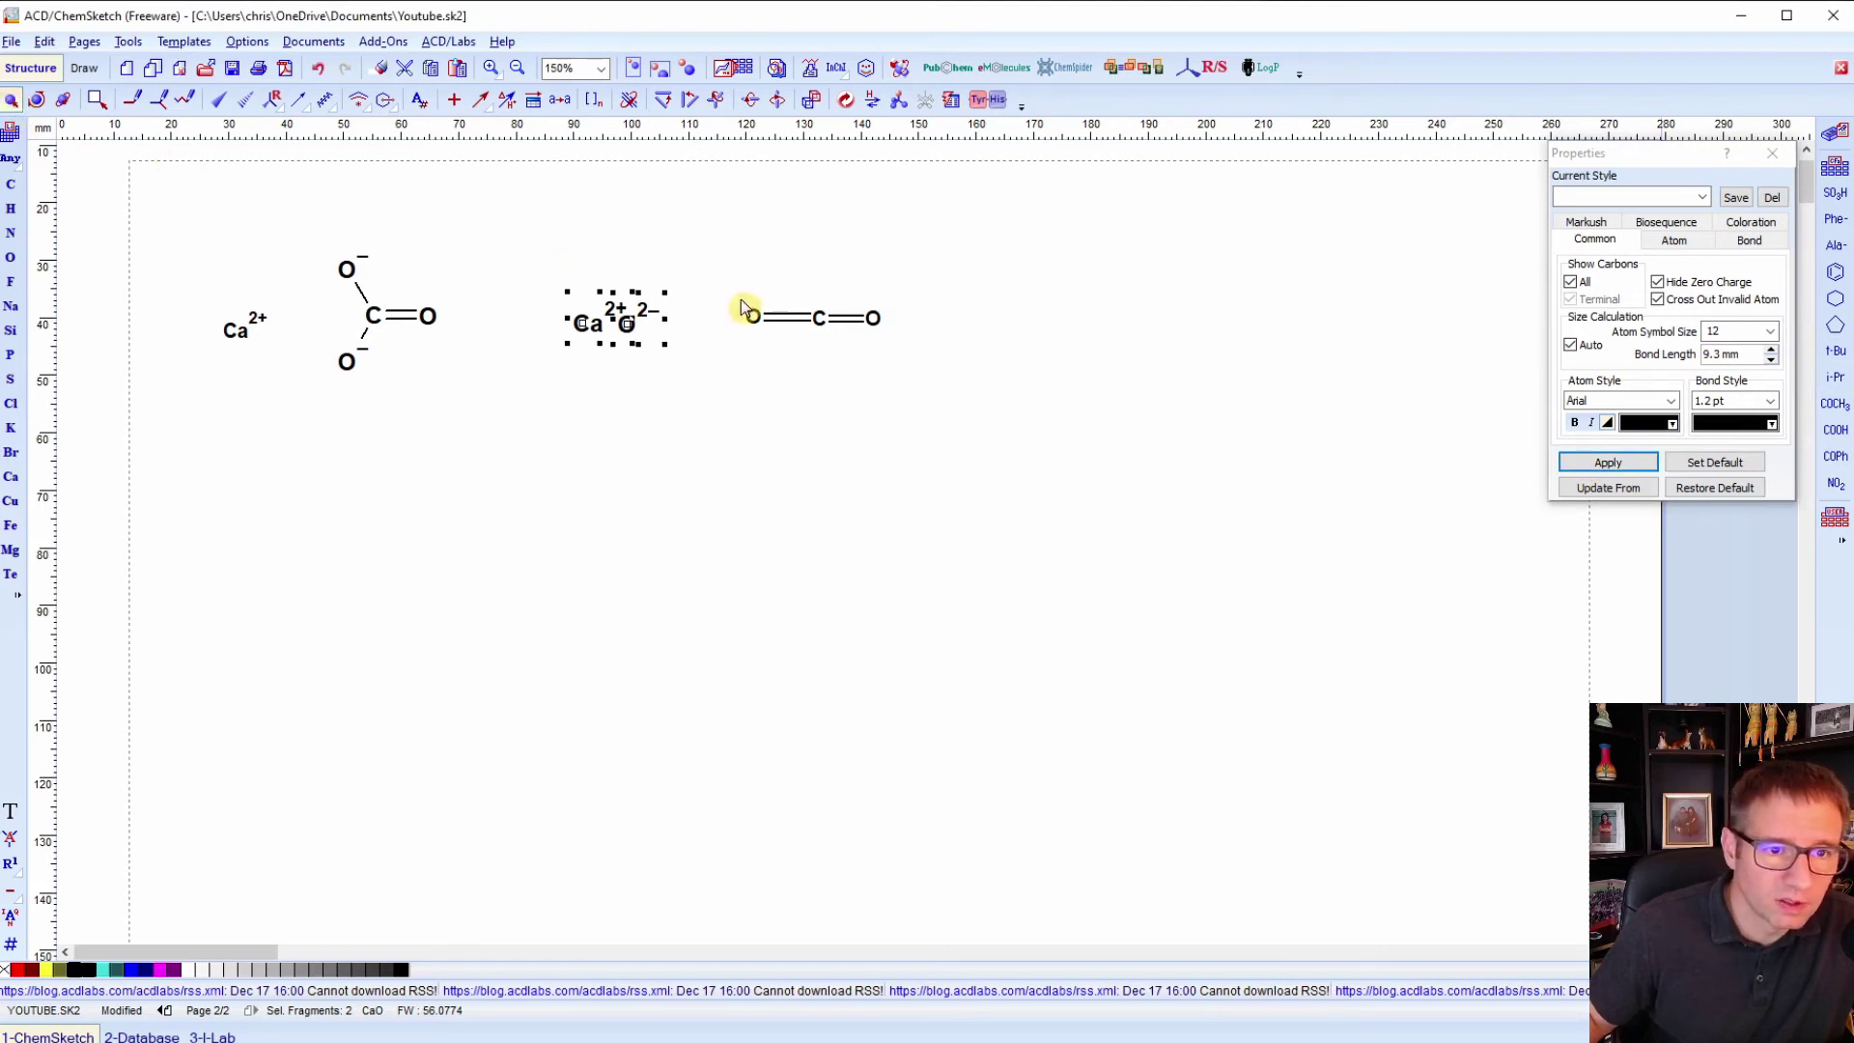
{"action": "left_click_drag", "start_coordinate": [707, 266], "coordinate": [973, 400]}
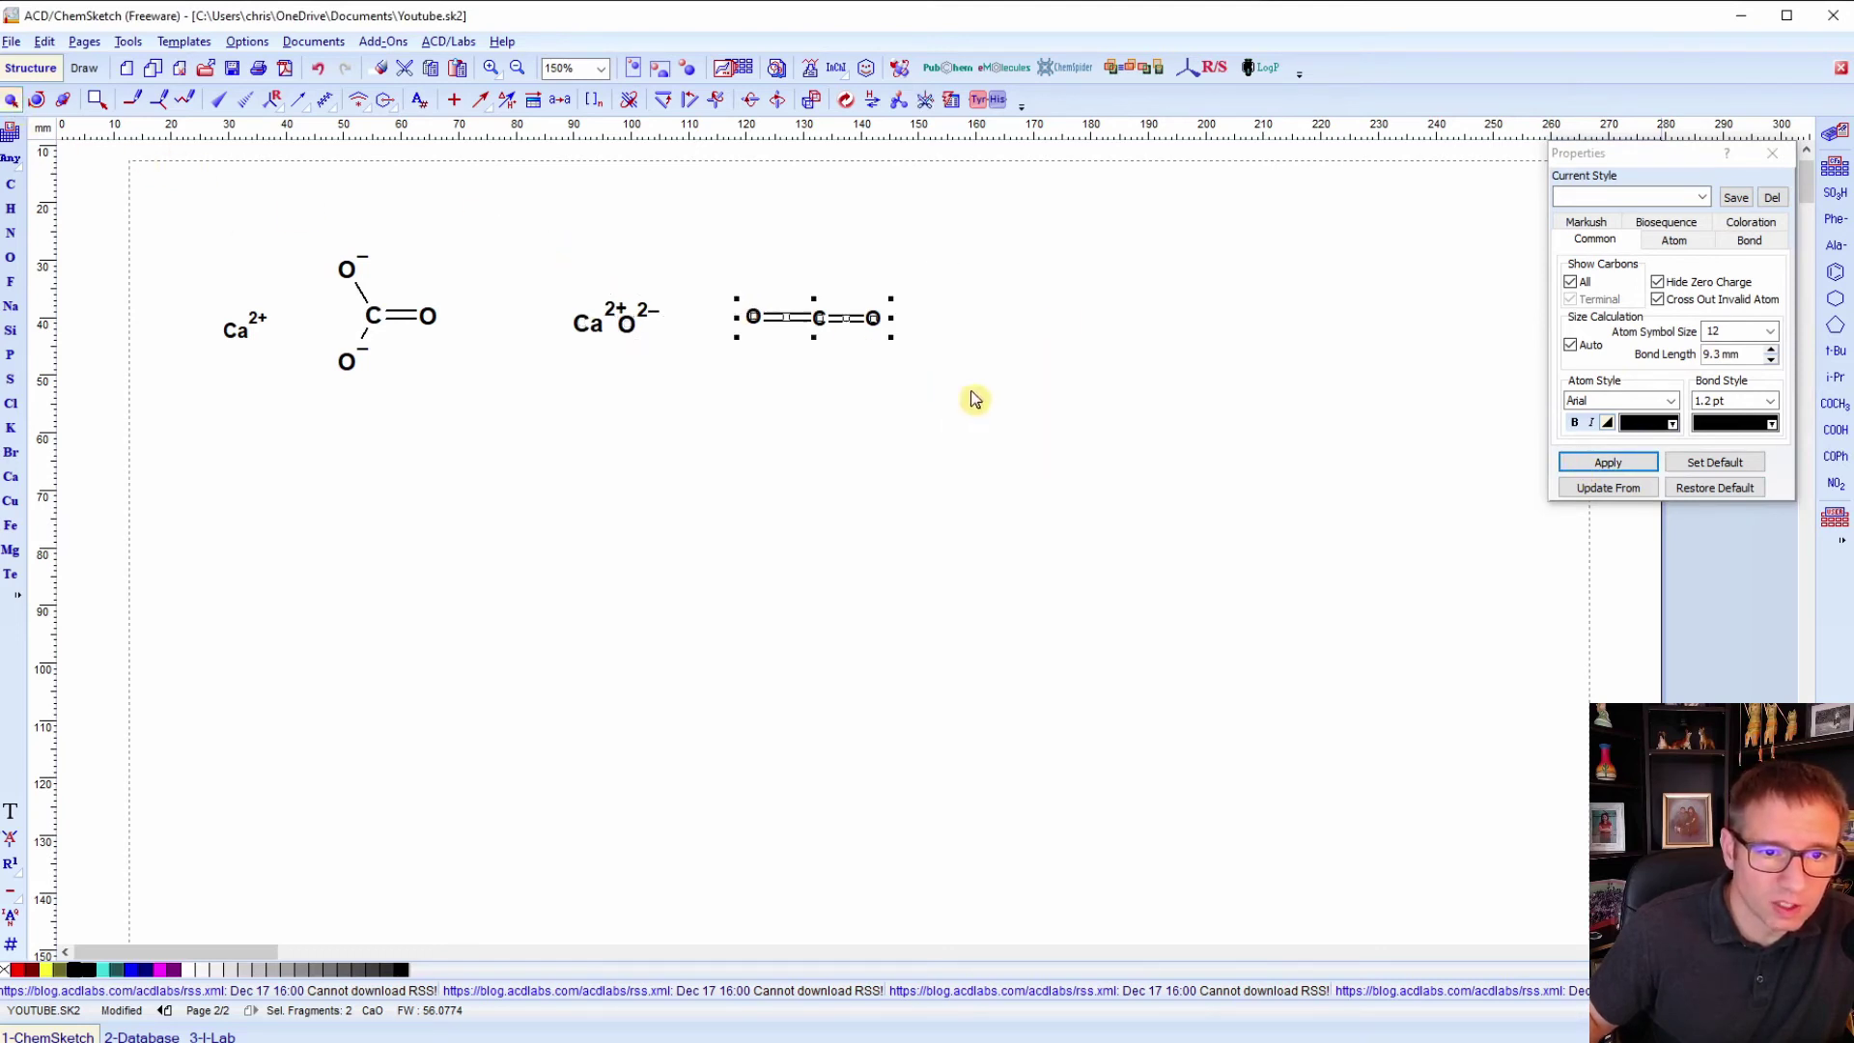
{"action": "left_click", "coordinate": [1643, 462]}
{"action": "left_click_drag", "start_coordinate": [156, 267], "coordinate": [318, 391]}
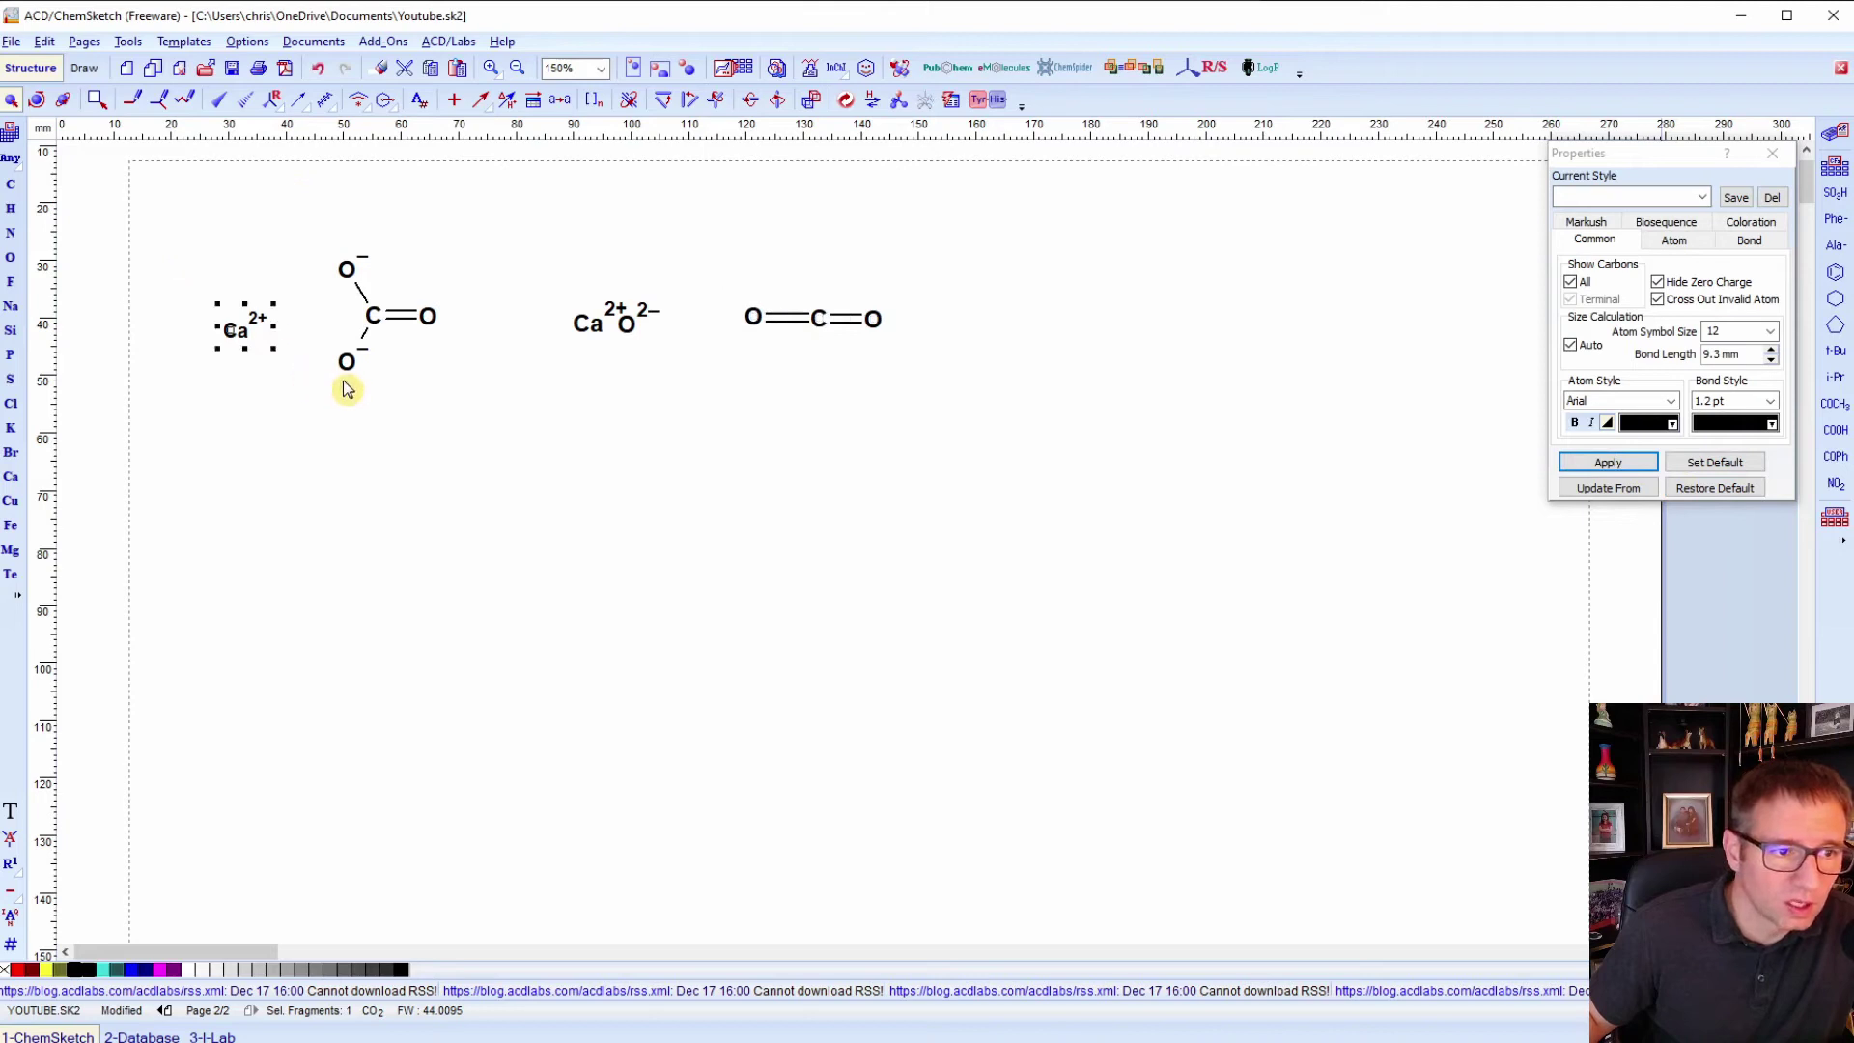
{"action": "left_click", "coordinate": [1602, 465]}
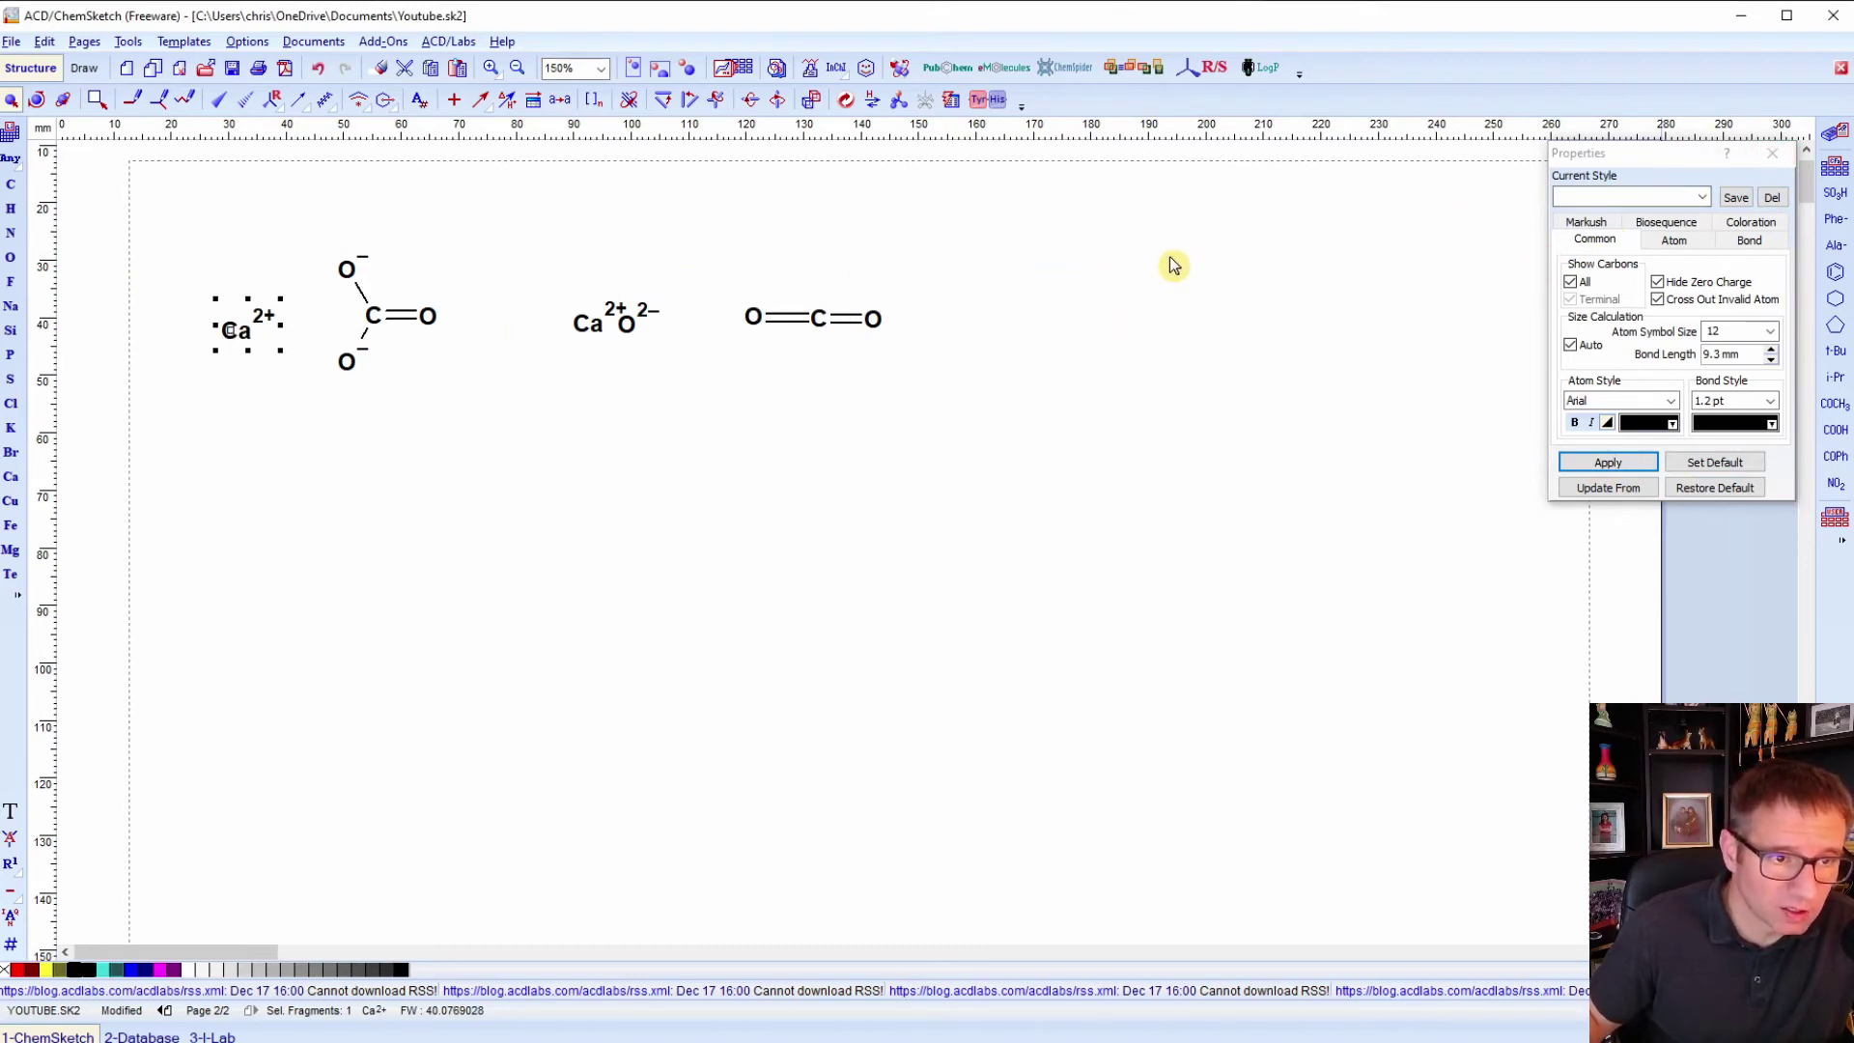
{"action": "left_click", "coordinate": [1775, 156]}
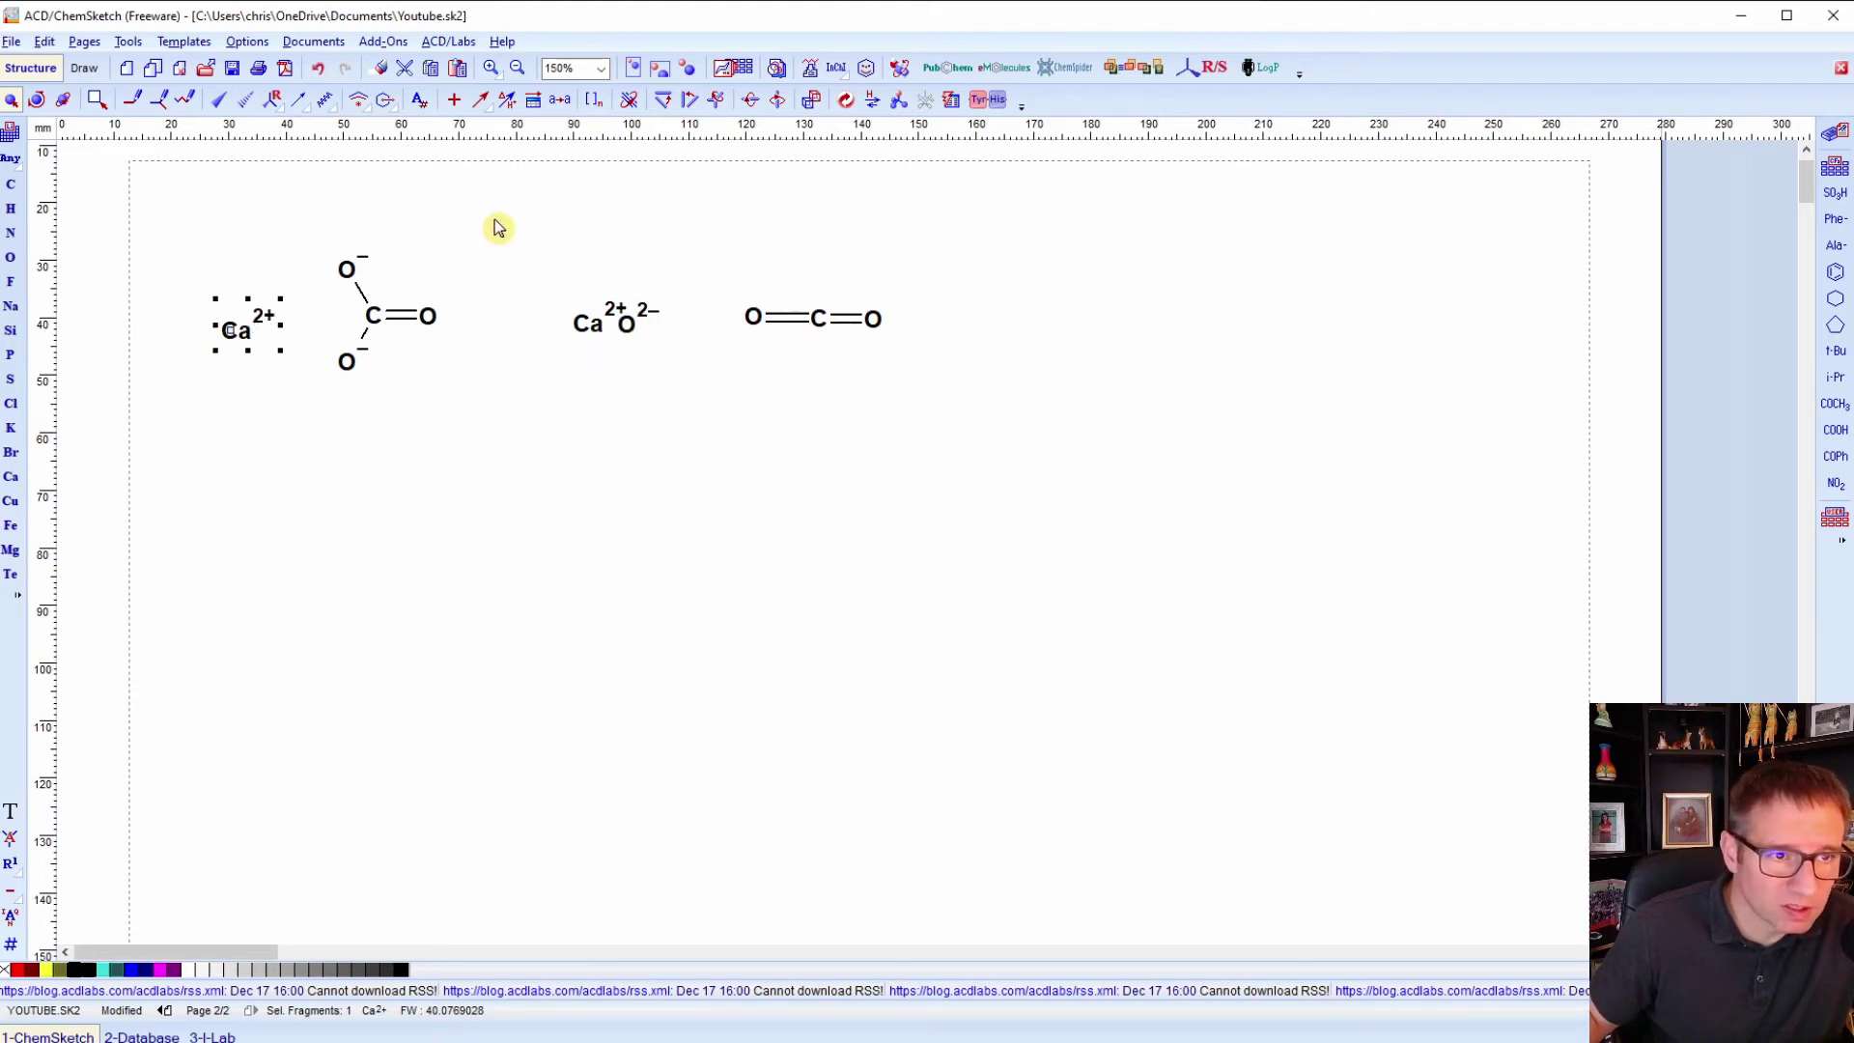
Place one reaction arrow between the carbonate and CaO, deleting the spare short arrow.
{"action": "left_click", "coordinate": [486, 107]}
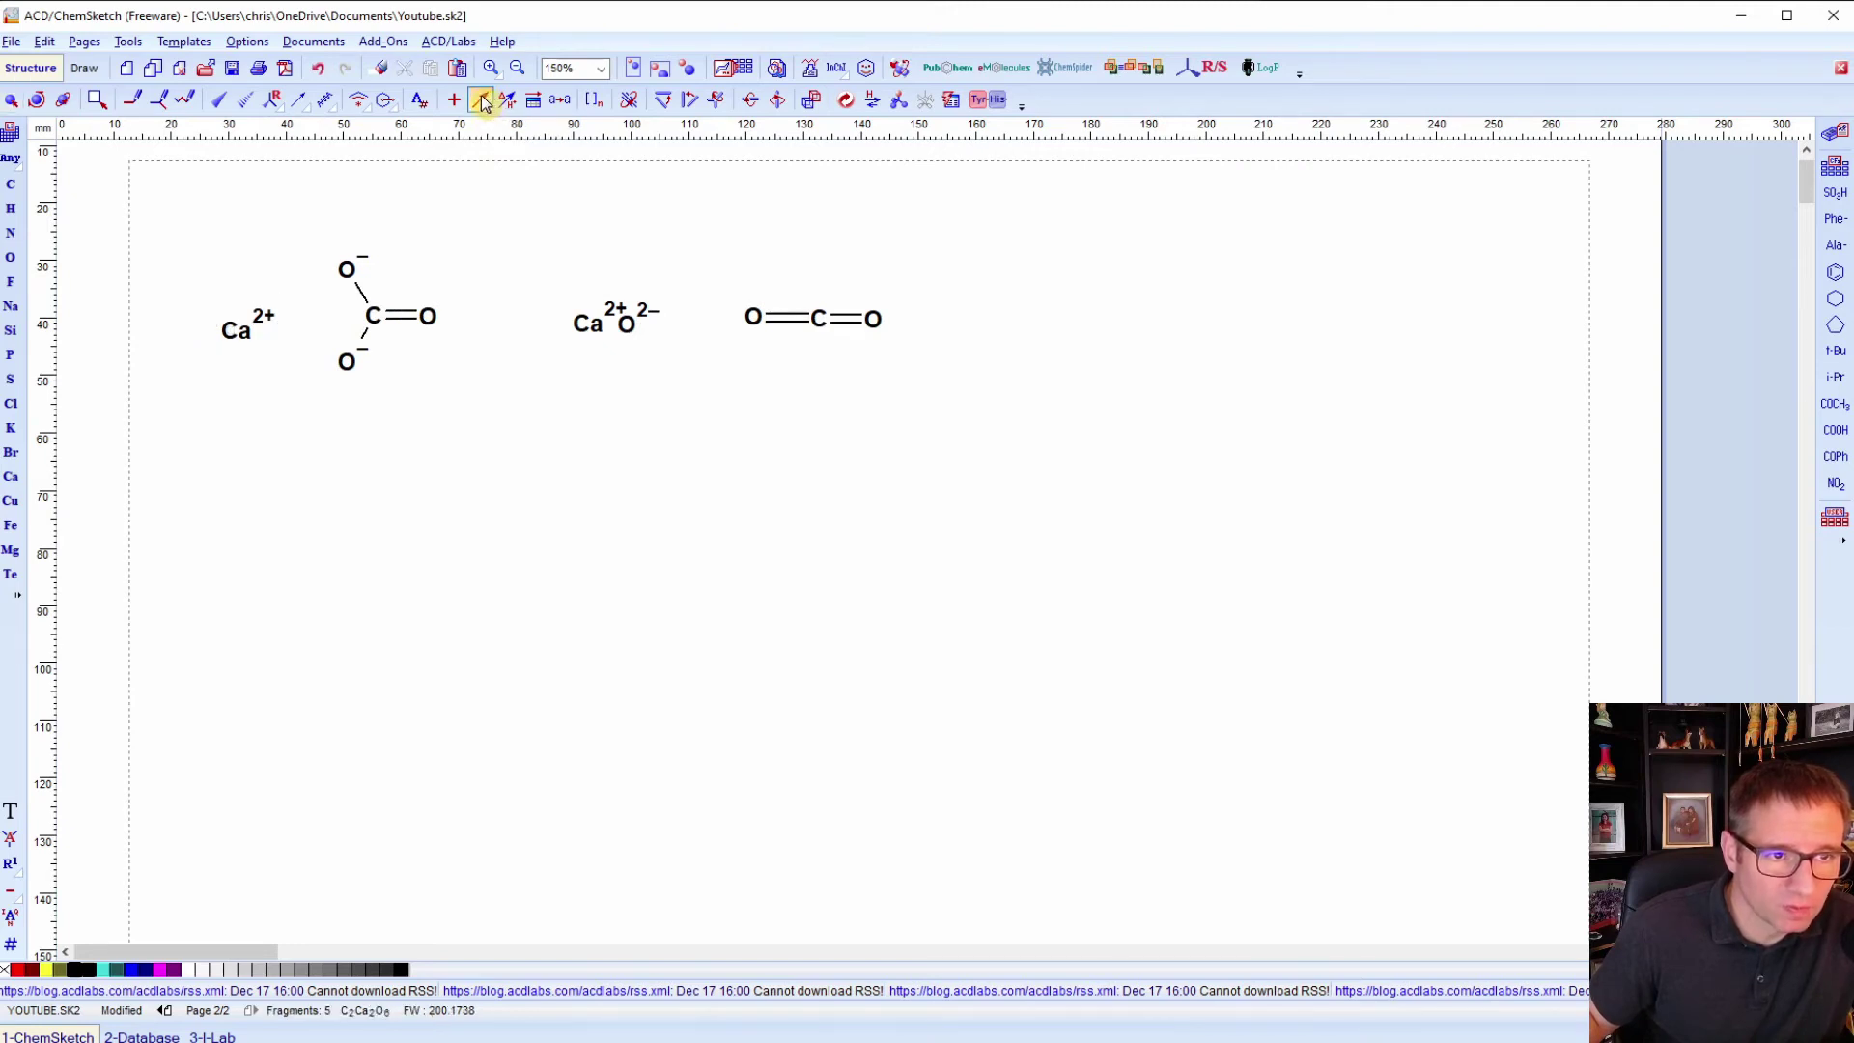
{"action": "left_click", "coordinate": [505, 234]}
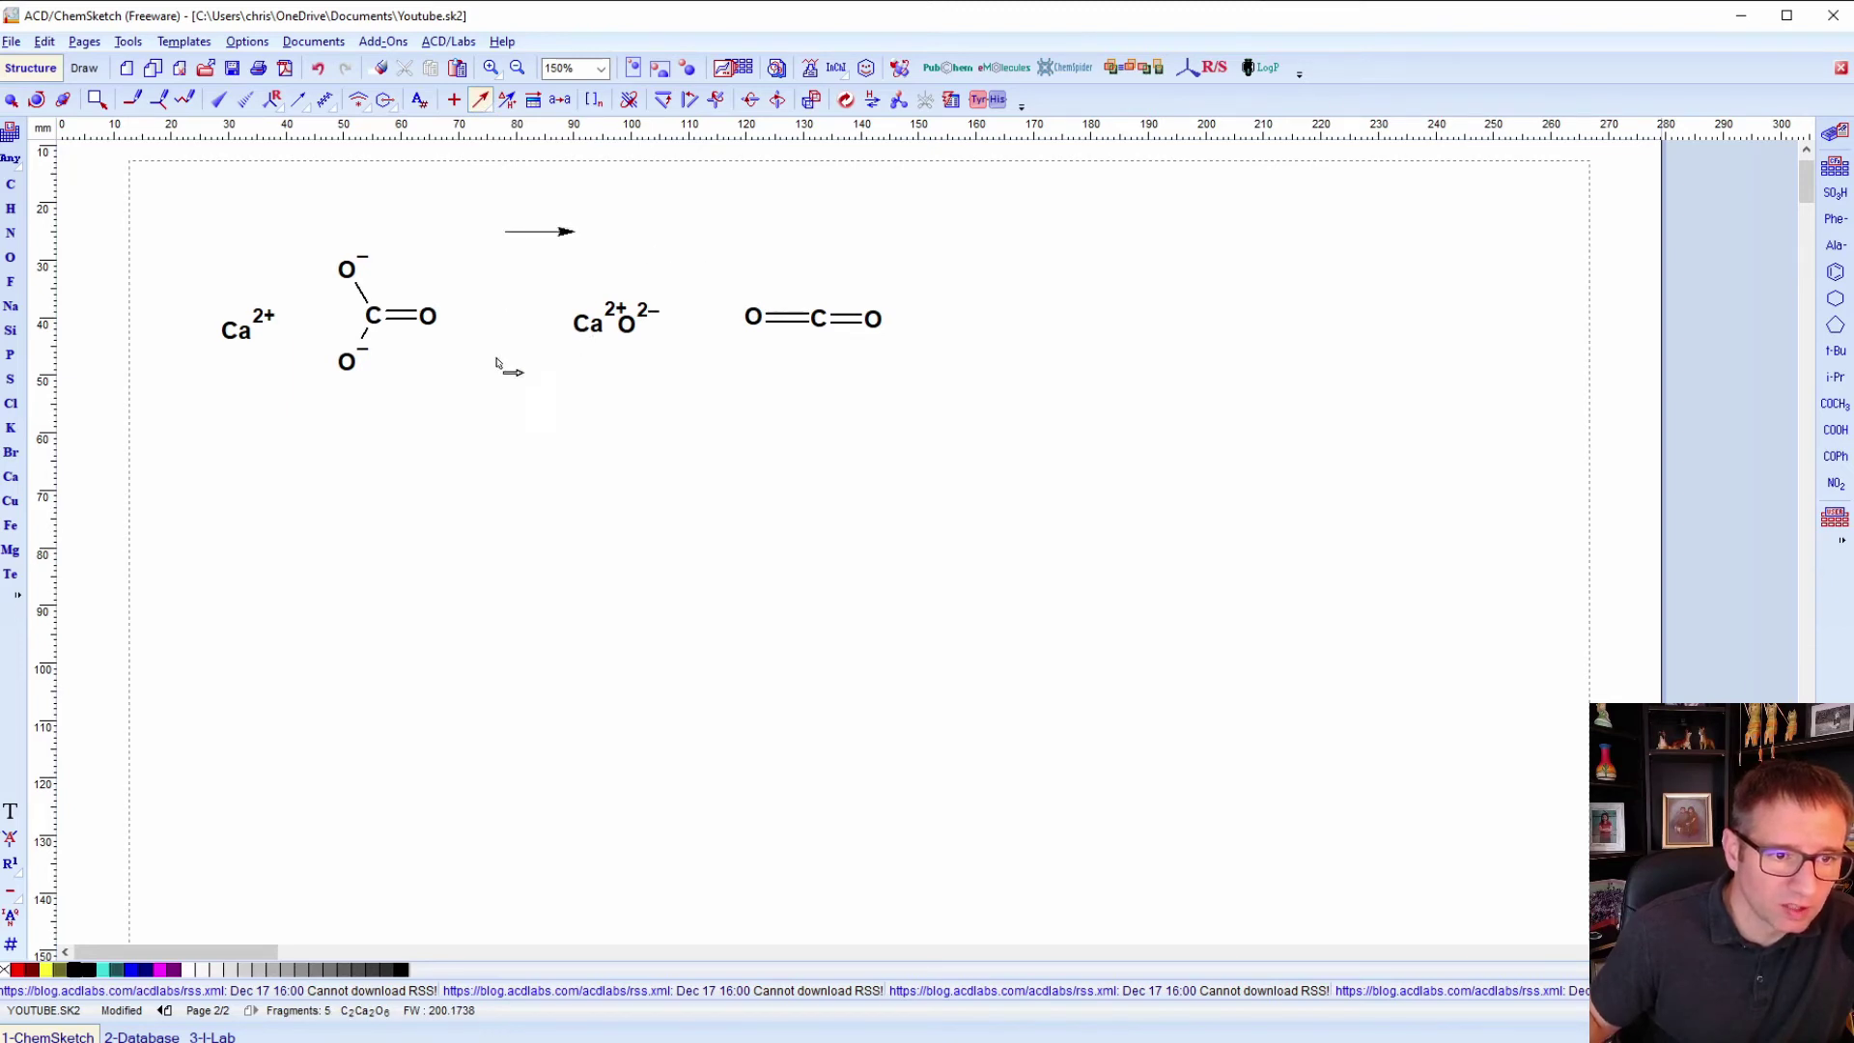
{"action": "left_click_drag", "start_coordinate": [507, 418], "coordinate": [594, 416]}
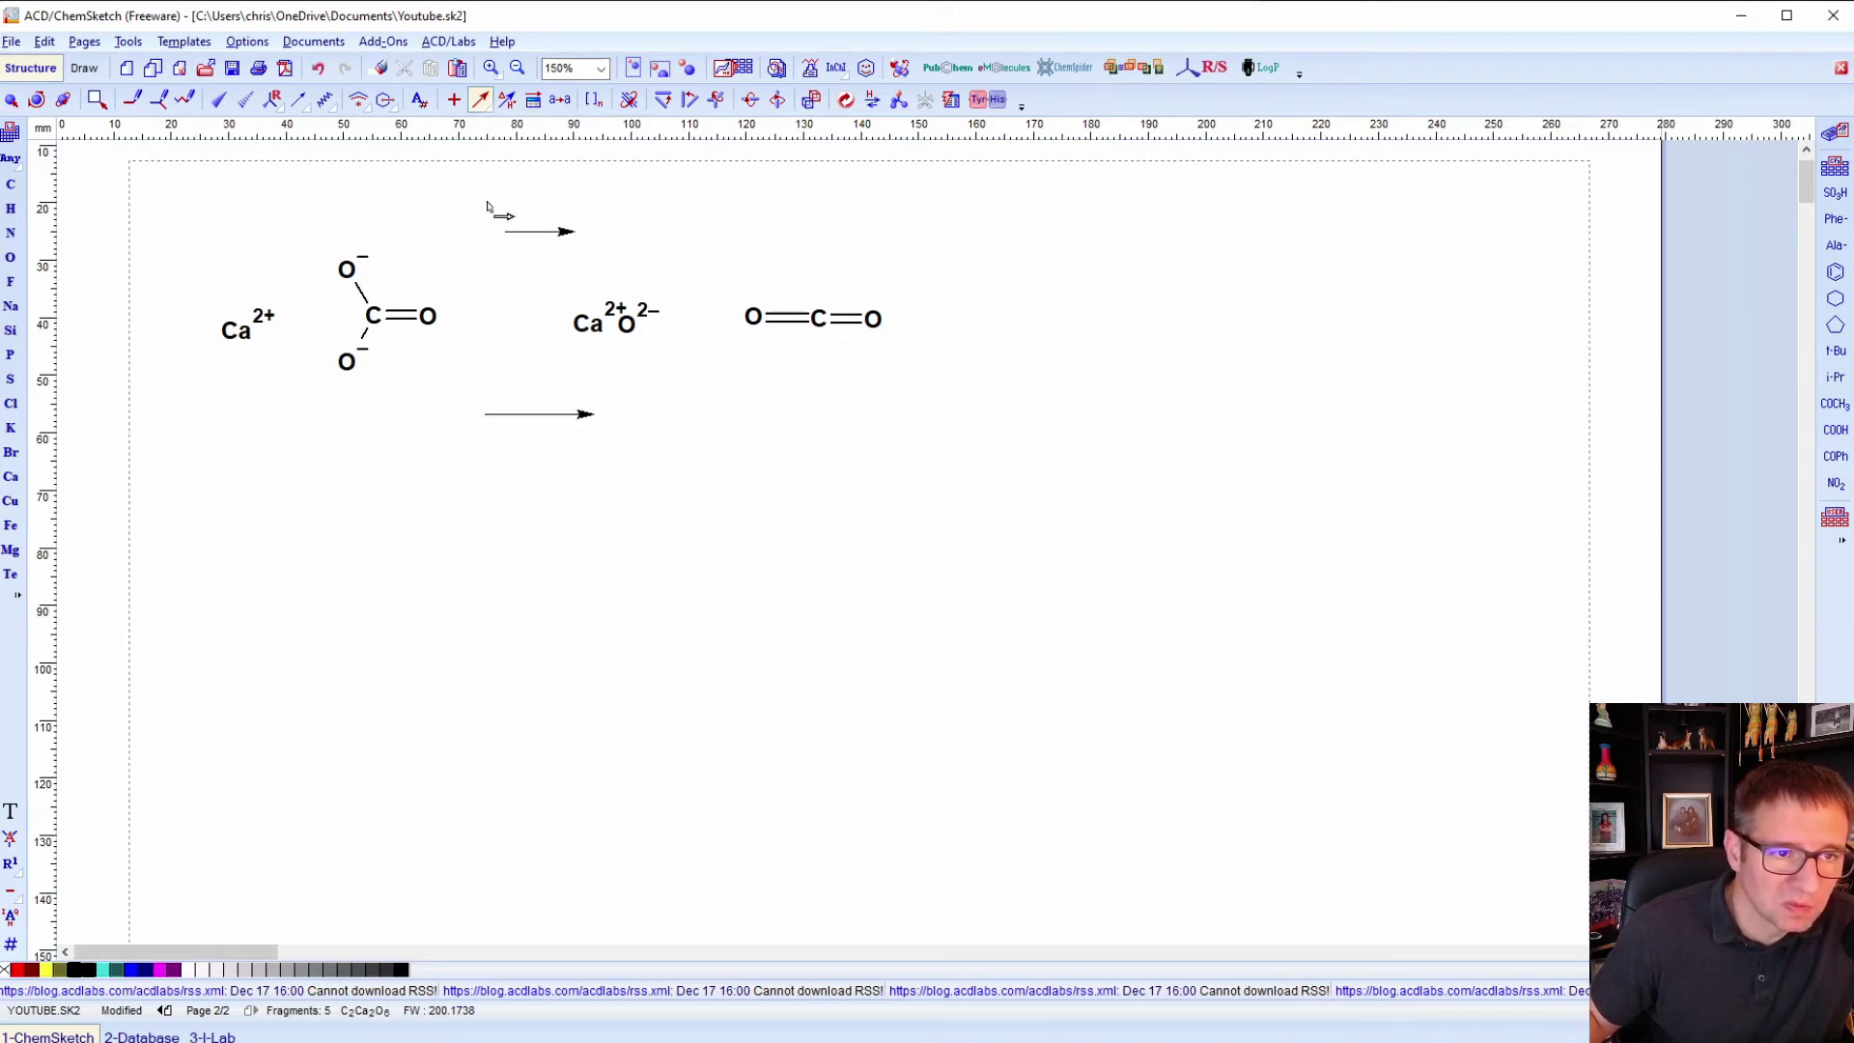
{"action": "left_click", "coordinate": [10, 101]}
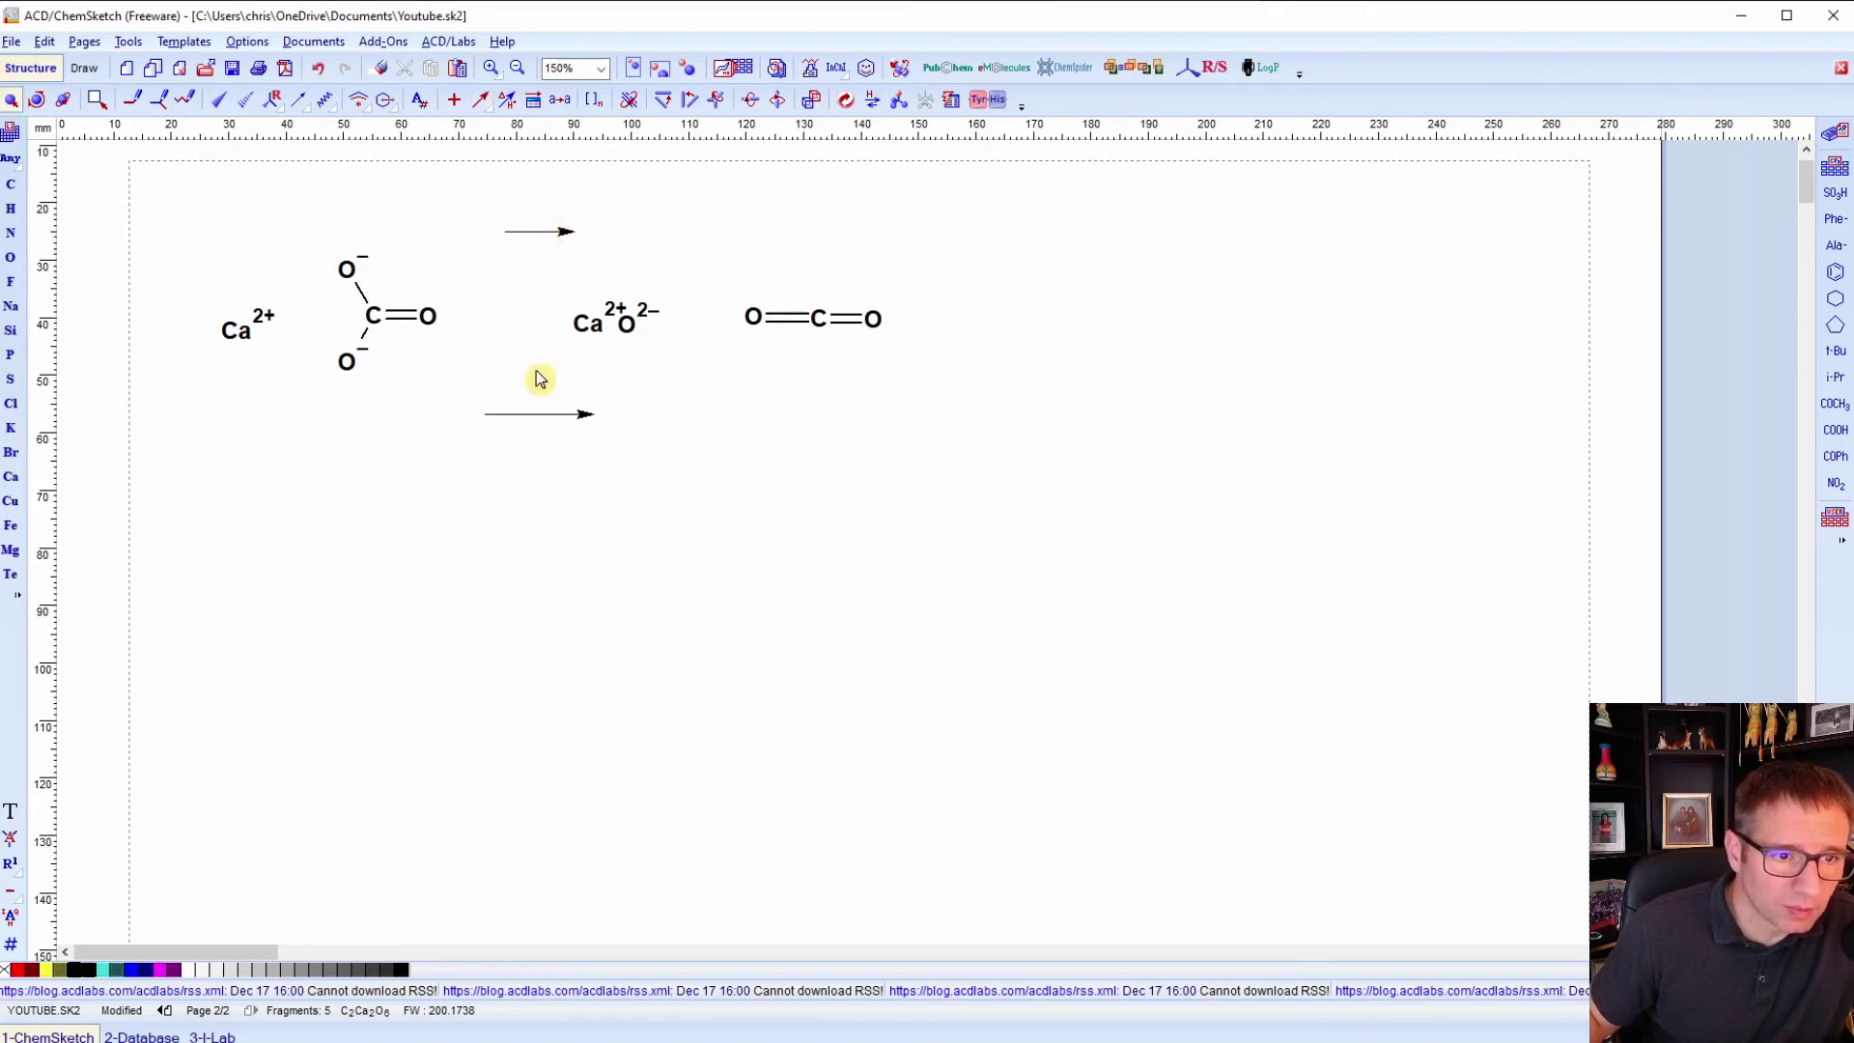
{"action": "left_click_drag", "start_coordinate": [549, 418], "coordinate": [519, 322]}
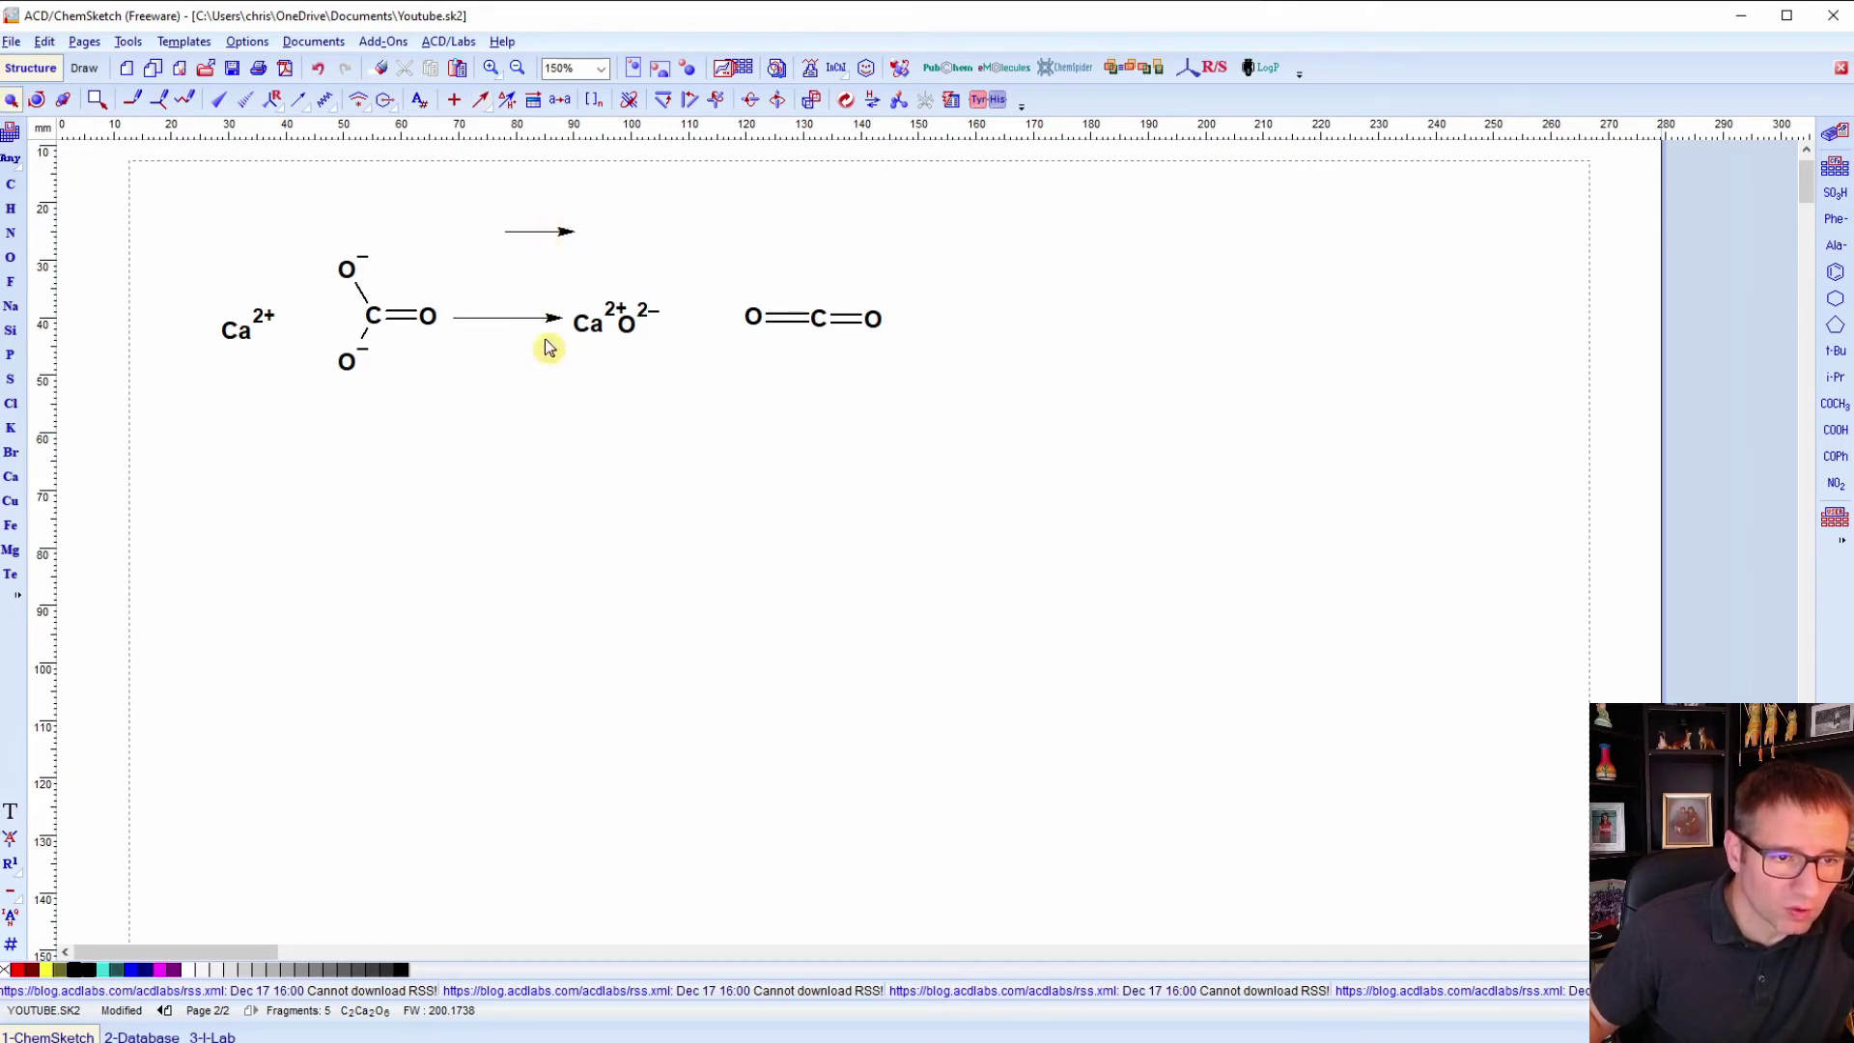
{"action": "left_click", "coordinate": [548, 234]}
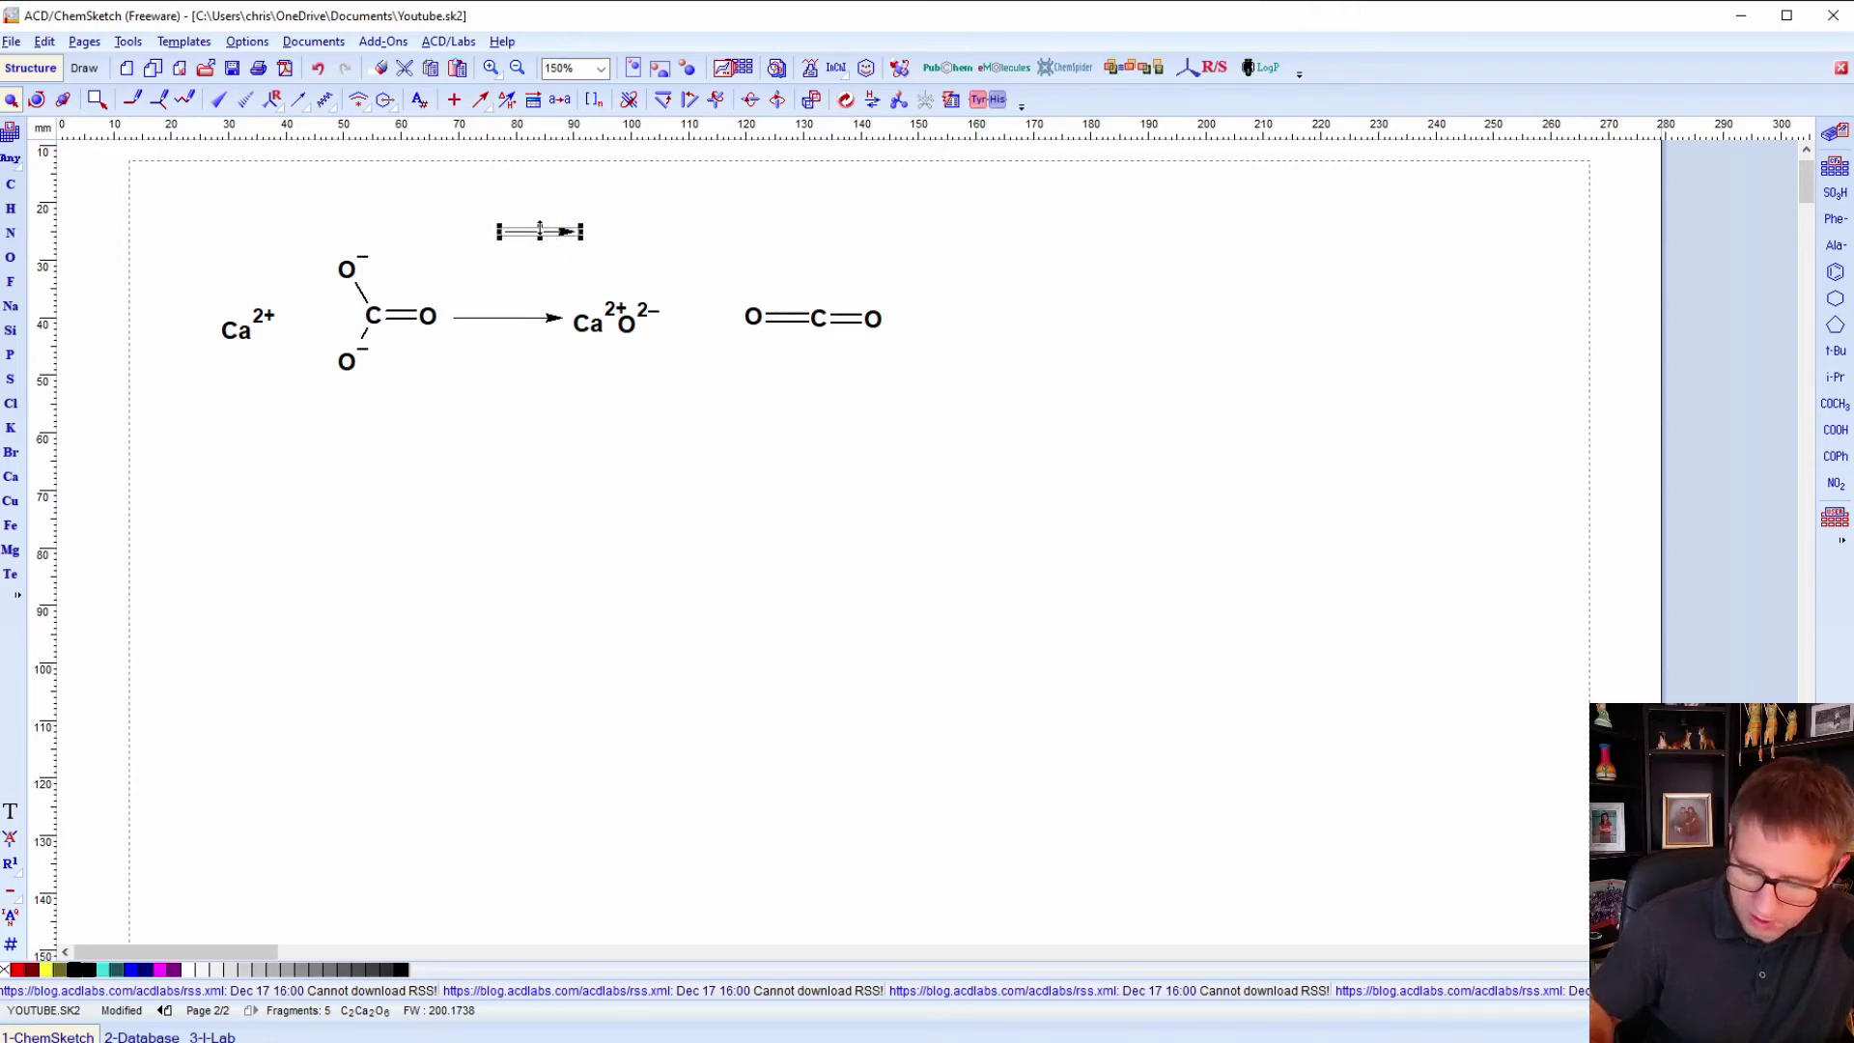
{"action": "key", "text": "Delete"}
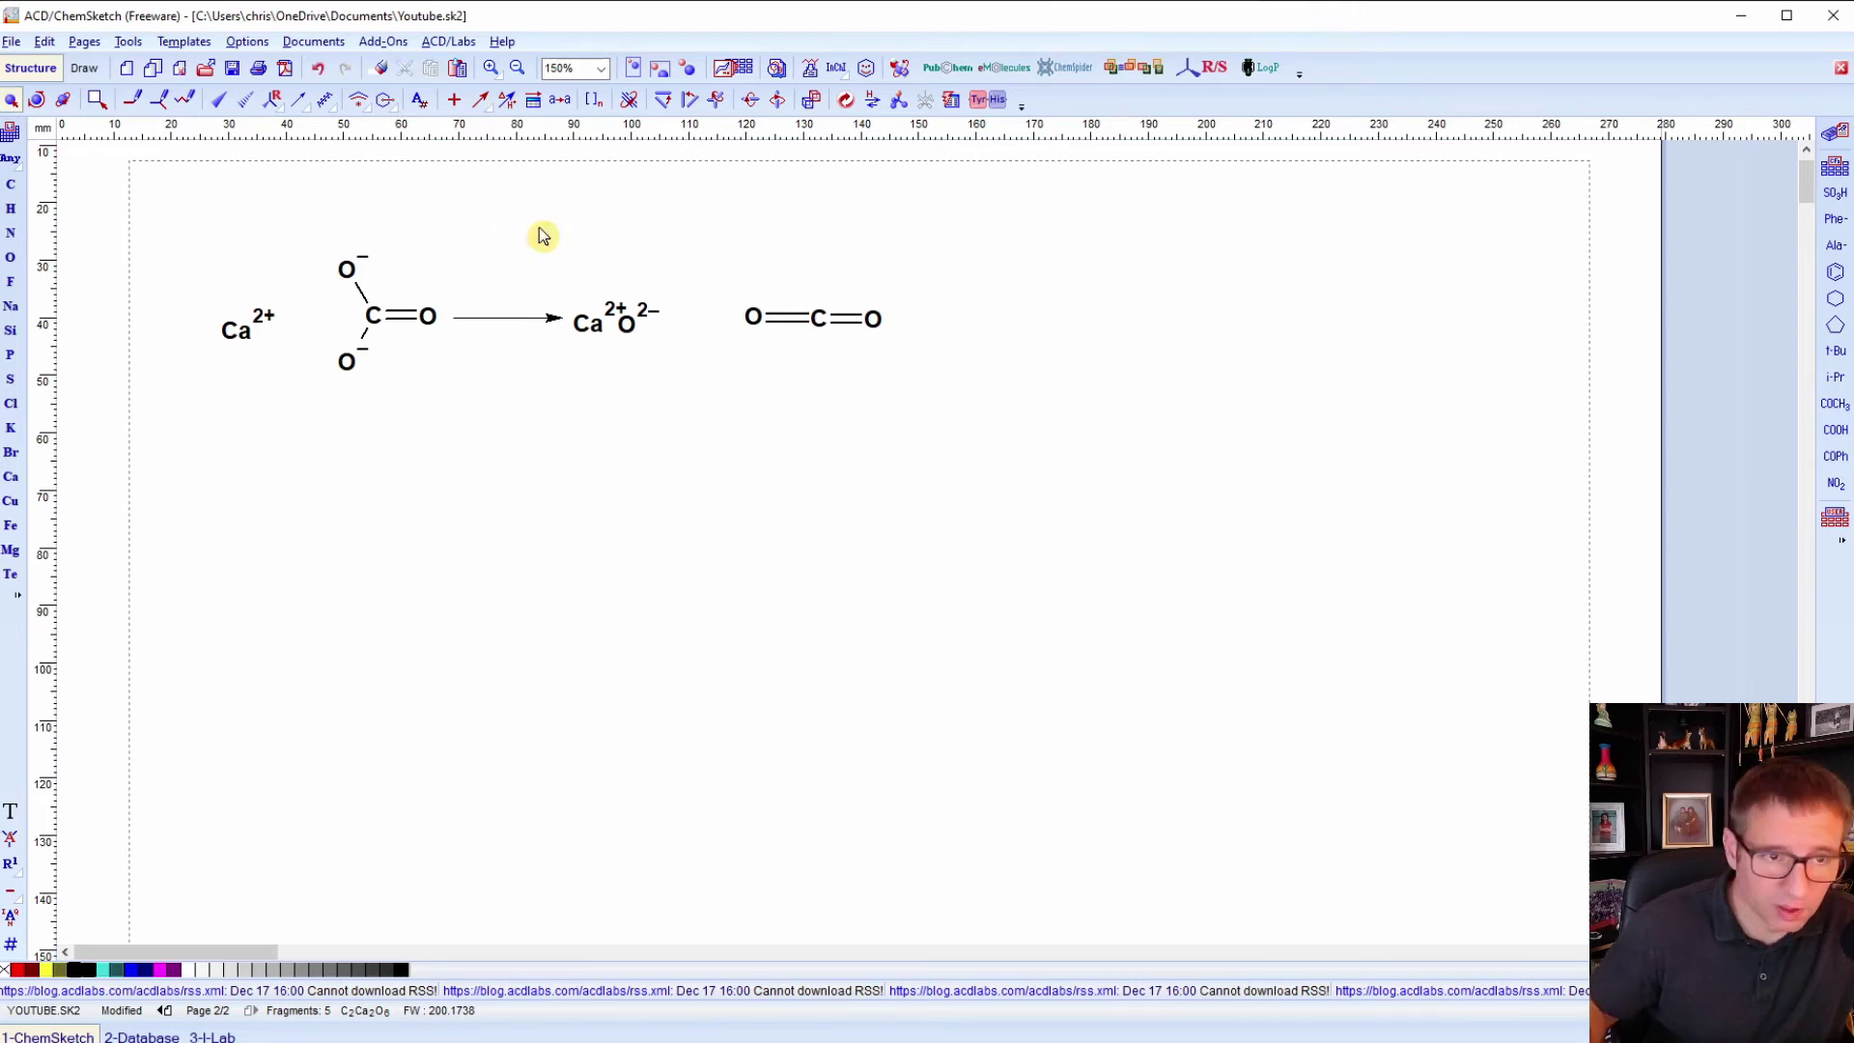
Add a '+' between Ca2+O2− and O=C=O, and label the arrow with Δ.
{"action": "left_click", "coordinate": [455, 102]}
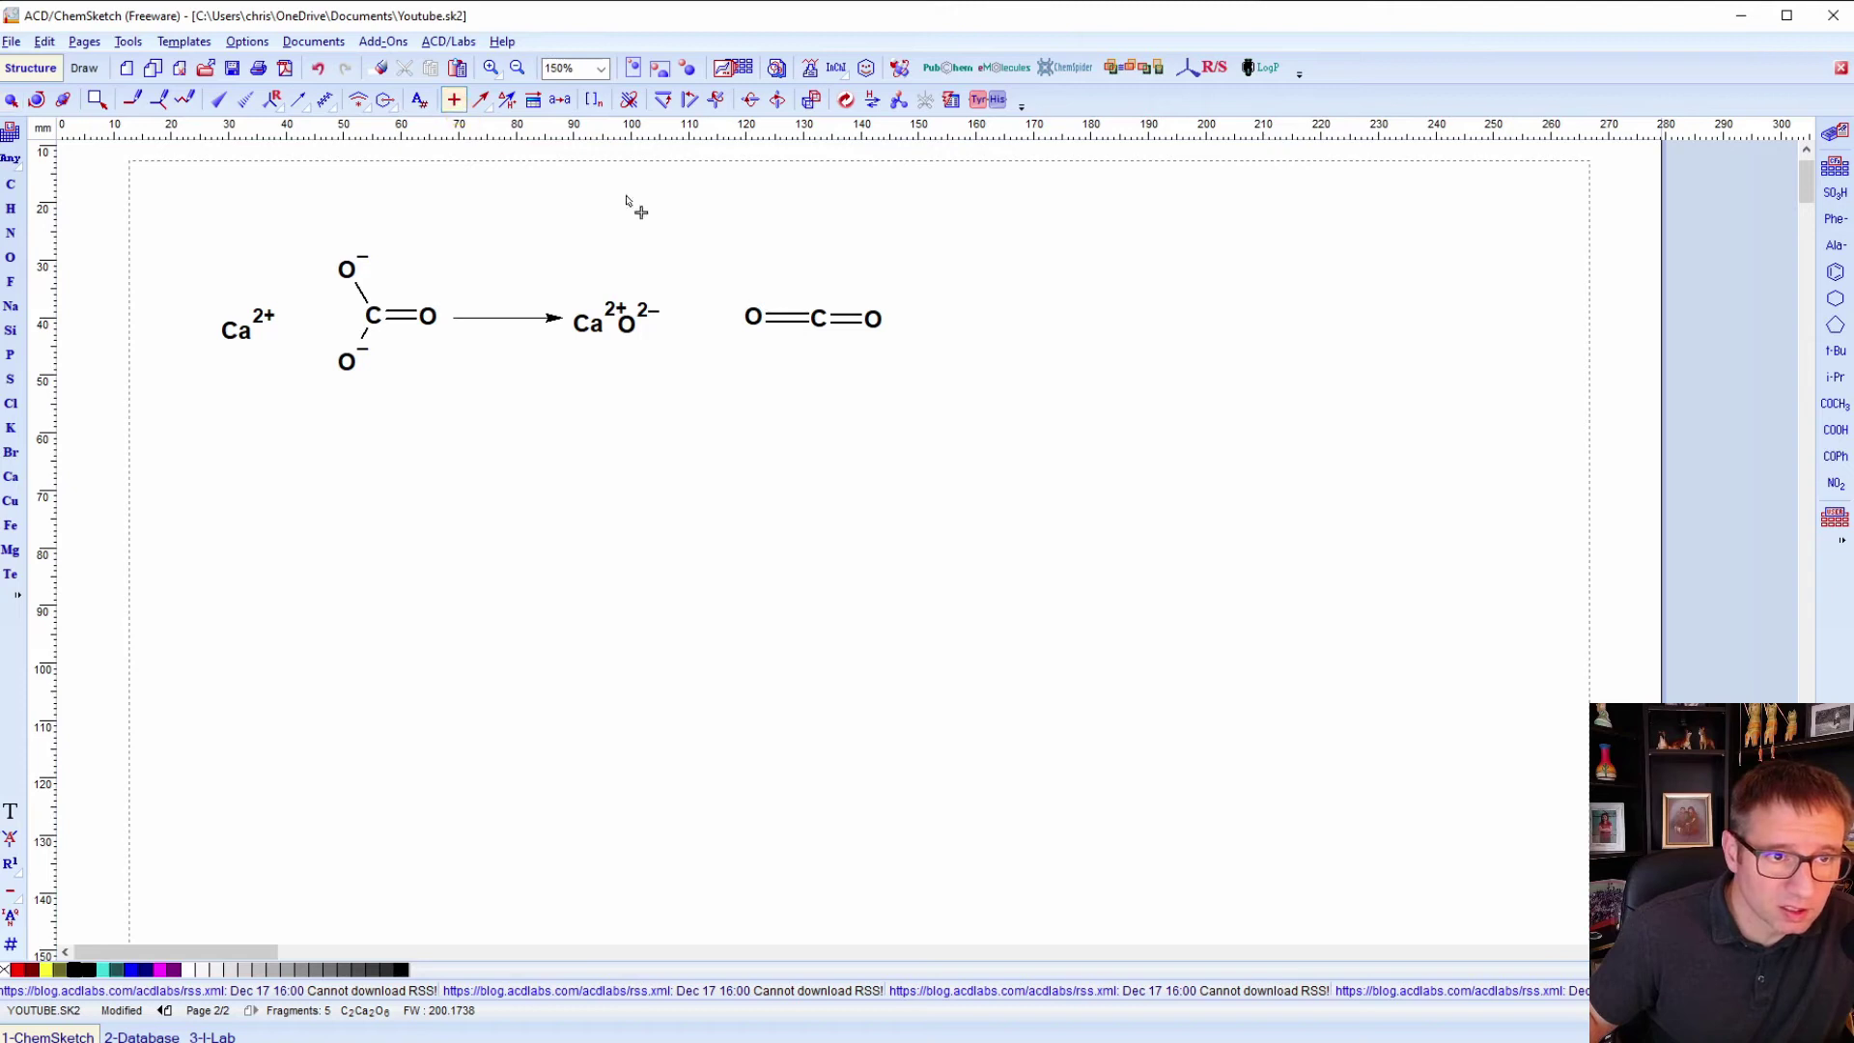
{"action": "left_click", "coordinate": [702, 319]}
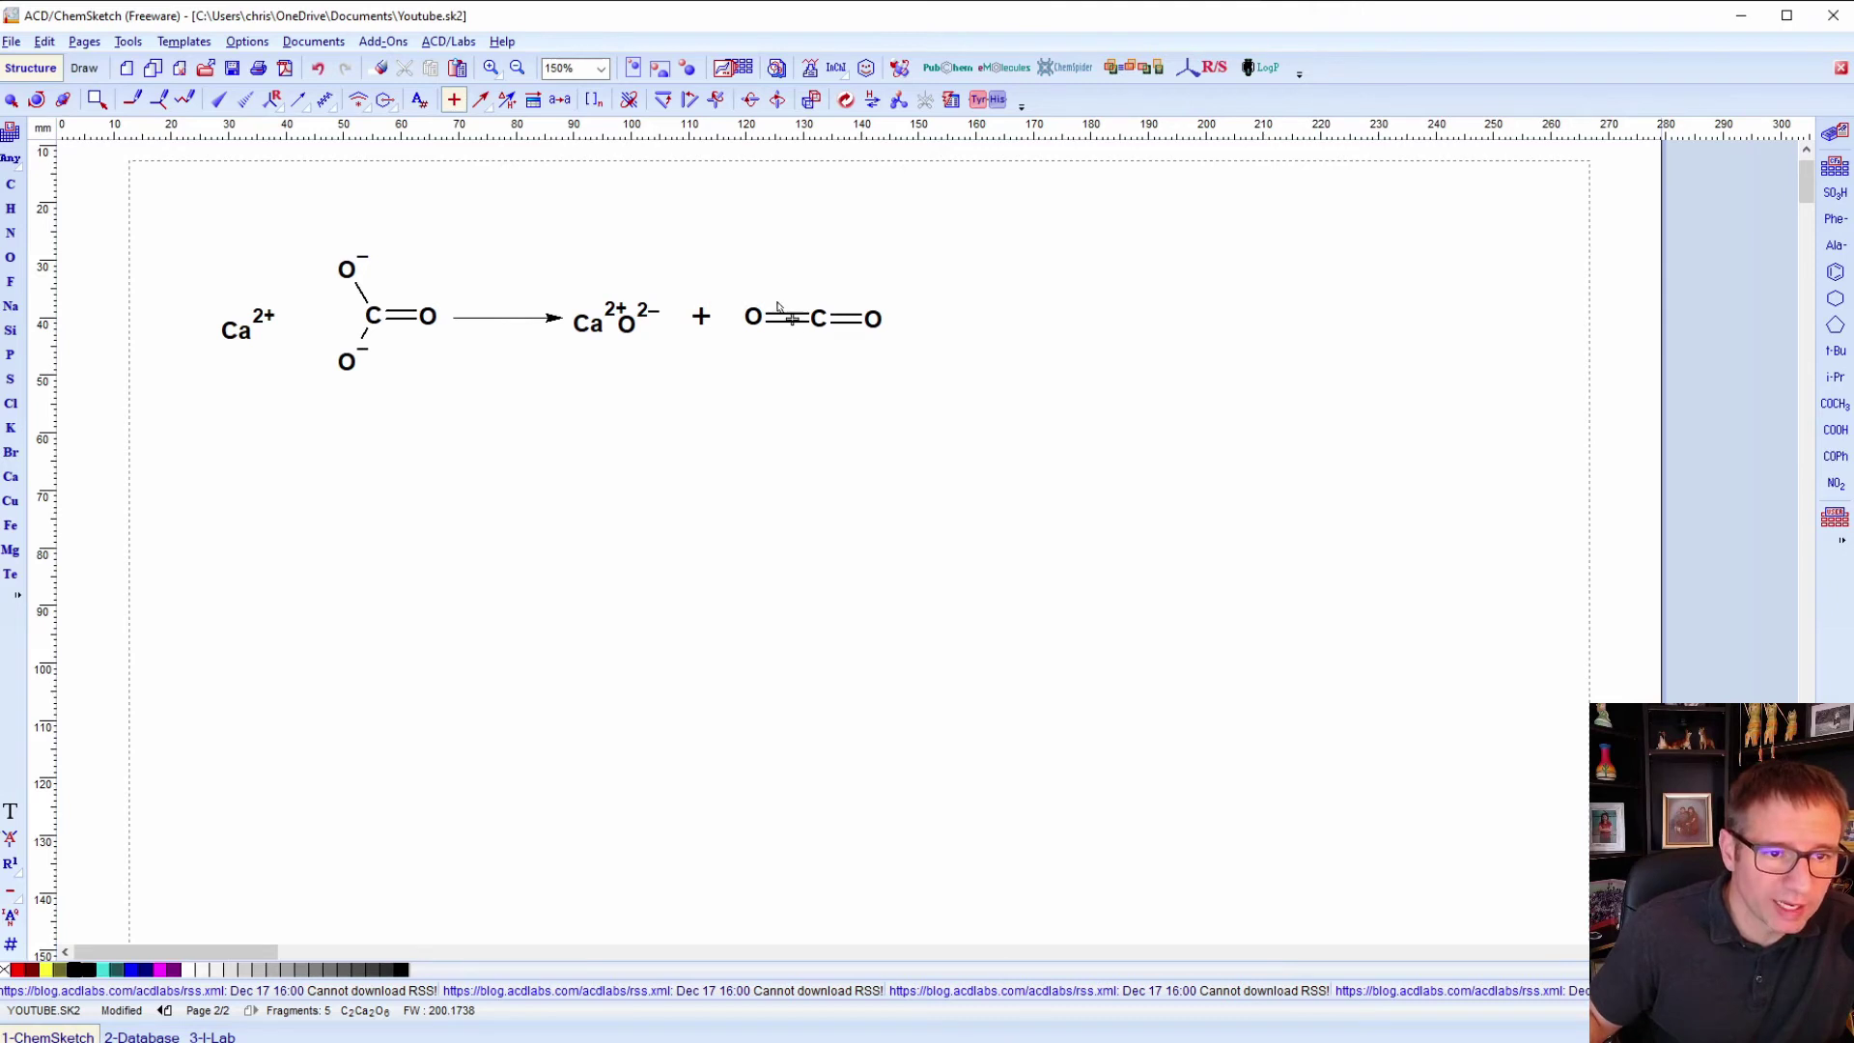
{"action": "left_click", "coordinate": [509, 103]}
{"action": "left_click", "coordinate": [499, 321]}
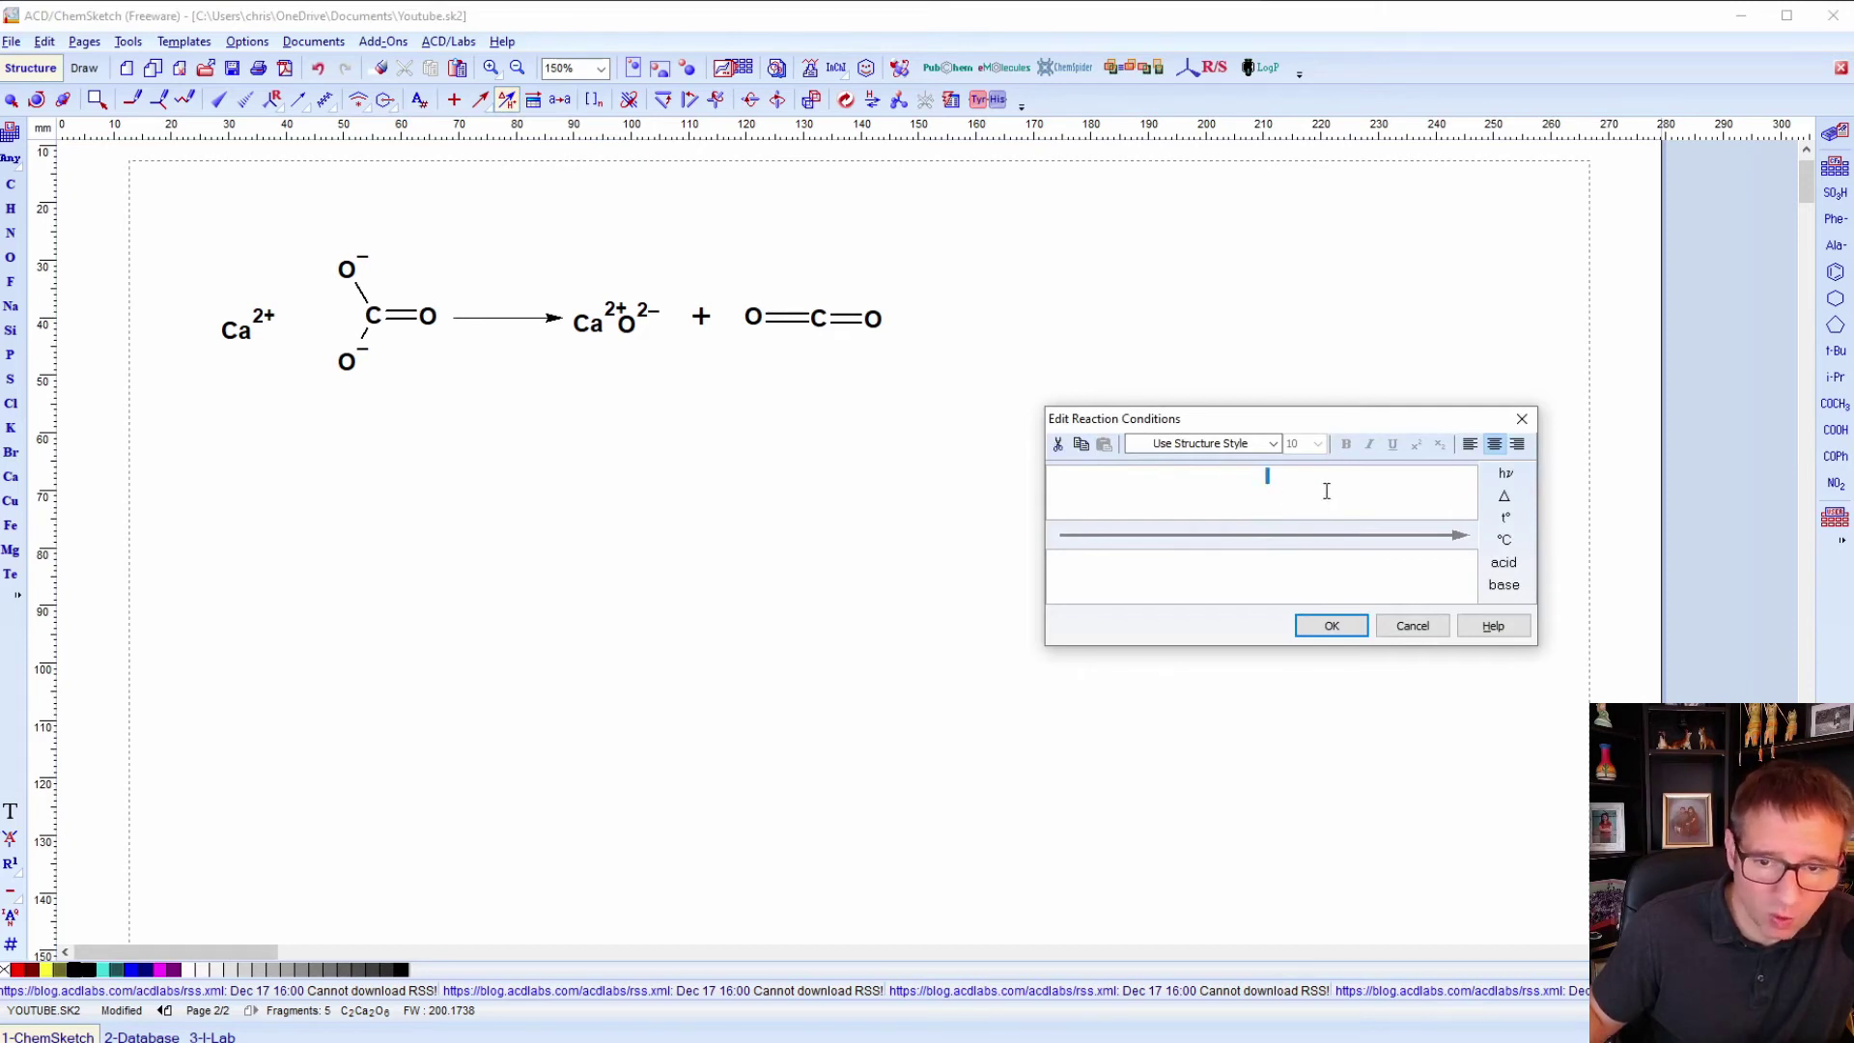
{"action": "left_click", "coordinate": [1504, 501]}
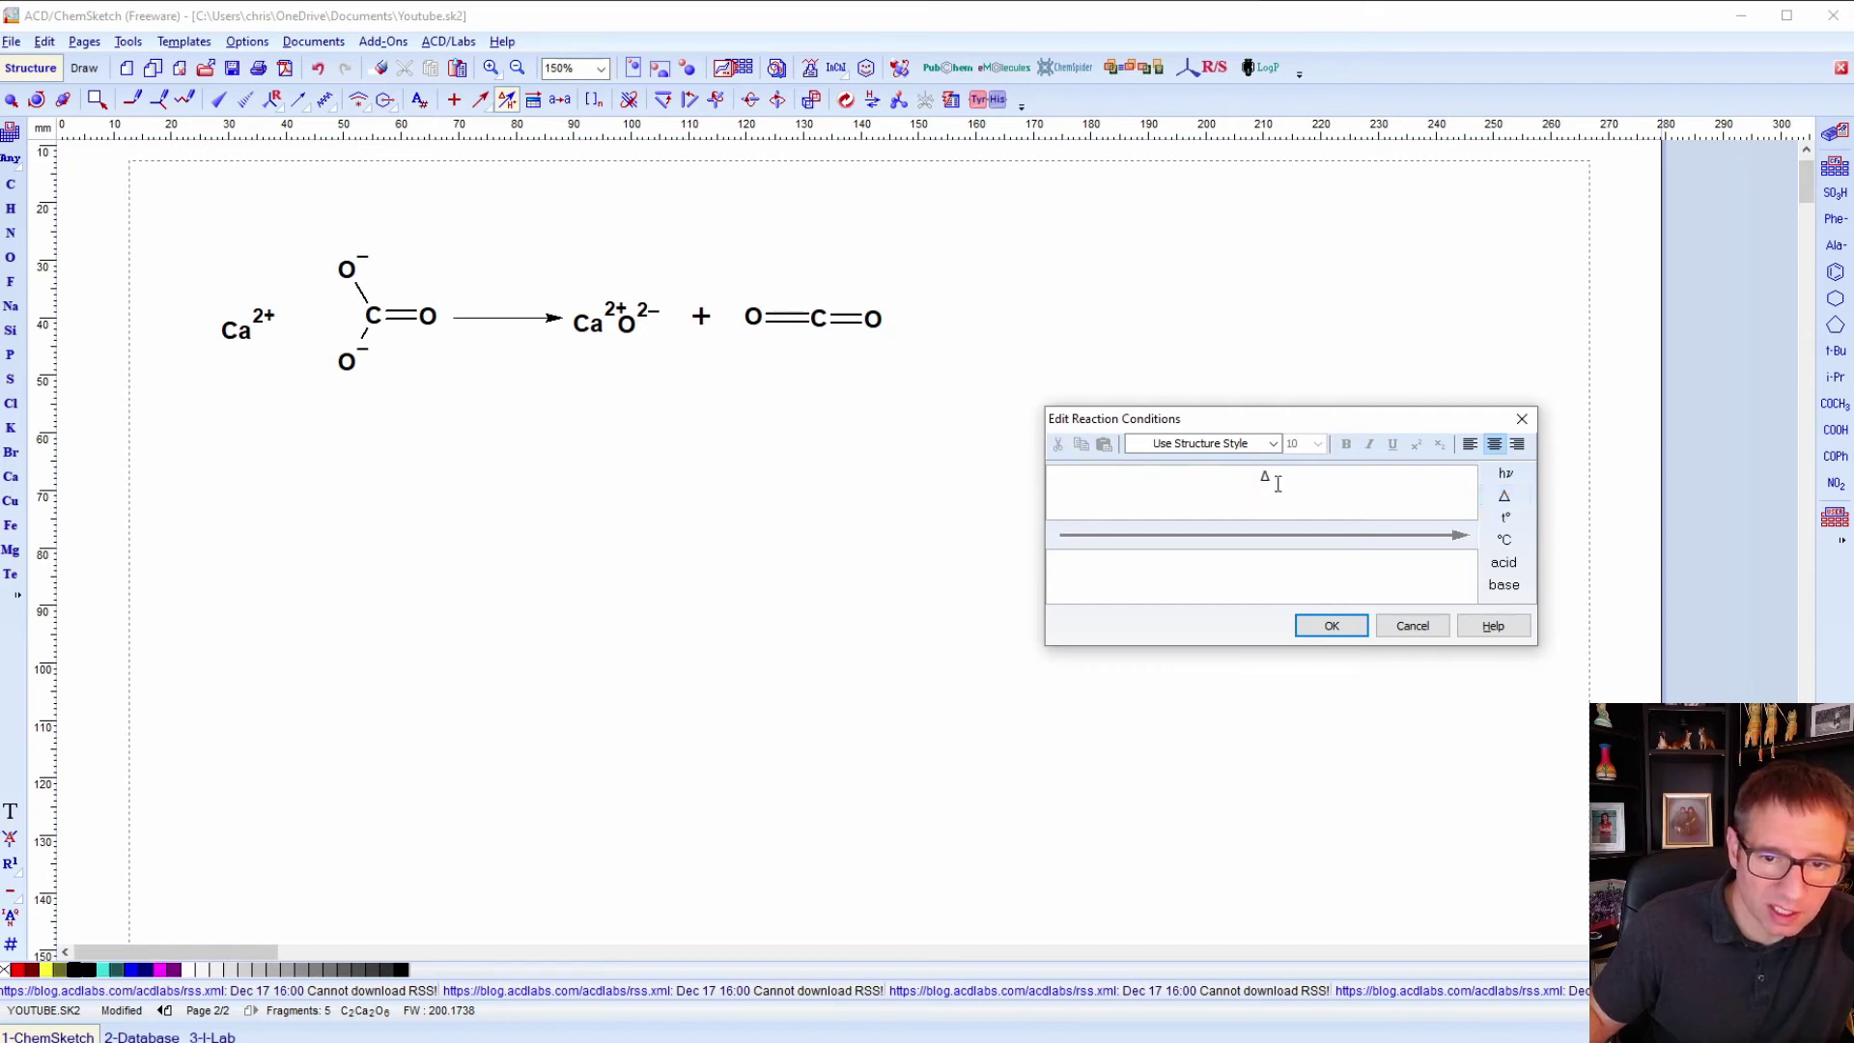
{"action": "left_click", "coordinate": [1331, 625]}
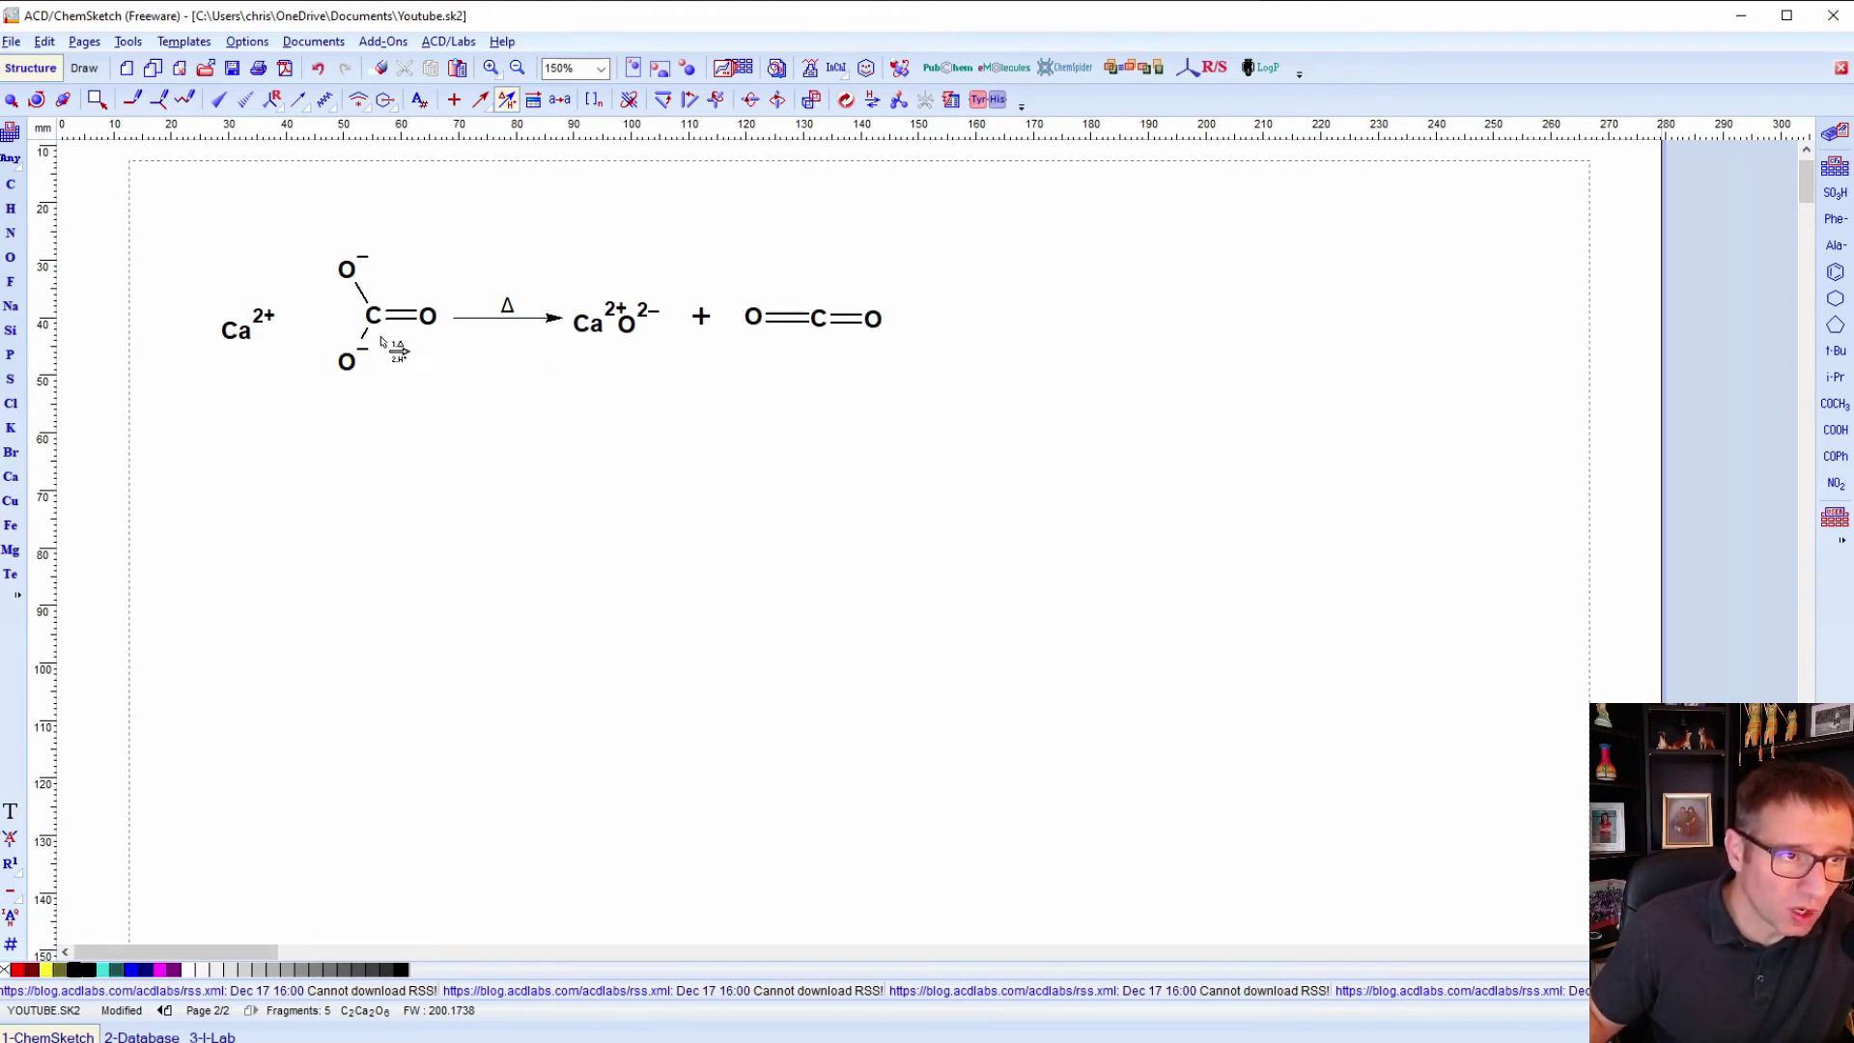
Select the entire reaction and centre all its parts vertically on one line.
{"action": "left_click", "coordinate": [84, 68]}
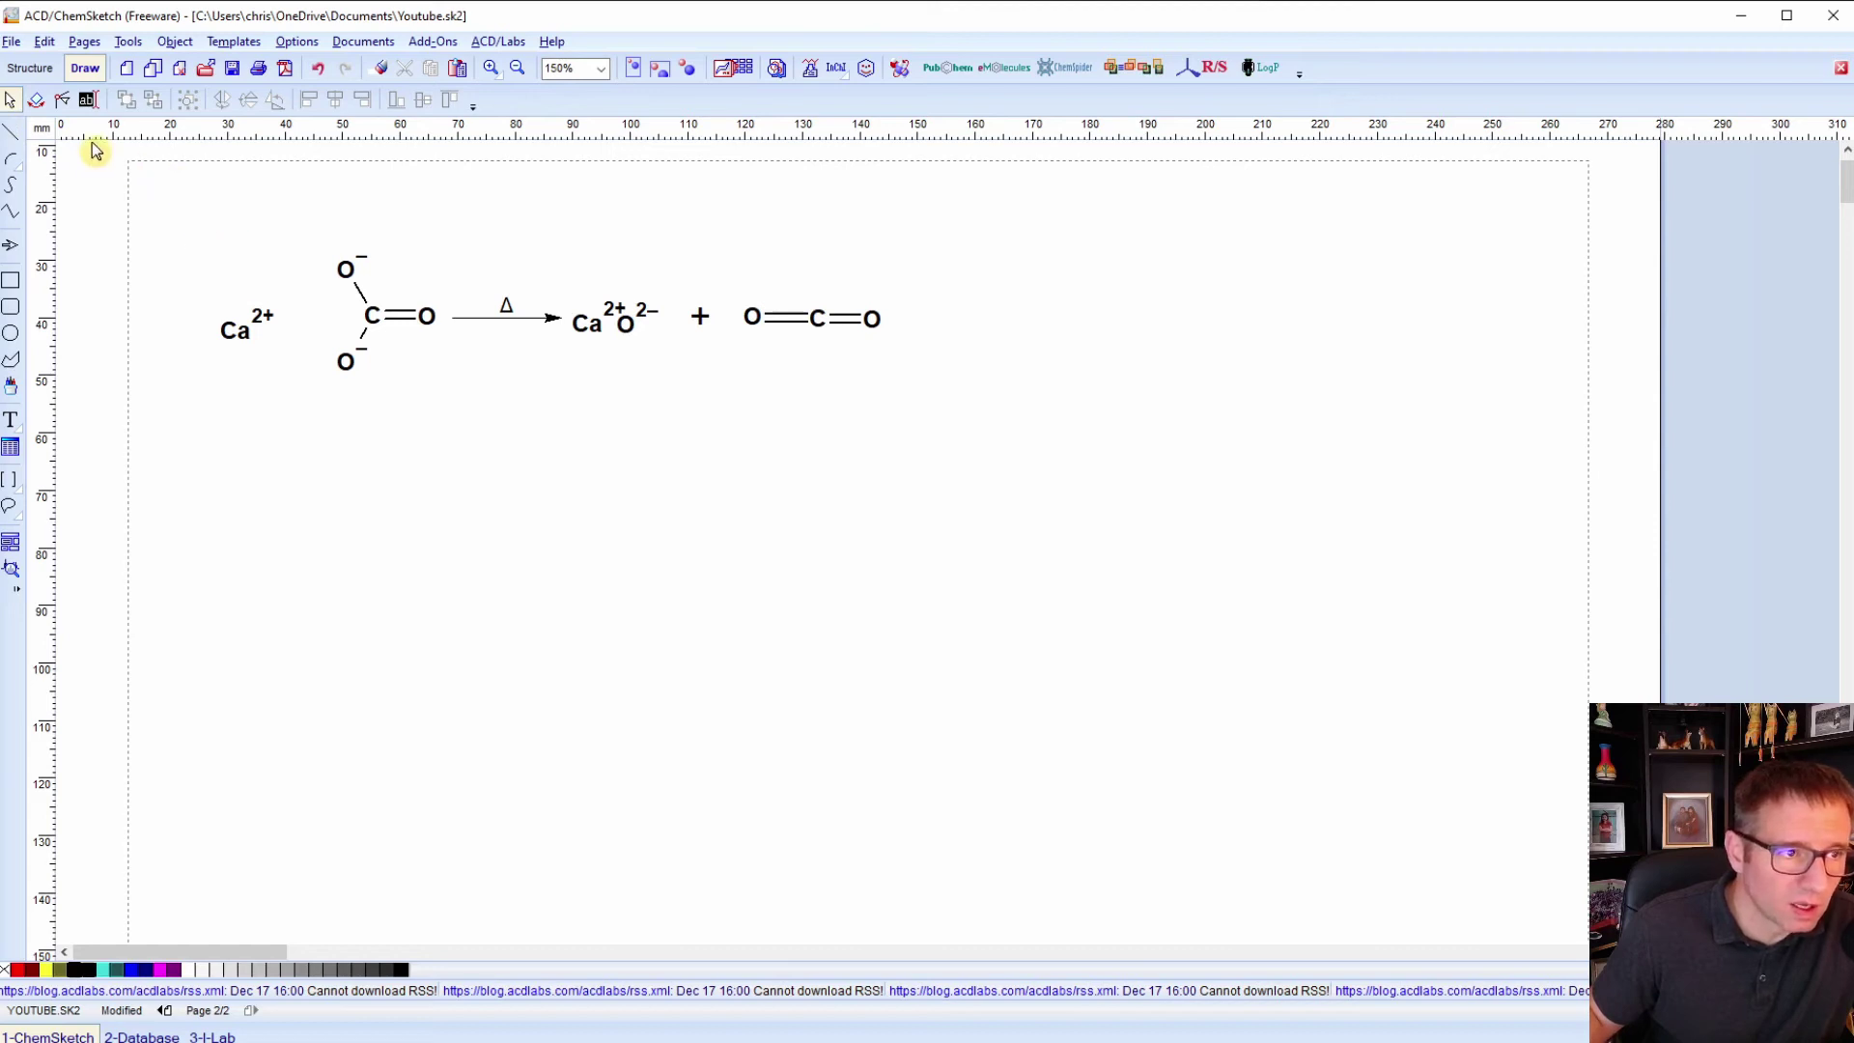
{"action": "left_click_drag", "start_coordinate": [193, 196], "coordinate": [985, 509]}
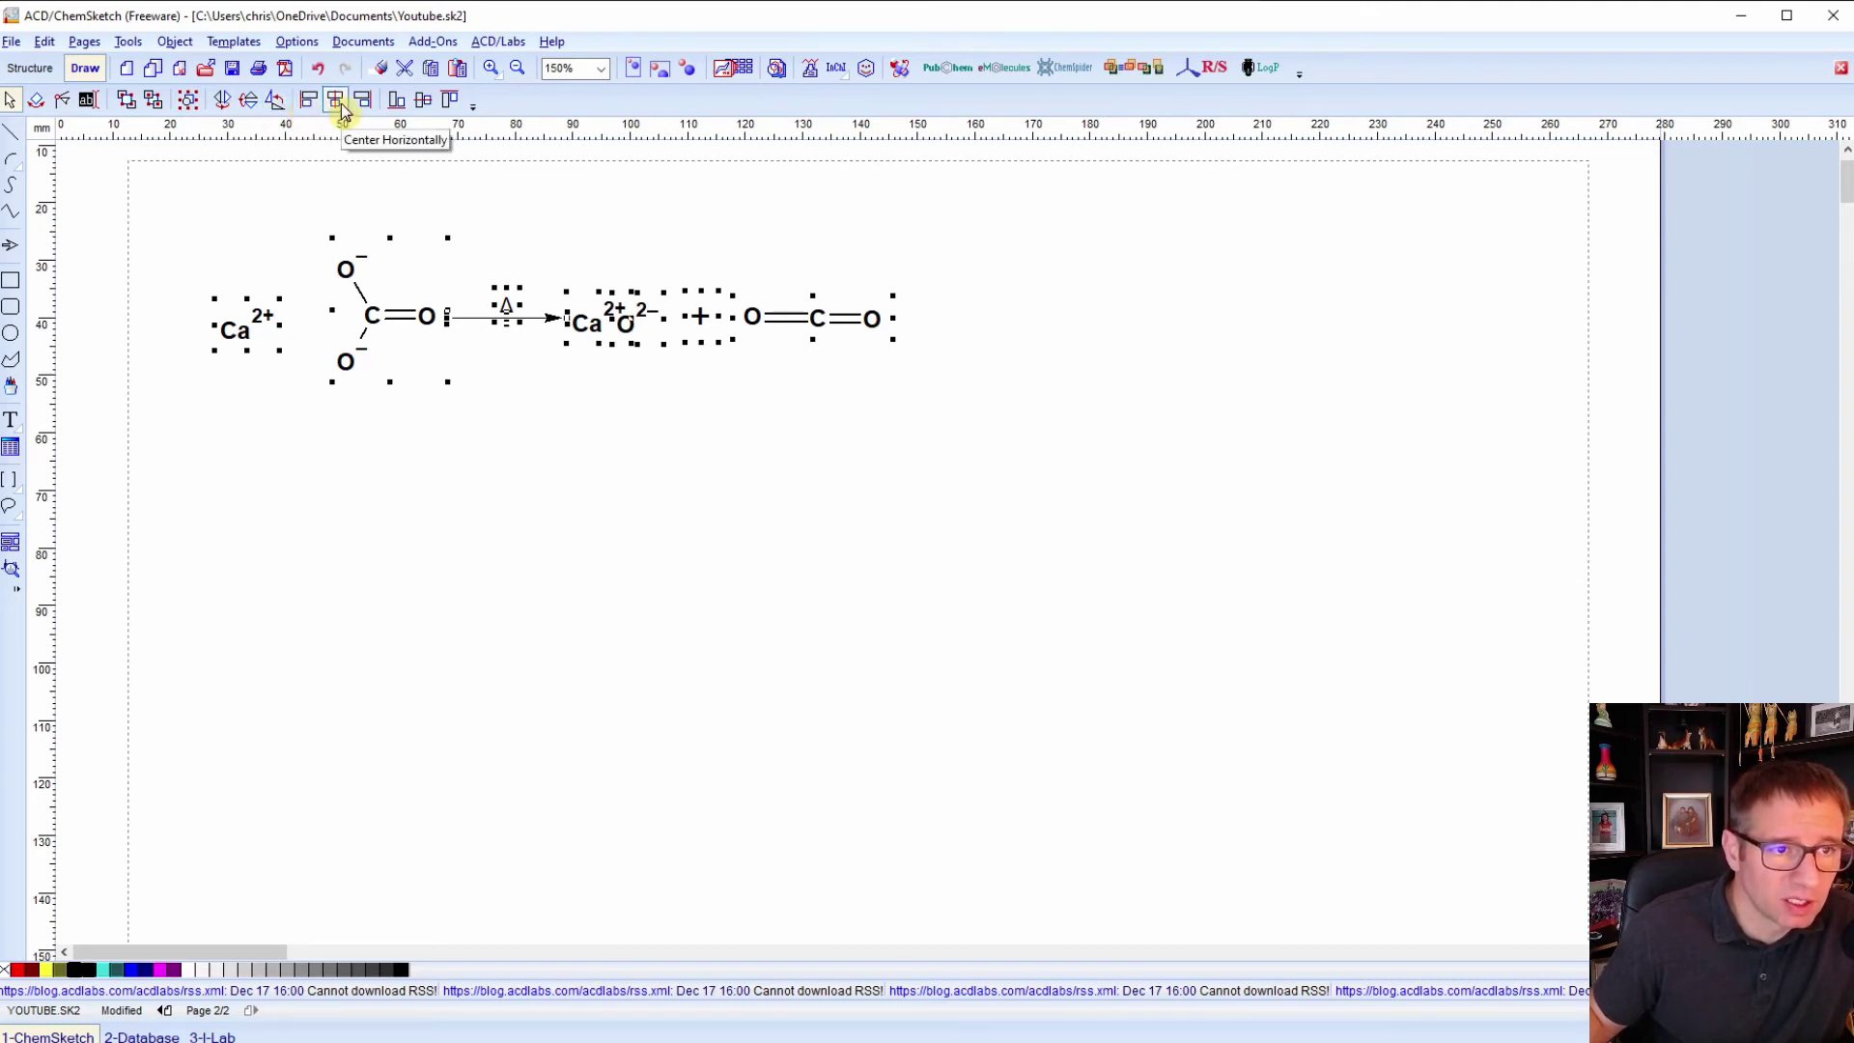
{"action": "left_click", "coordinate": [424, 102]}
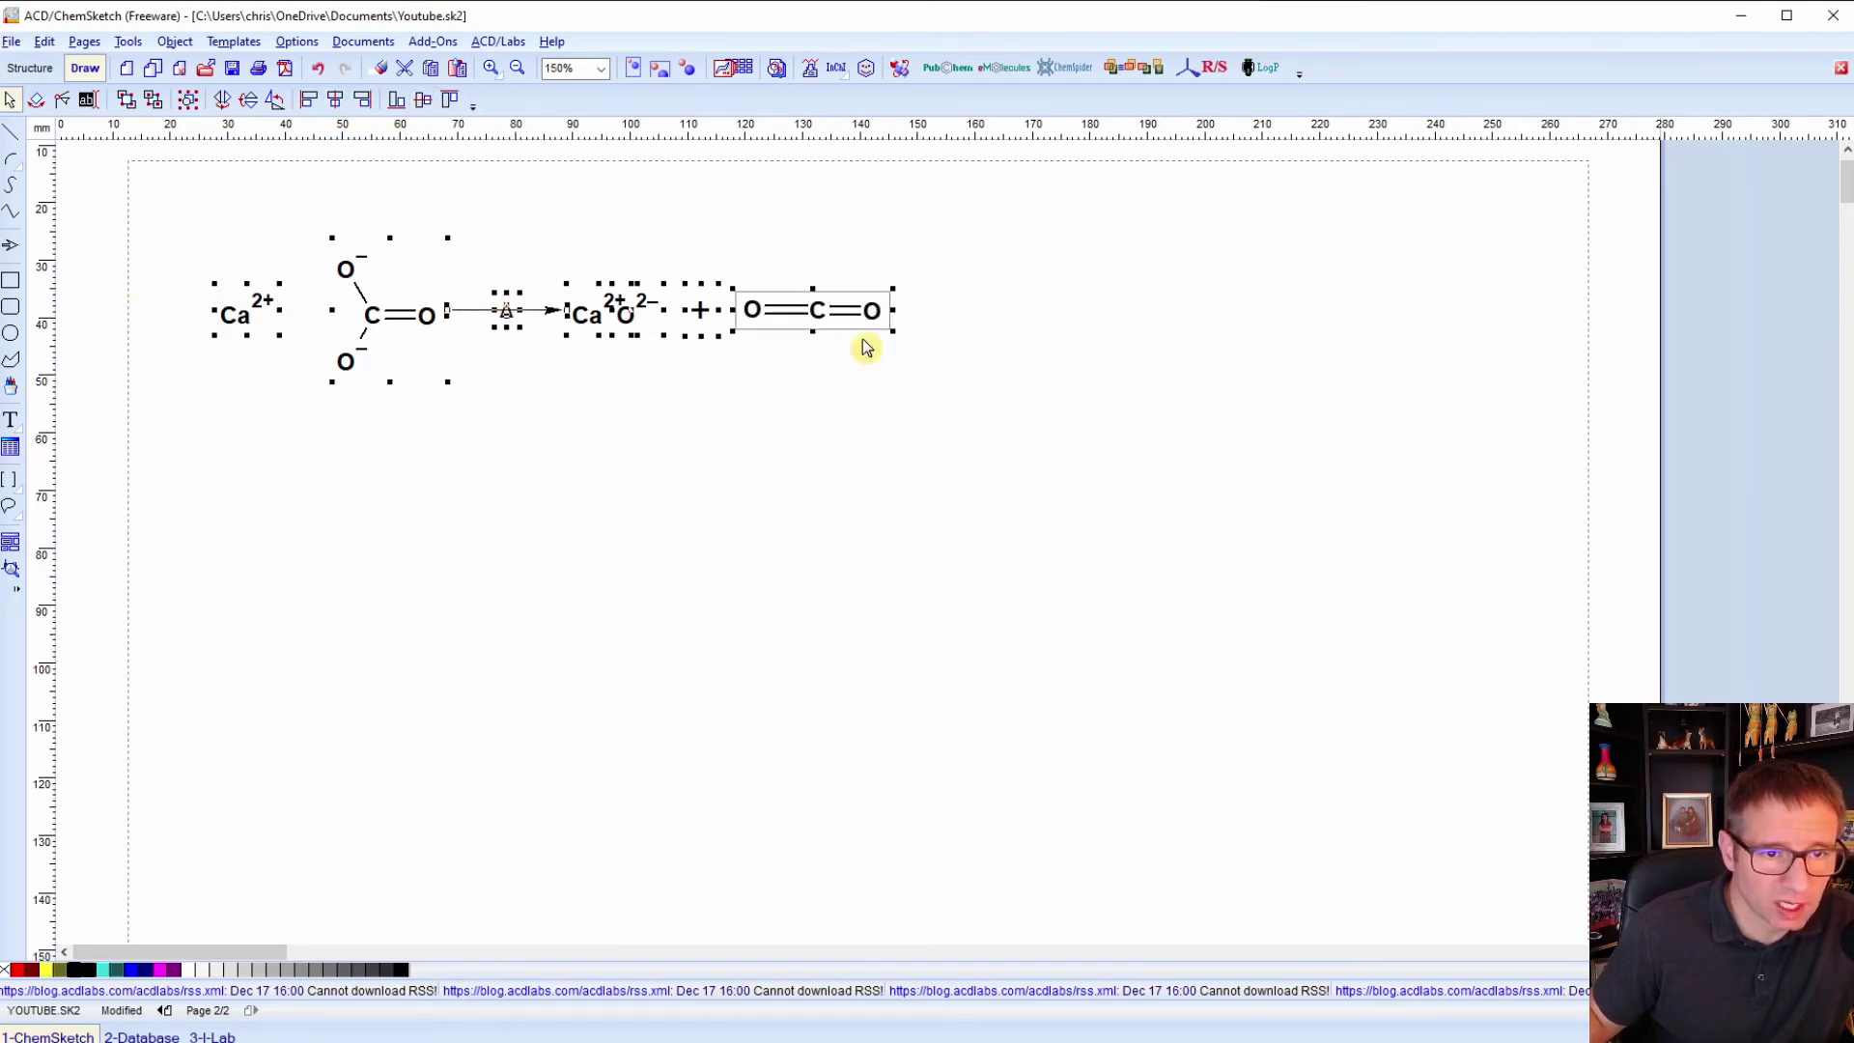
{"action": "left_click", "coordinate": [157, 206]}
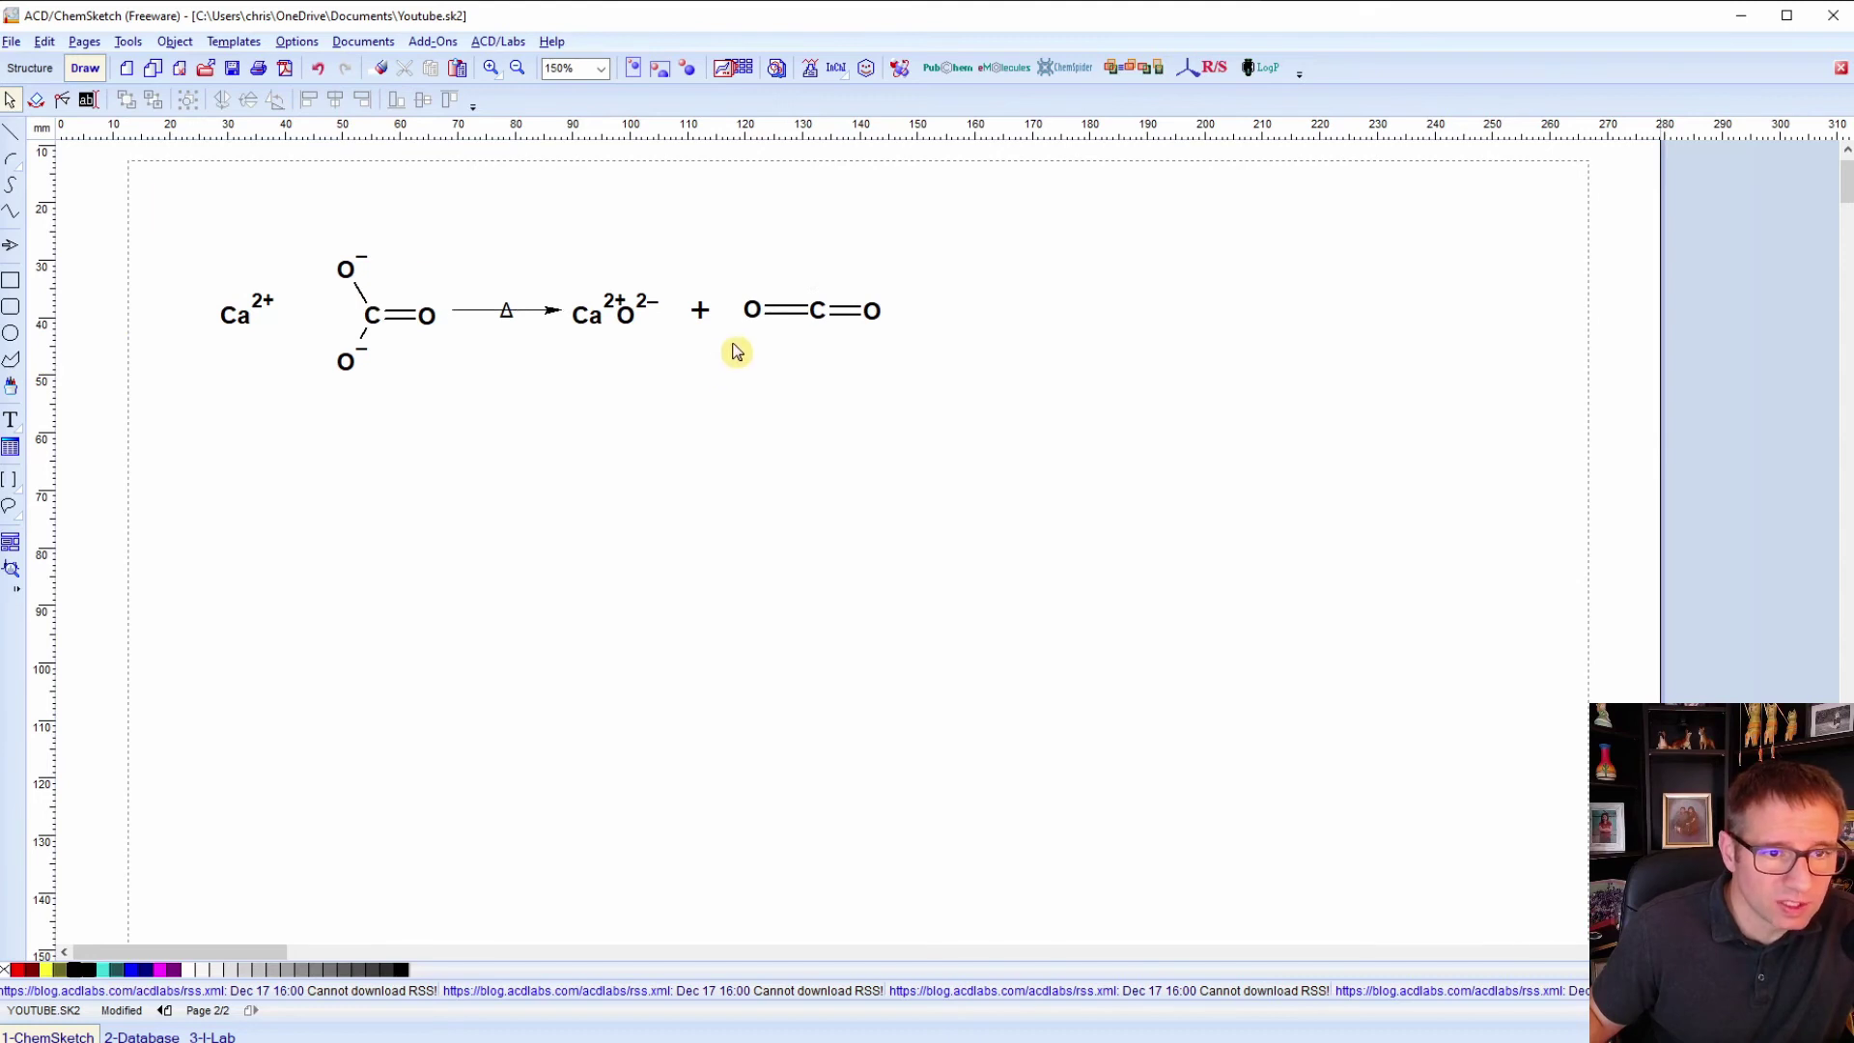
Group the product Ca2+ and O2− ions, nudge the group right of the arrow, and select O=C=O.
{"action": "left_click", "coordinate": [594, 320]}
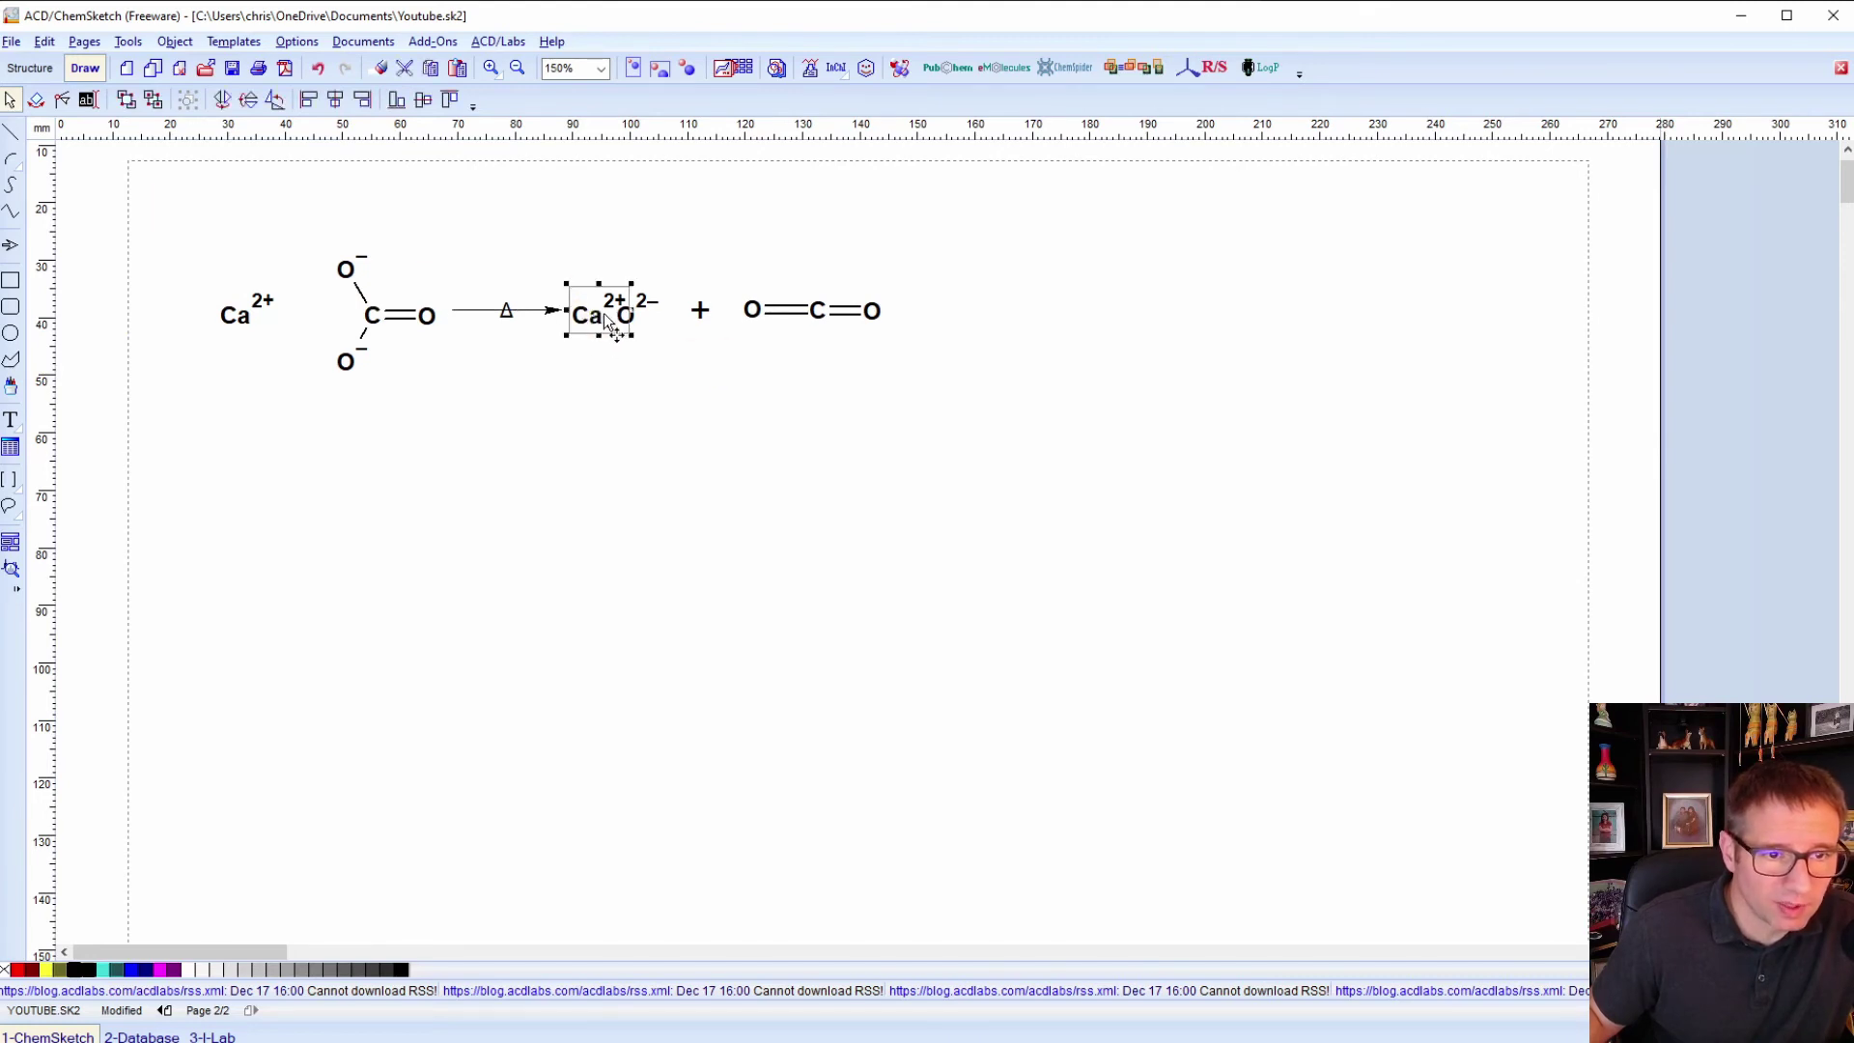
{"action": "left_click", "coordinate": [623, 316], "text": "shift"}
{"action": "left_click_drag", "start_coordinate": [538, 269], "coordinate": [686, 371]}
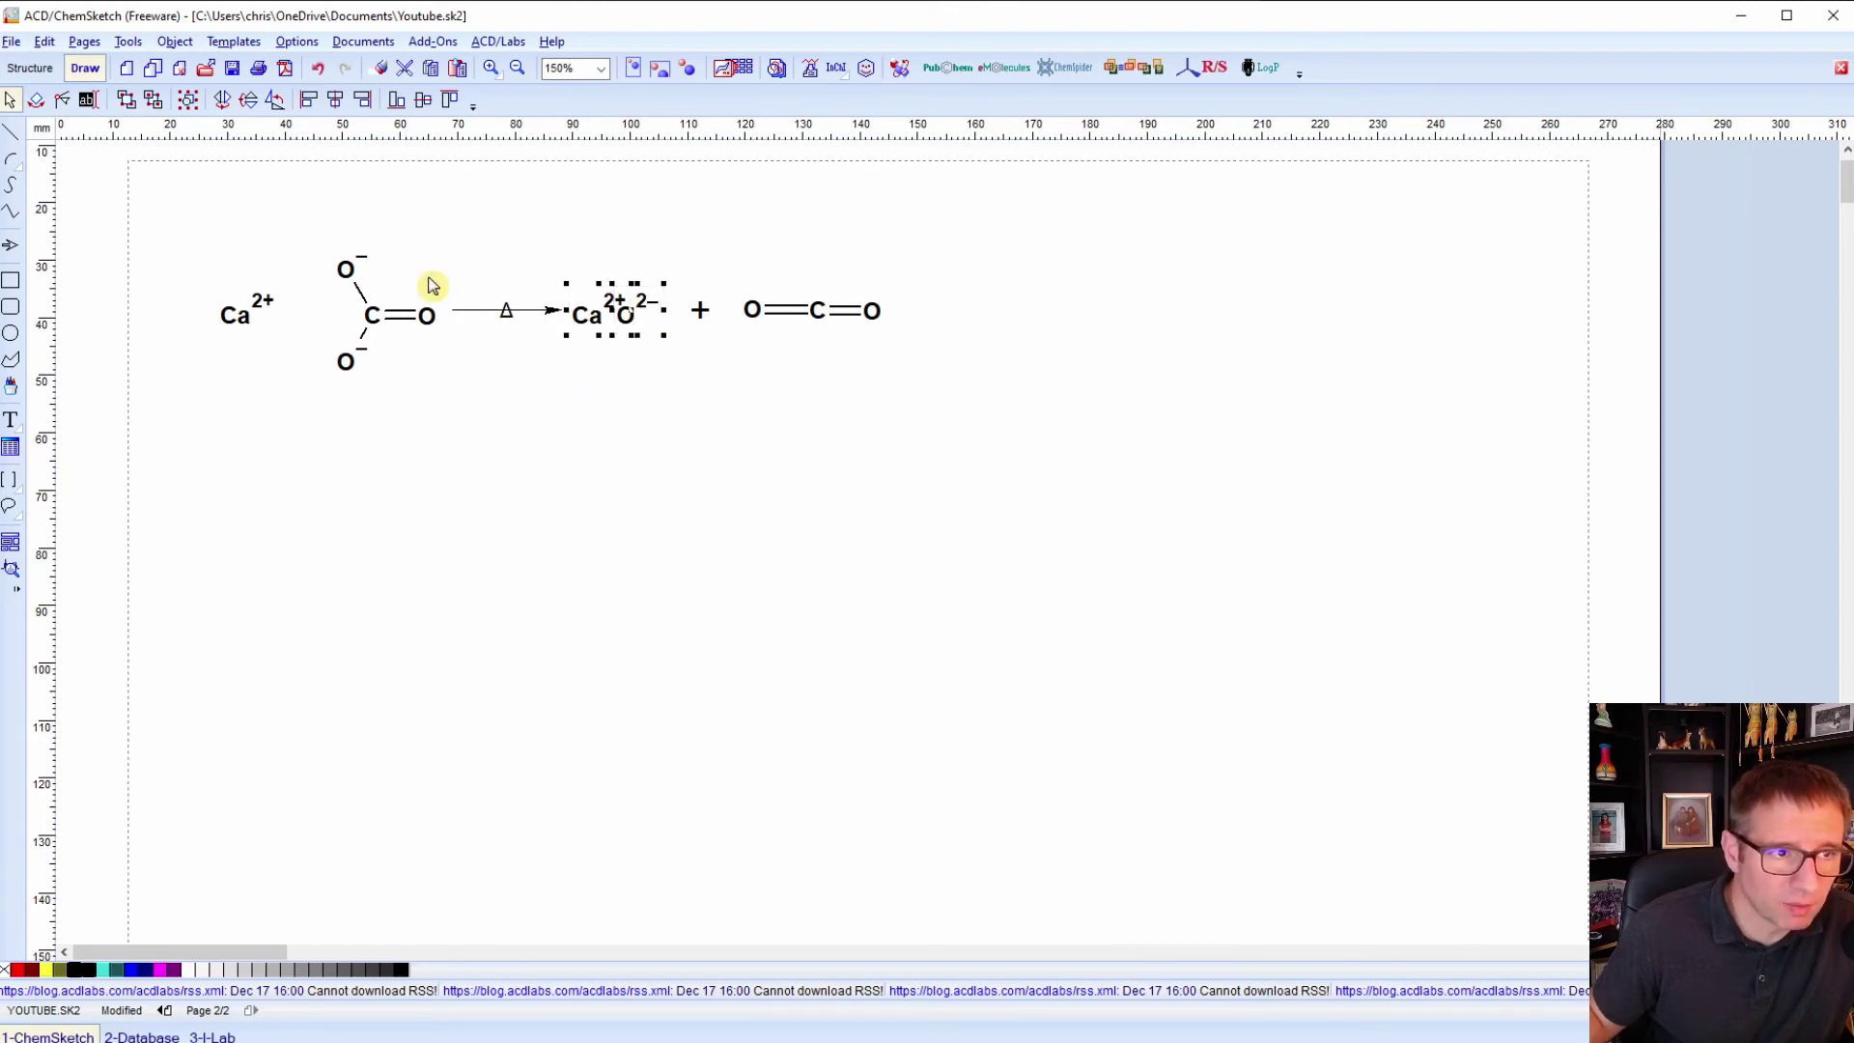
{"action": "left_click", "coordinate": [190, 104]}
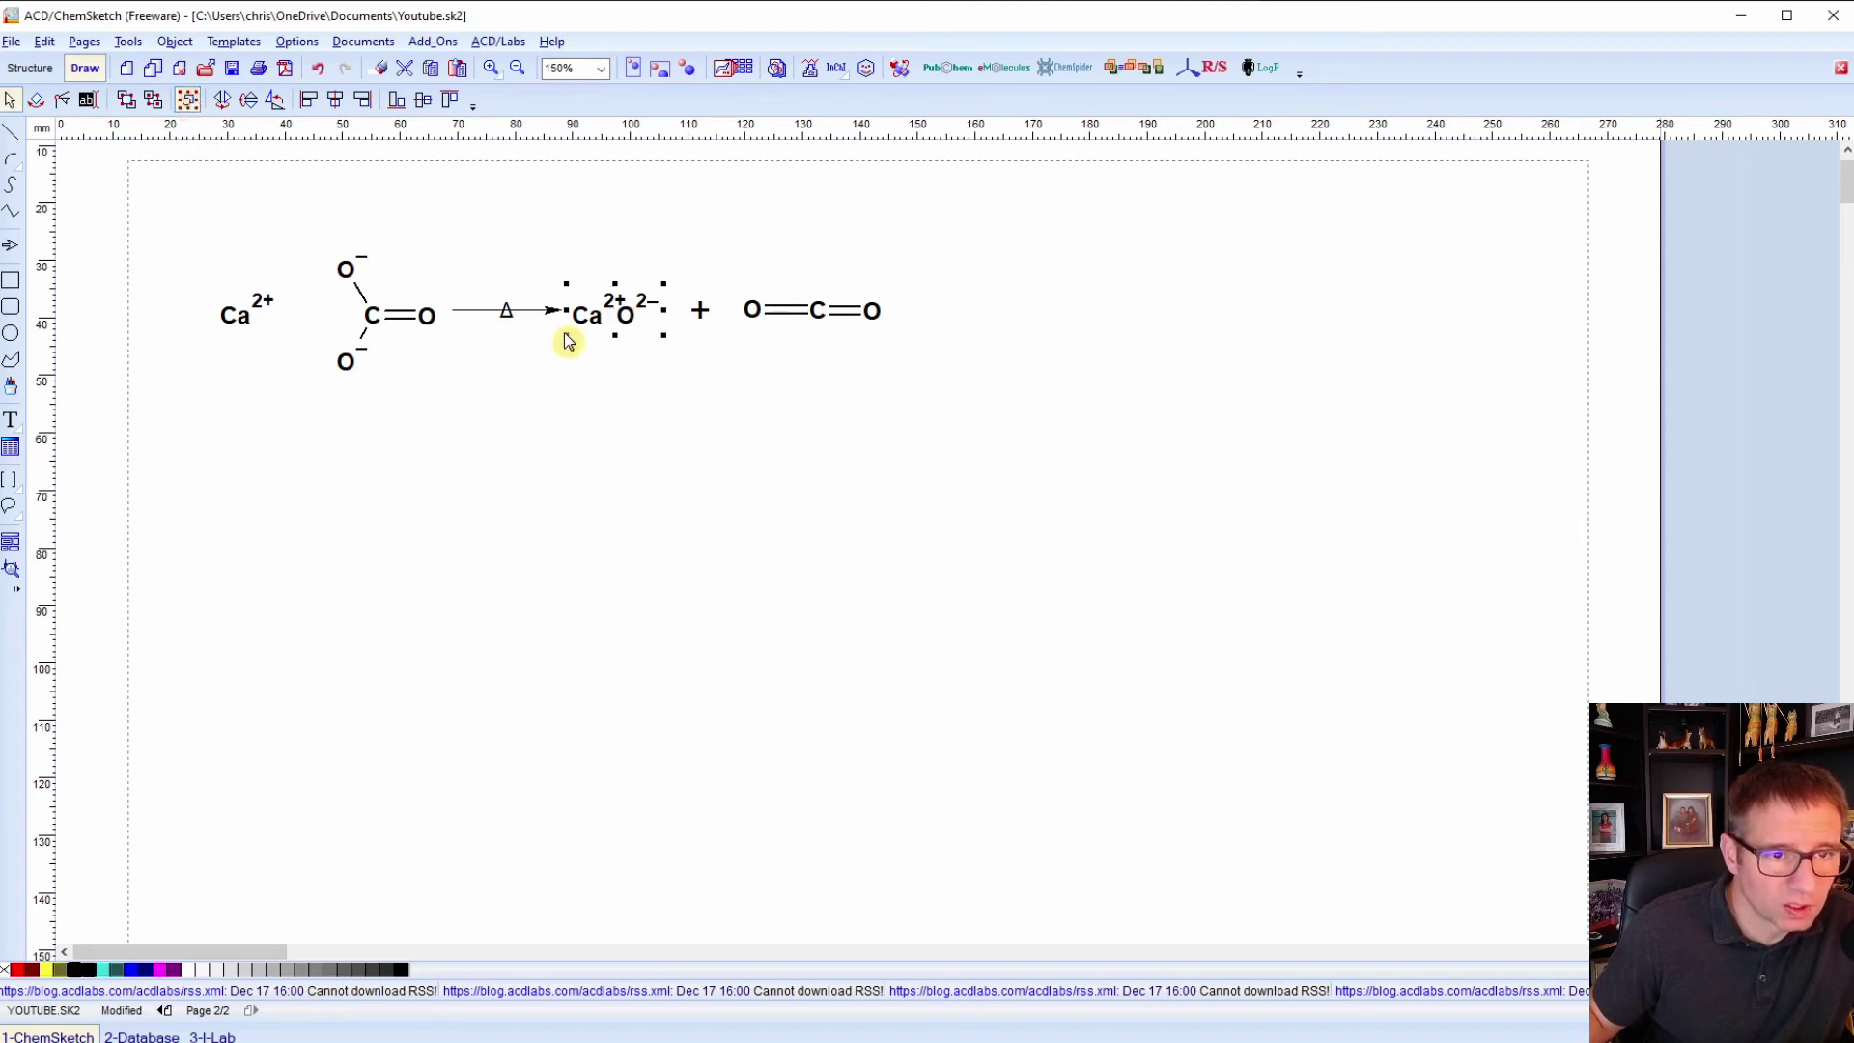
{"action": "mouse_move", "coordinate": [626, 329]}
{"action": "left_mouse_down"}
{"action": "mouse_move", "coordinate": [690, 261]}
{"action": "mouse_move", "coordinate": [651, 325]}
{"action": "left_mouse_up"}
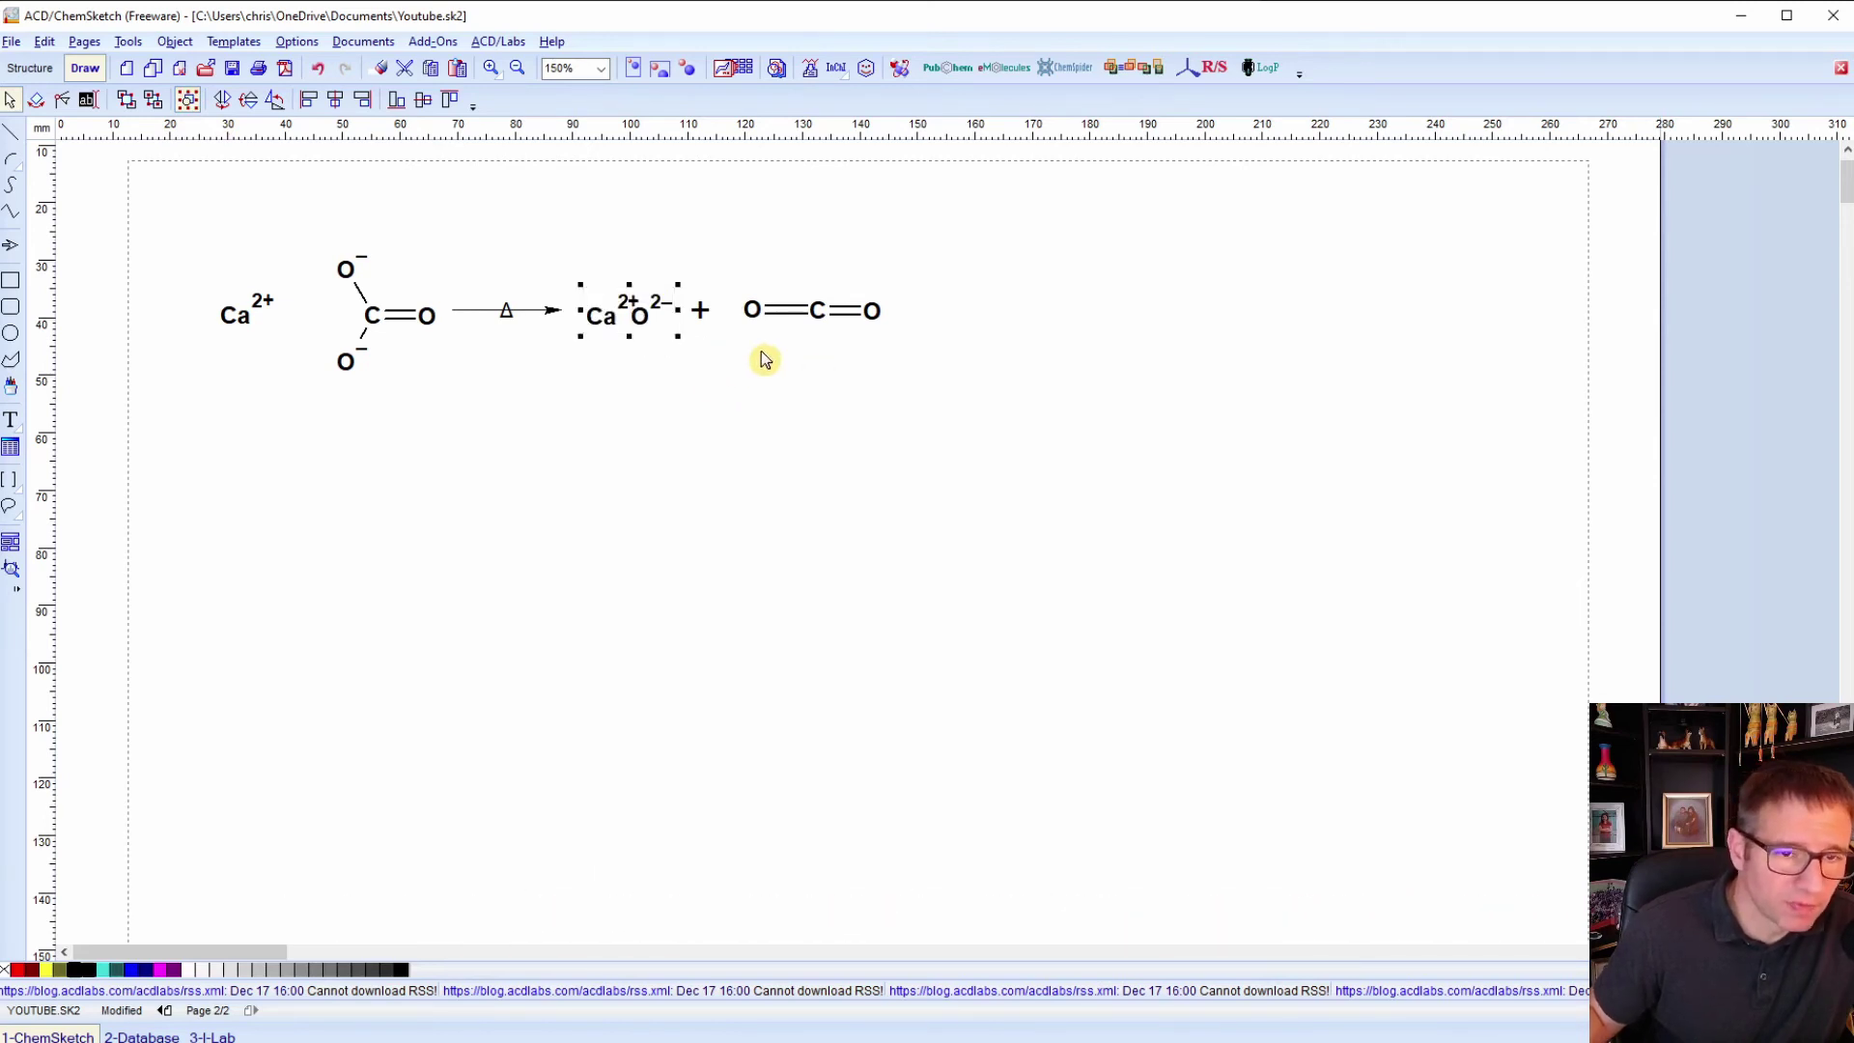
{"action": "left_click_drag", "start_coordinate": [729, 263], "coordinate": [960, 390]}
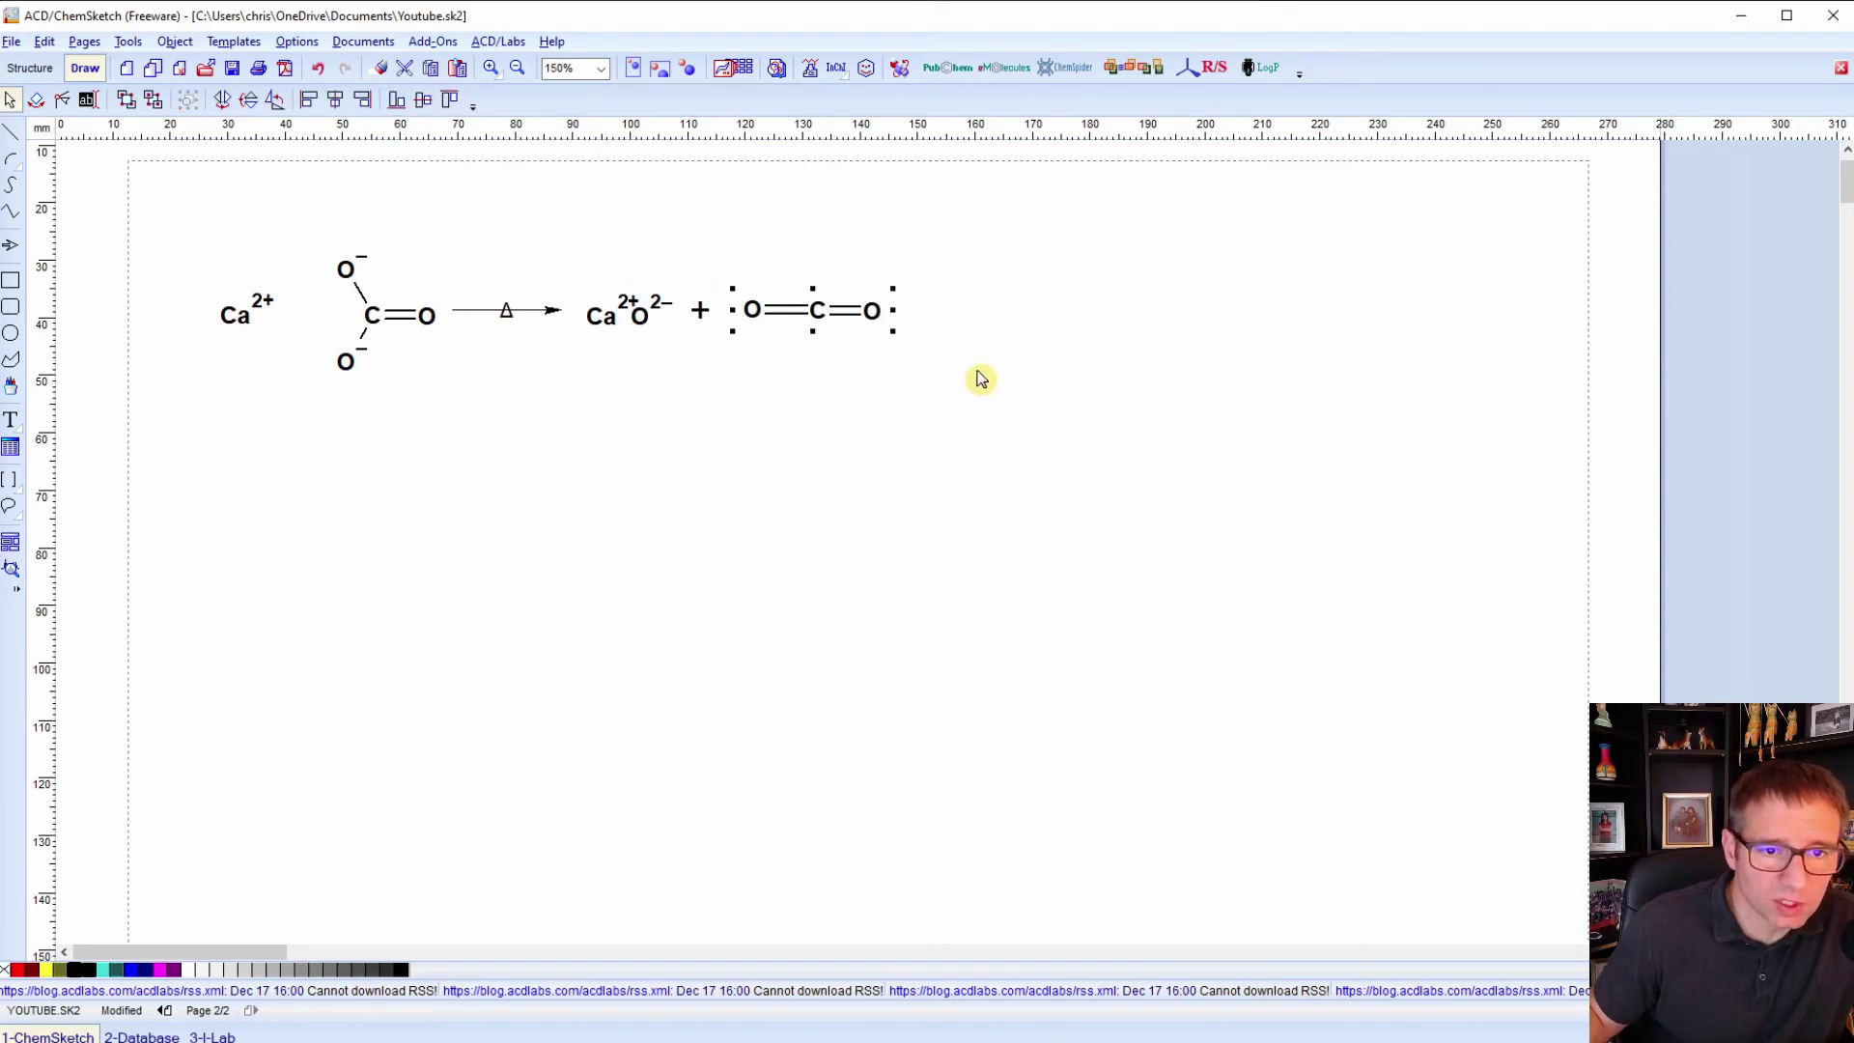
Clean the O=C=O structure geometry and move the reactant Ca2+ right beside the carbonate.
{"action": "left_click", "coordinate": [30, 68]}
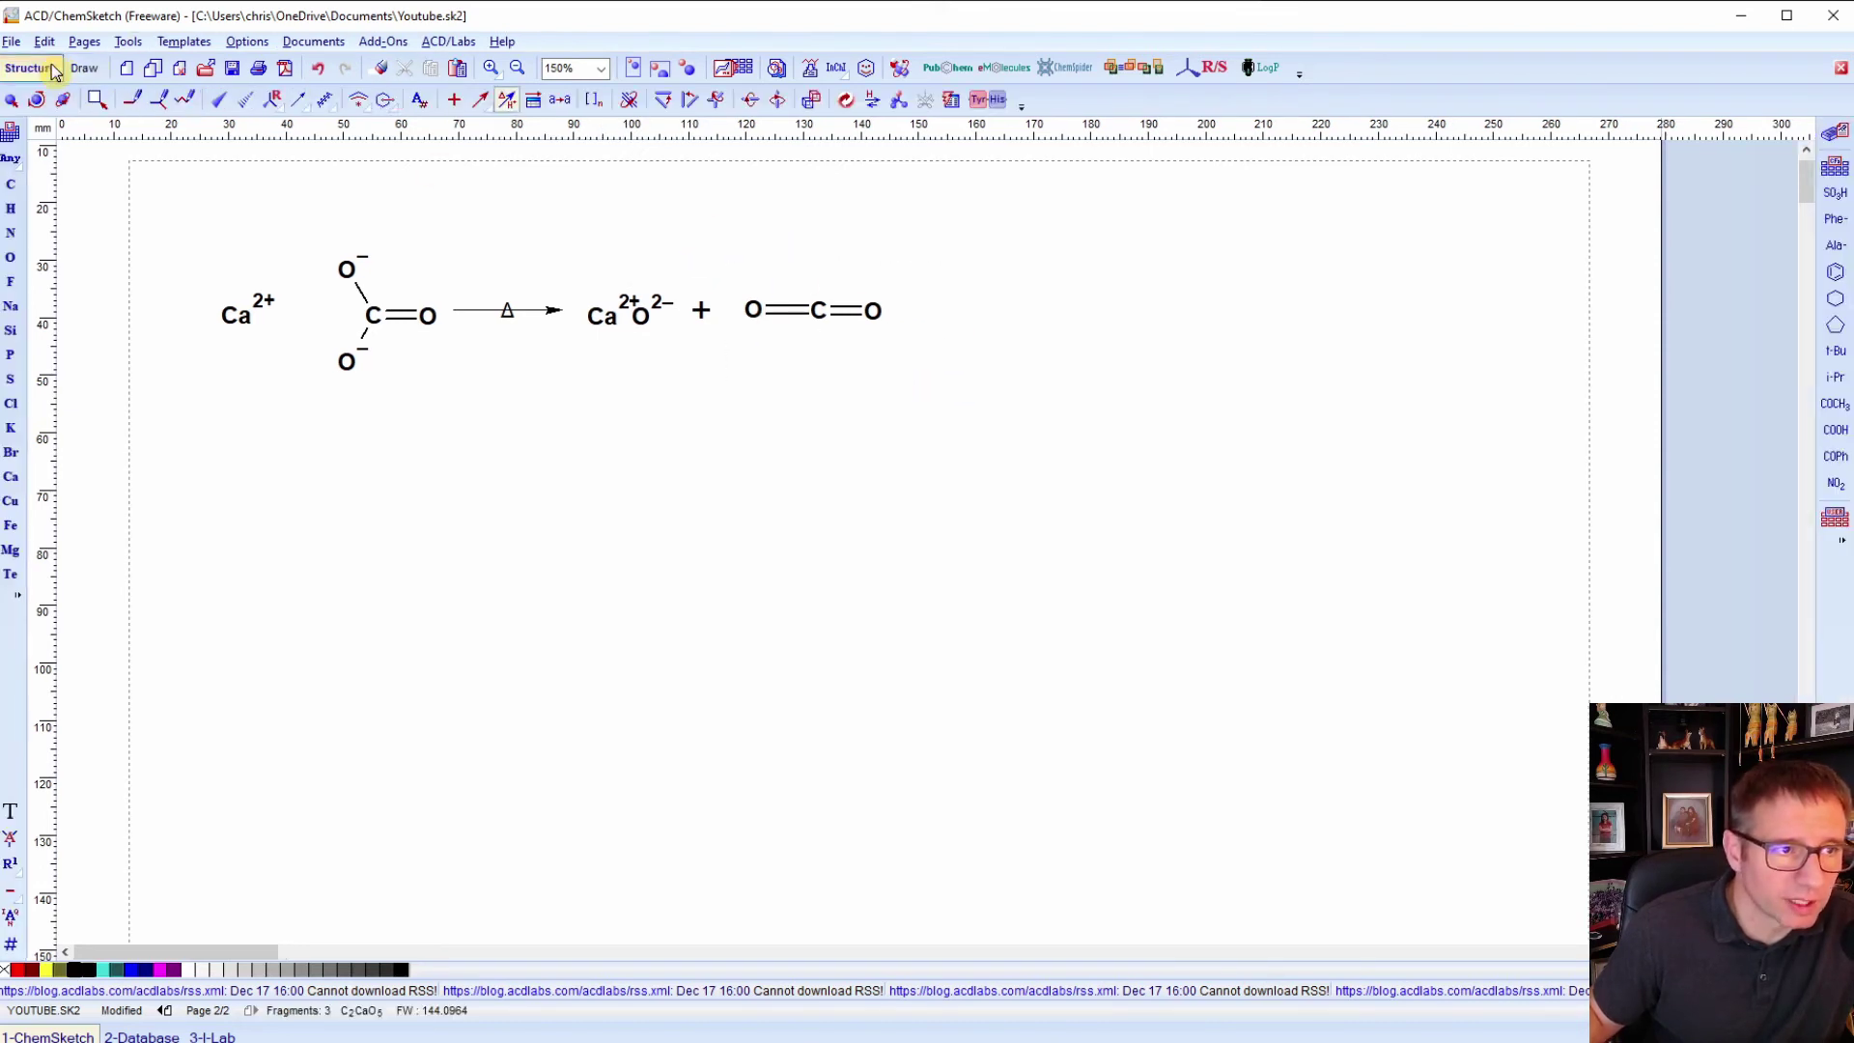
{"action": "left_click", "coordinate": [849, 102]}
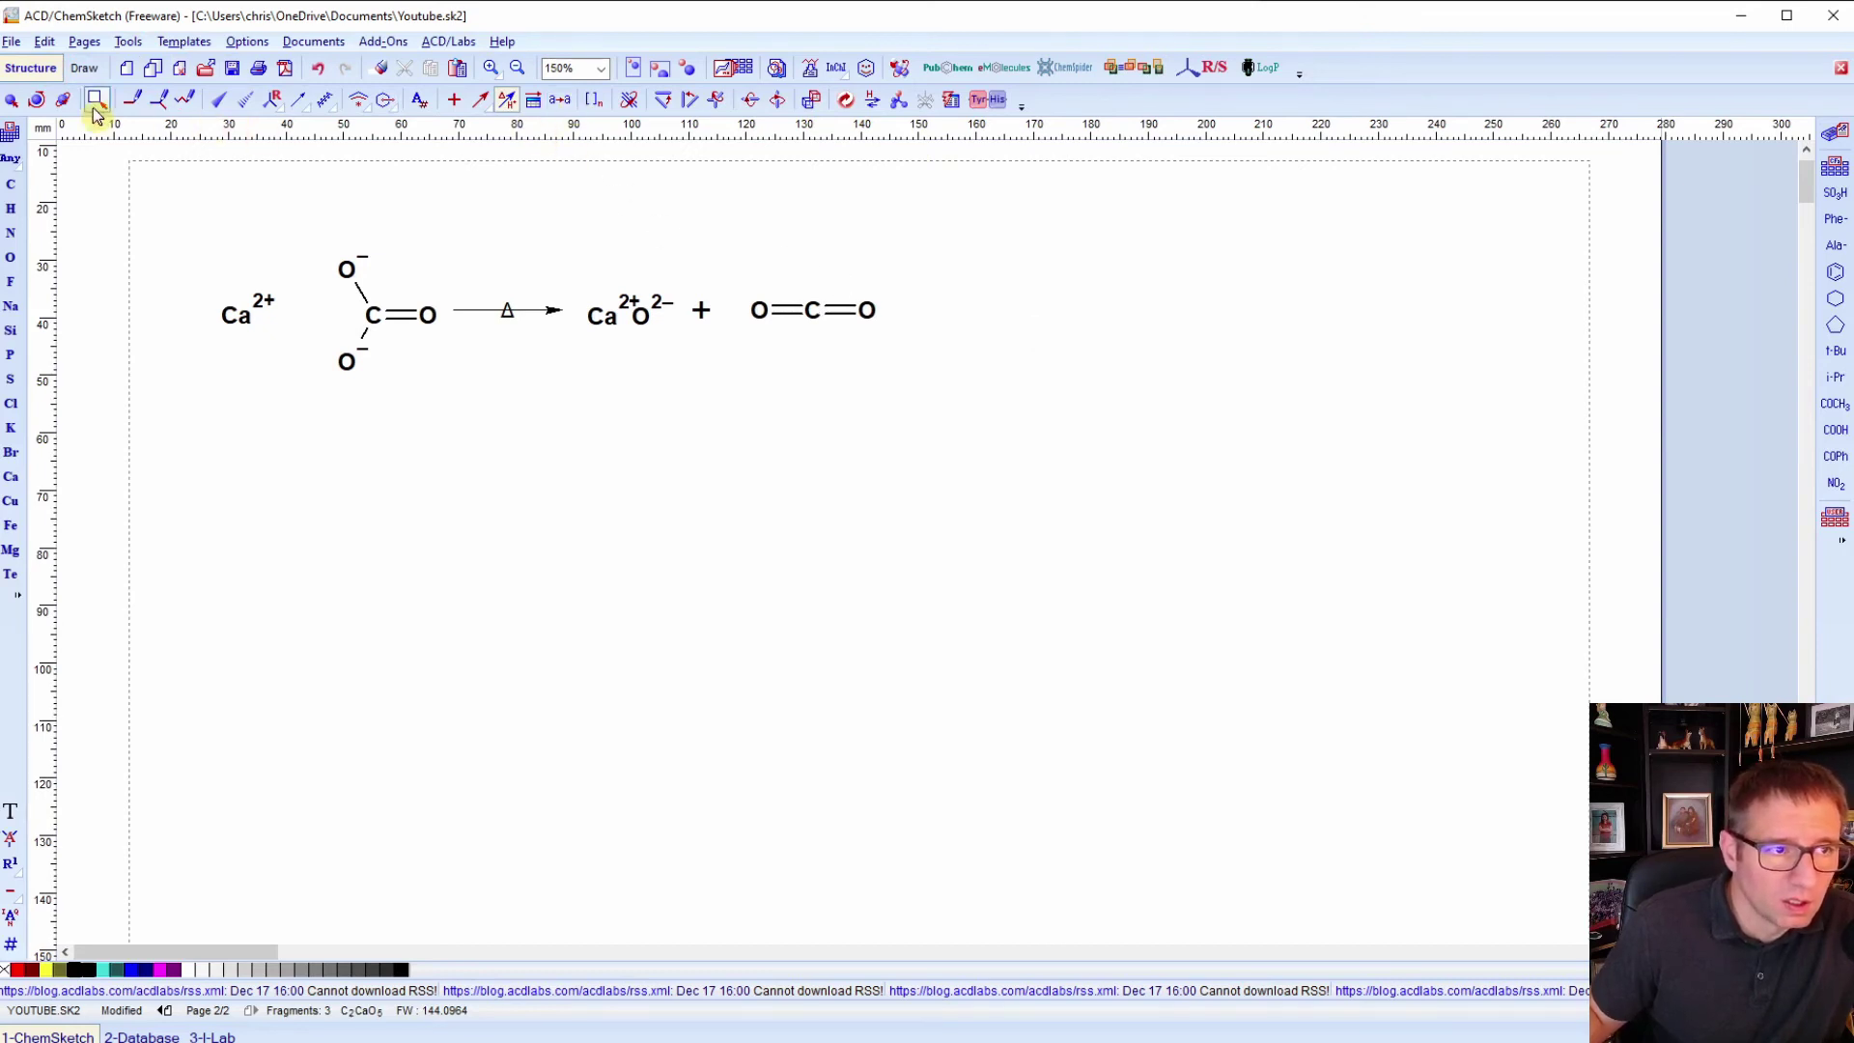
{"action": "left_click", "coordinate": [84, 68]}
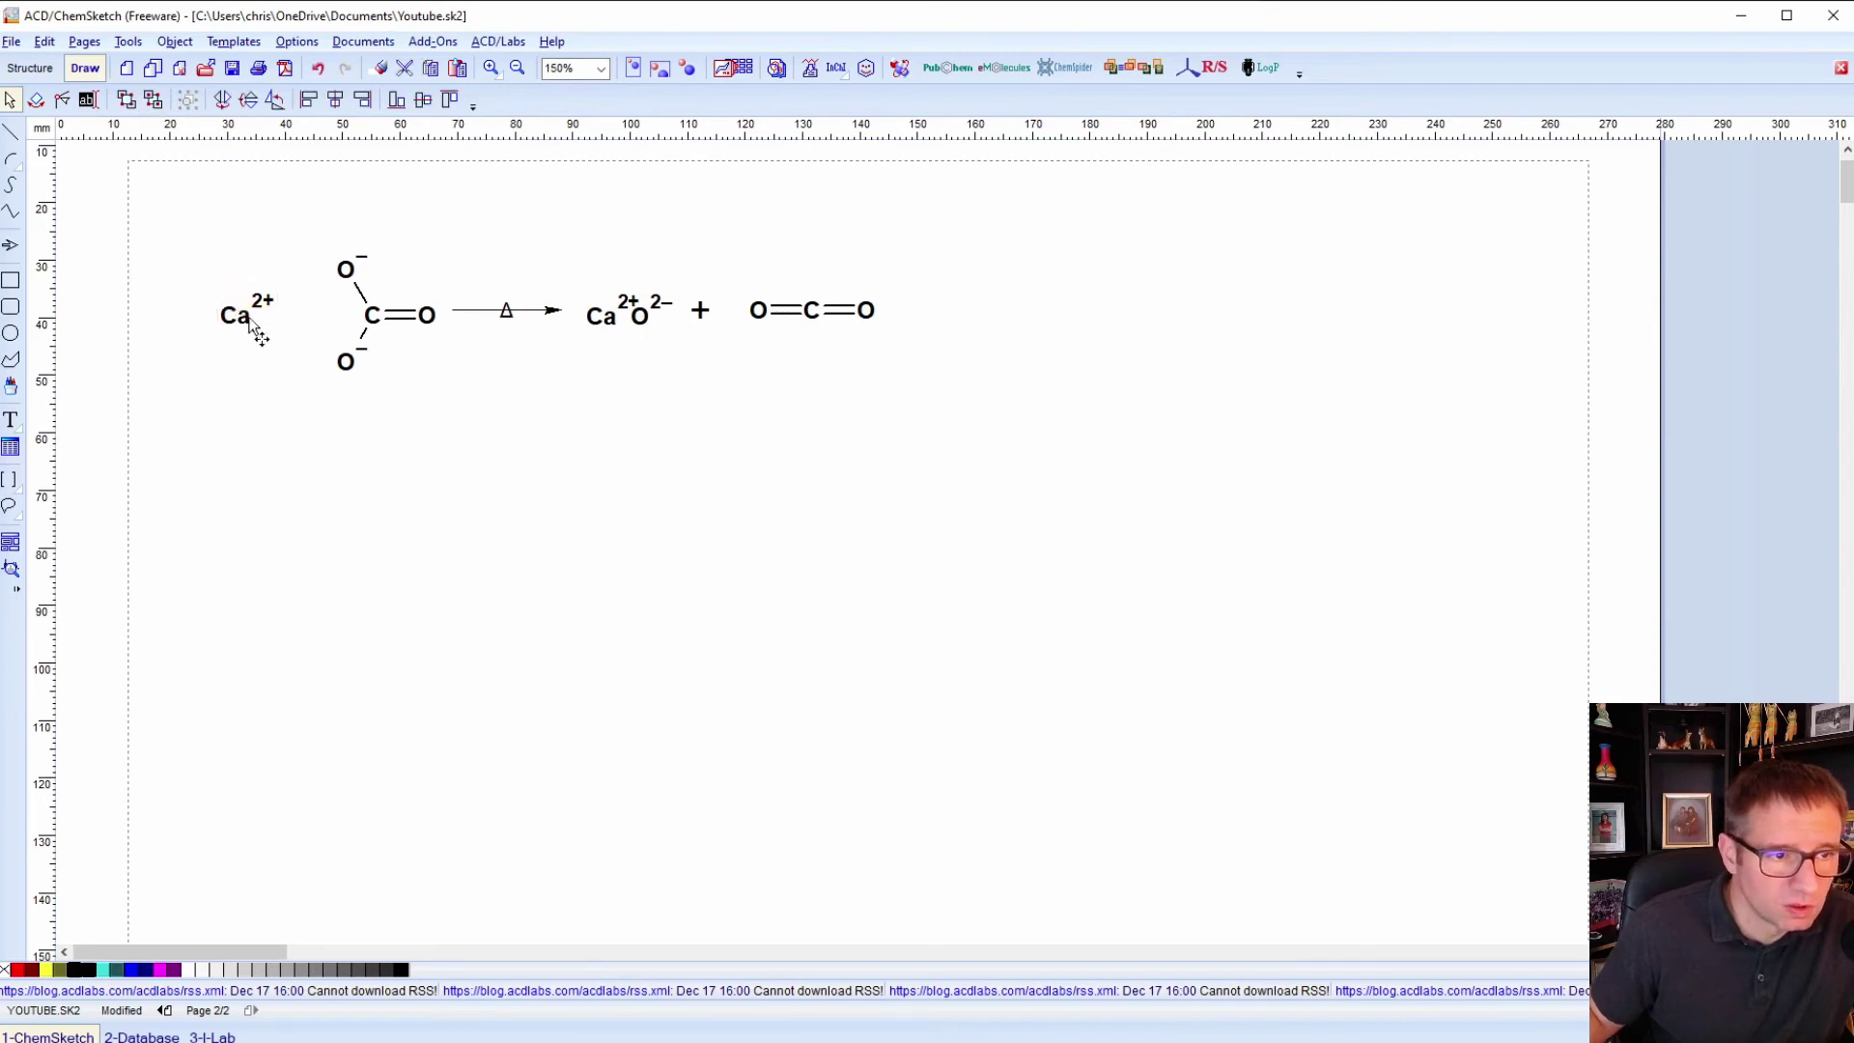
{"action": "left_click_drag", "start_coordinate": [242, 324], "coordinate": [302, 336]}
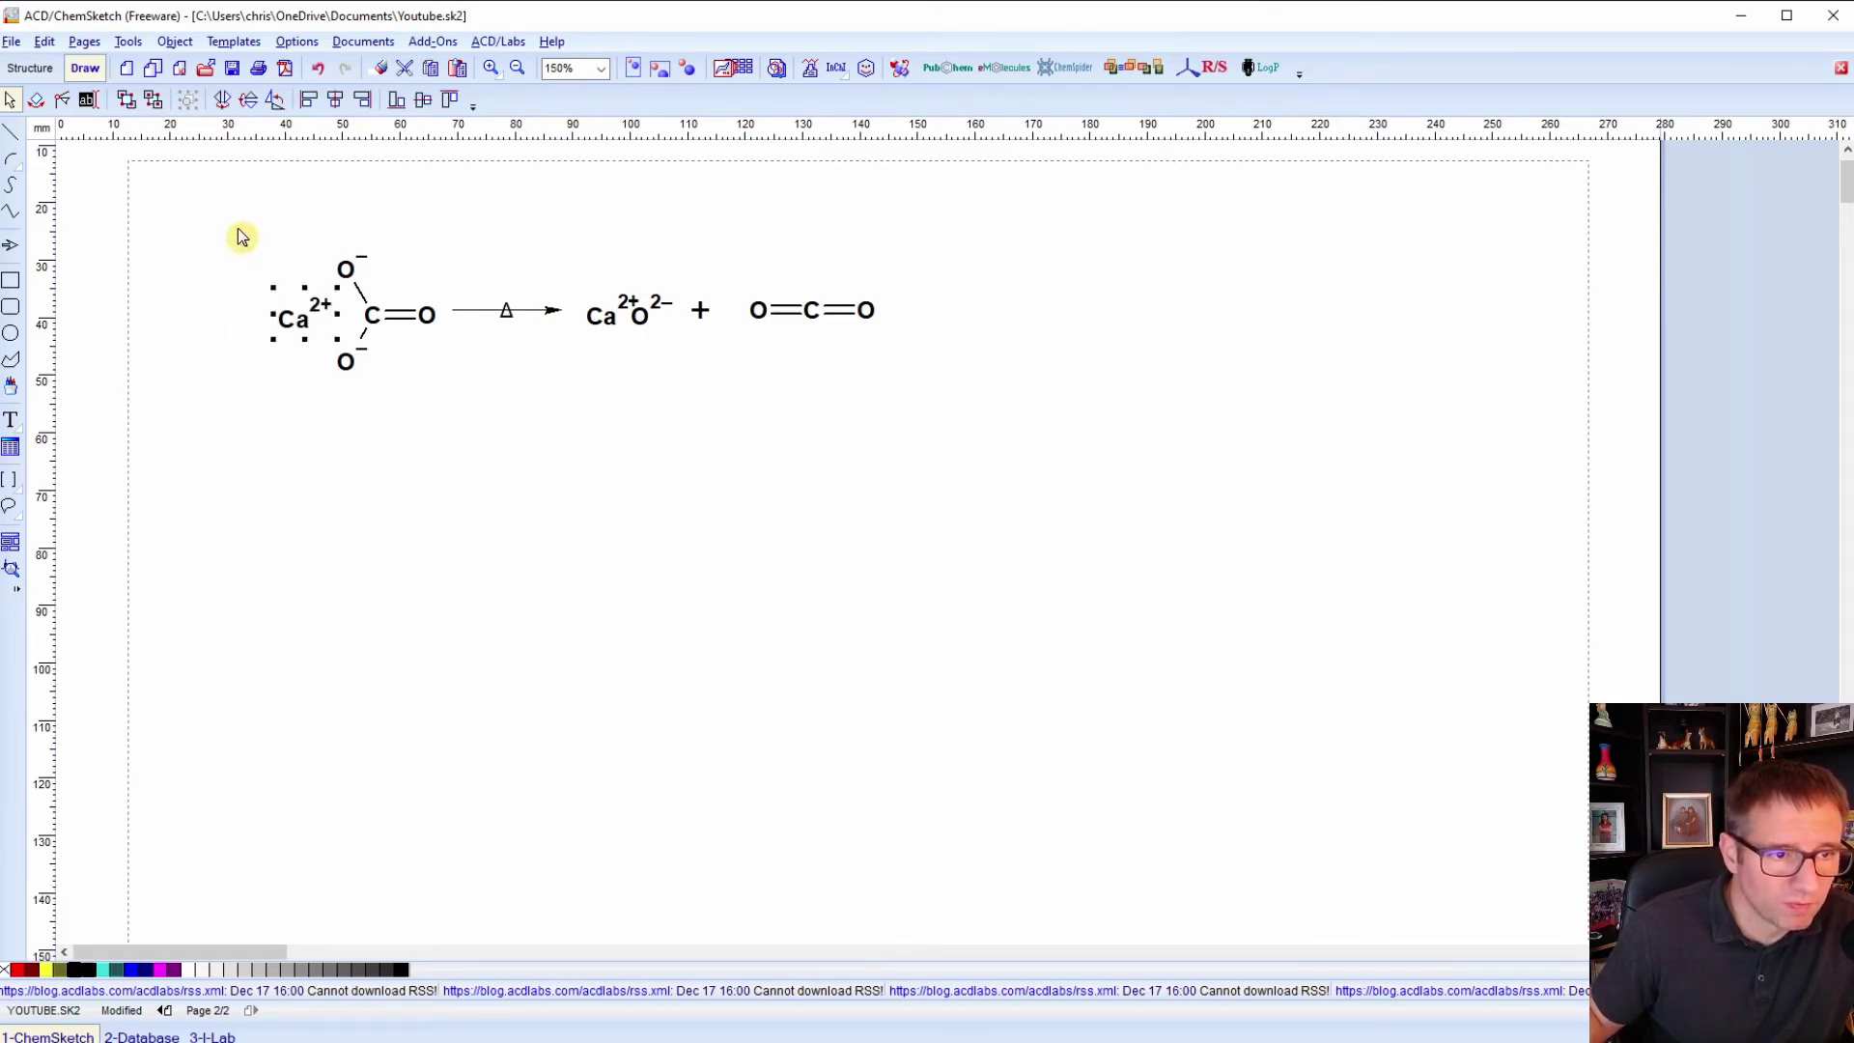
Vertically centre the reactant Ca2+ with the carbonate ion.
{"action": "left_click_drag", "start_coordinate": [232, 228], "coordinate": [455, 401]}
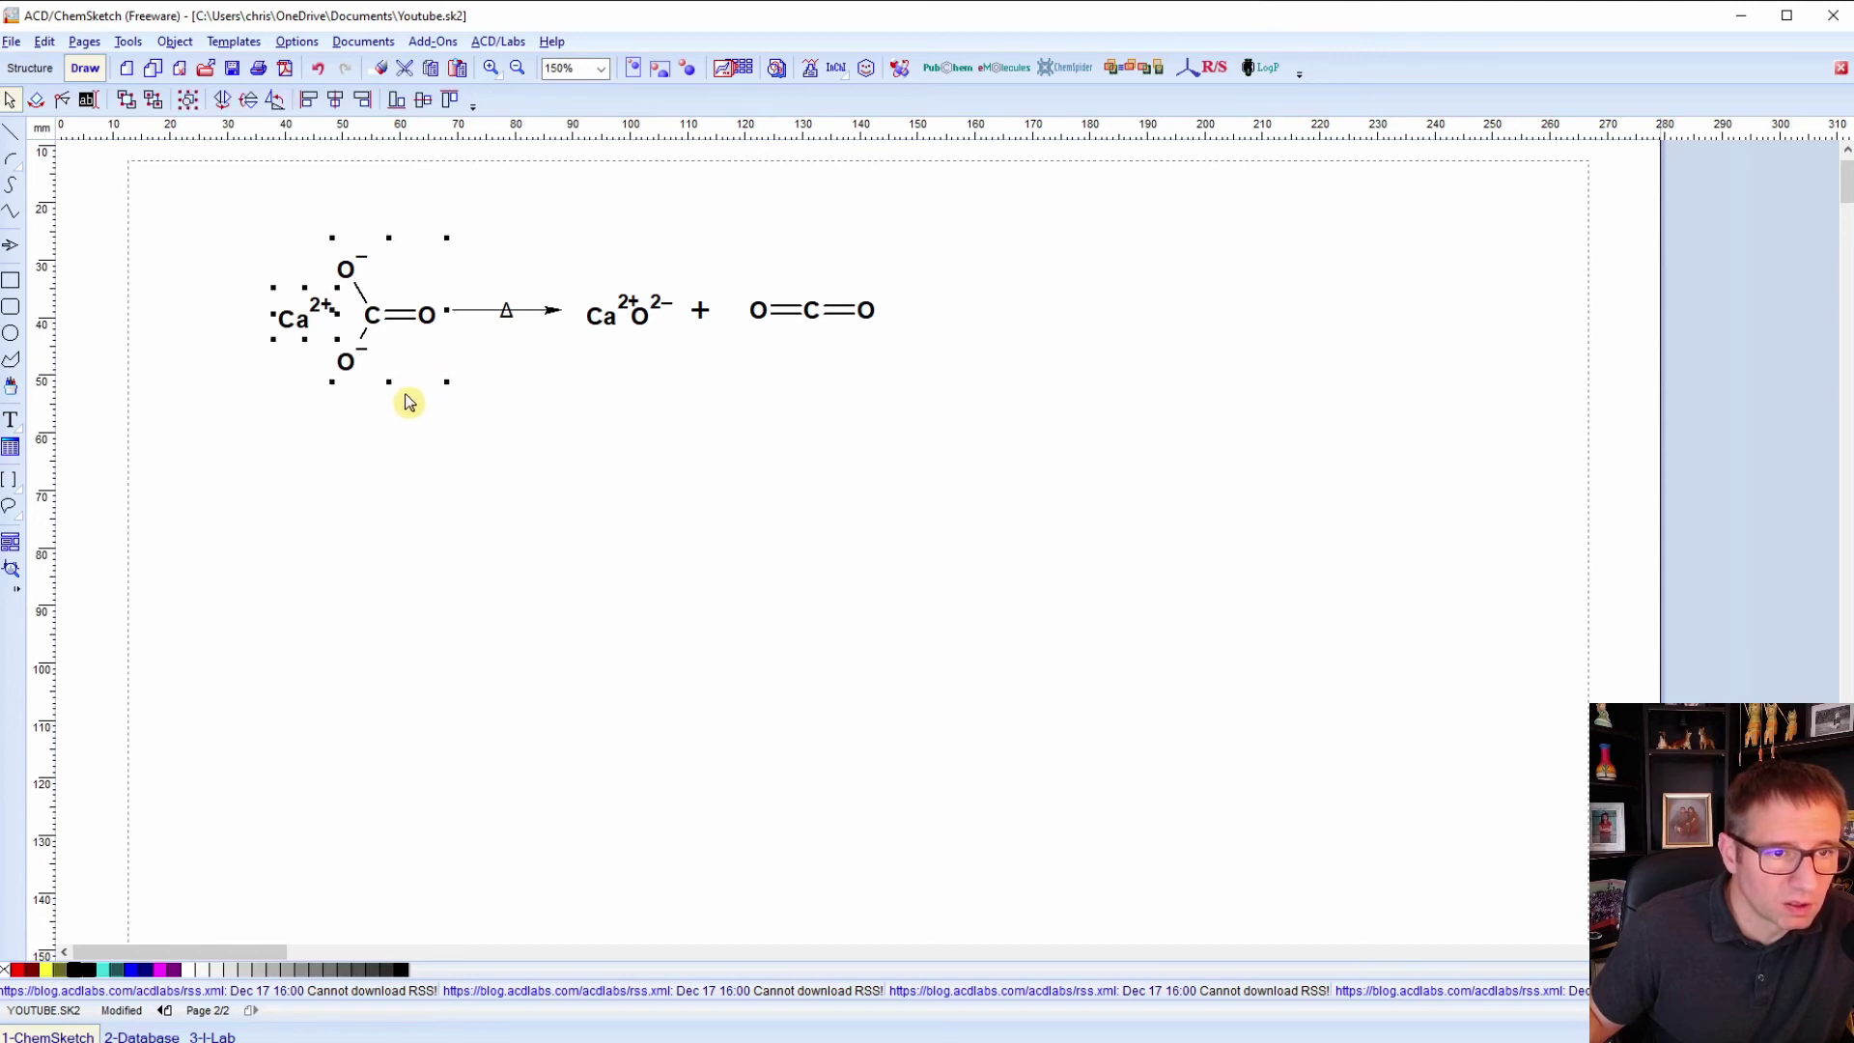
{"action": "left_click", "coordinate": [423, 99]}
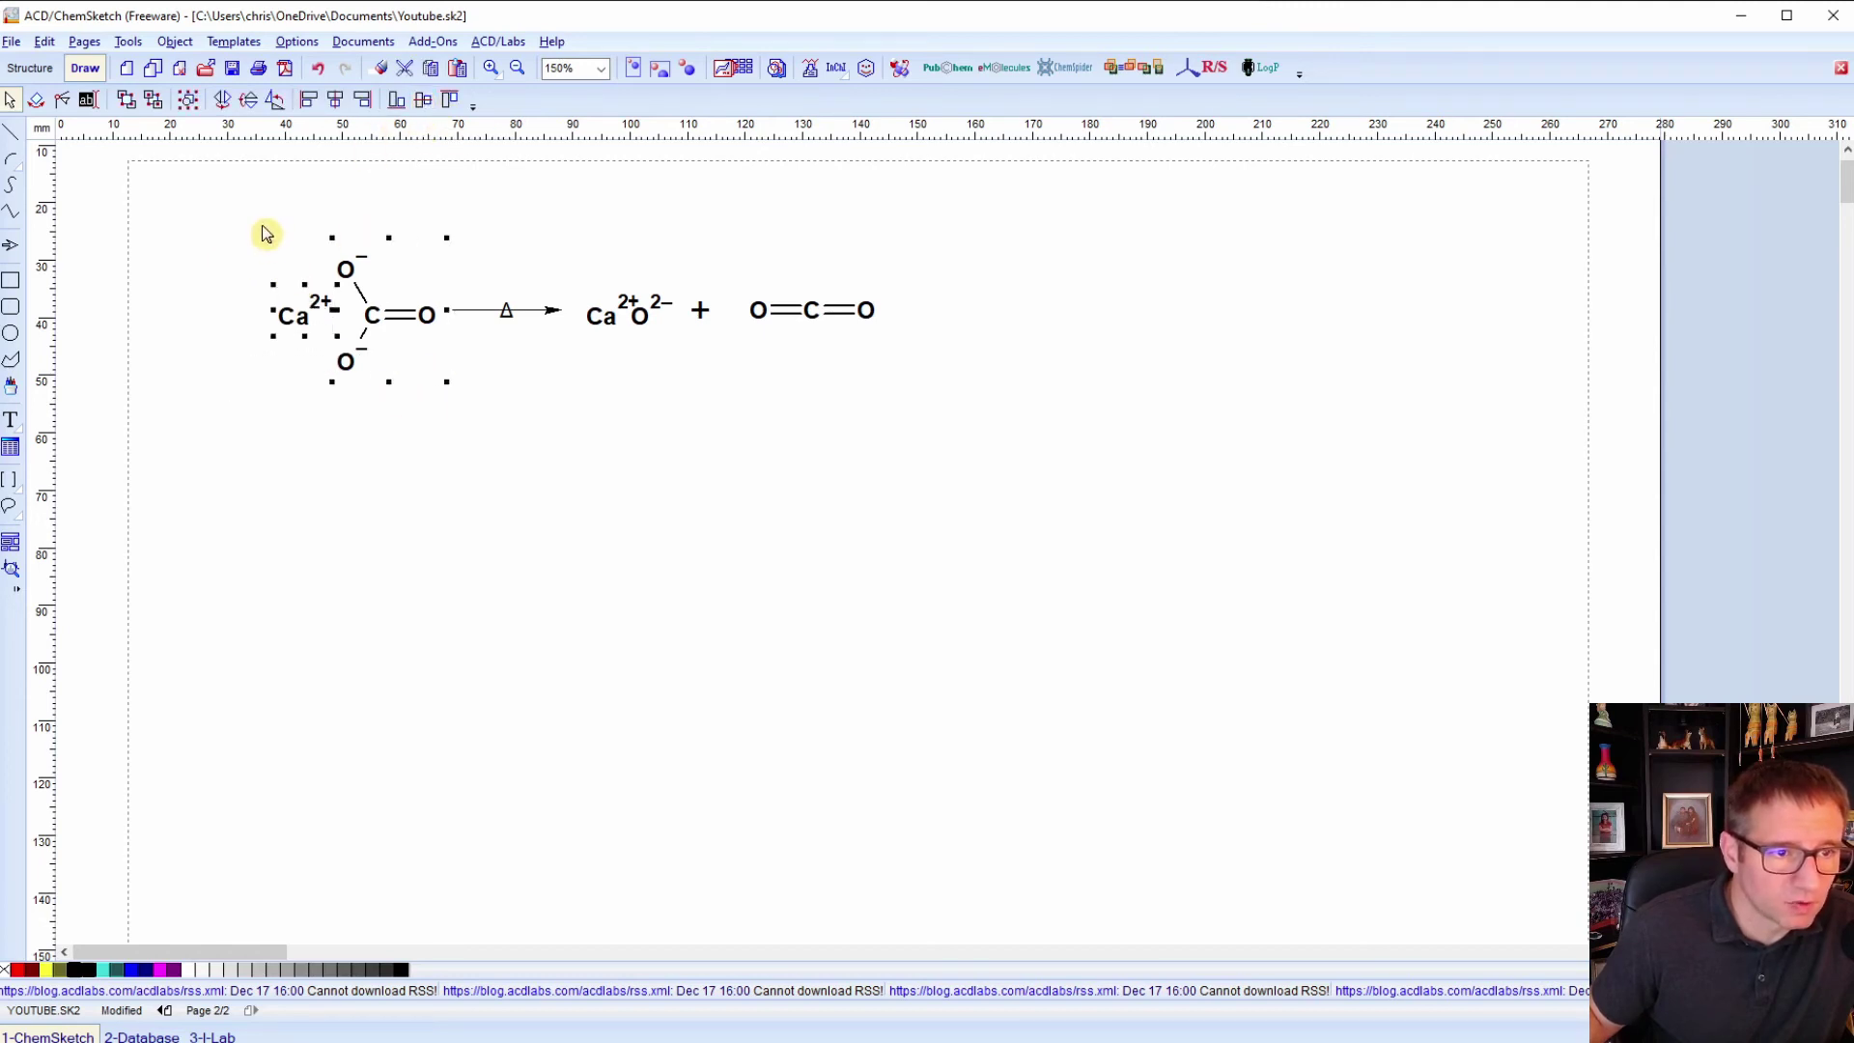
{"action": "left_click_drag", "start_coordinate": [209, 184], "coordinate": [927, 470]}
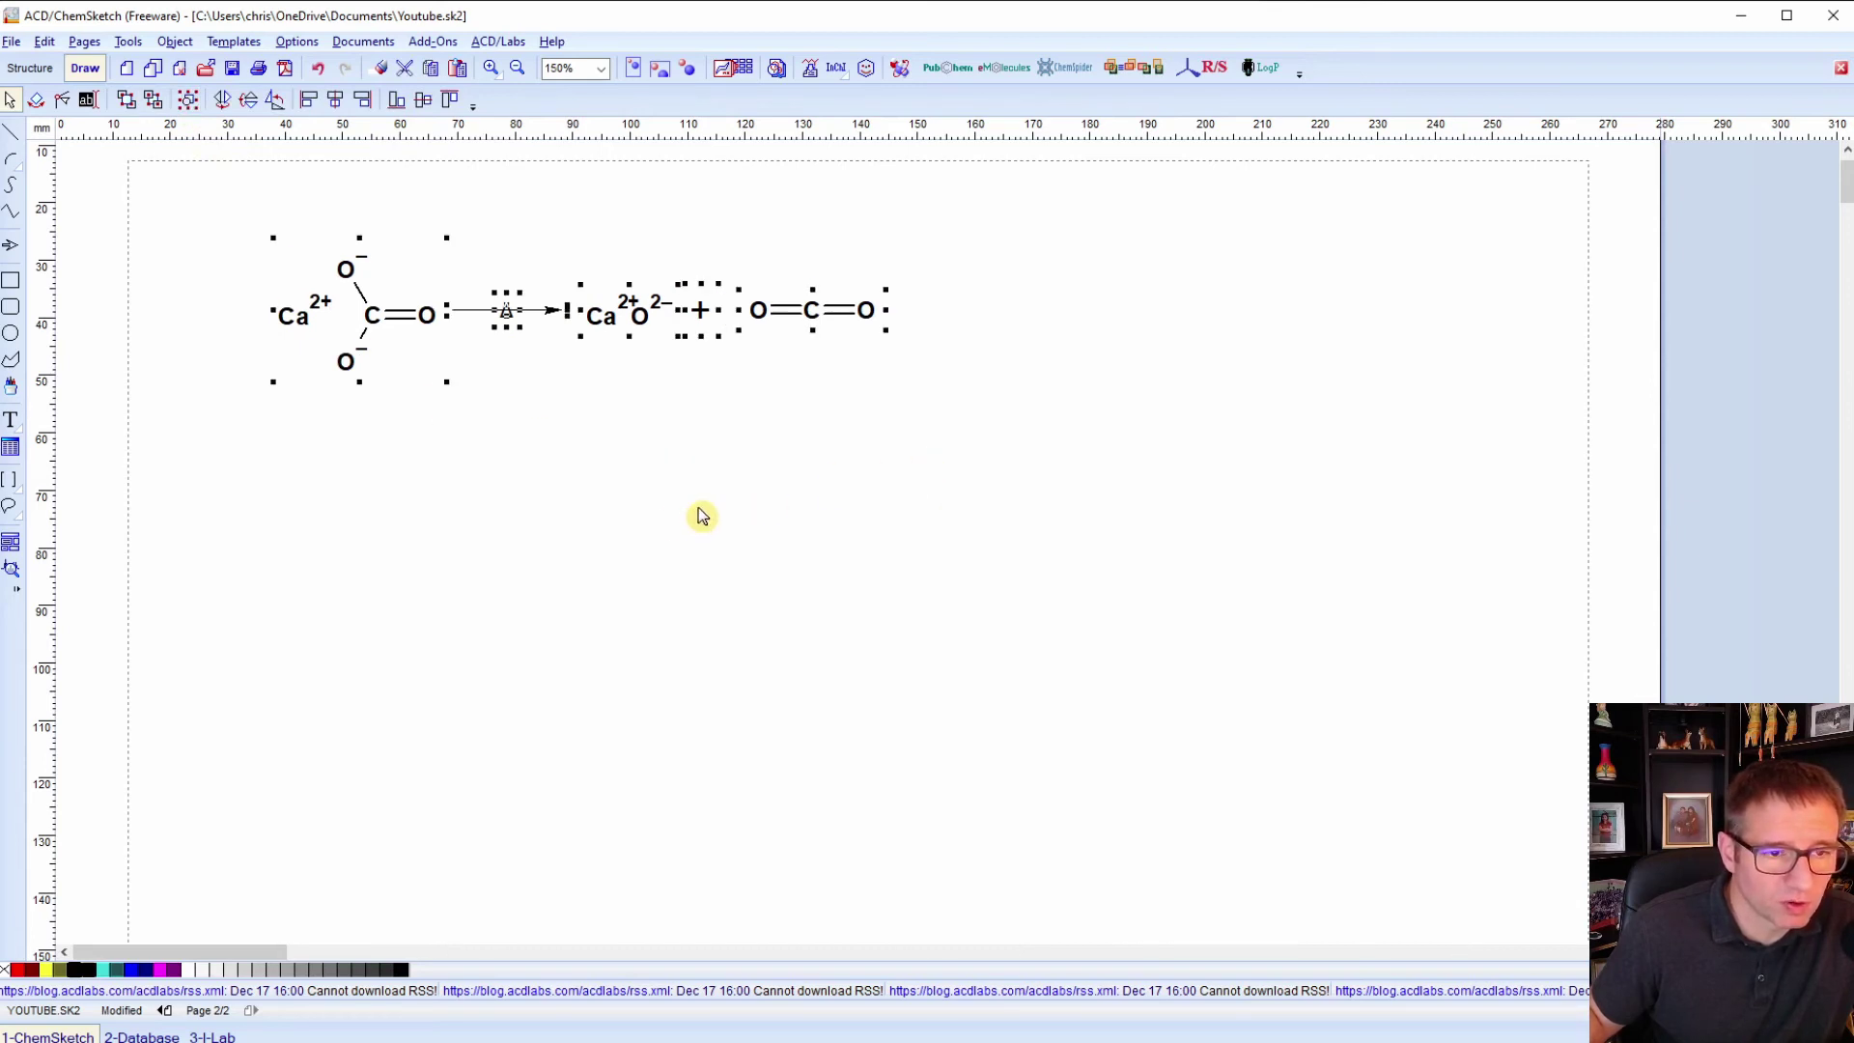
{"action": "left_click", "coordinate": [676, 519]}
Raise the Δ label slightly above the arrow, leaving the rest of the reaction in place.
{"action": "left_click", "coordinate": [507, 311]}
{"action": "key", "text": "Up"}
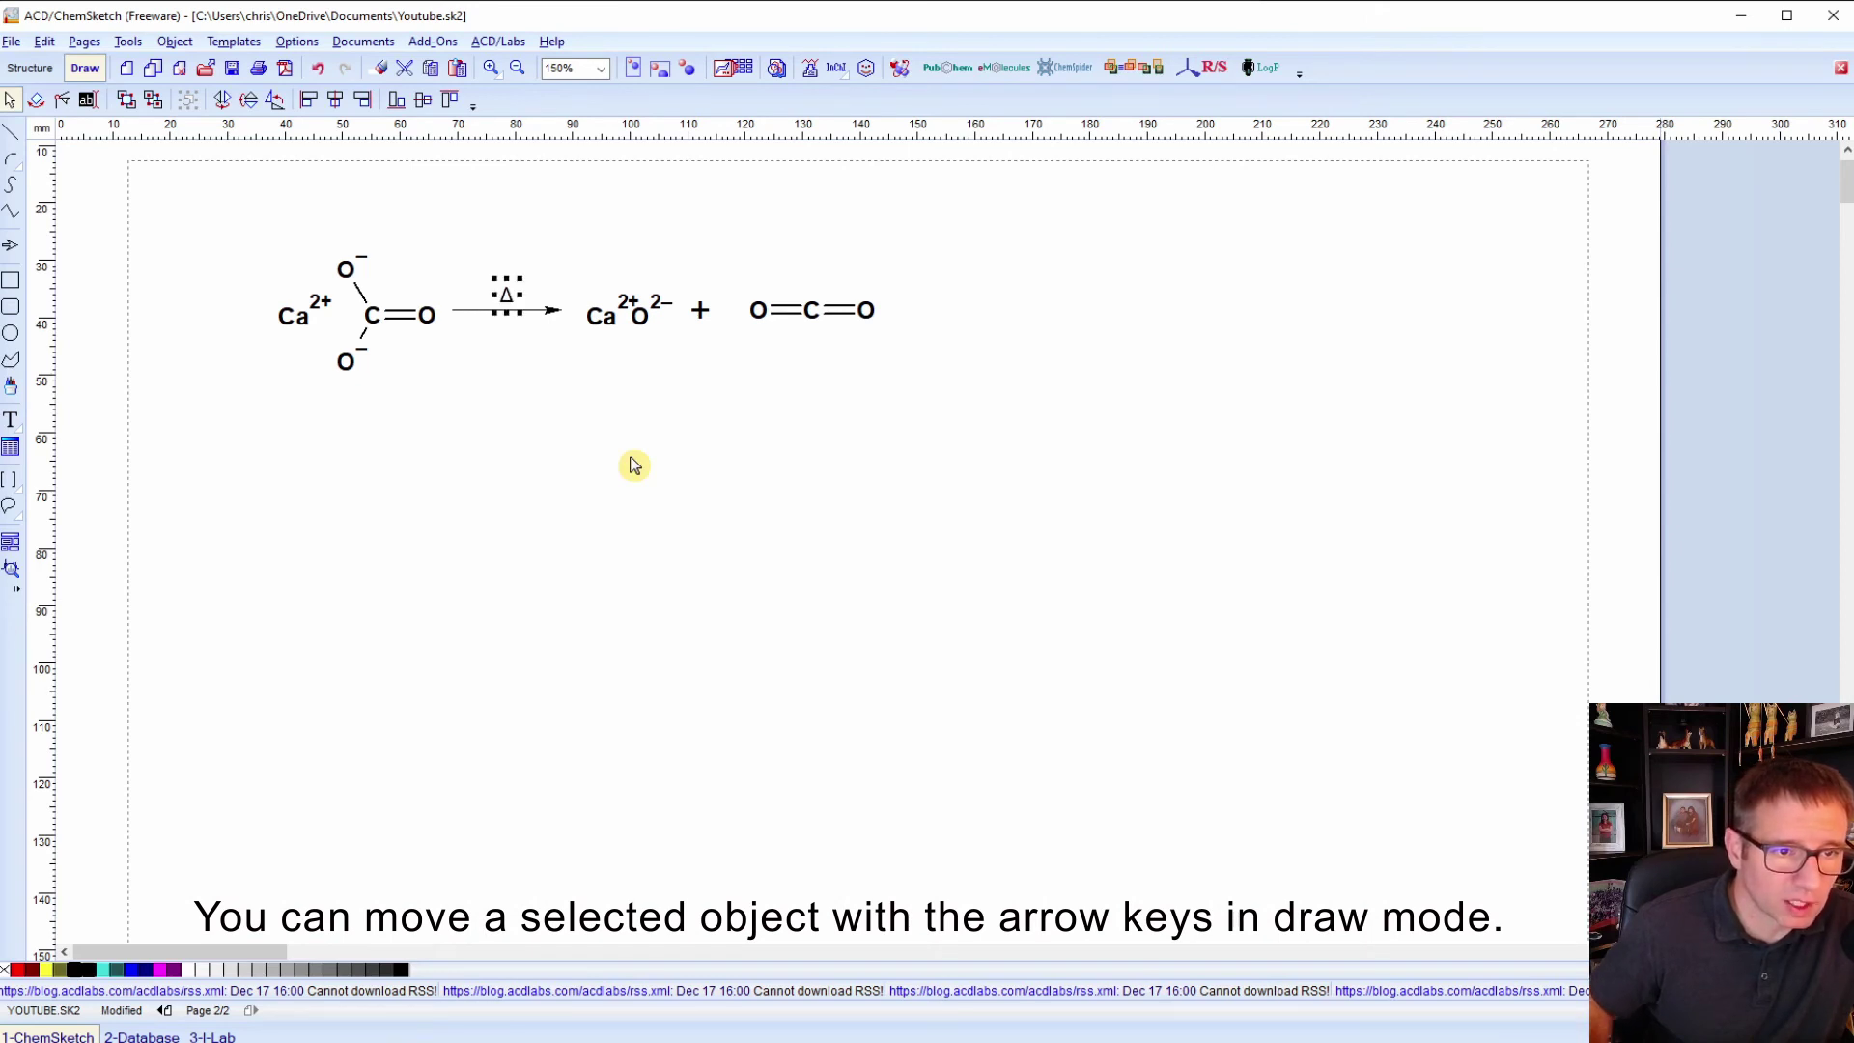
{"action": "left_click_drag", "start_coordinate": [446, 256], "coordinate": [570, 349]}
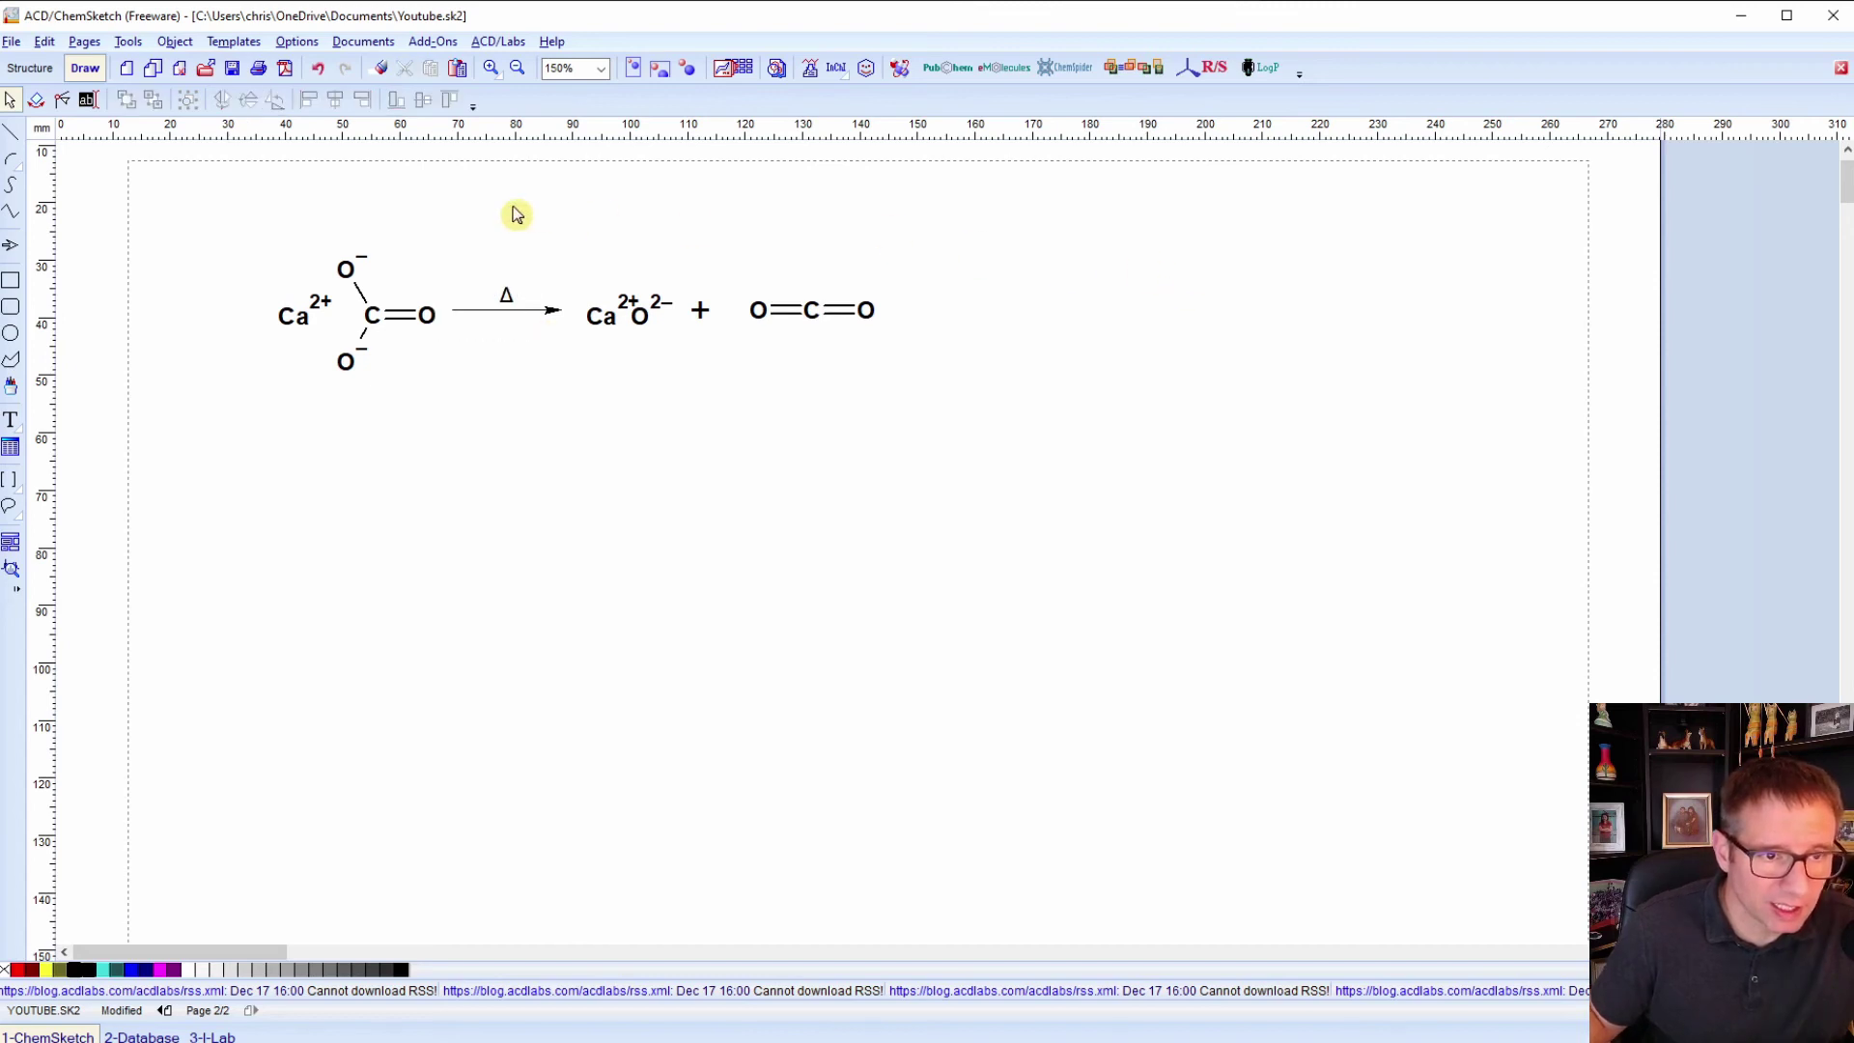
{"action": "left_click_drag", "start_coordinate": [215, 214], "coordinate": [1052, 426]}
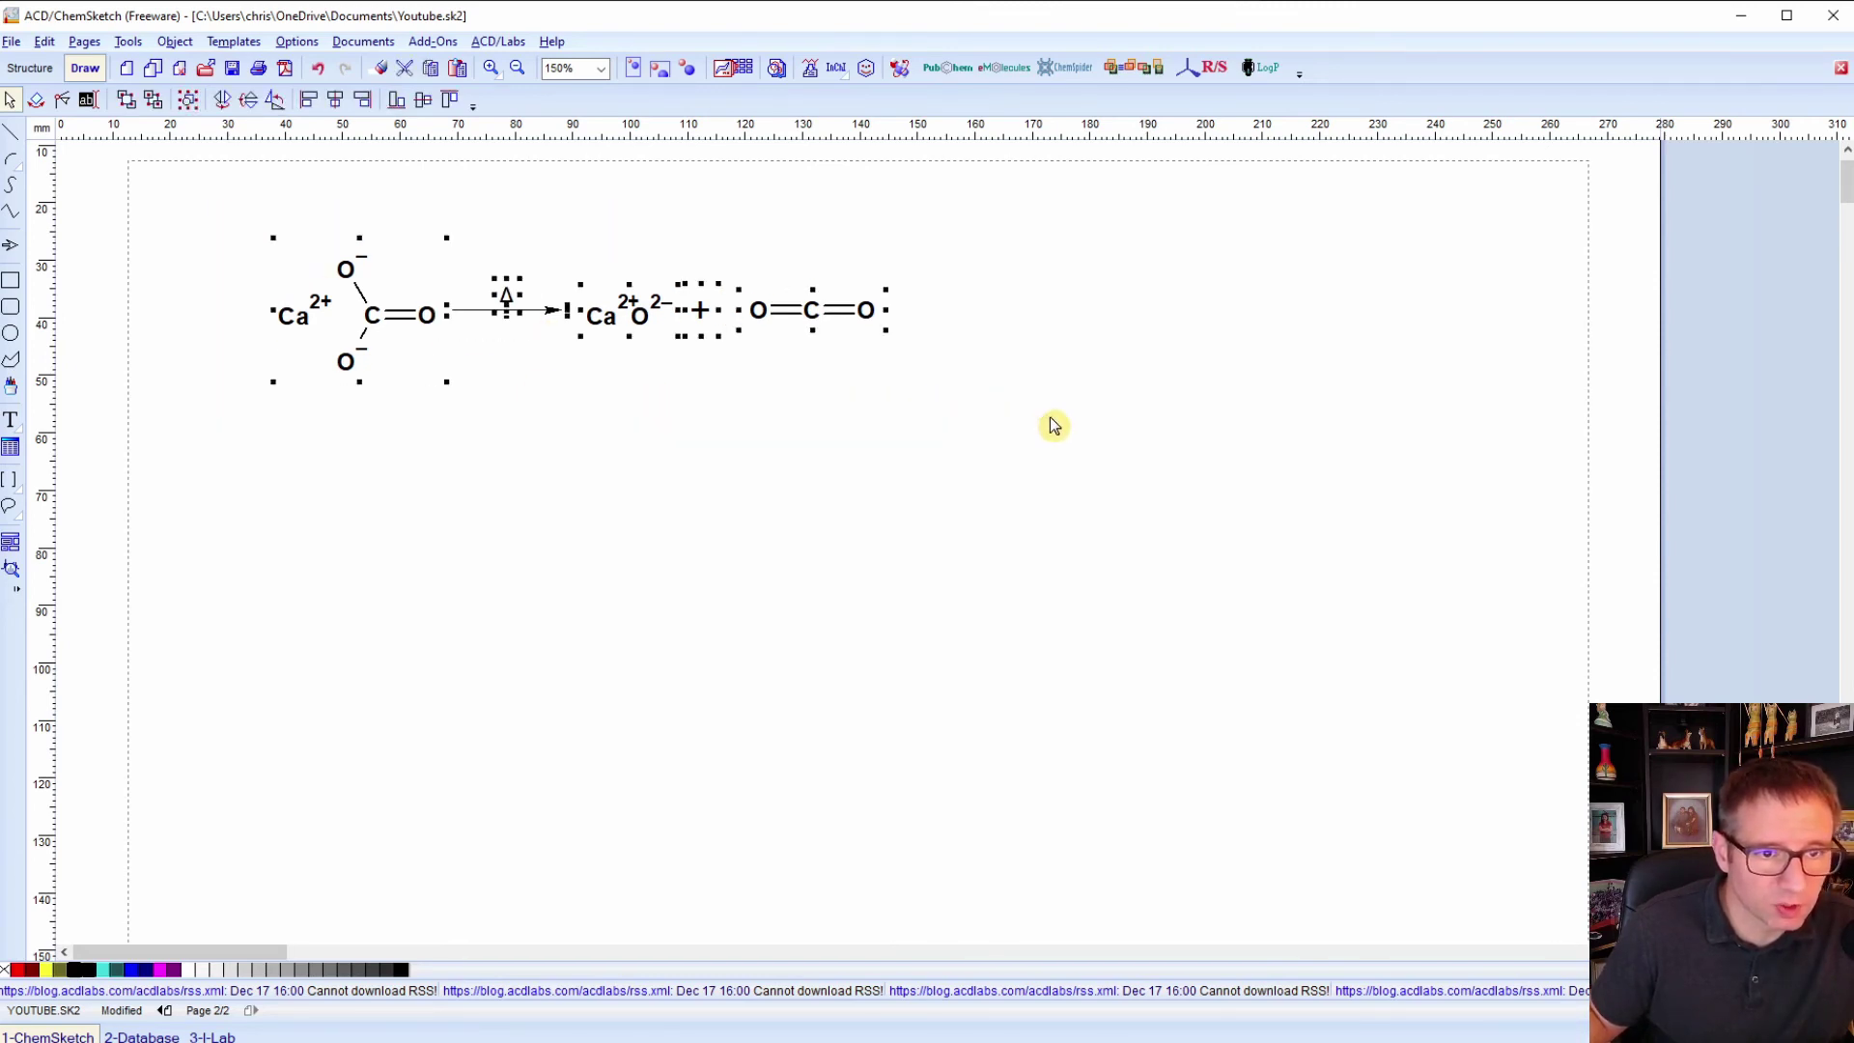
{"action": "left_click", "coordinate": [509, 305]}
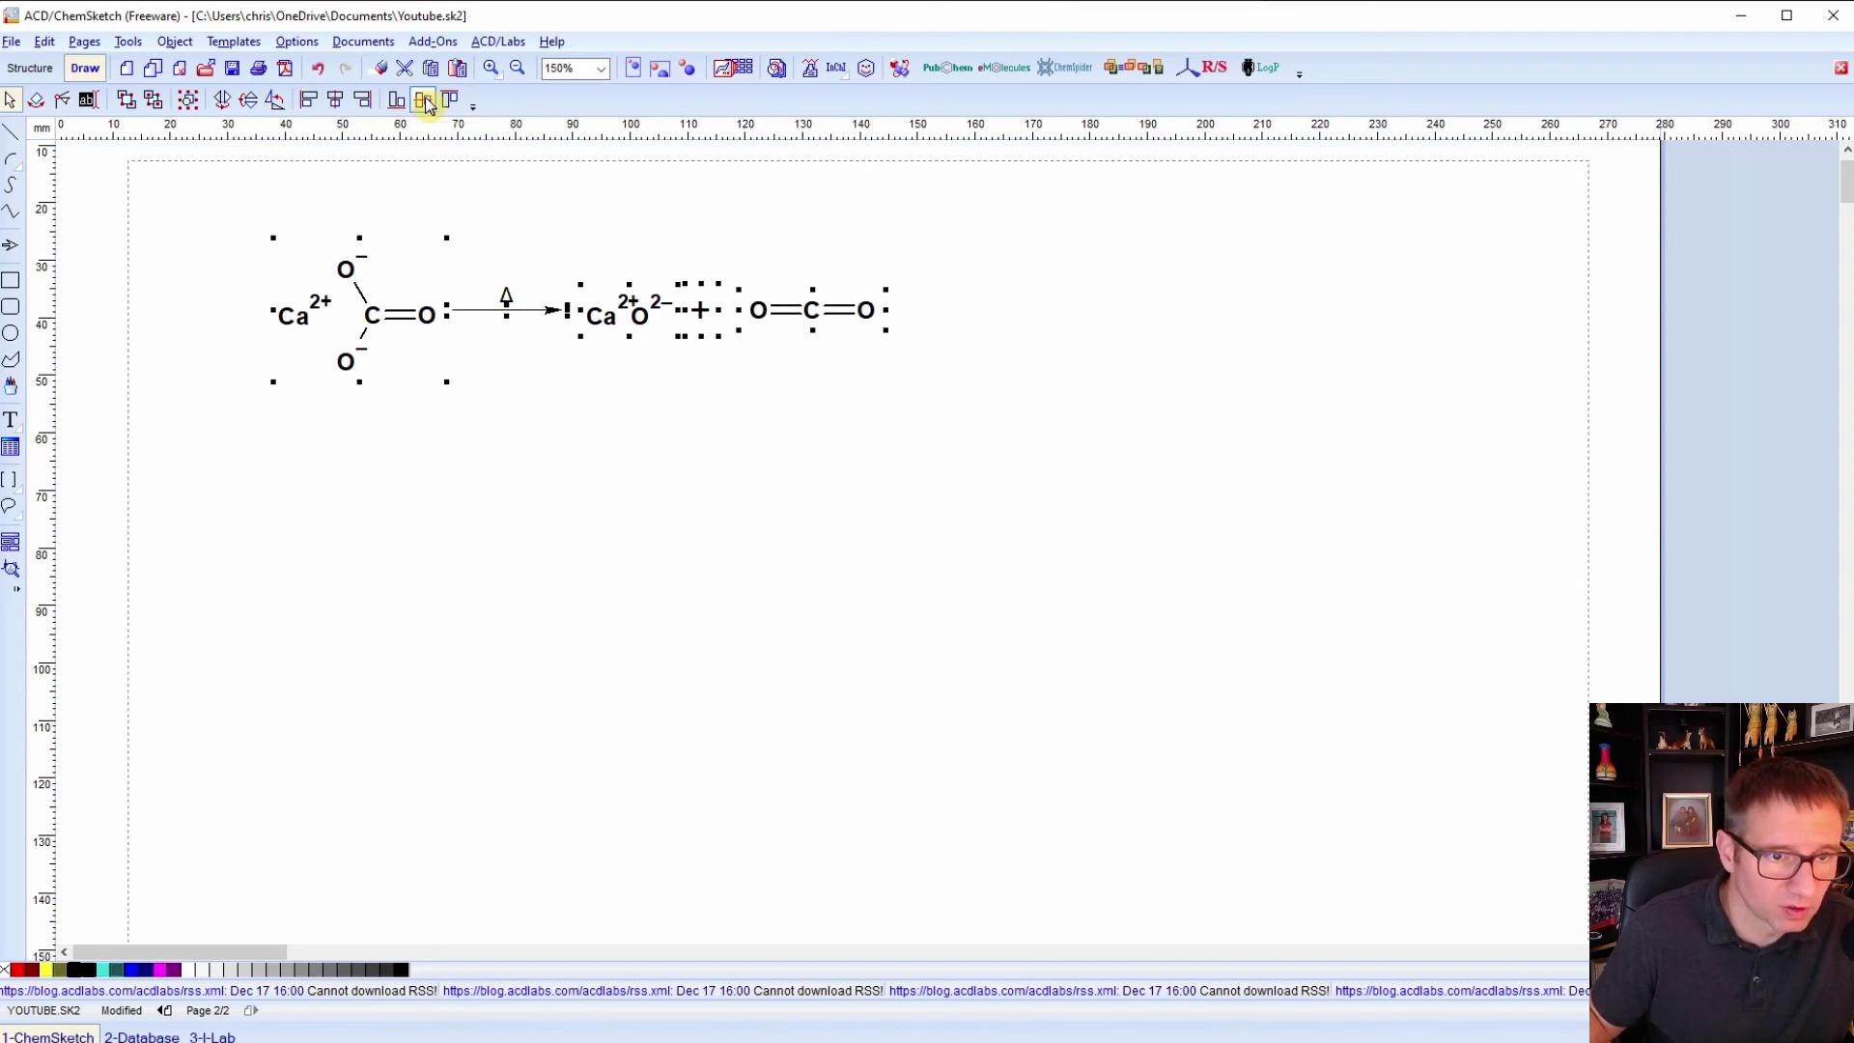
{"action": "left_click", "coordinate": [867, 413]}
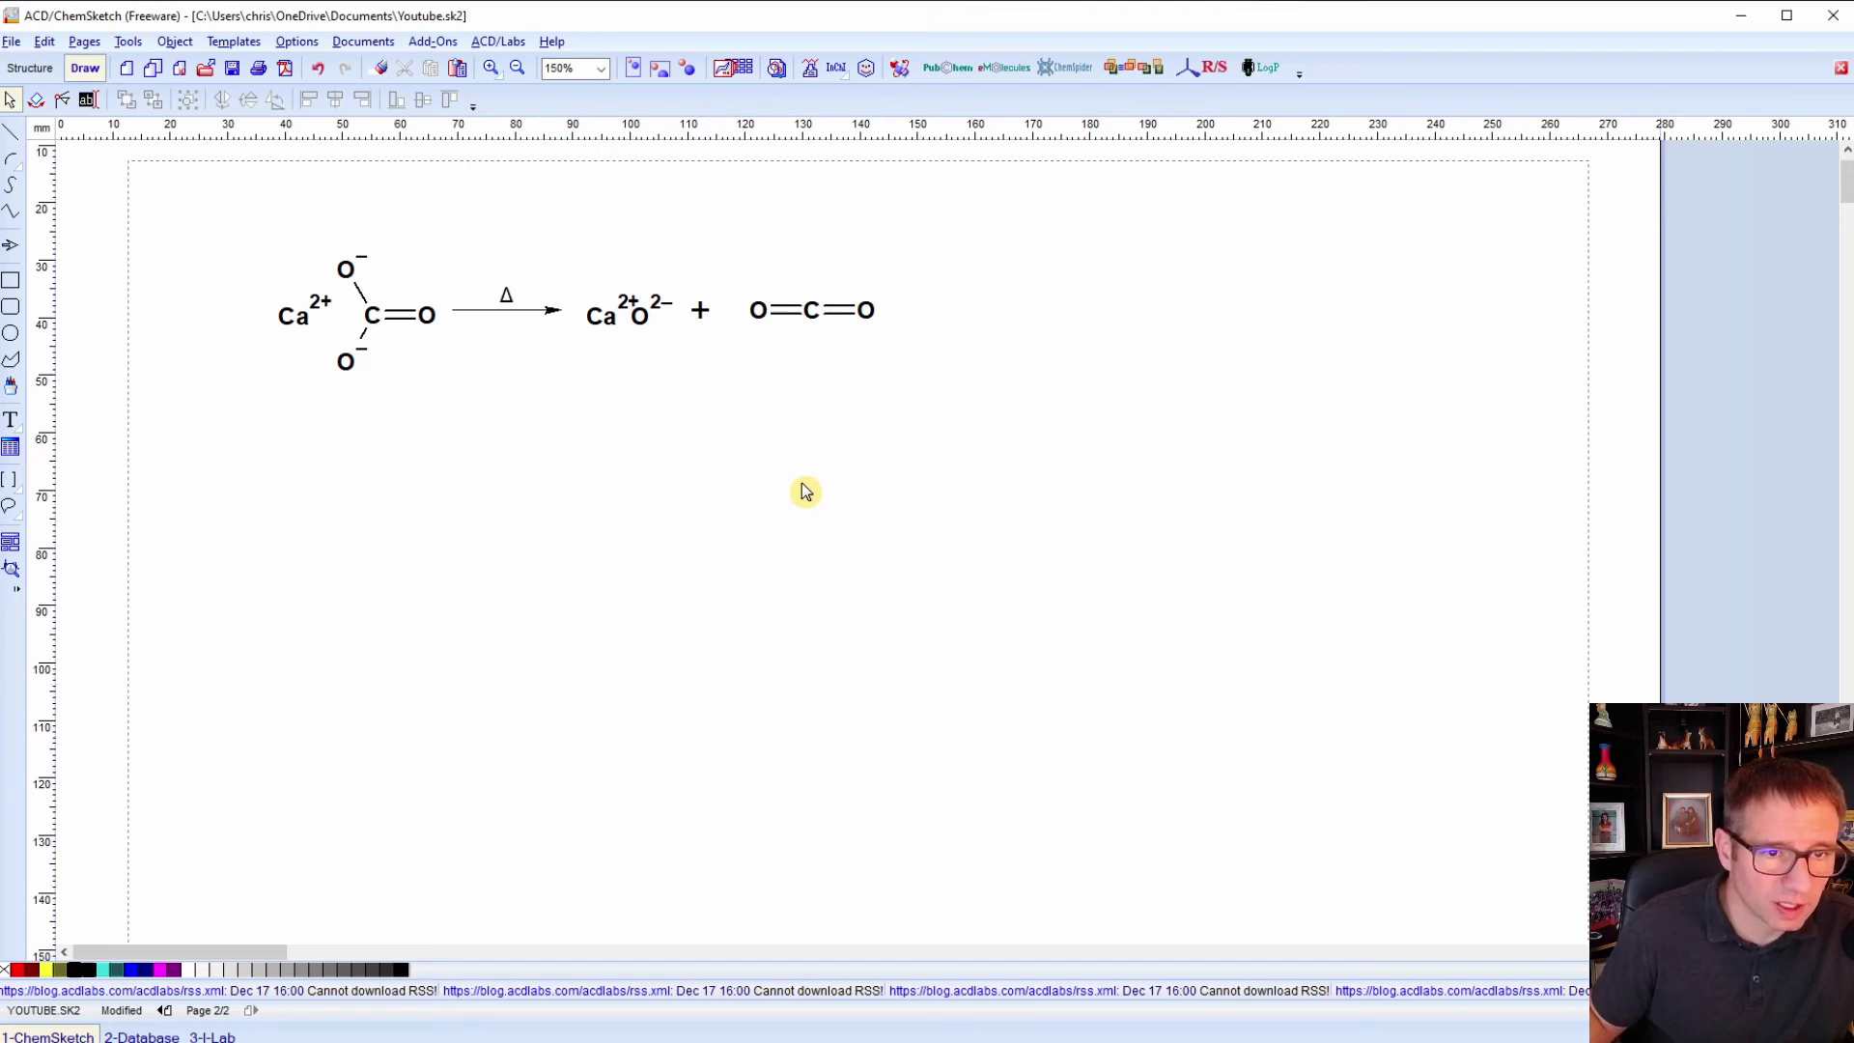
Nudge the O=C=O molecule two steps left toward the plus sign.
{"action": "left_click_drag", "start_coordinate": [727, 262], "coordinate": [943, 396]}
{"action": "key", "text": "Left"}
{"action": "key", "text": "Left"}
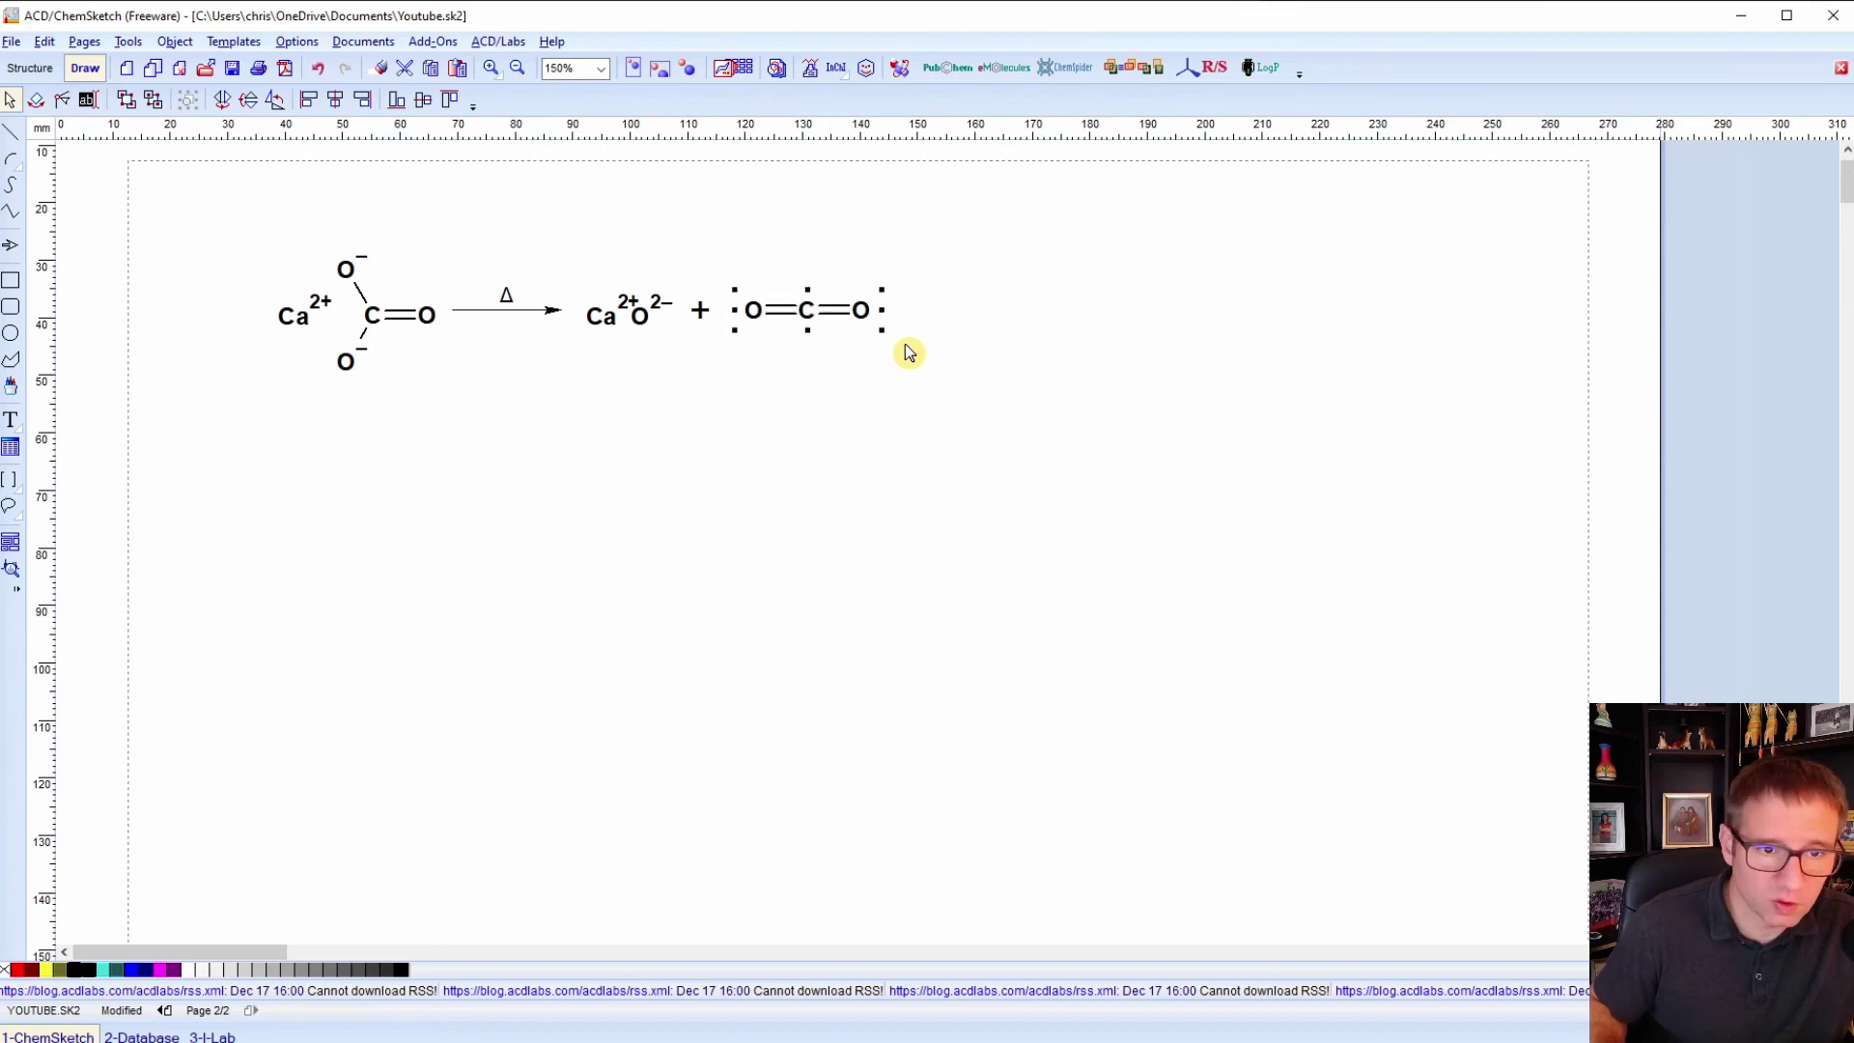
{"action": "key", "text": "Left"}
{"action": "key", "text": "Left"}
{"action": "key", "text": "Left"}
{"action": "key", "text": "Left"}
{"action": "key", "text": "Left"}
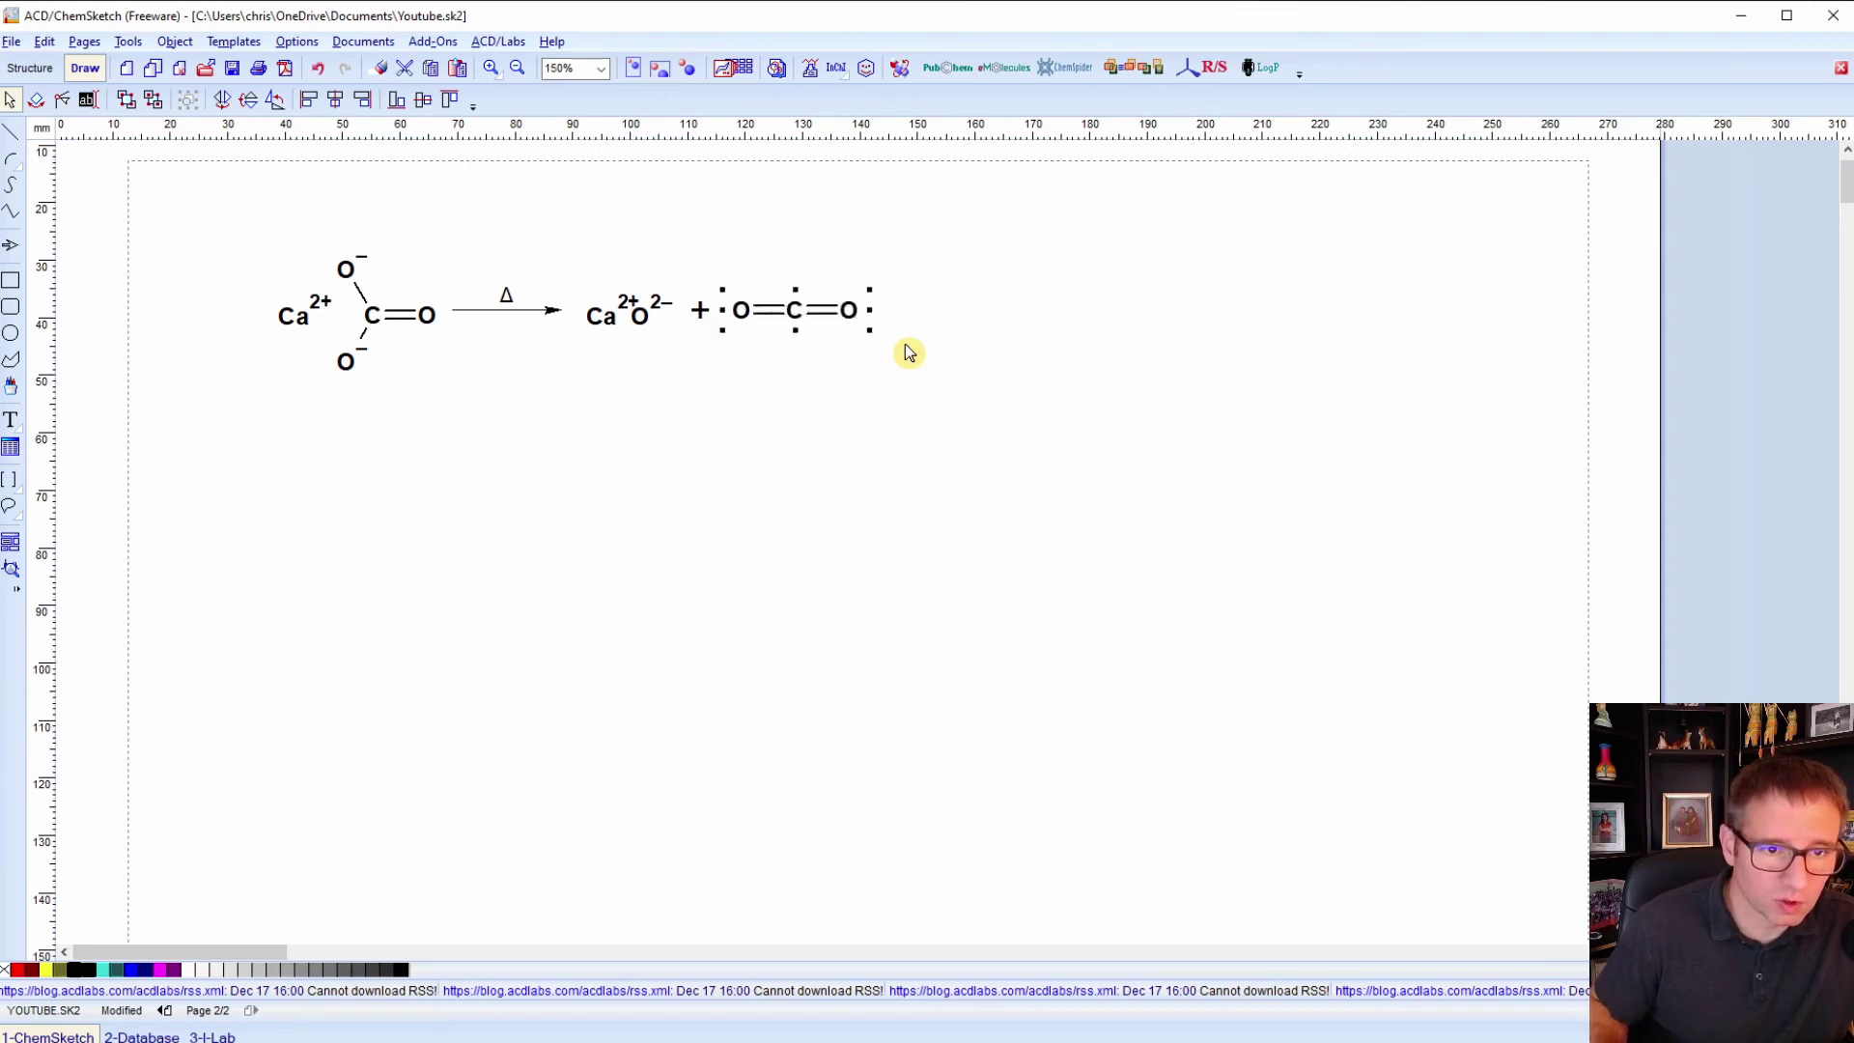
{"action": "left_click", "coordinate": [841, 415]}
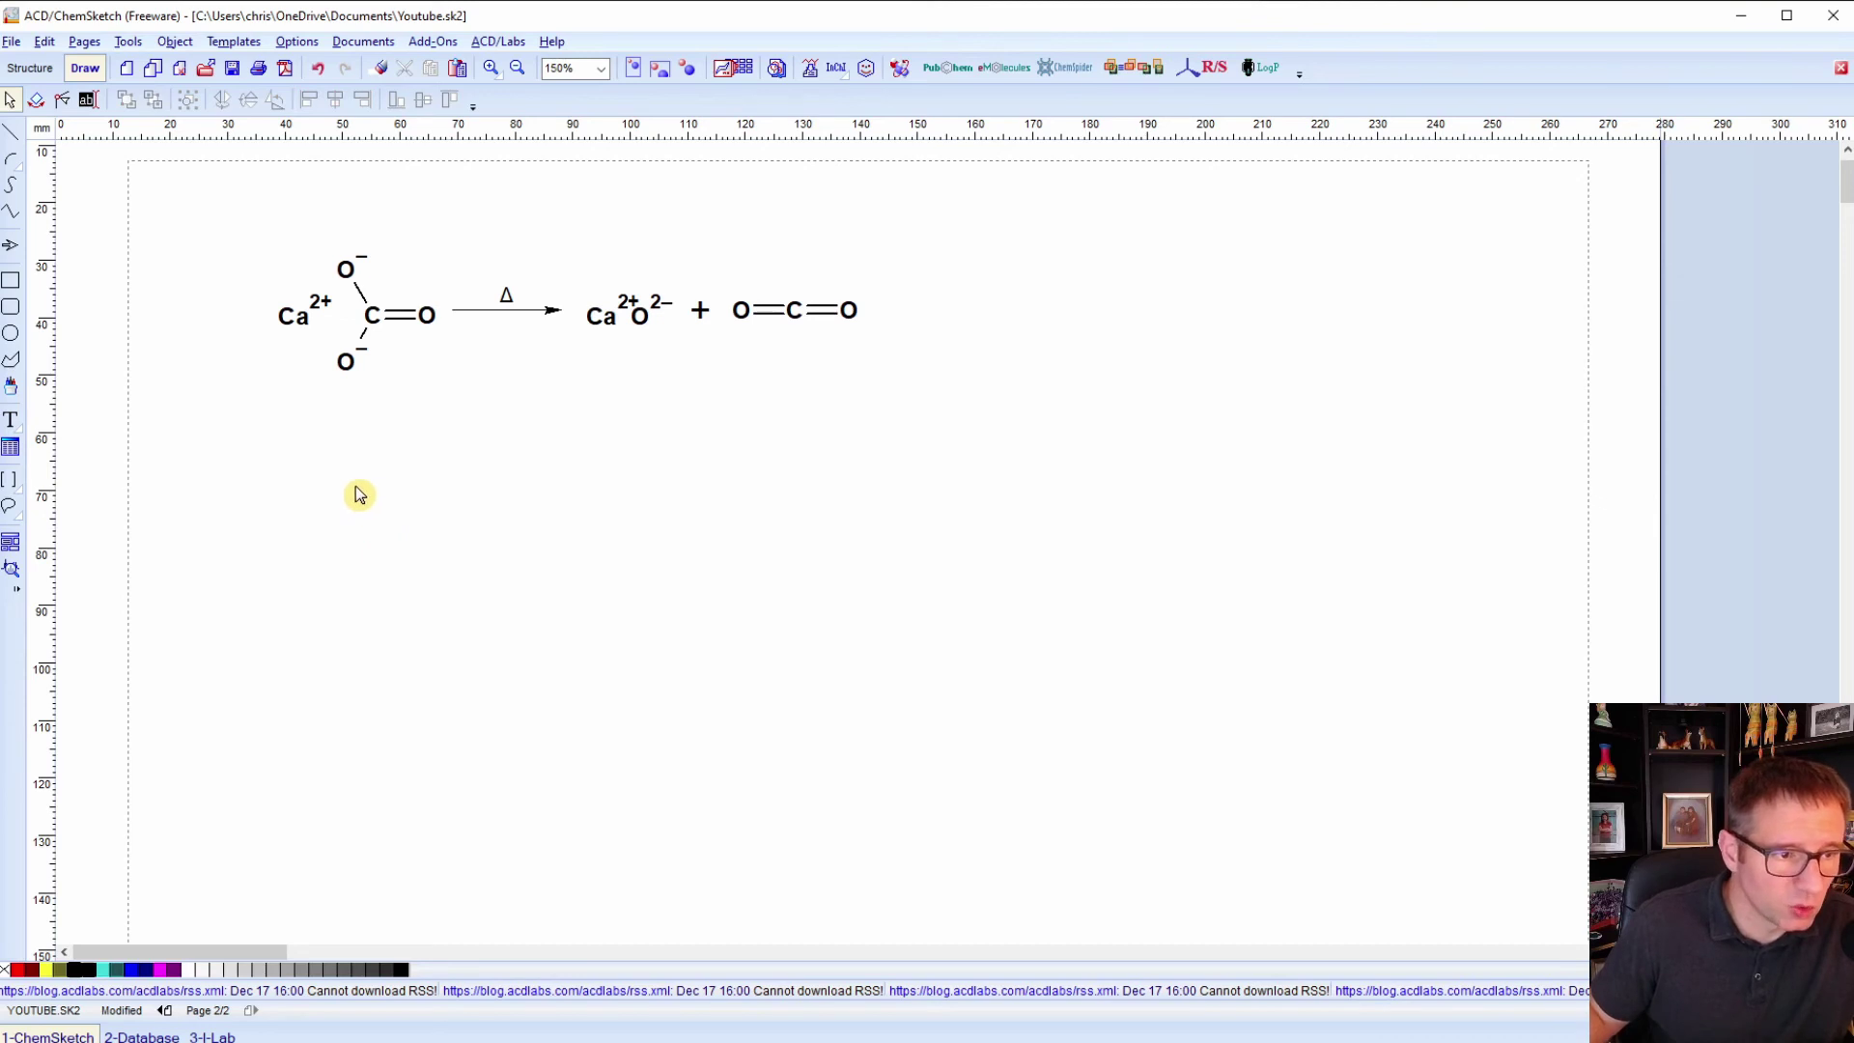
Add a 'Decomposition' text label and centre it beneath the reaction arrow.
{"action": "left_click", "coordinate": [11, 419]}
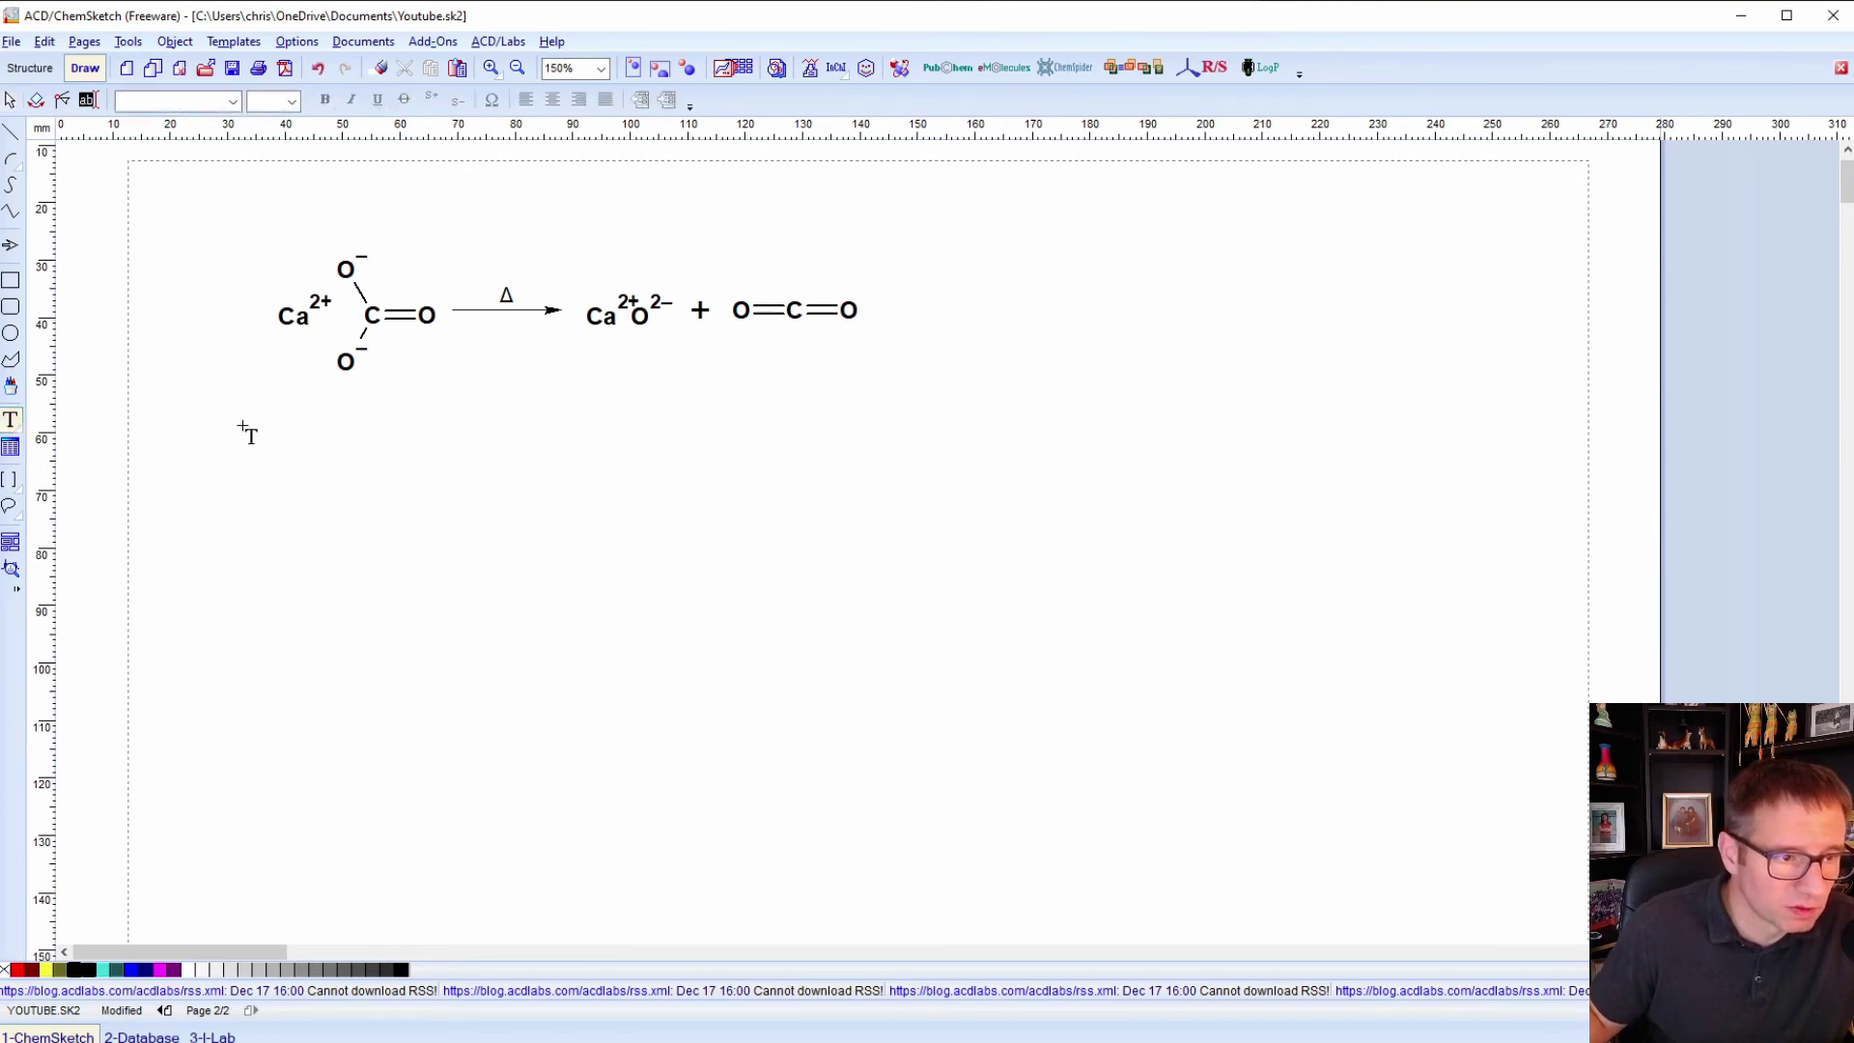
{"action": "left_click_drag", "start_coordinate": [254, 414], "coordinate": [580, 463]}
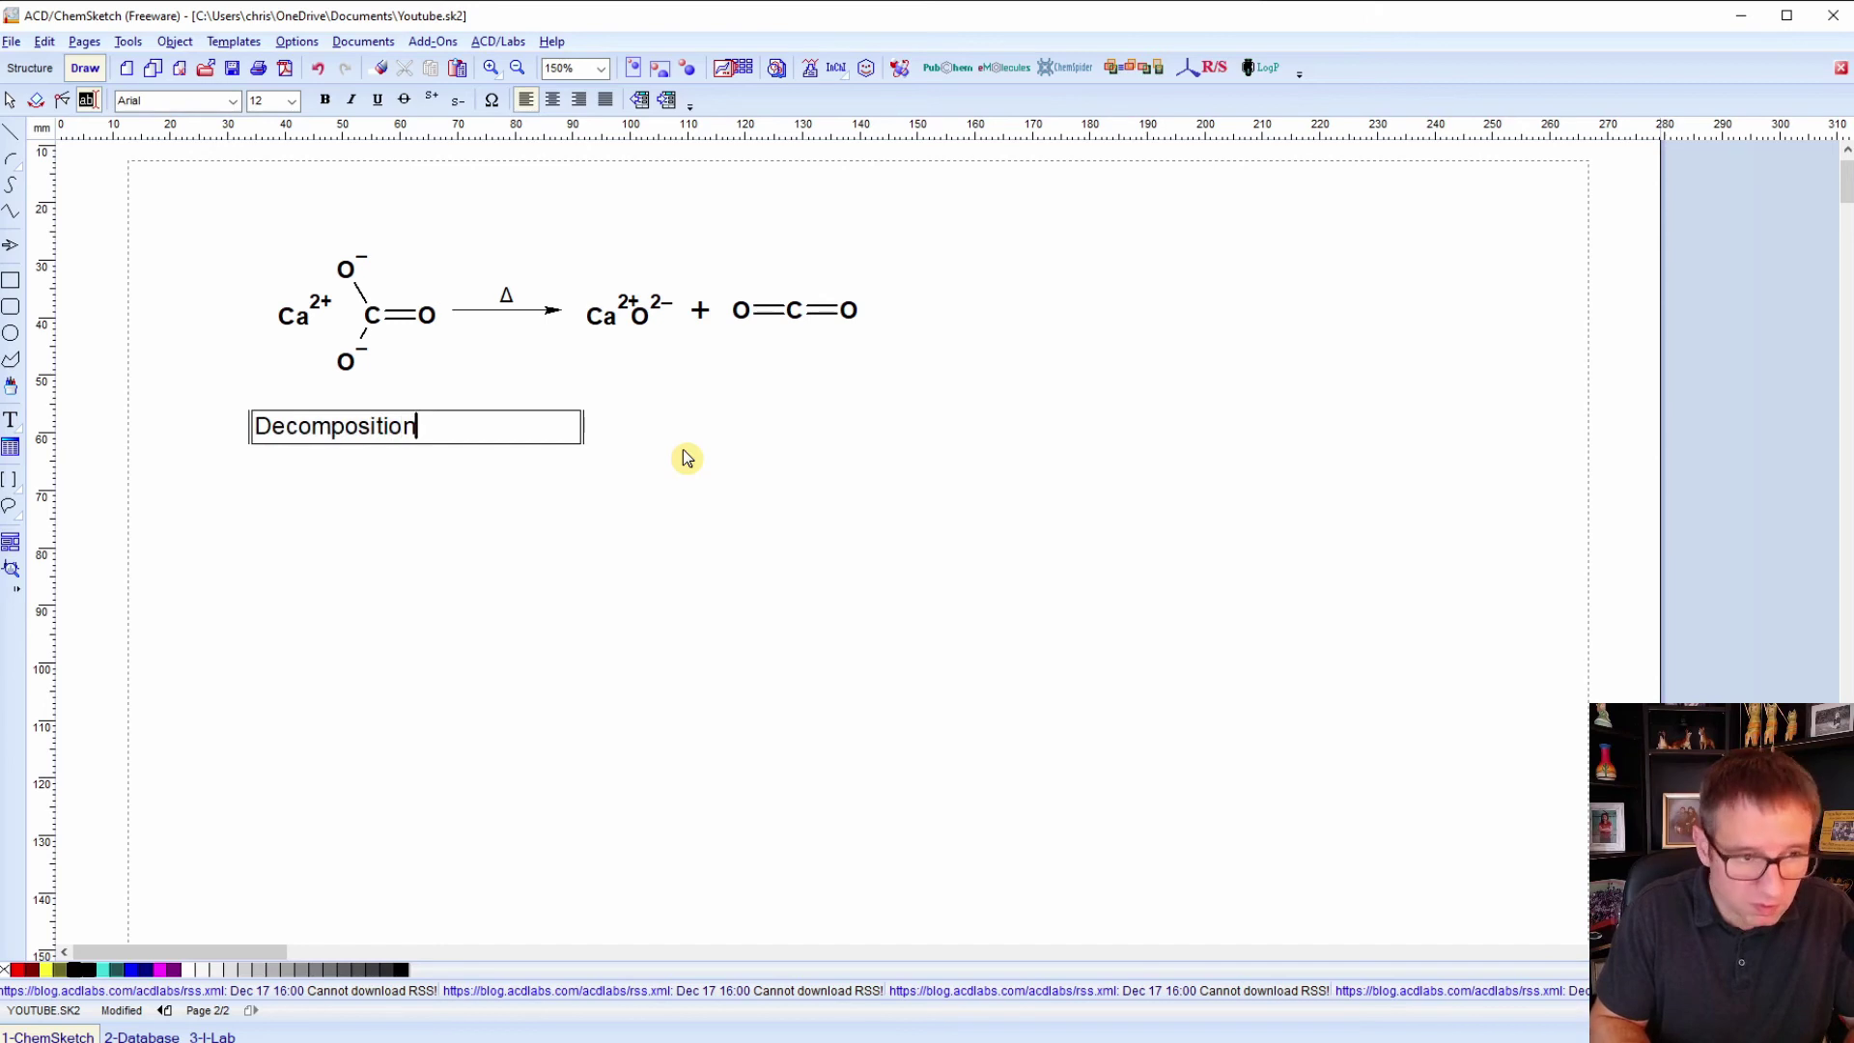
{"action": "left_click", "coordinate": [12, 100]}
{"action": "left_click_drag", "start_coordinate": [296, 434], "coordinate": [475, 418]}
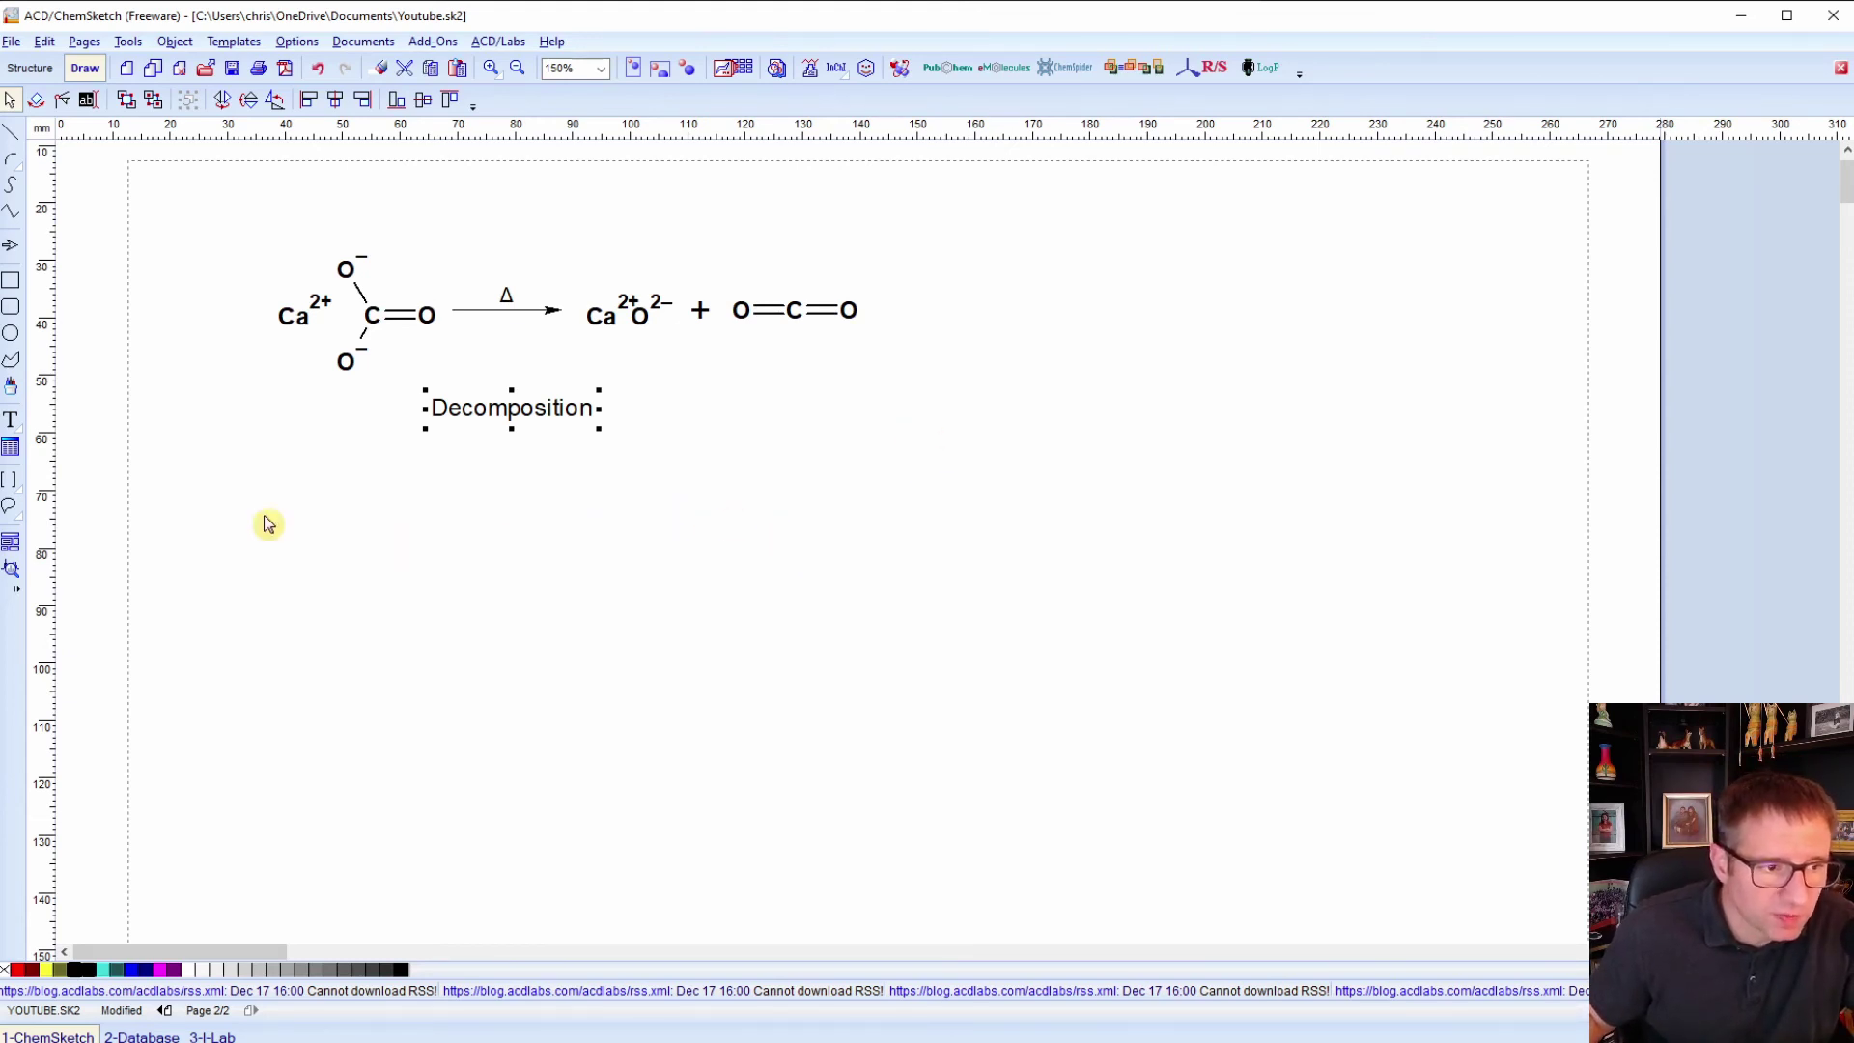
Place an iron (Fe) atom on the page below the Decomposition label.
{"action": "left_click", "coordinate": [30, 68]}
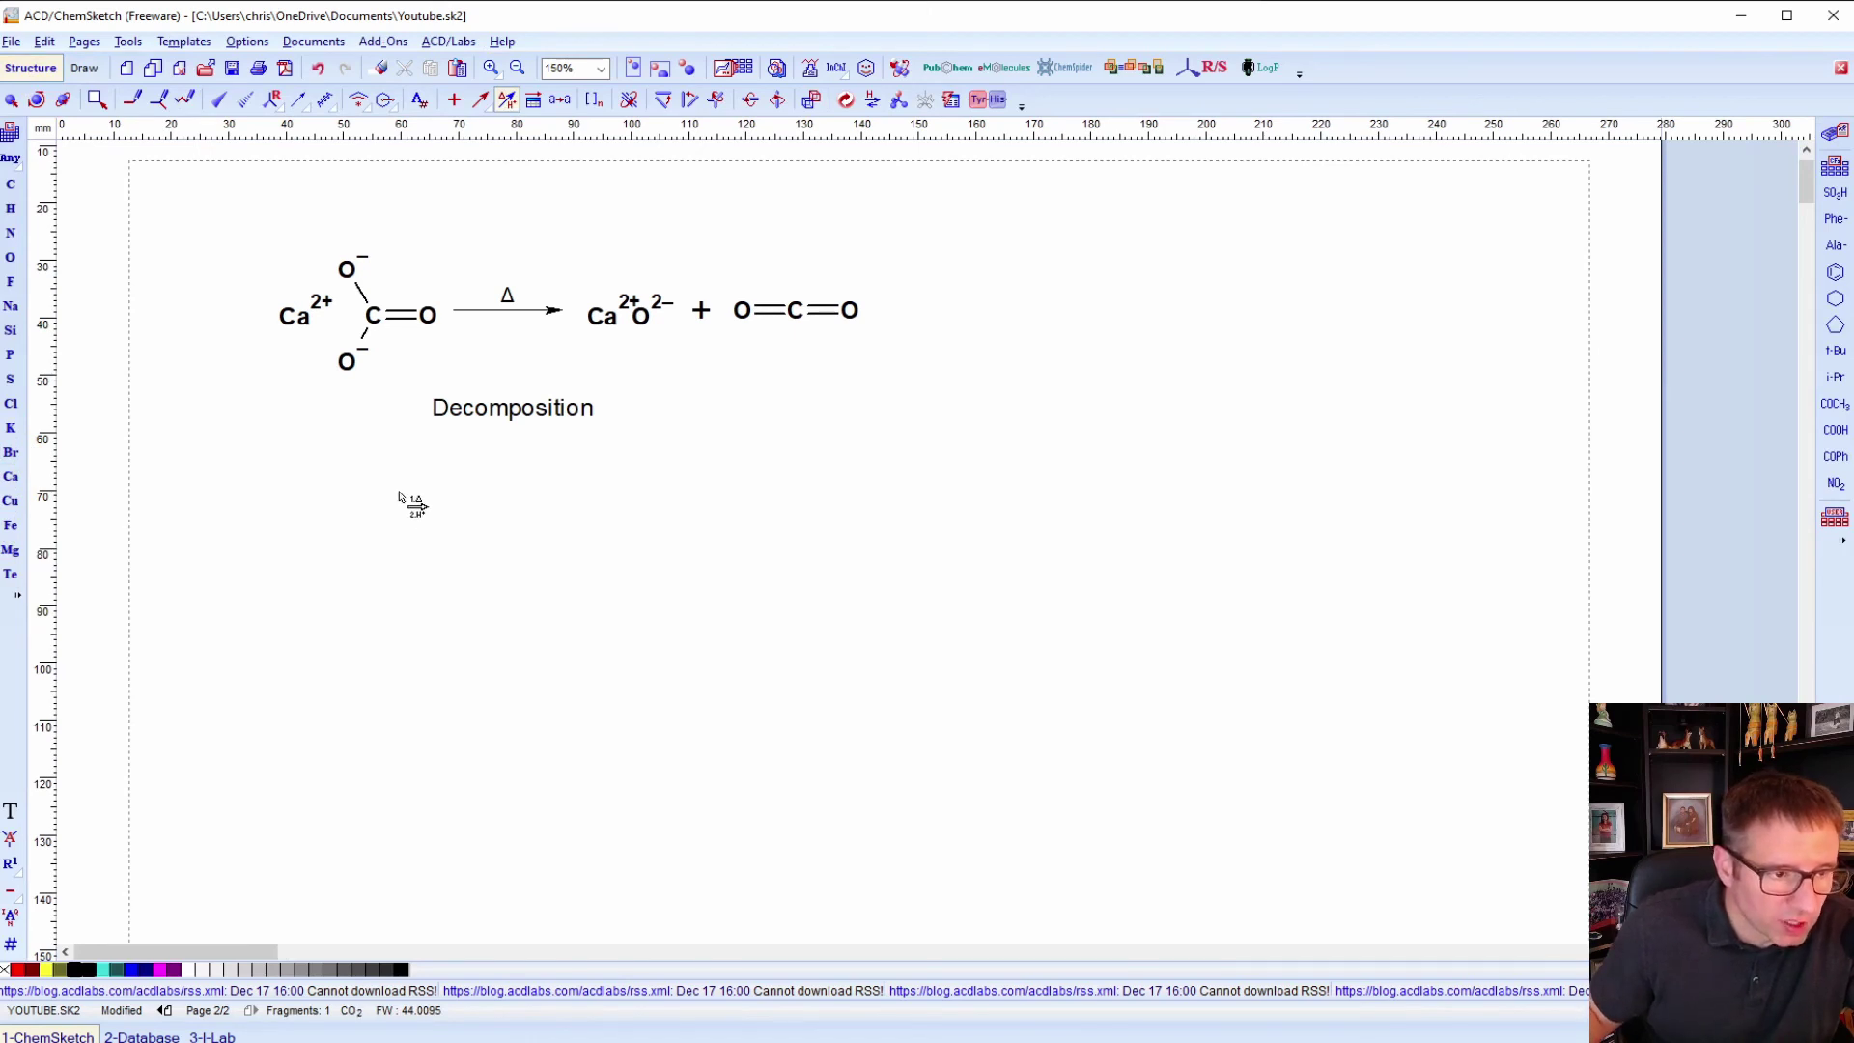
{"action": "left_click", "coordinate": [12, 529]}
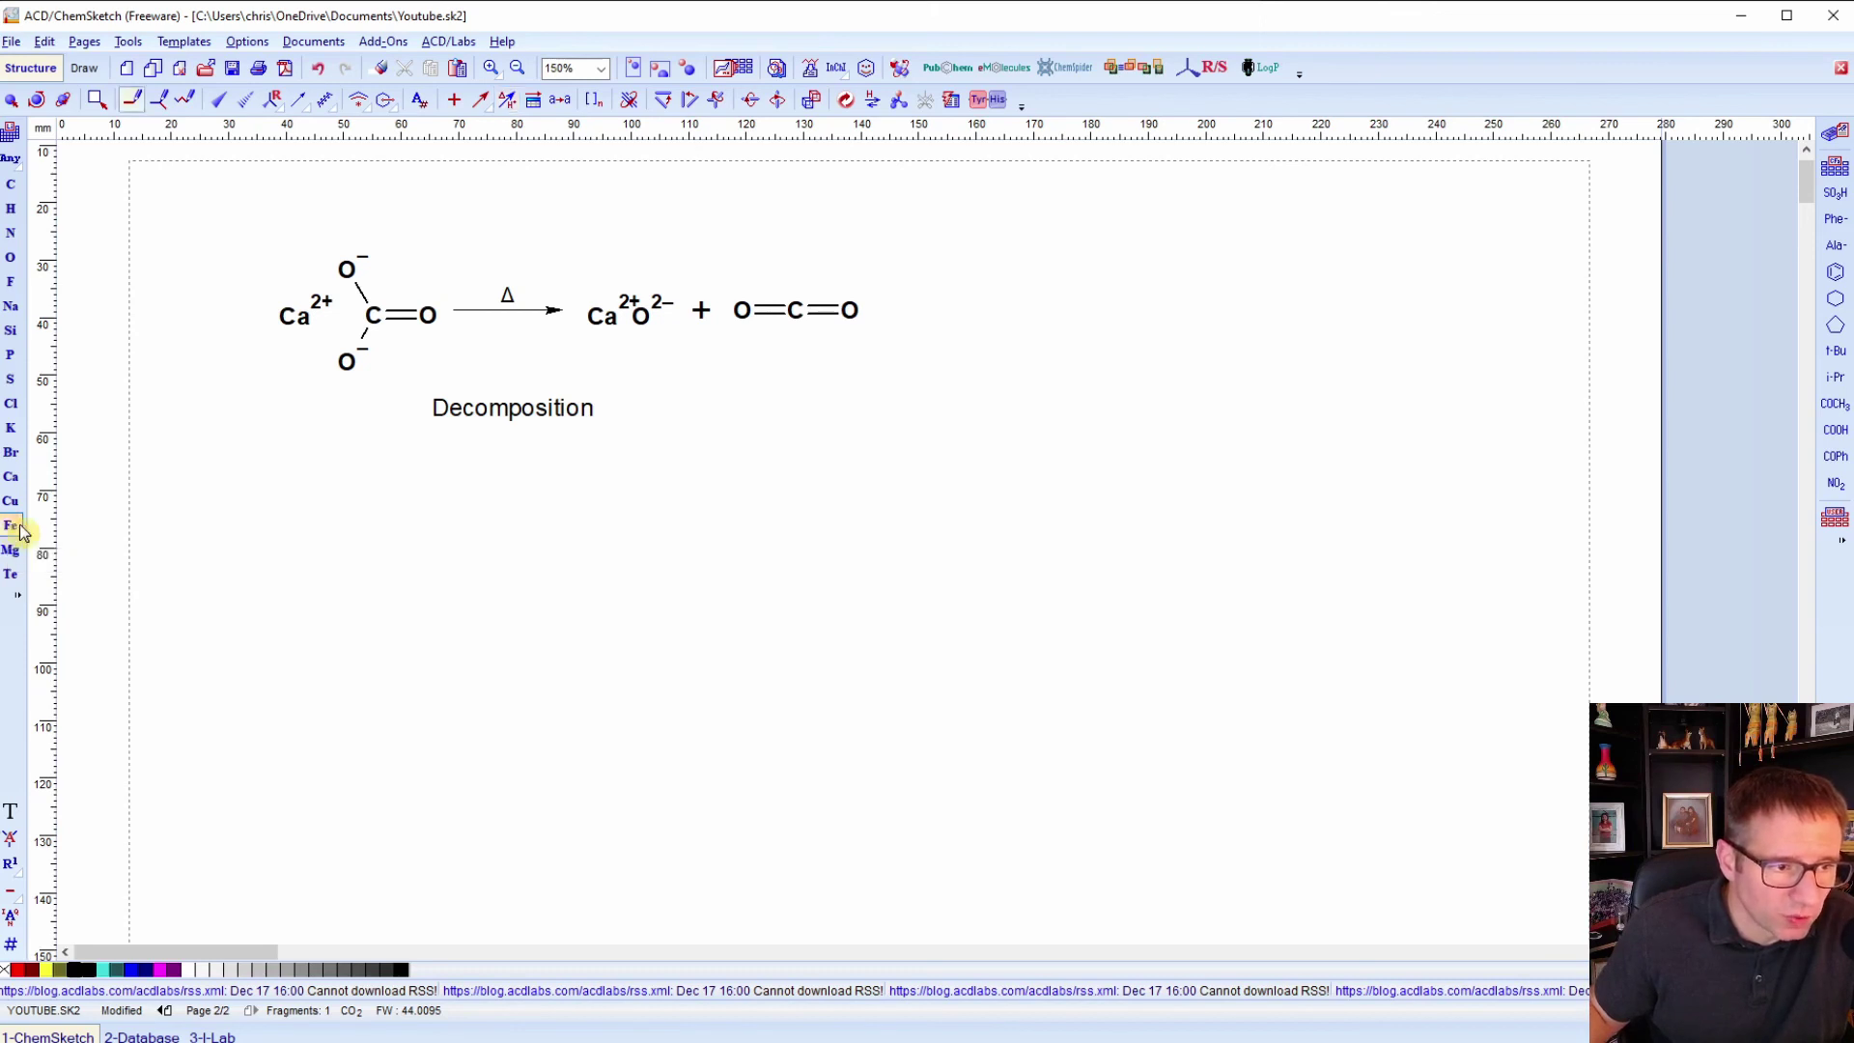
{"action": "left_click", "coordinate": [405, 568]}
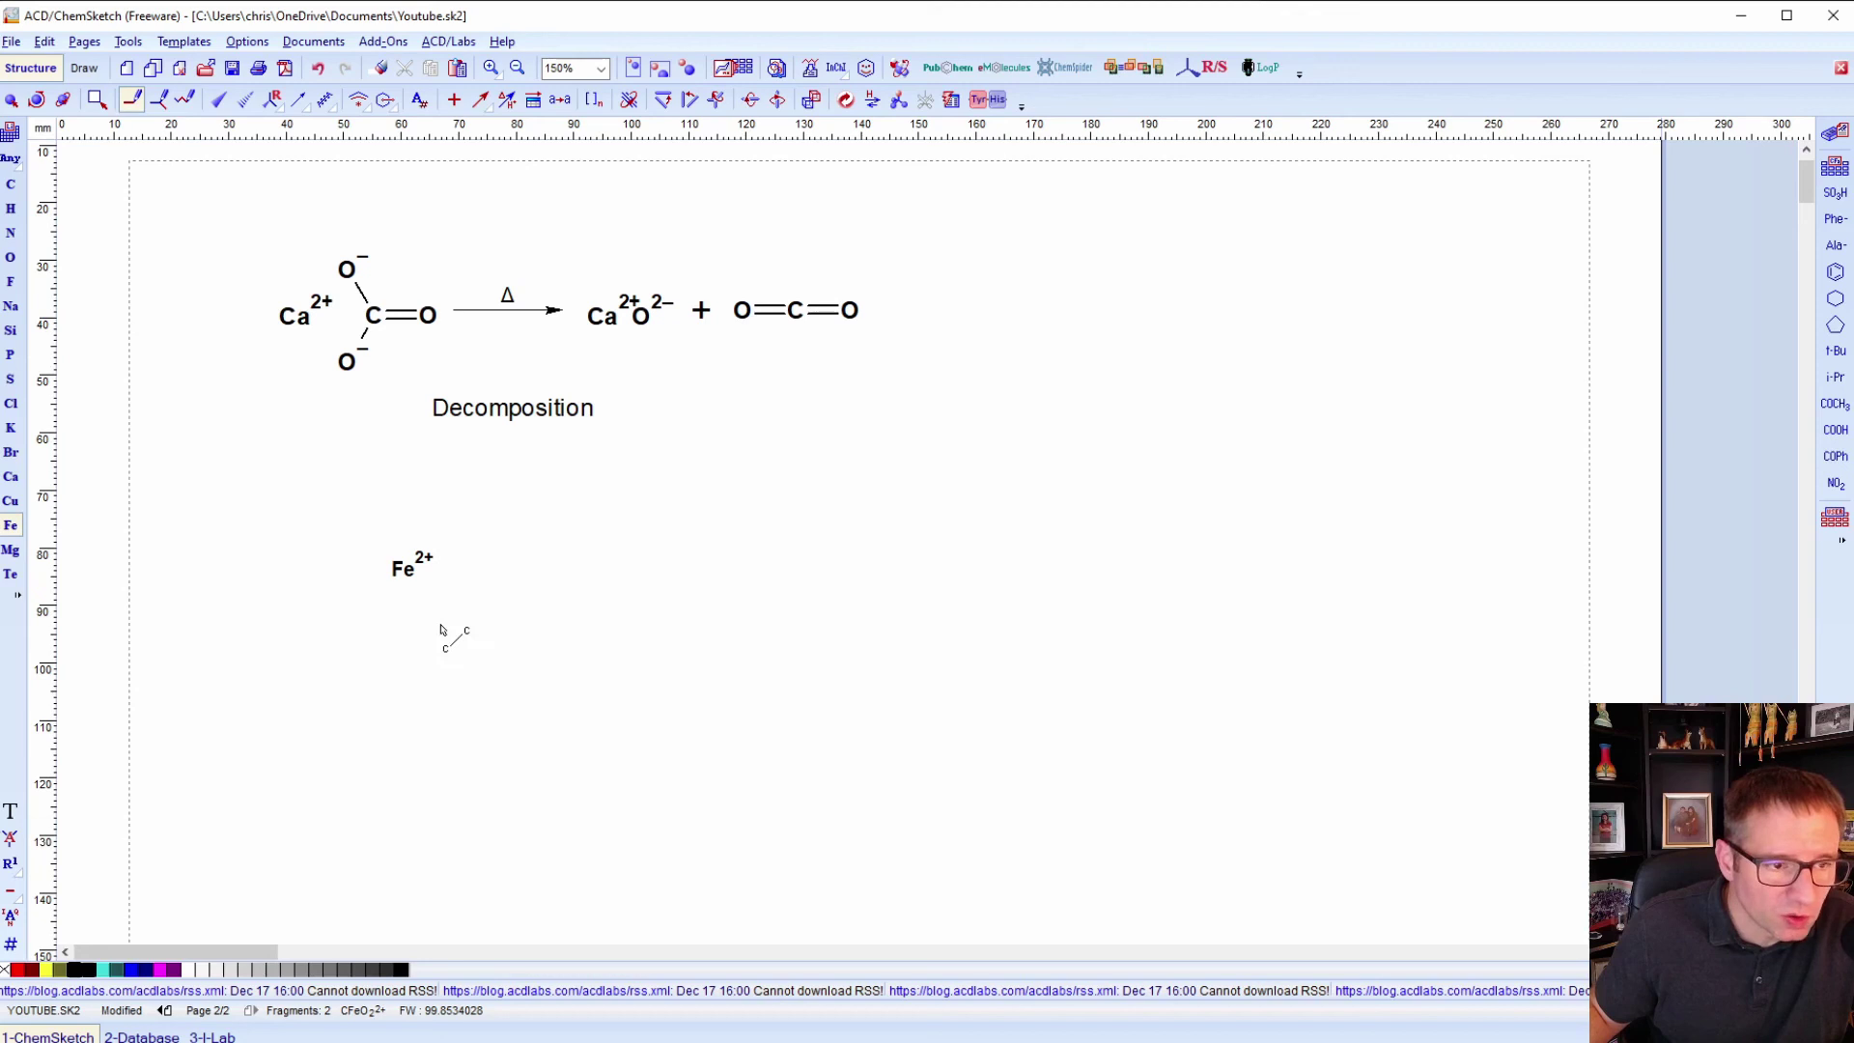
Adjust the iron's charge with the positive charge tool until it reads Fe2+.
{"action": "left_click", "coordinate": [15, 898]}
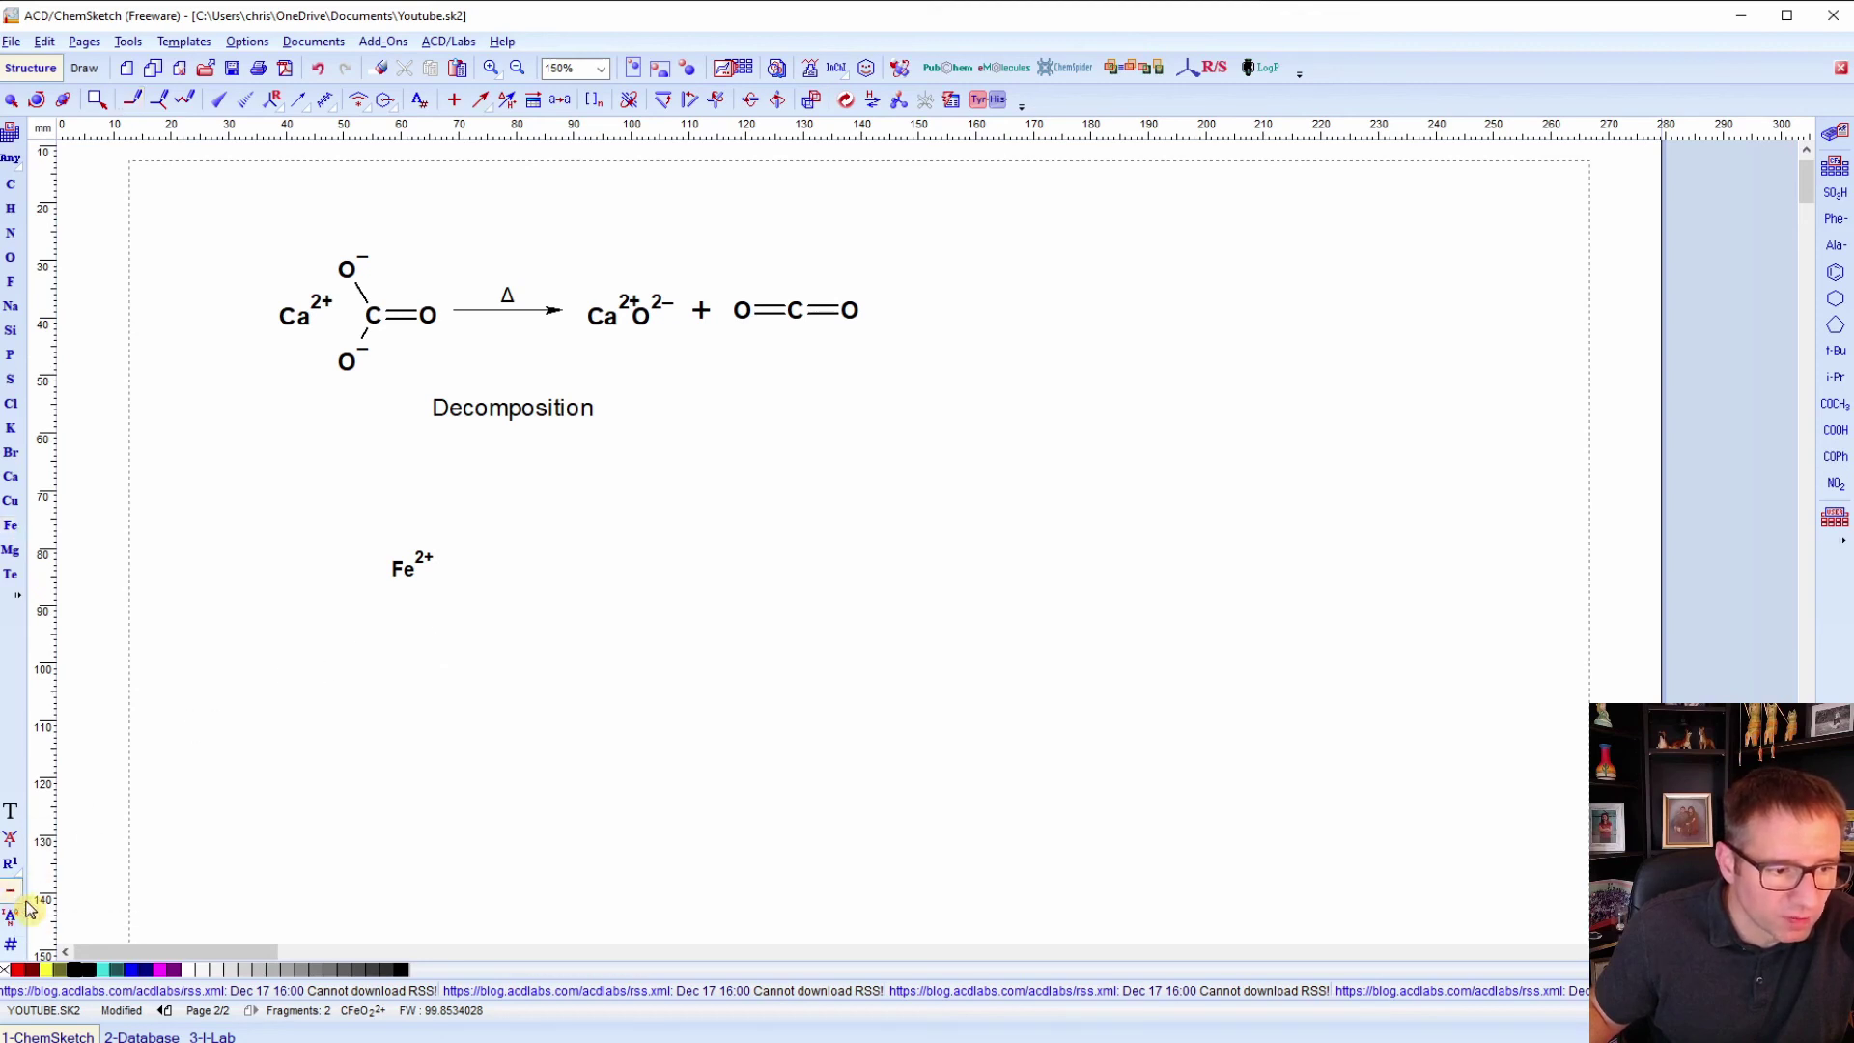
{"action": "left_click", "coordinate": [36, 903]}
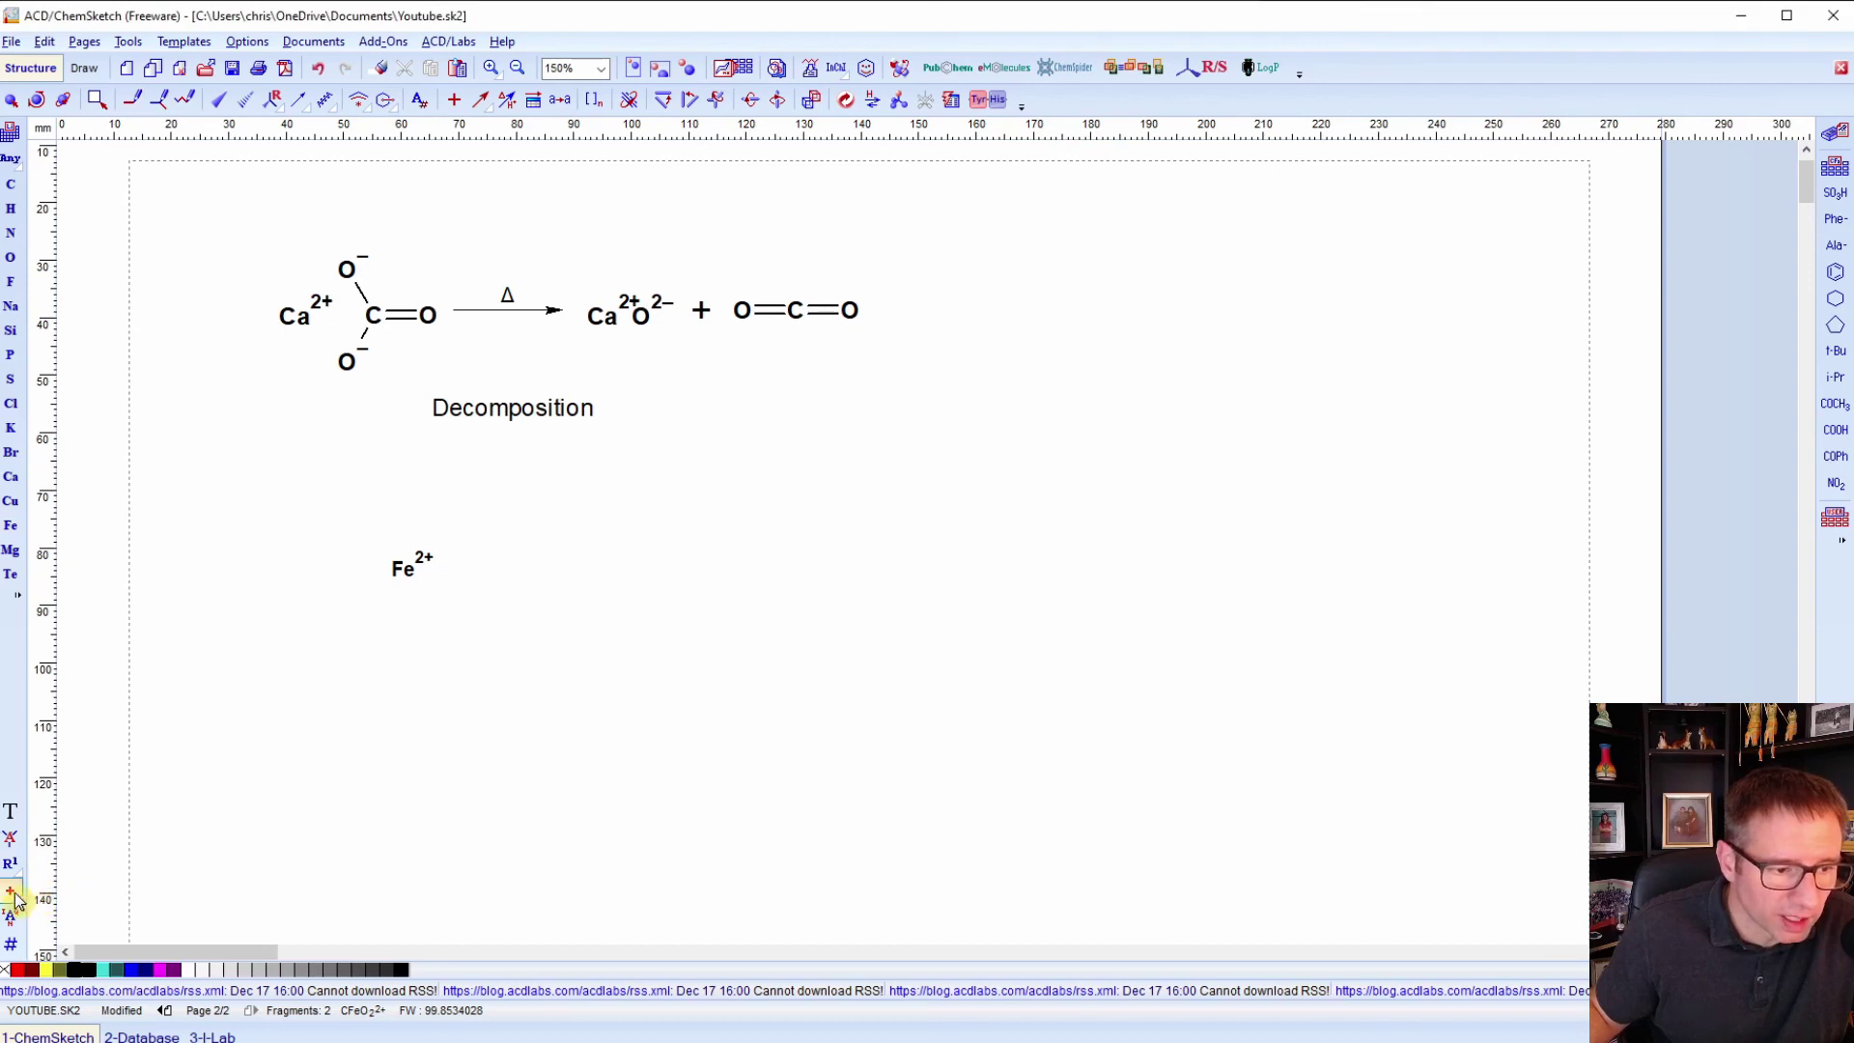
{"action": "left_click", "coordinate": [406, 572]}
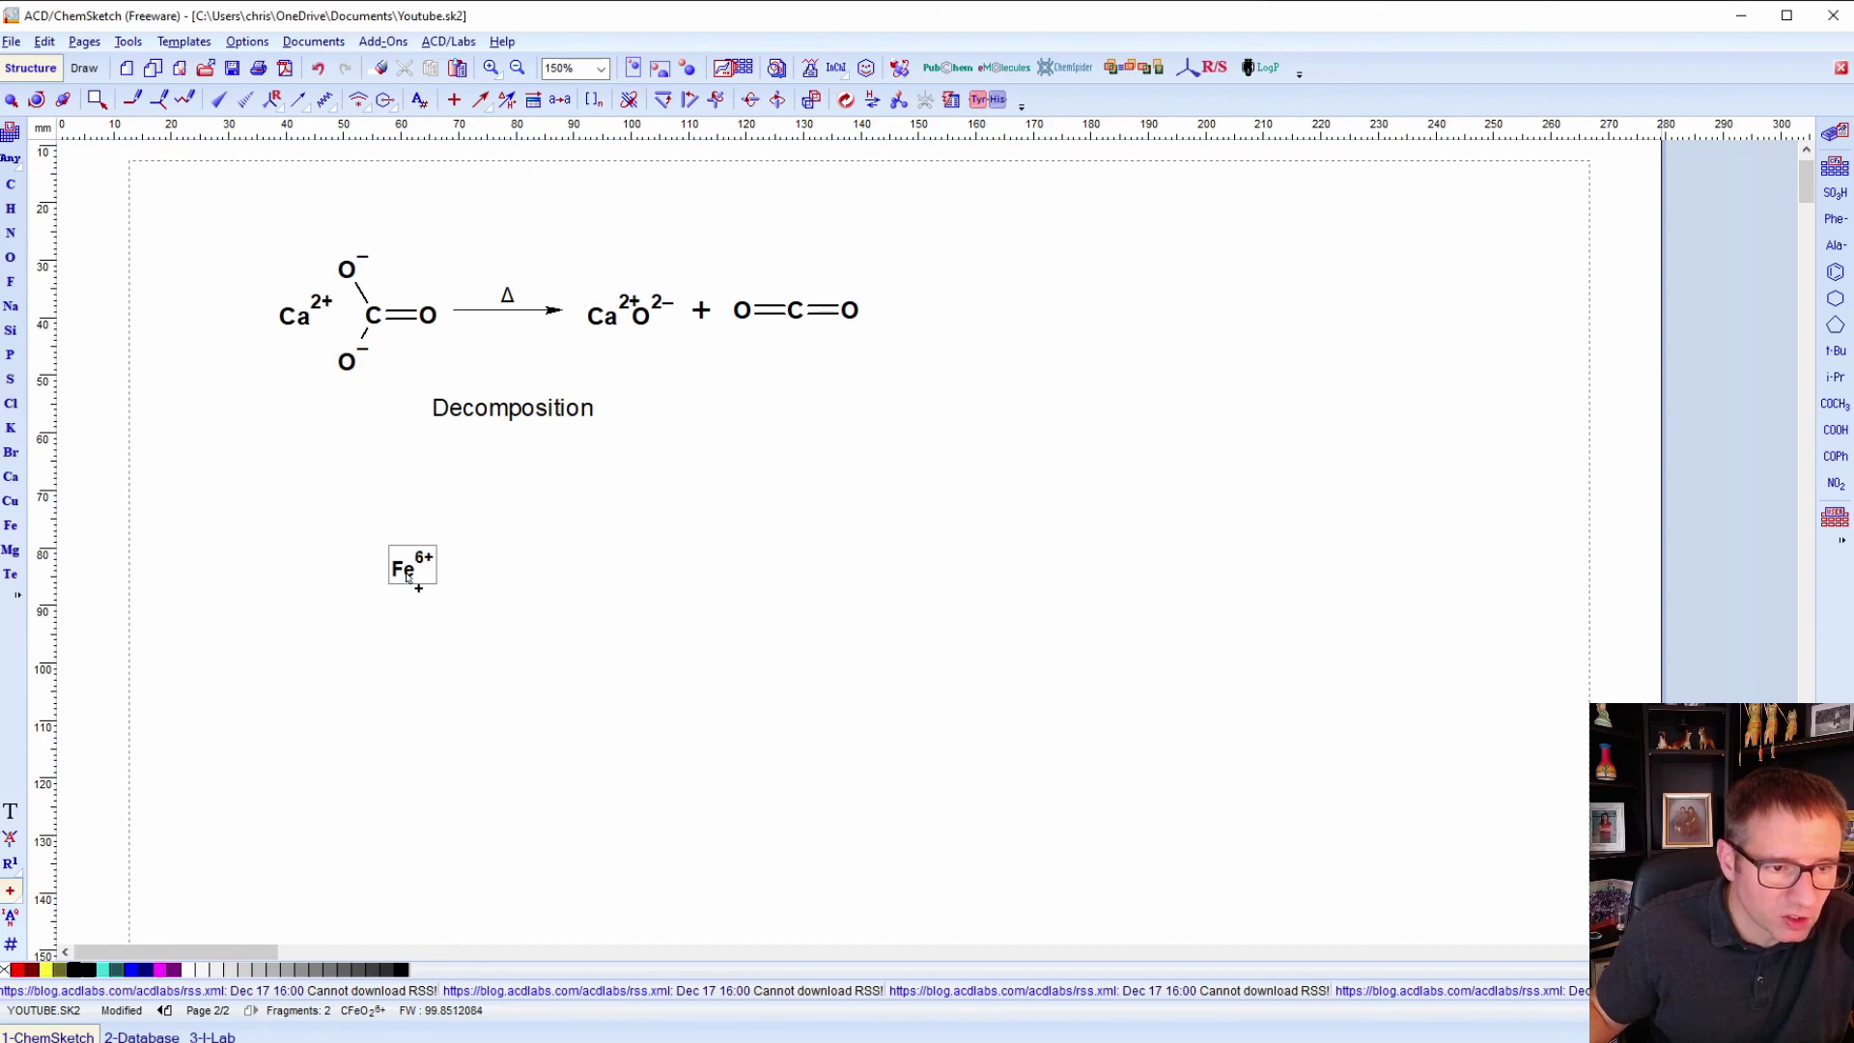
{"action": "left_click", "coordinate": [408, 574]}
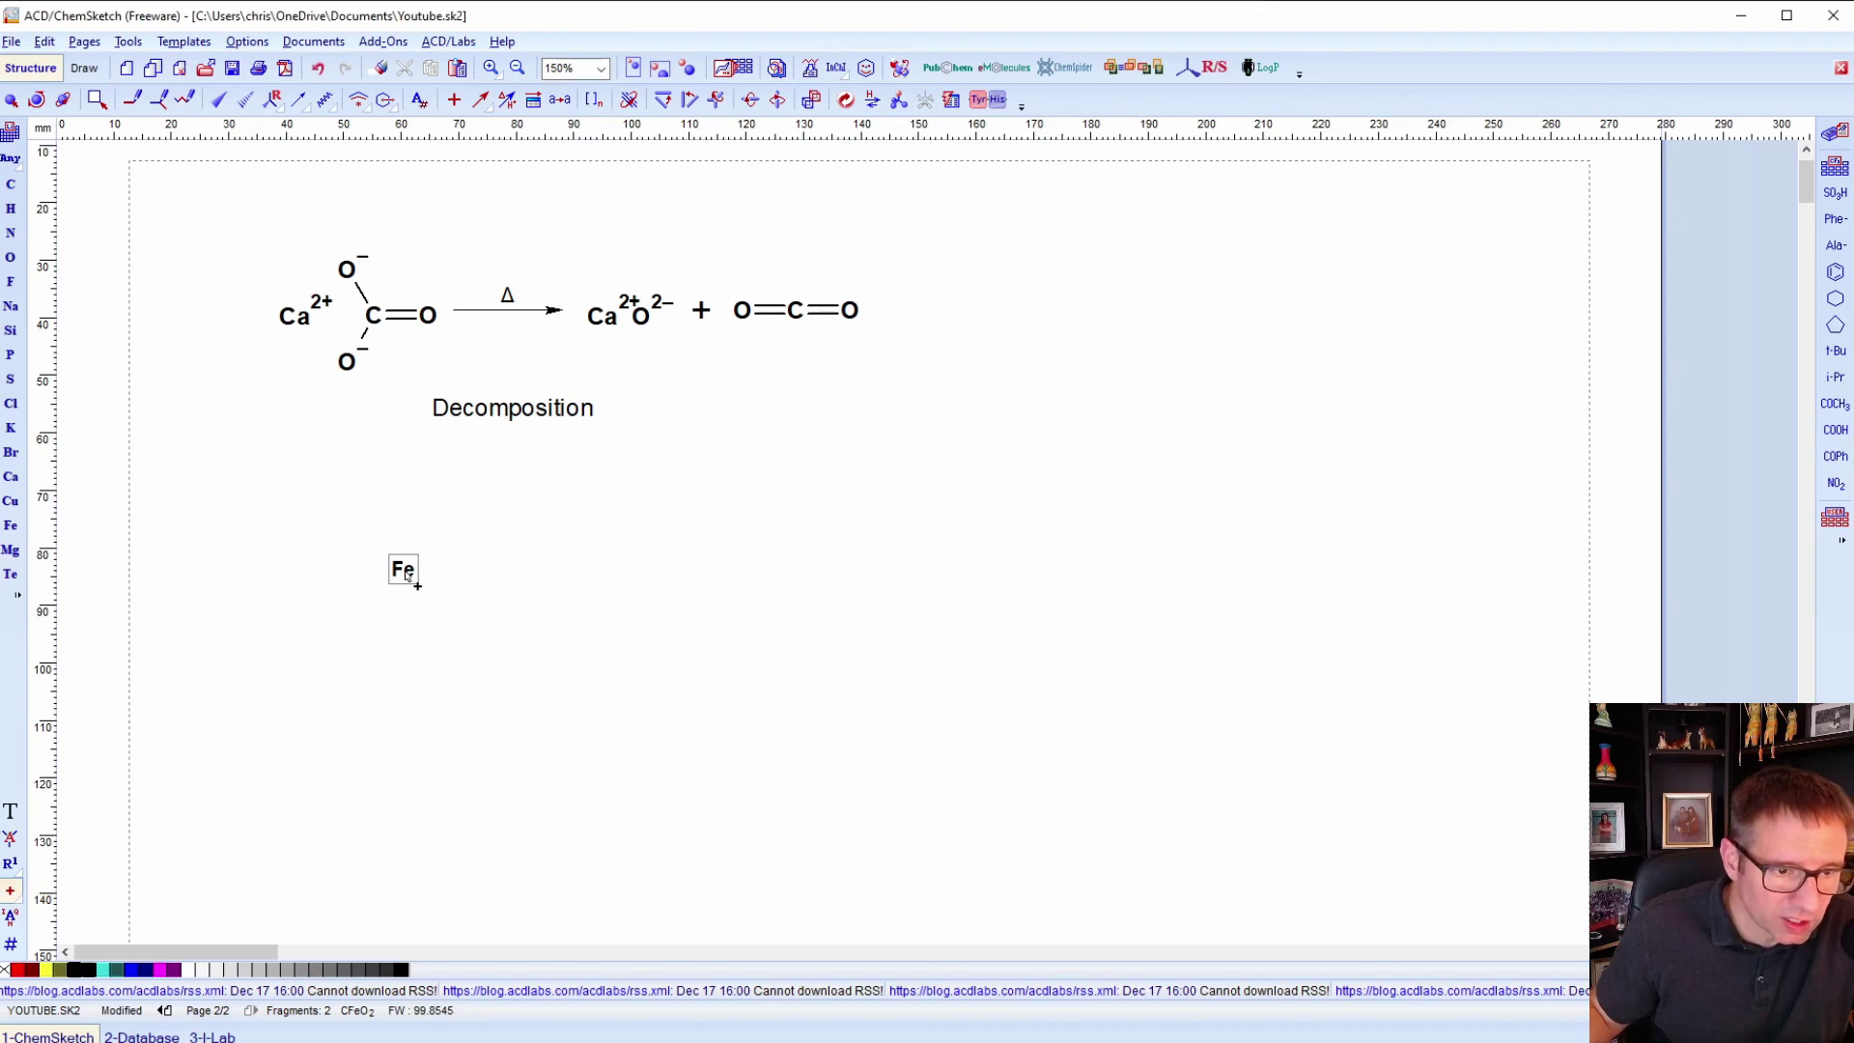
{"action": "left_click", "coordinate": [406, 574]}
{"action": "left_click", "coordinate": [407, 574]}
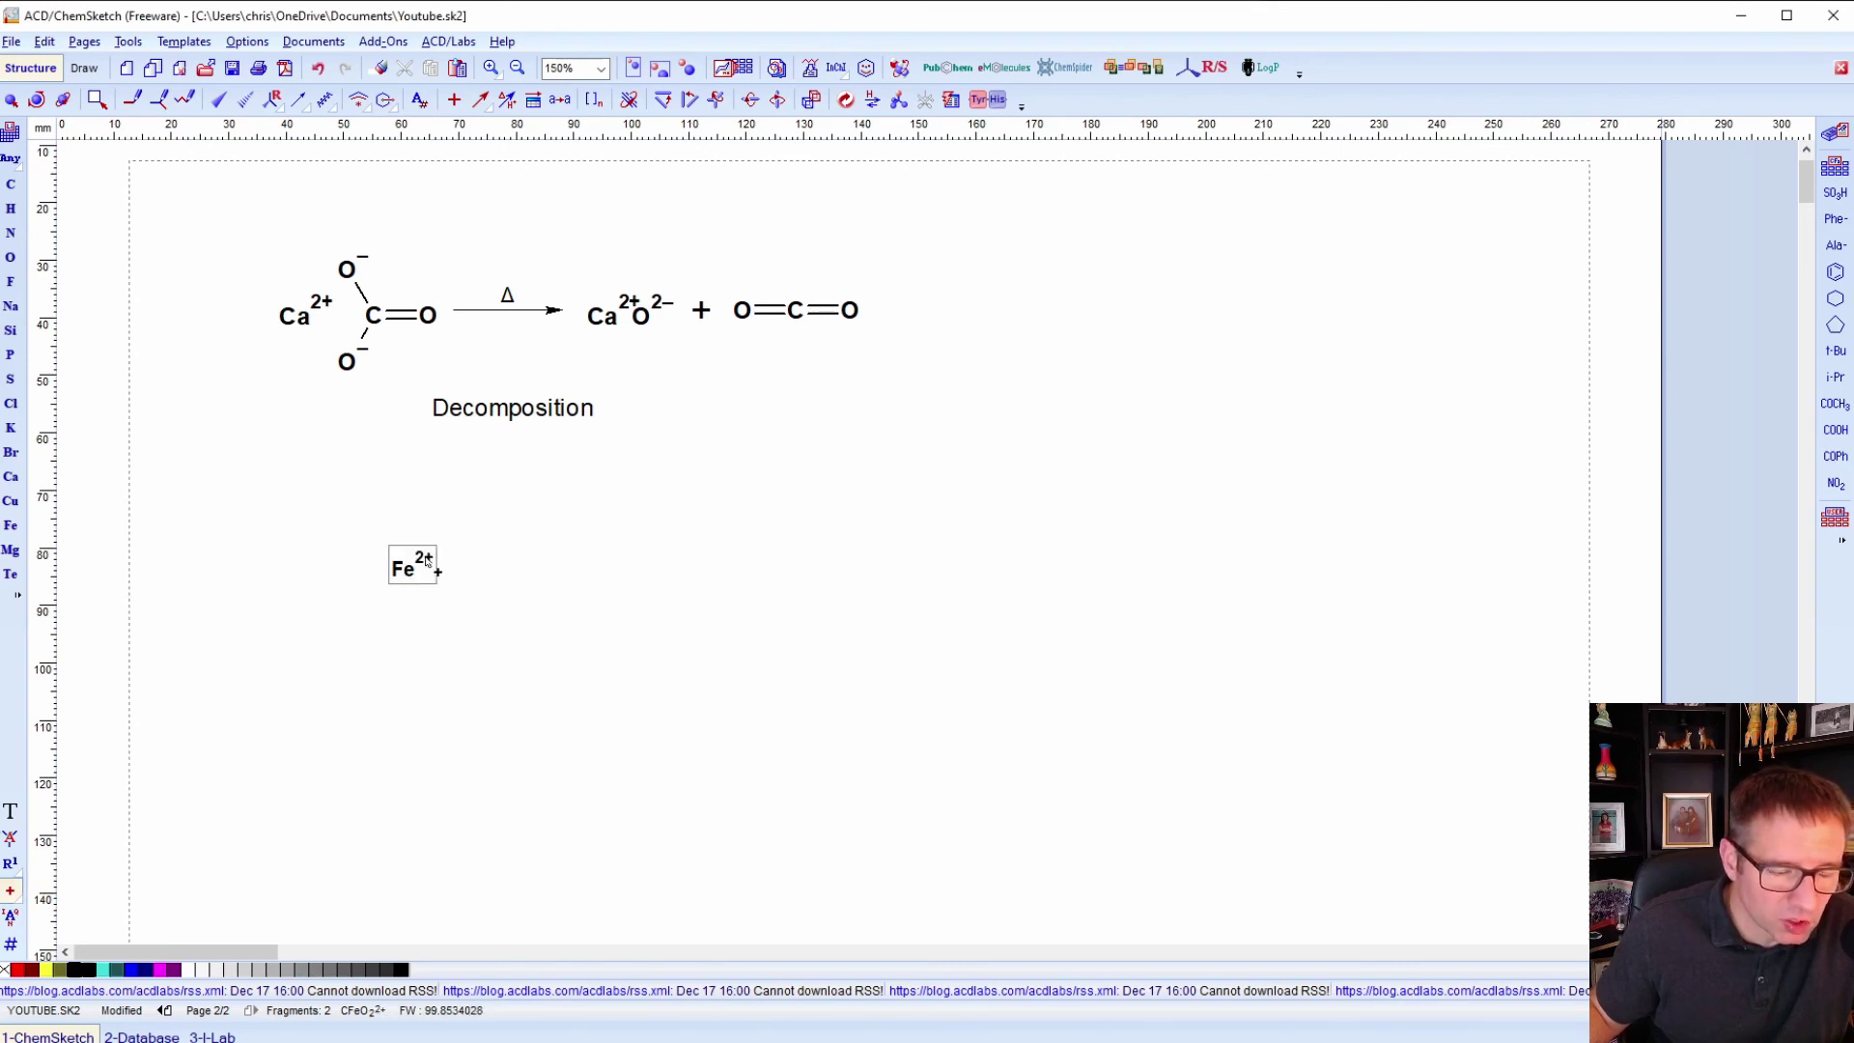
{"action": "left_click", "coordinate": [404, 574]}
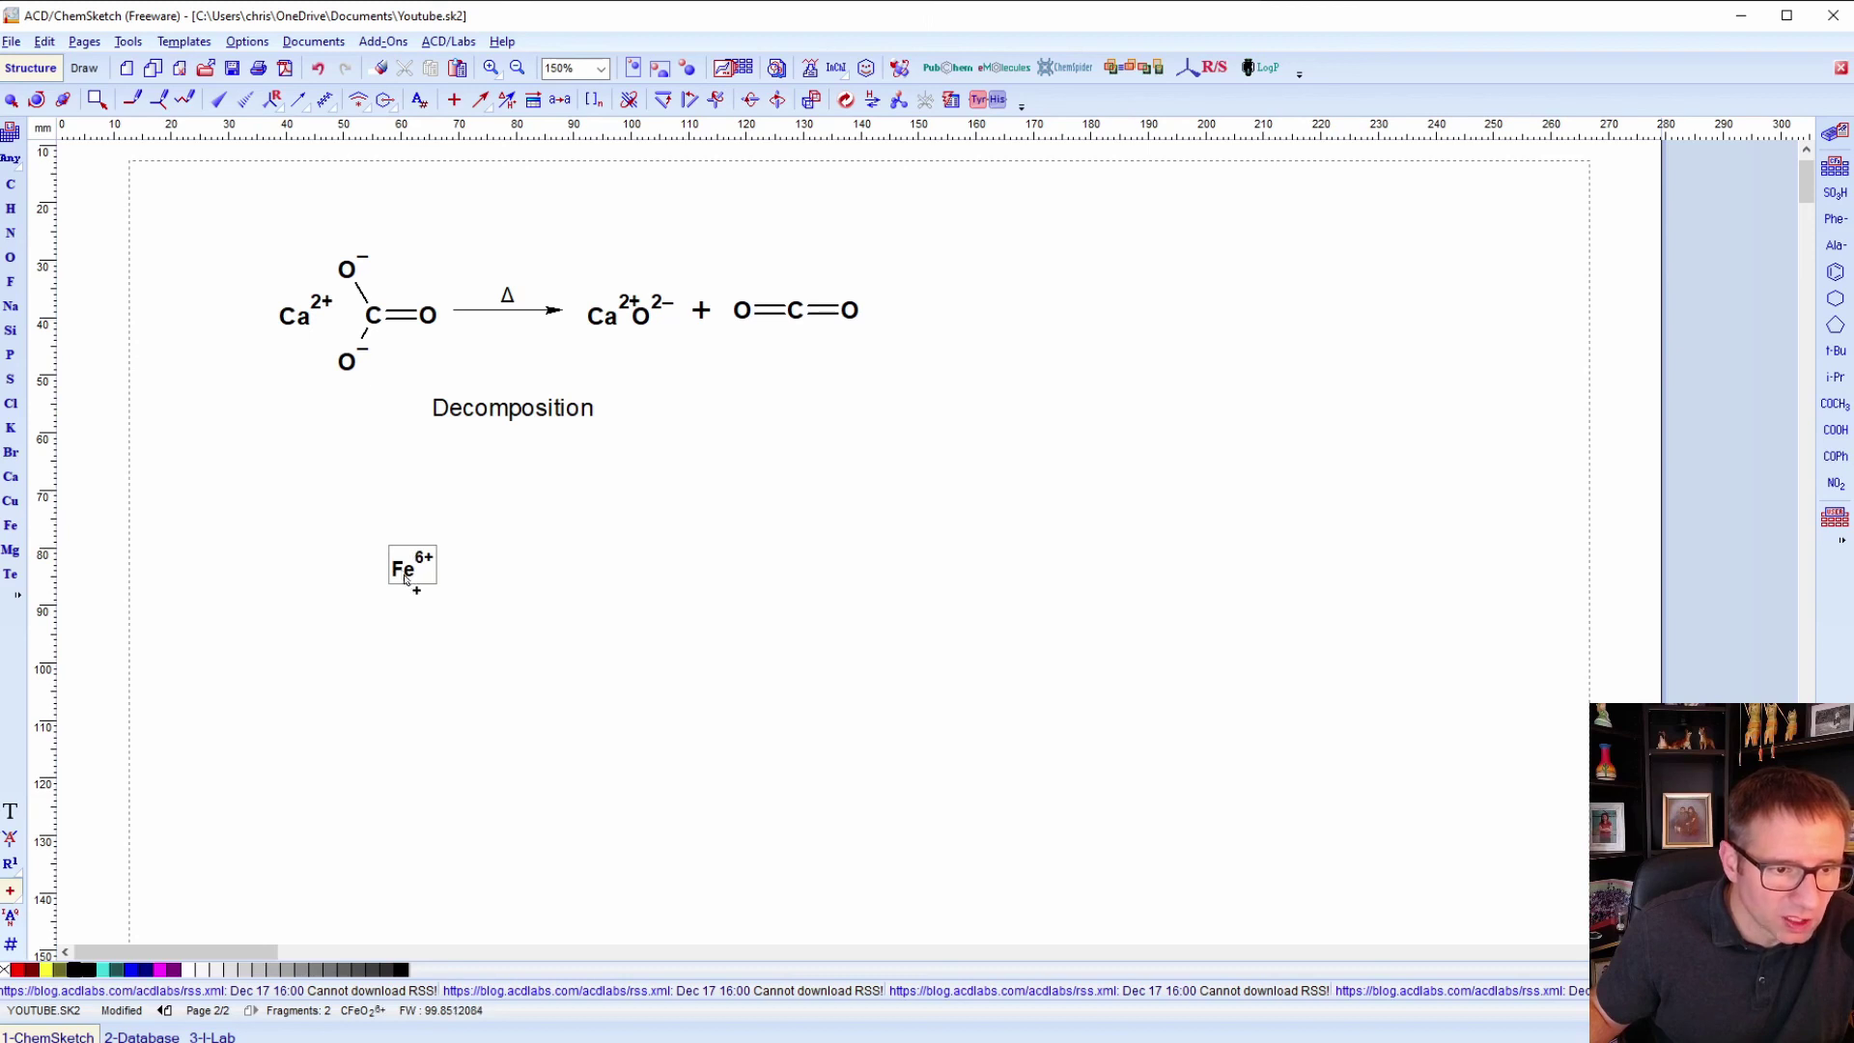
{"action": "left_click", "coordinate": [405, 578]}
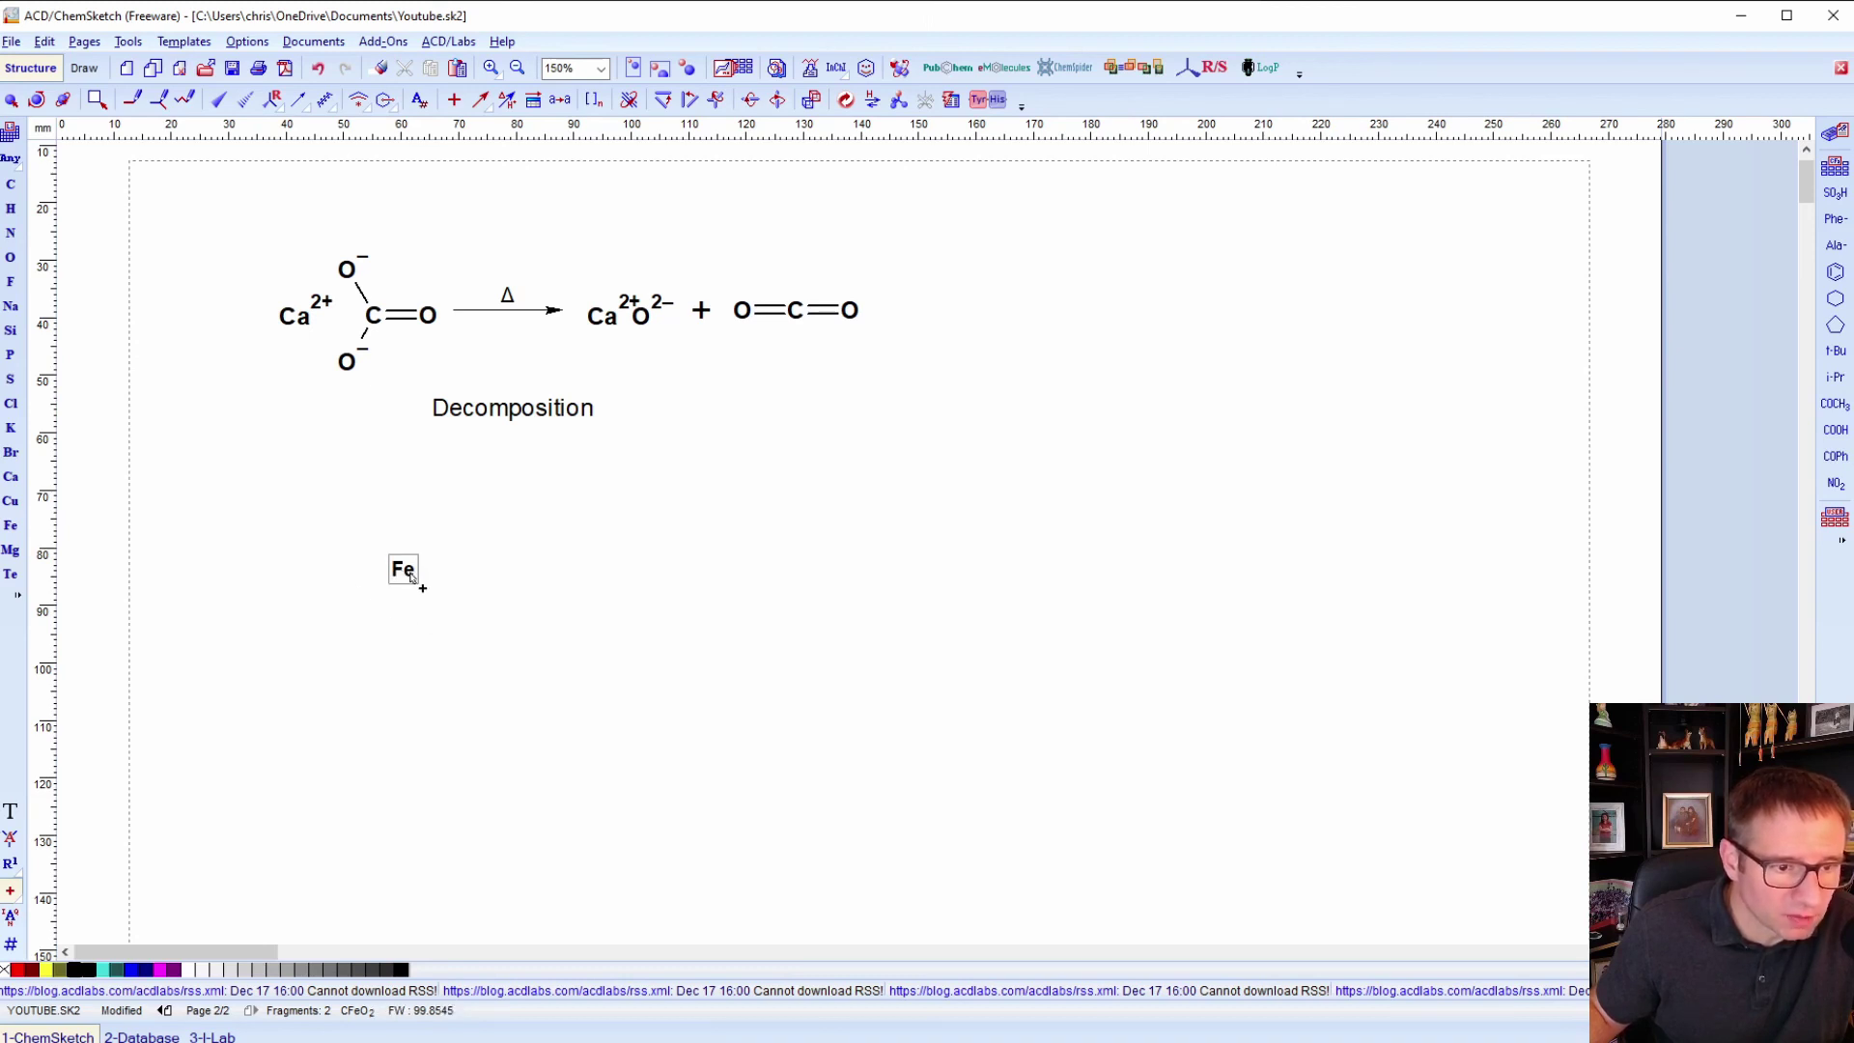
{"action": "double_click", "coordinate": [411, 576]}
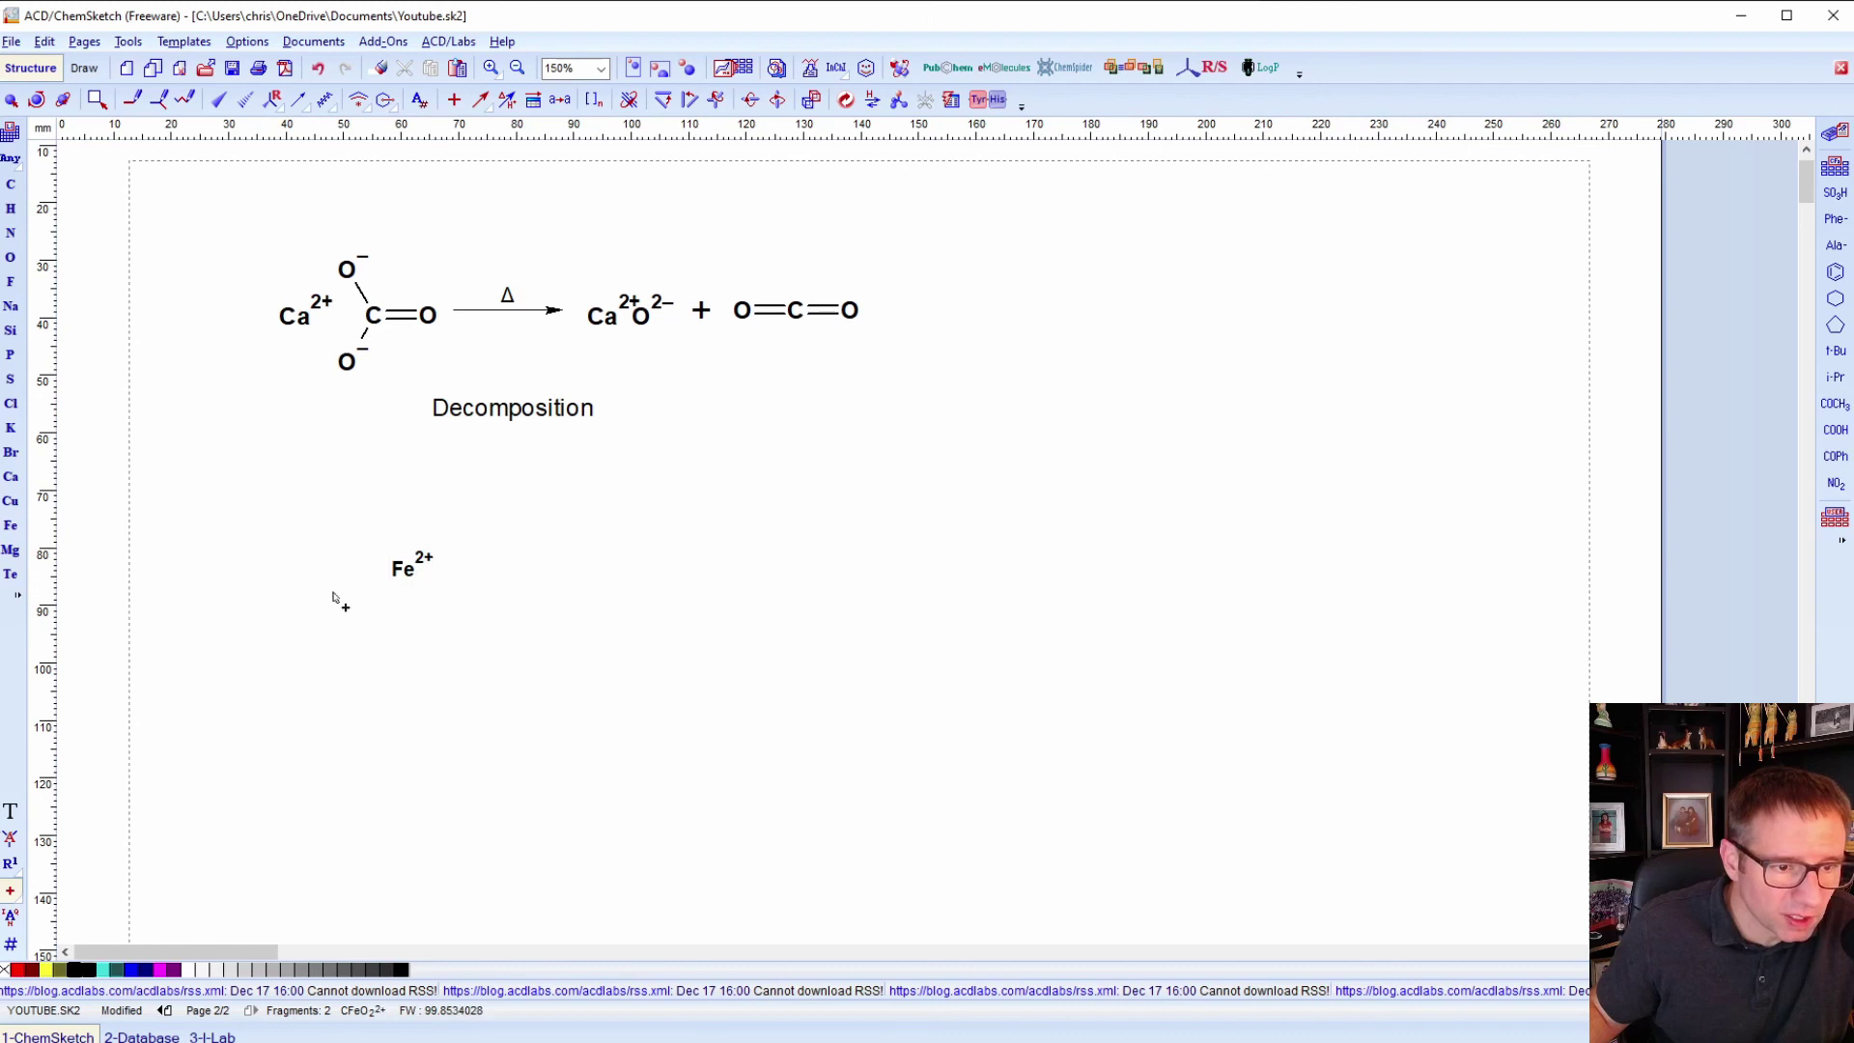
Choose manganese (Mn) in the Periodic Table of Elements dialog as the drawing element.
{"action": "left_click", "coordinate": [13, 140]}
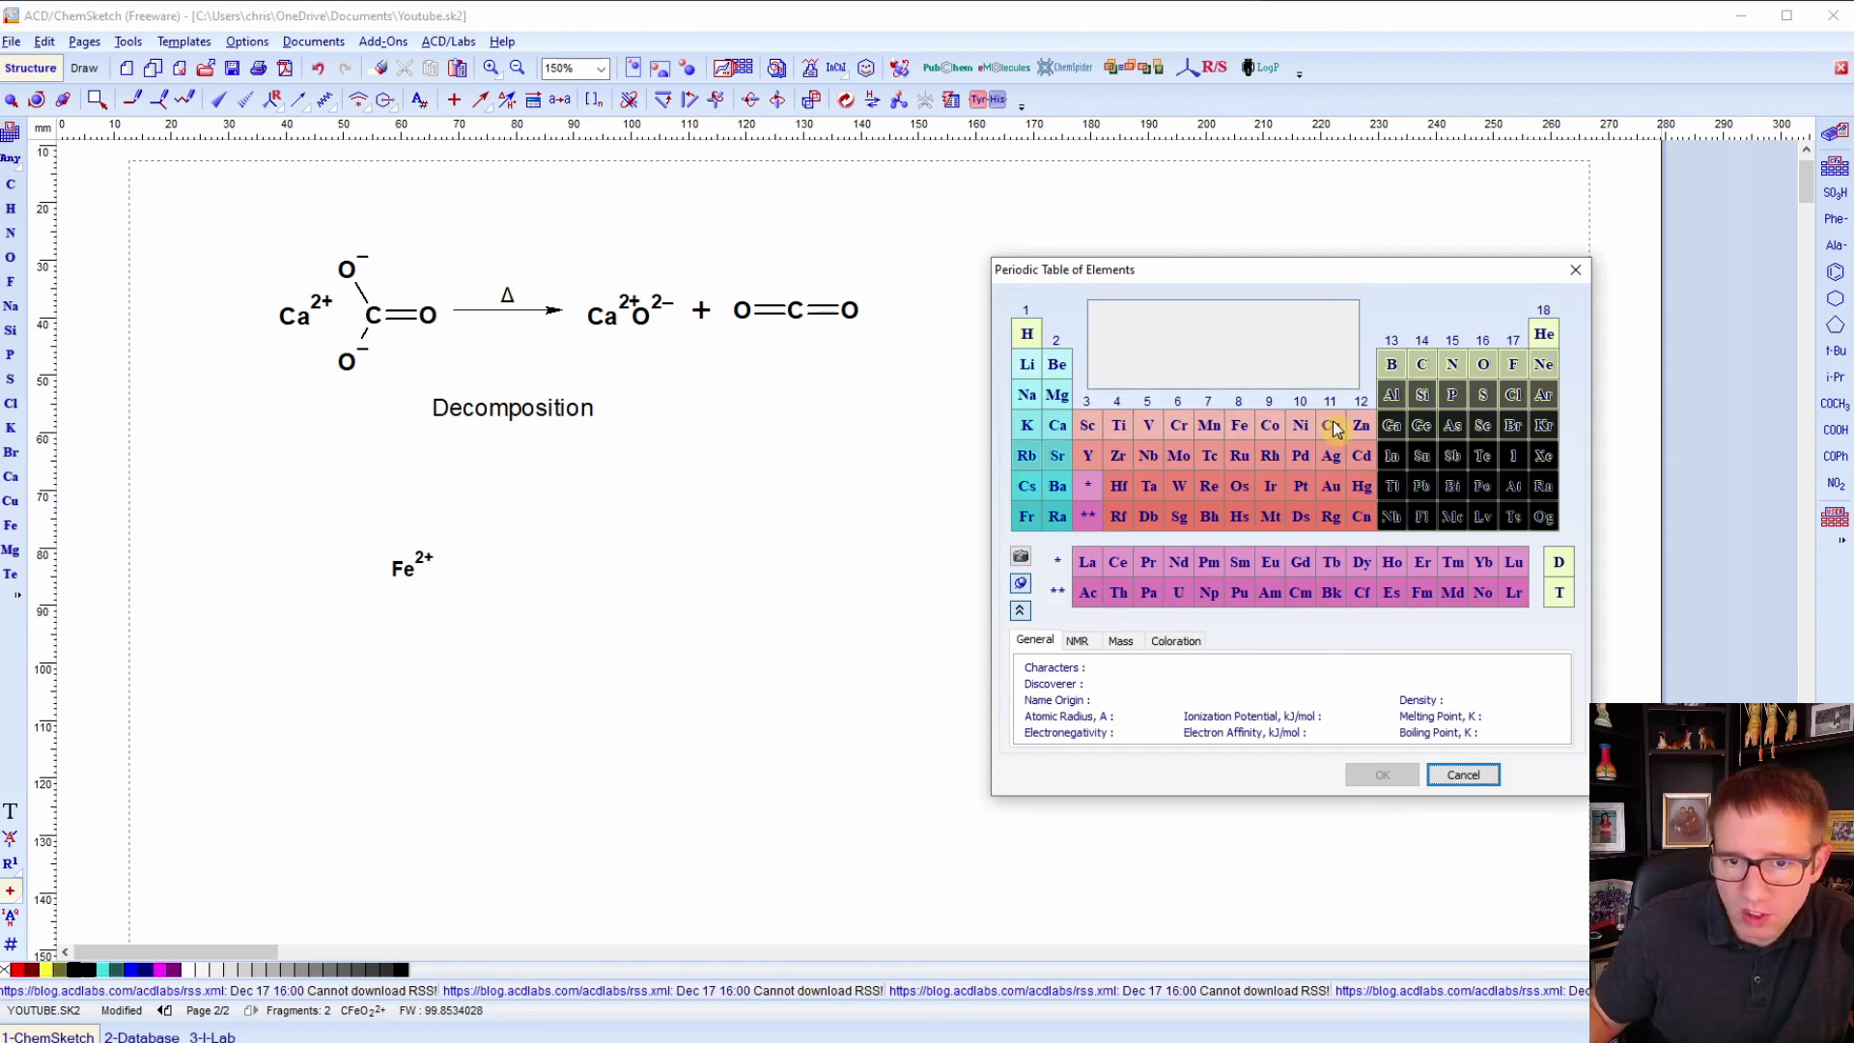
{"action": "left_click", "coordinate": [1180, 428]}
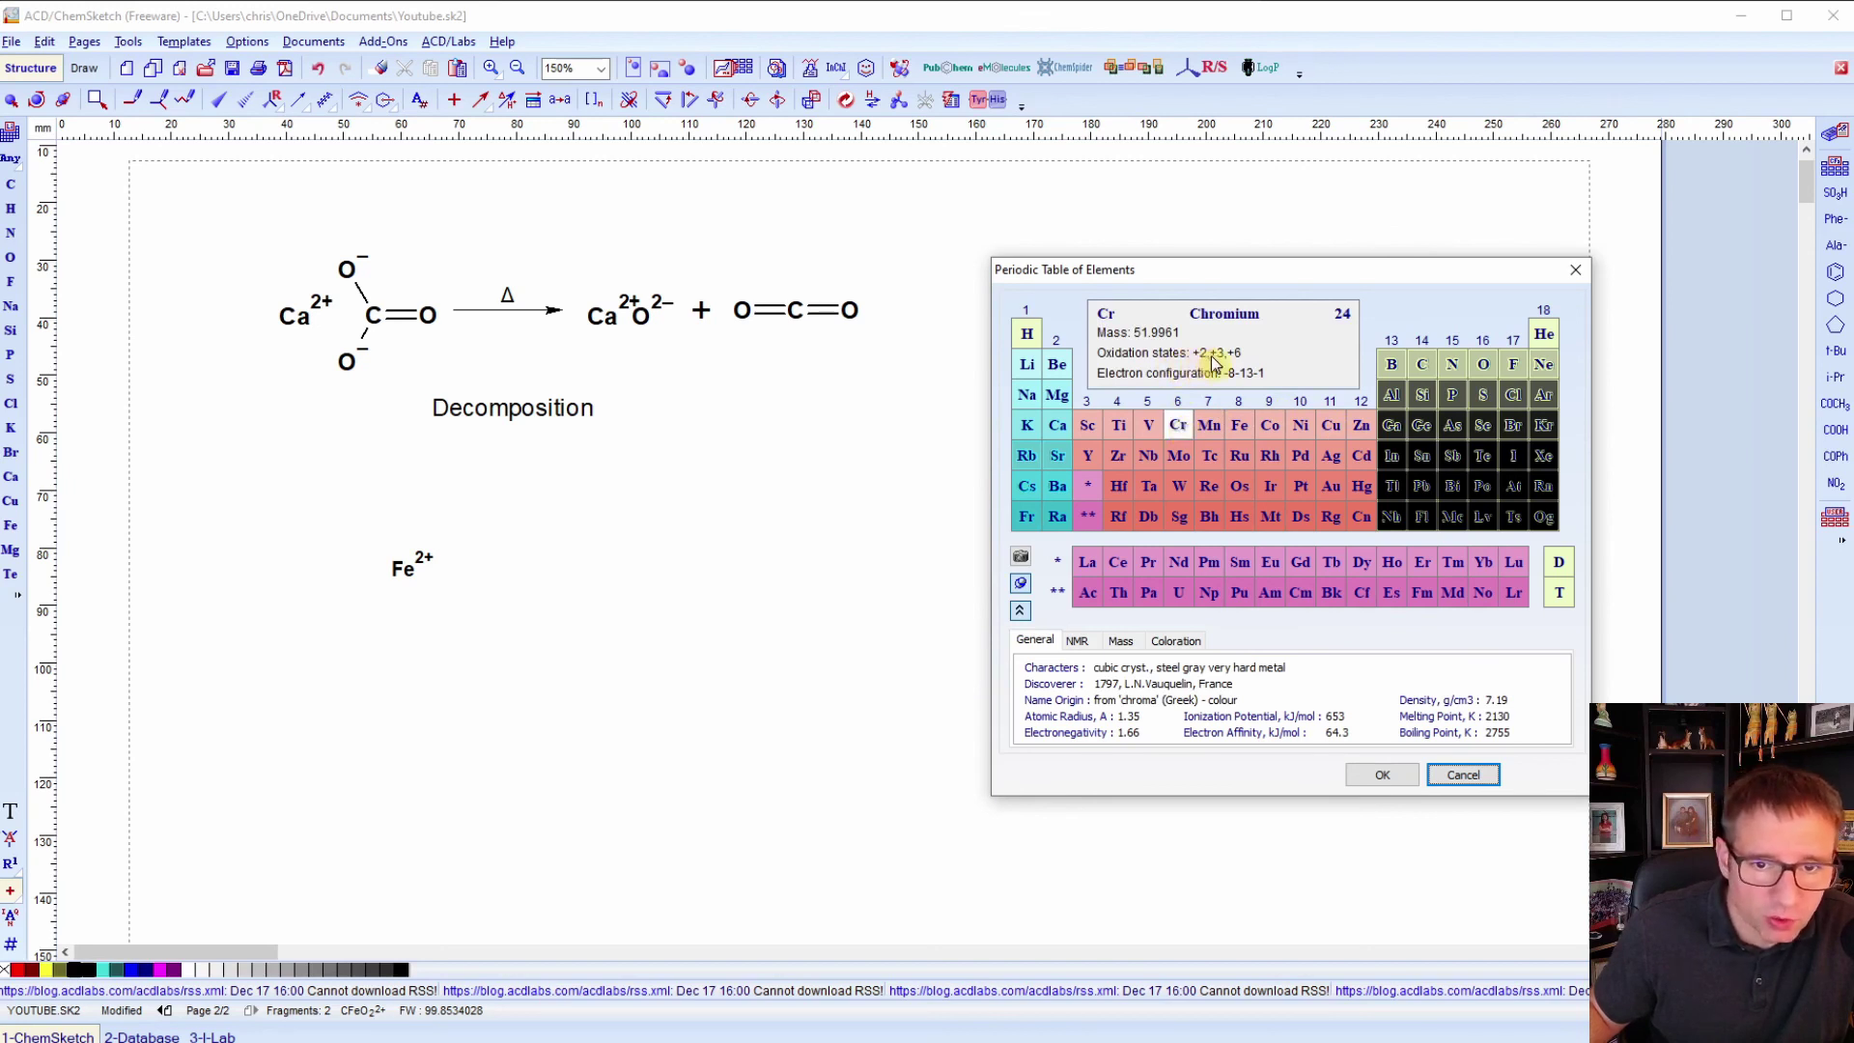
{"action": "left_click", "coordinate": [1213, 427]}
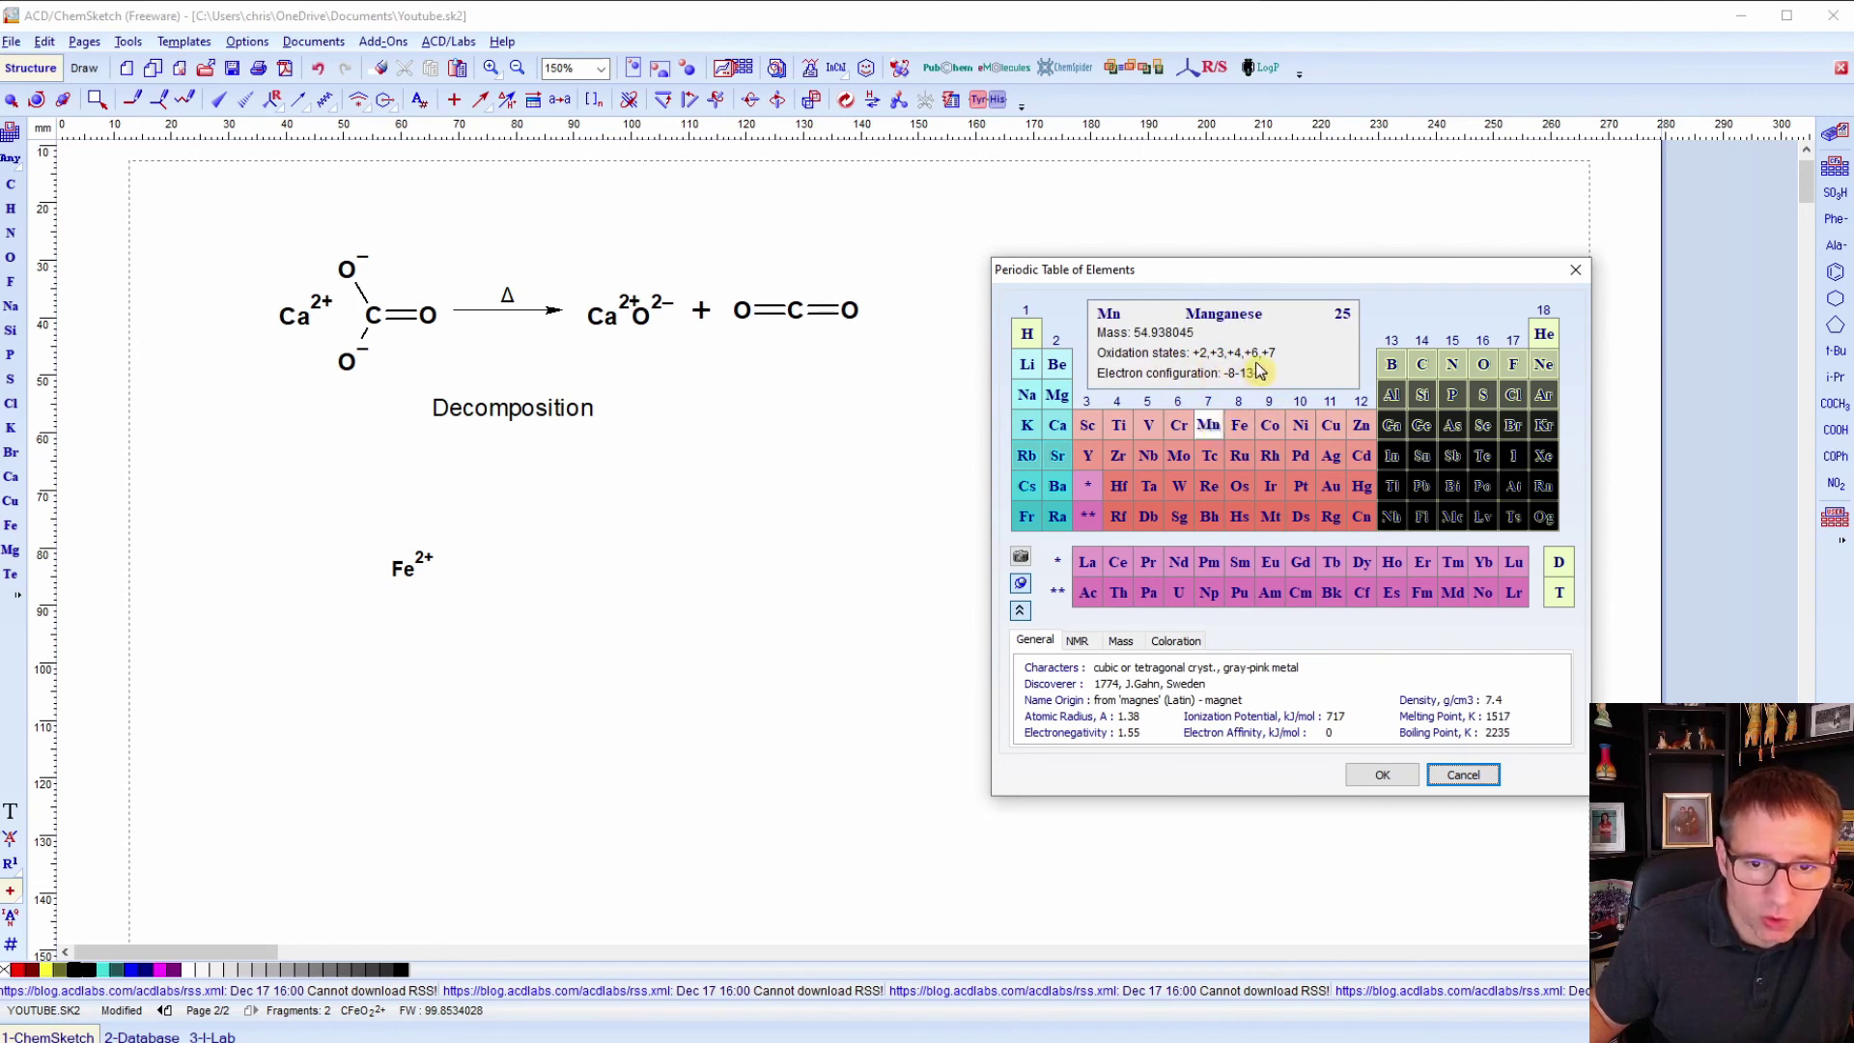
{"action": "left_click", "coordinate": [1382, 775]}
Place a manganese atom below Fe2+ and raise its charge to 7+.
{"action": "left_click", "coordinate": [437, 635]}
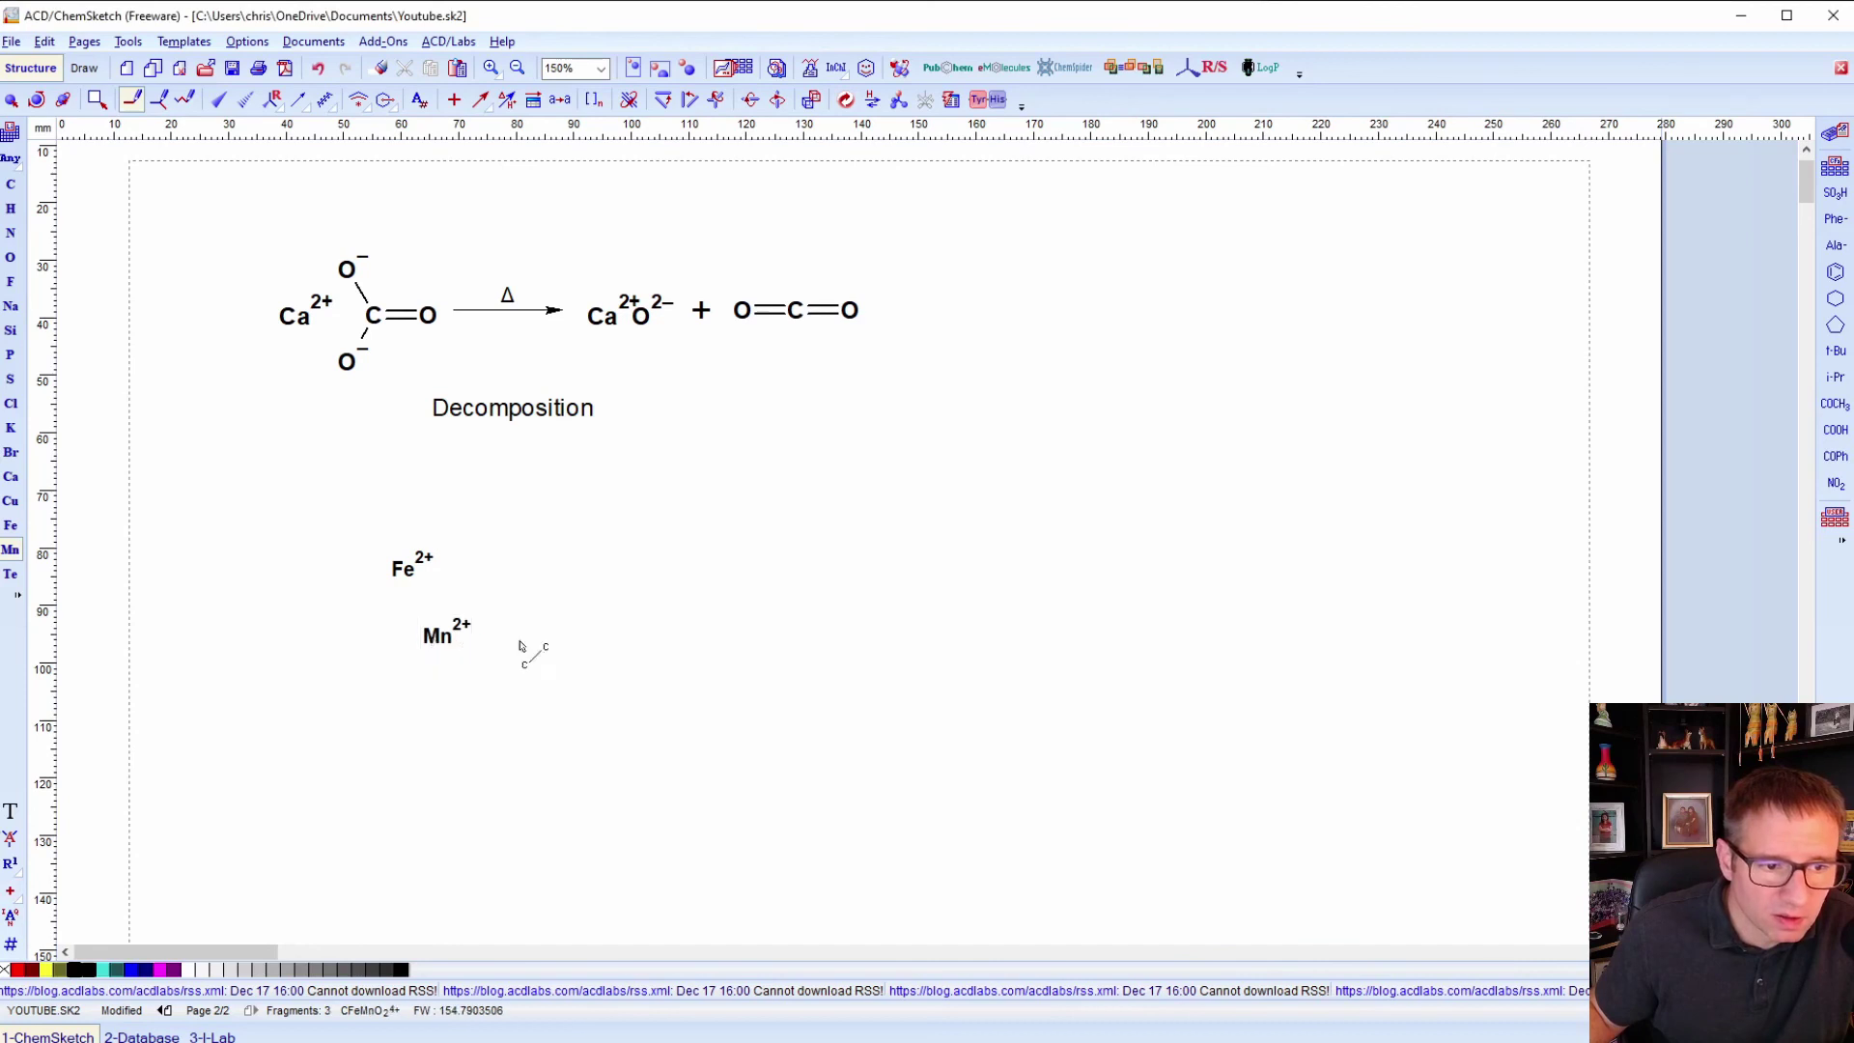
{"action": "left_click", "coordinate": [10, 891]}
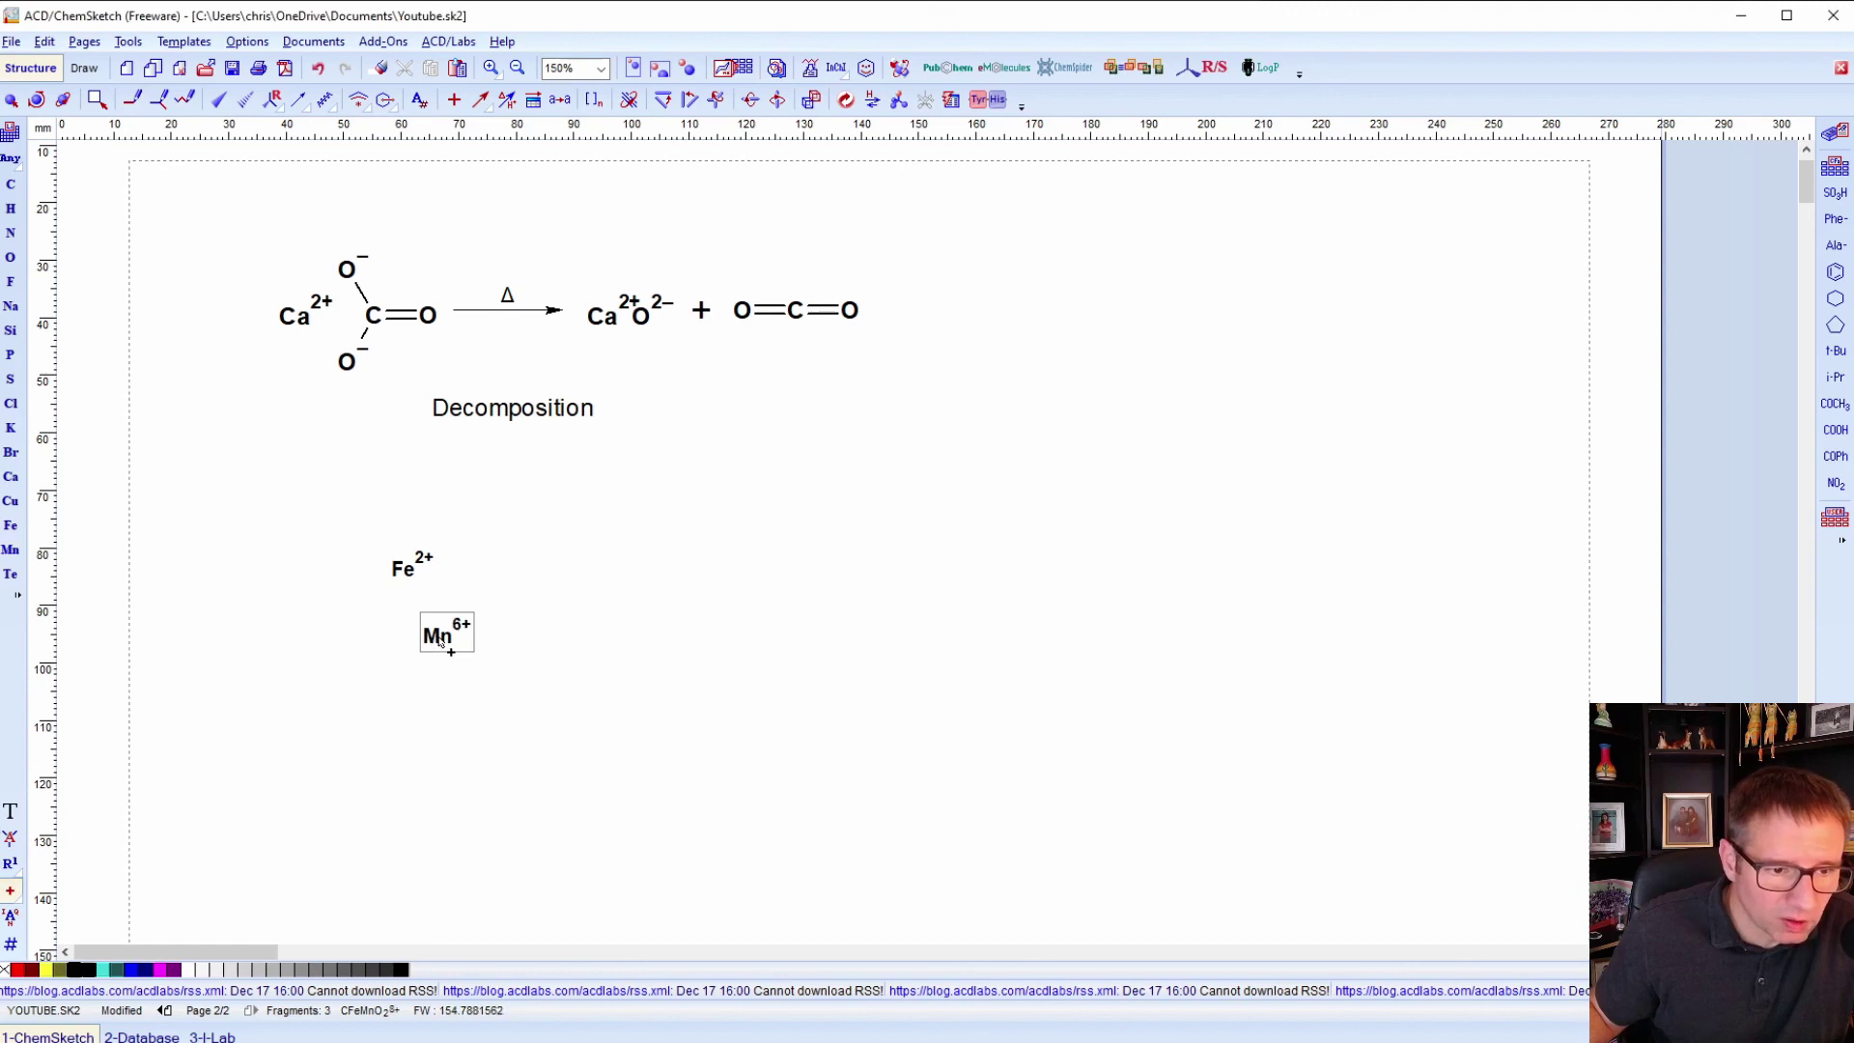
{"action": "left_click", "coordinate": [440, 642]}
{"action": "left_click", "coordinate": [440, 642]}
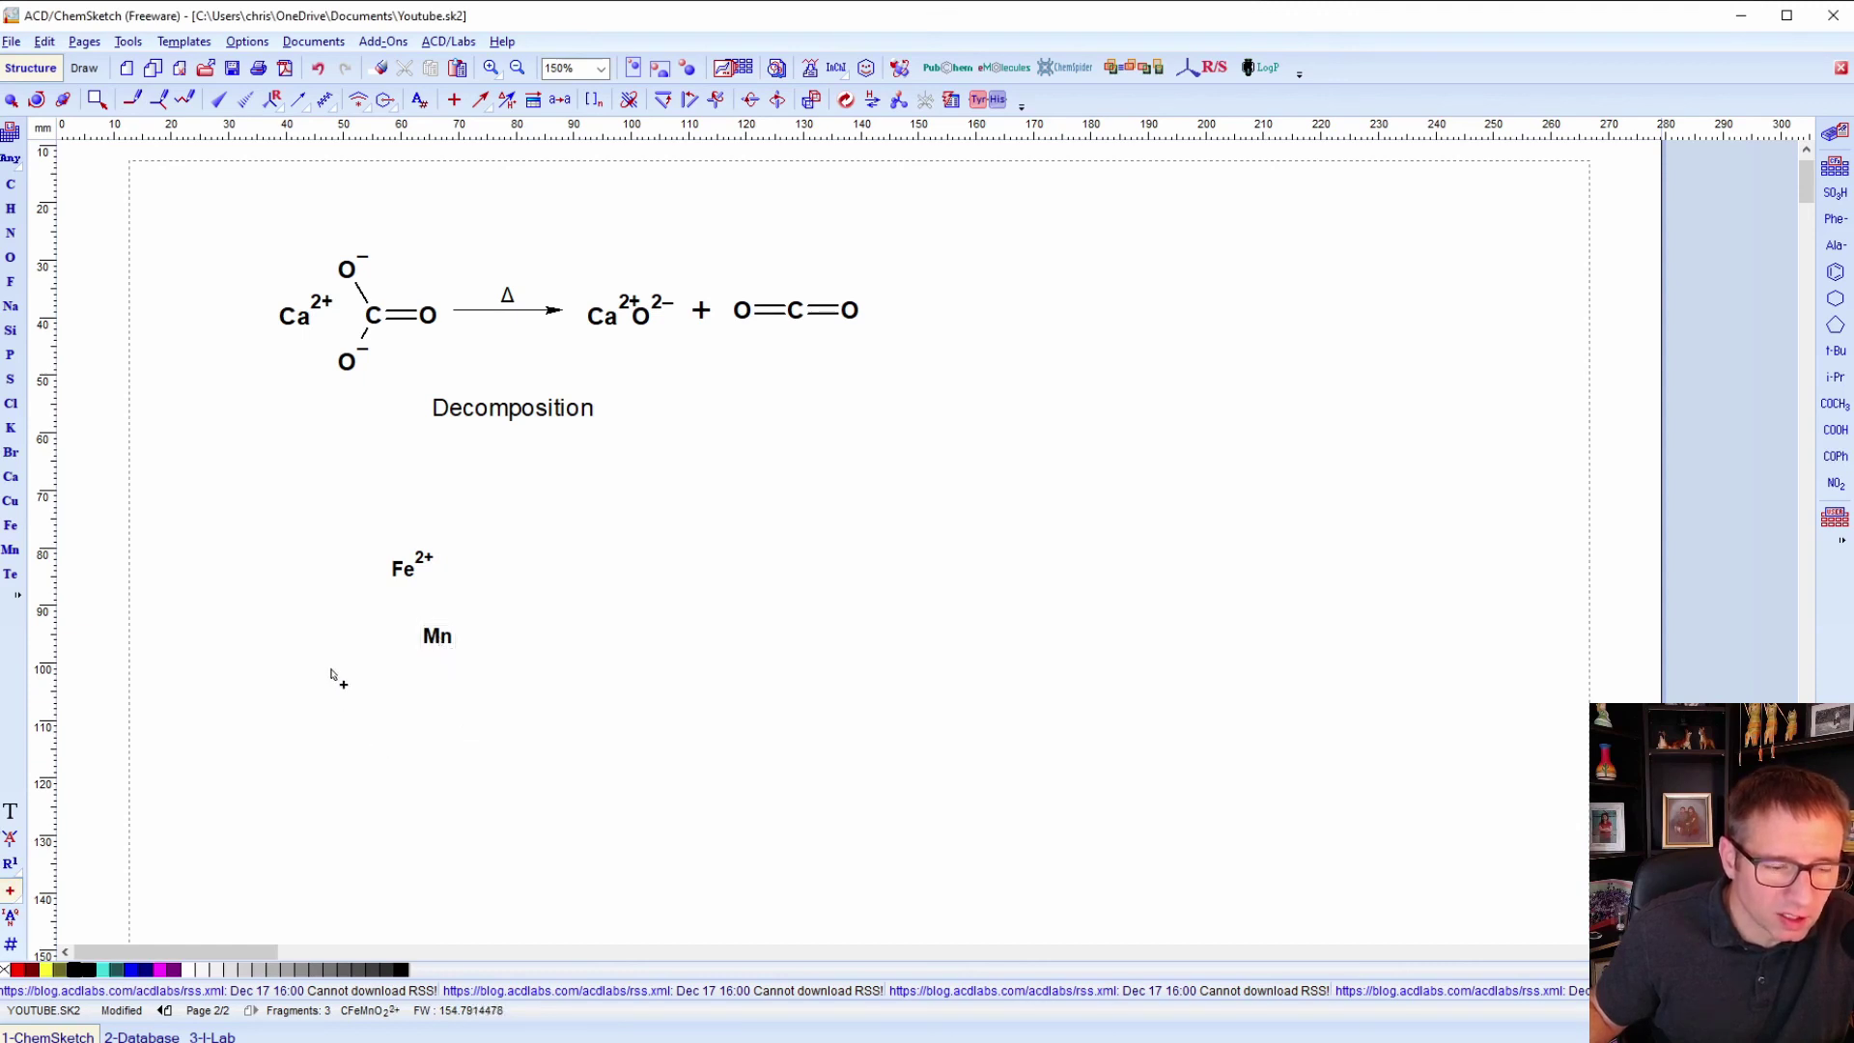
{"action": "triple_click", "coordinate": [440, 642]}
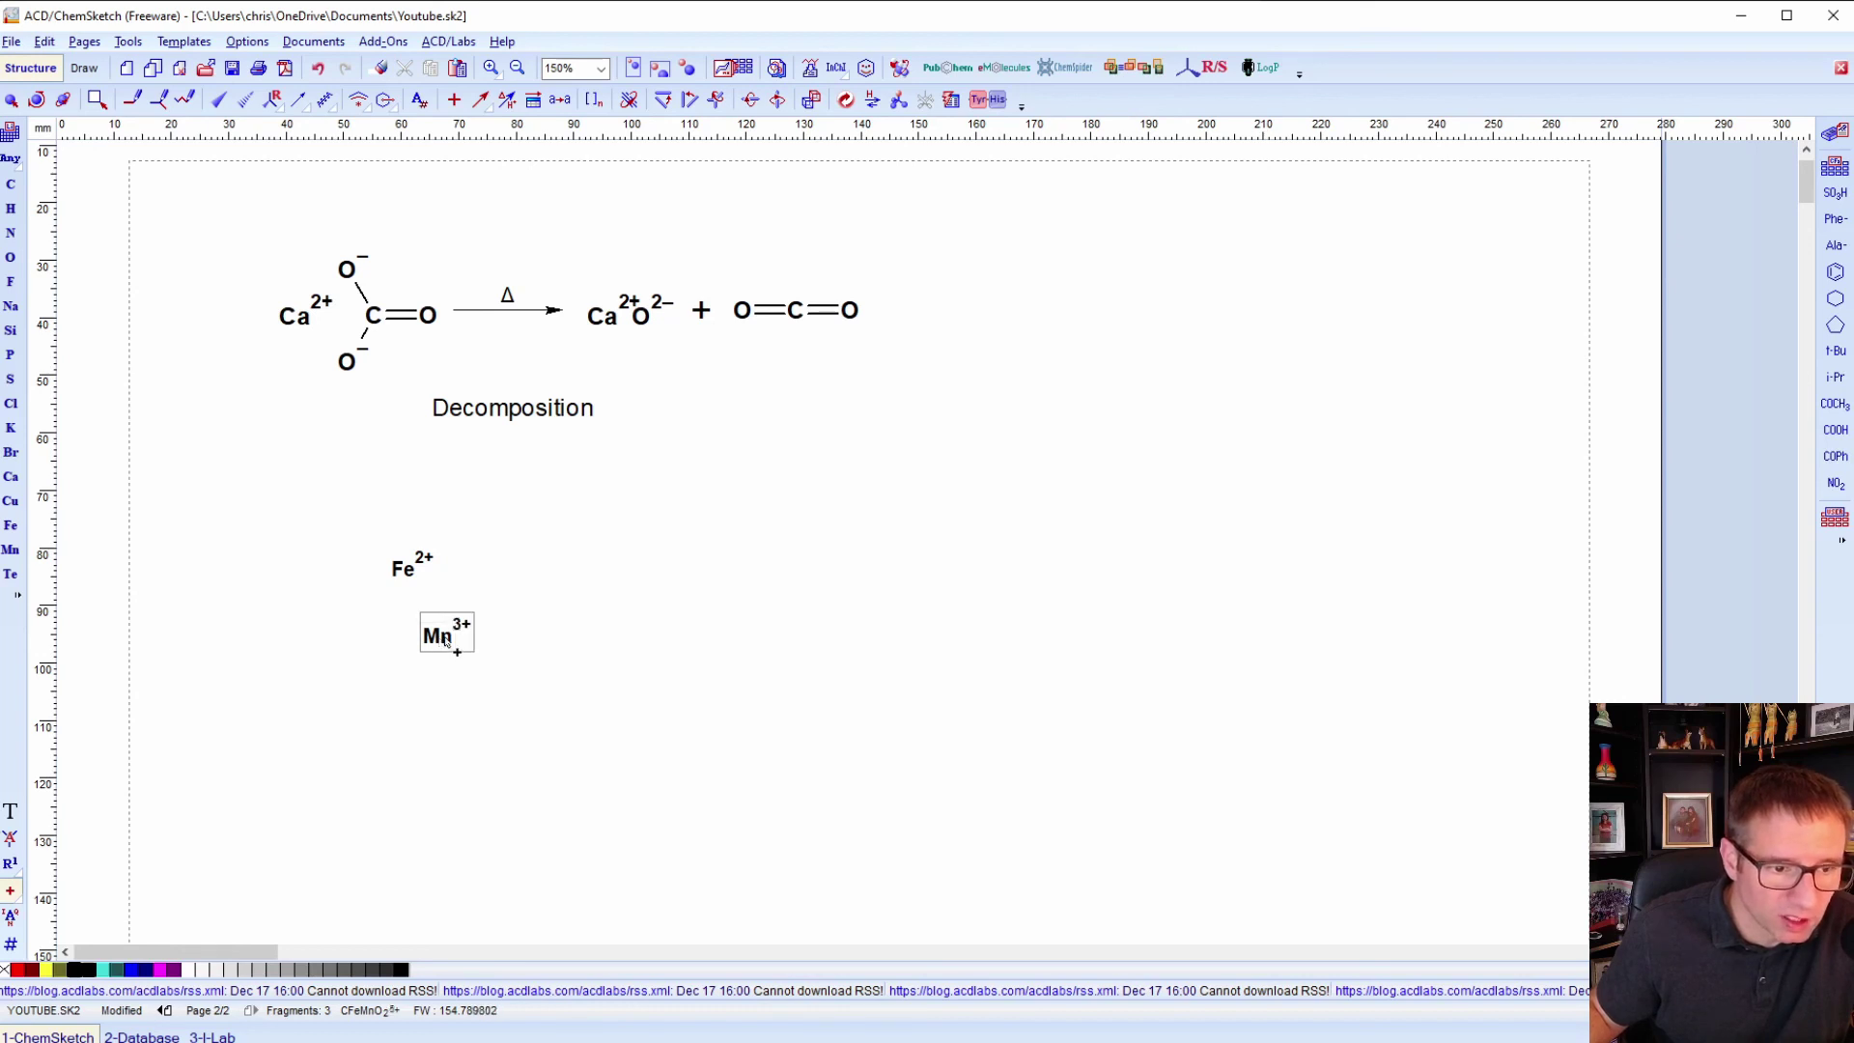
{"action": "double_click", "coordinate": [445, 639]}
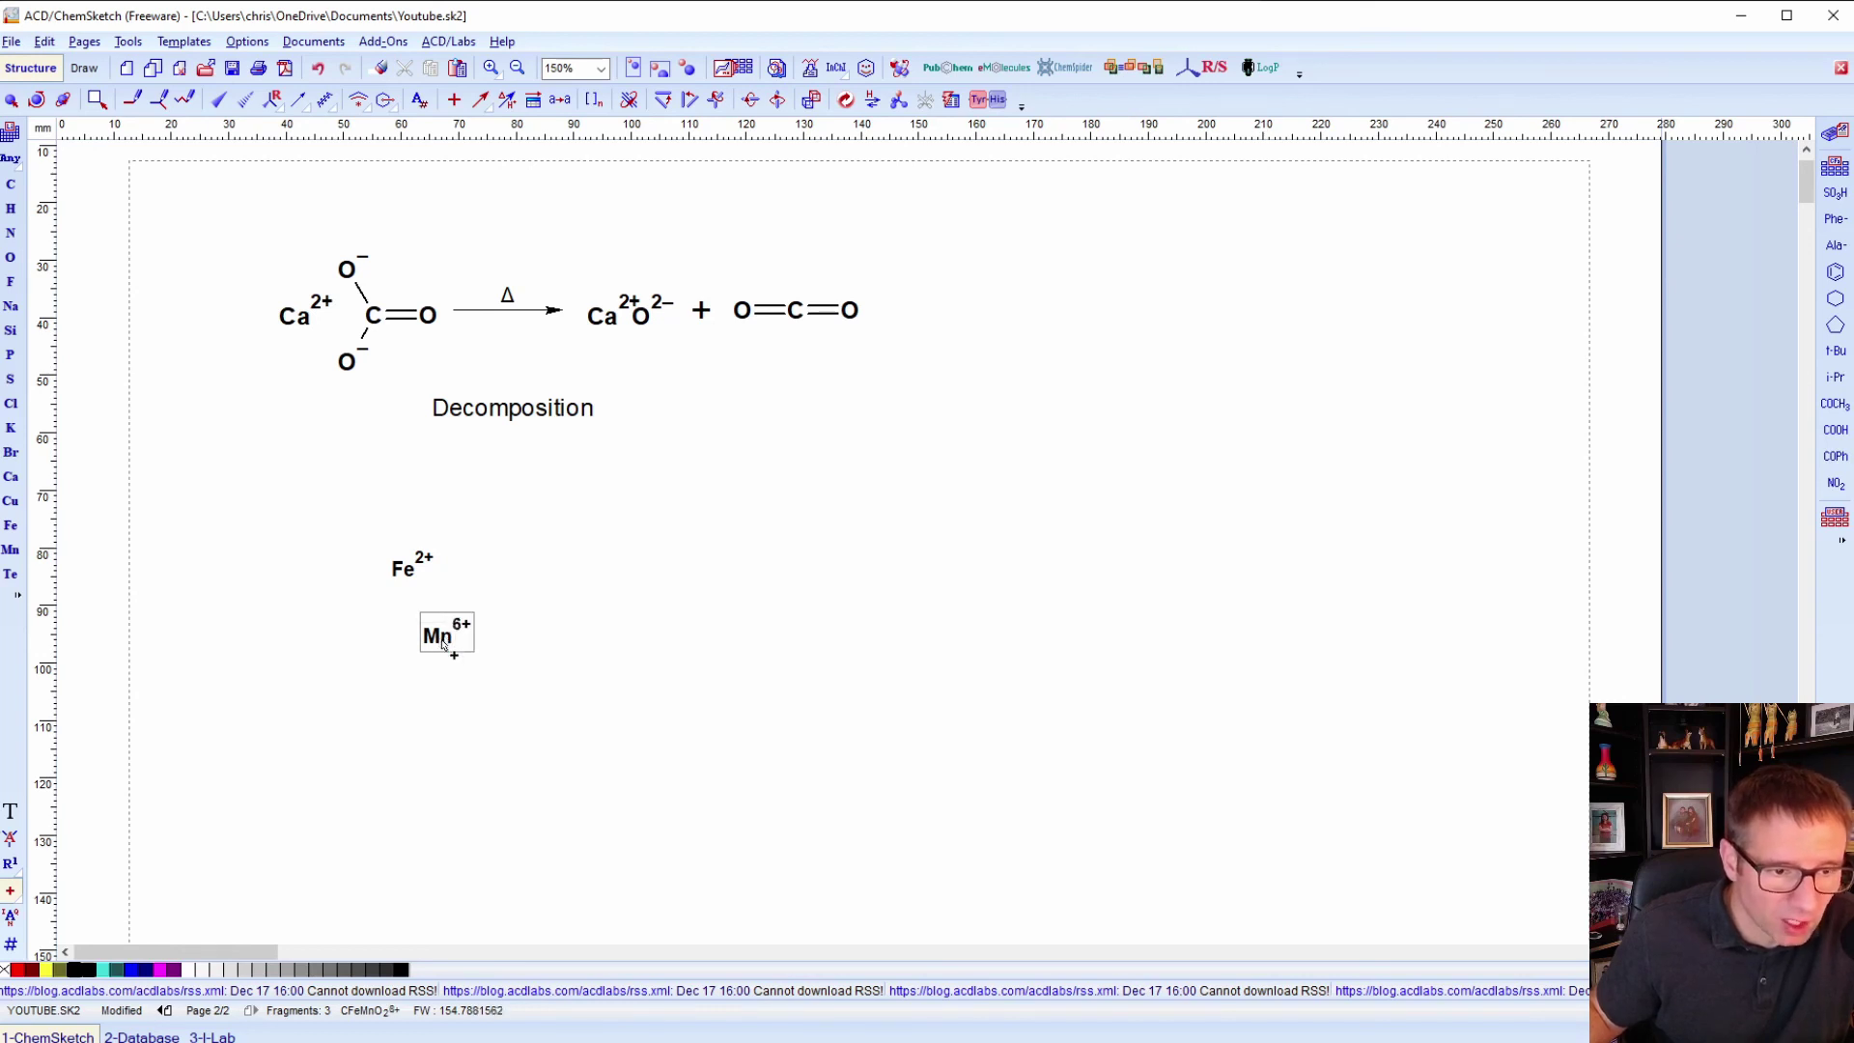
{"action": "left_click", "coordinate": [443, 644]}
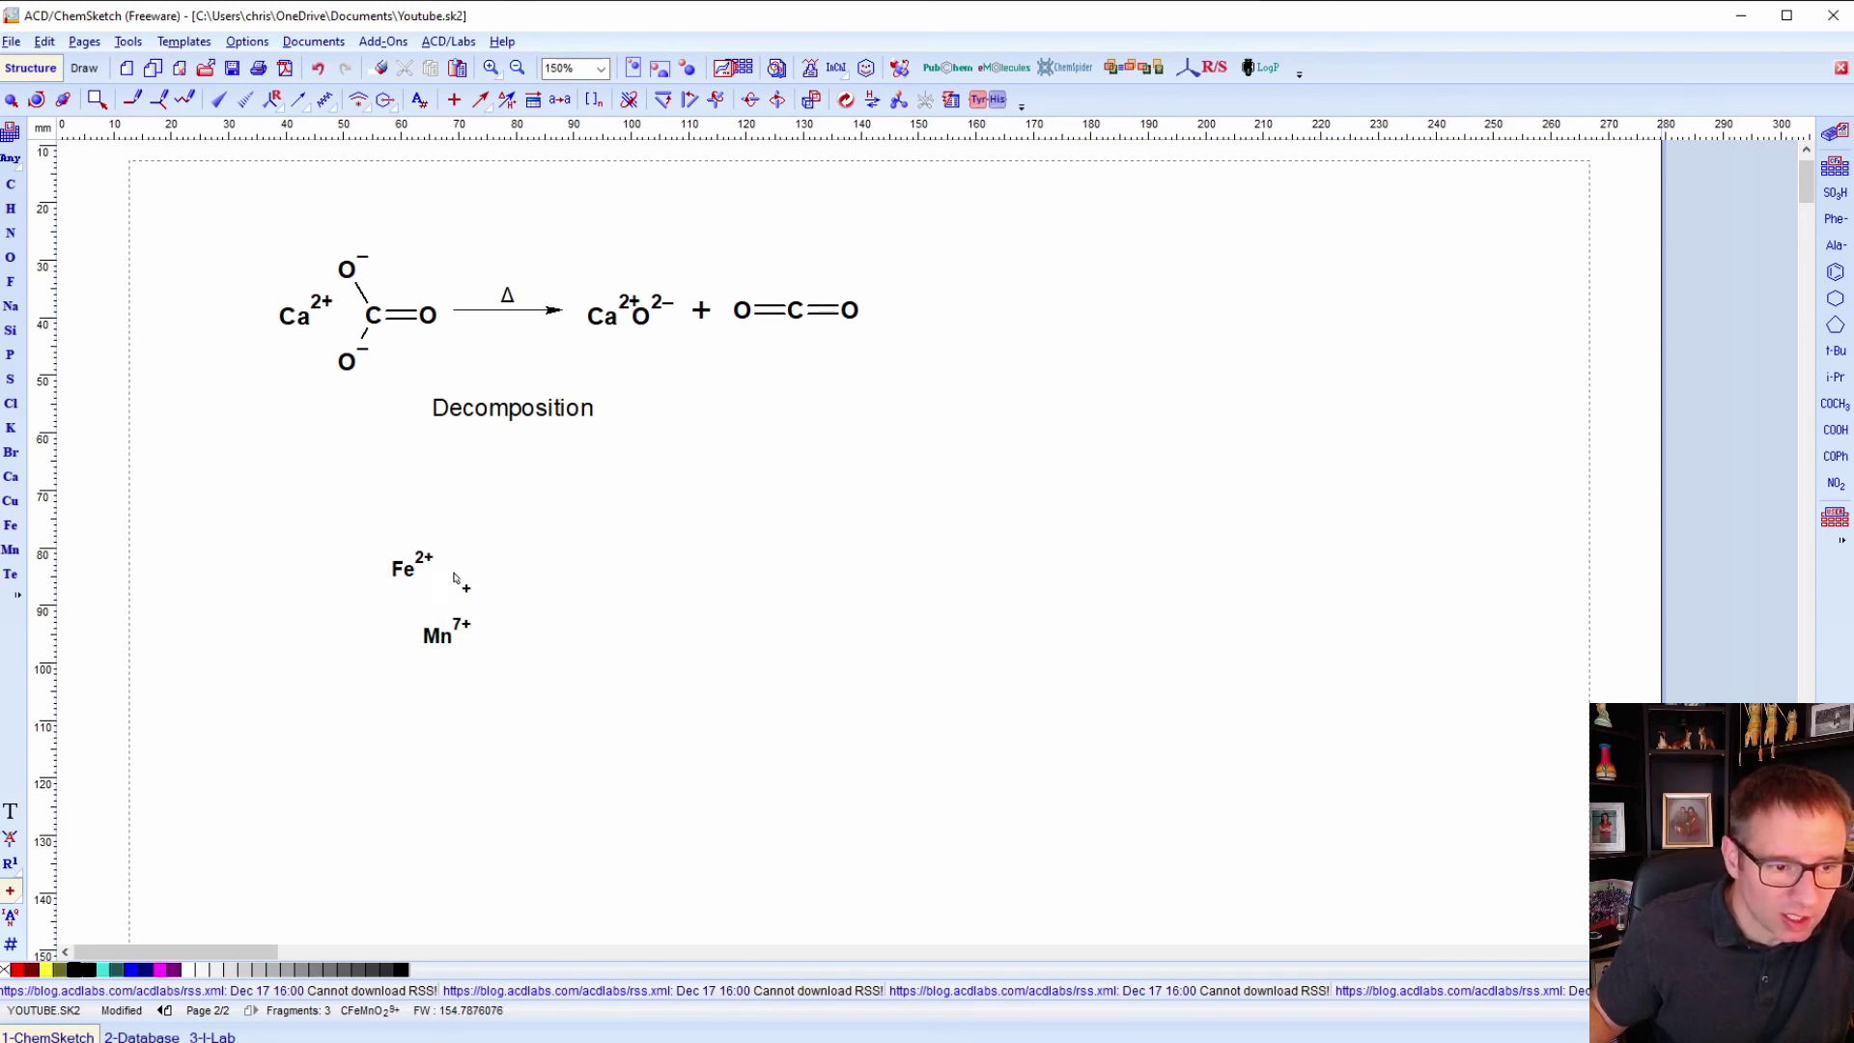
Lower the manganese charge step by step from 7+ down to 3+, giving Mn3+.
{"action": "left_click", "coordinate": [13, 889]}
{"action": "left_click", "coordinate": [18, 905]}
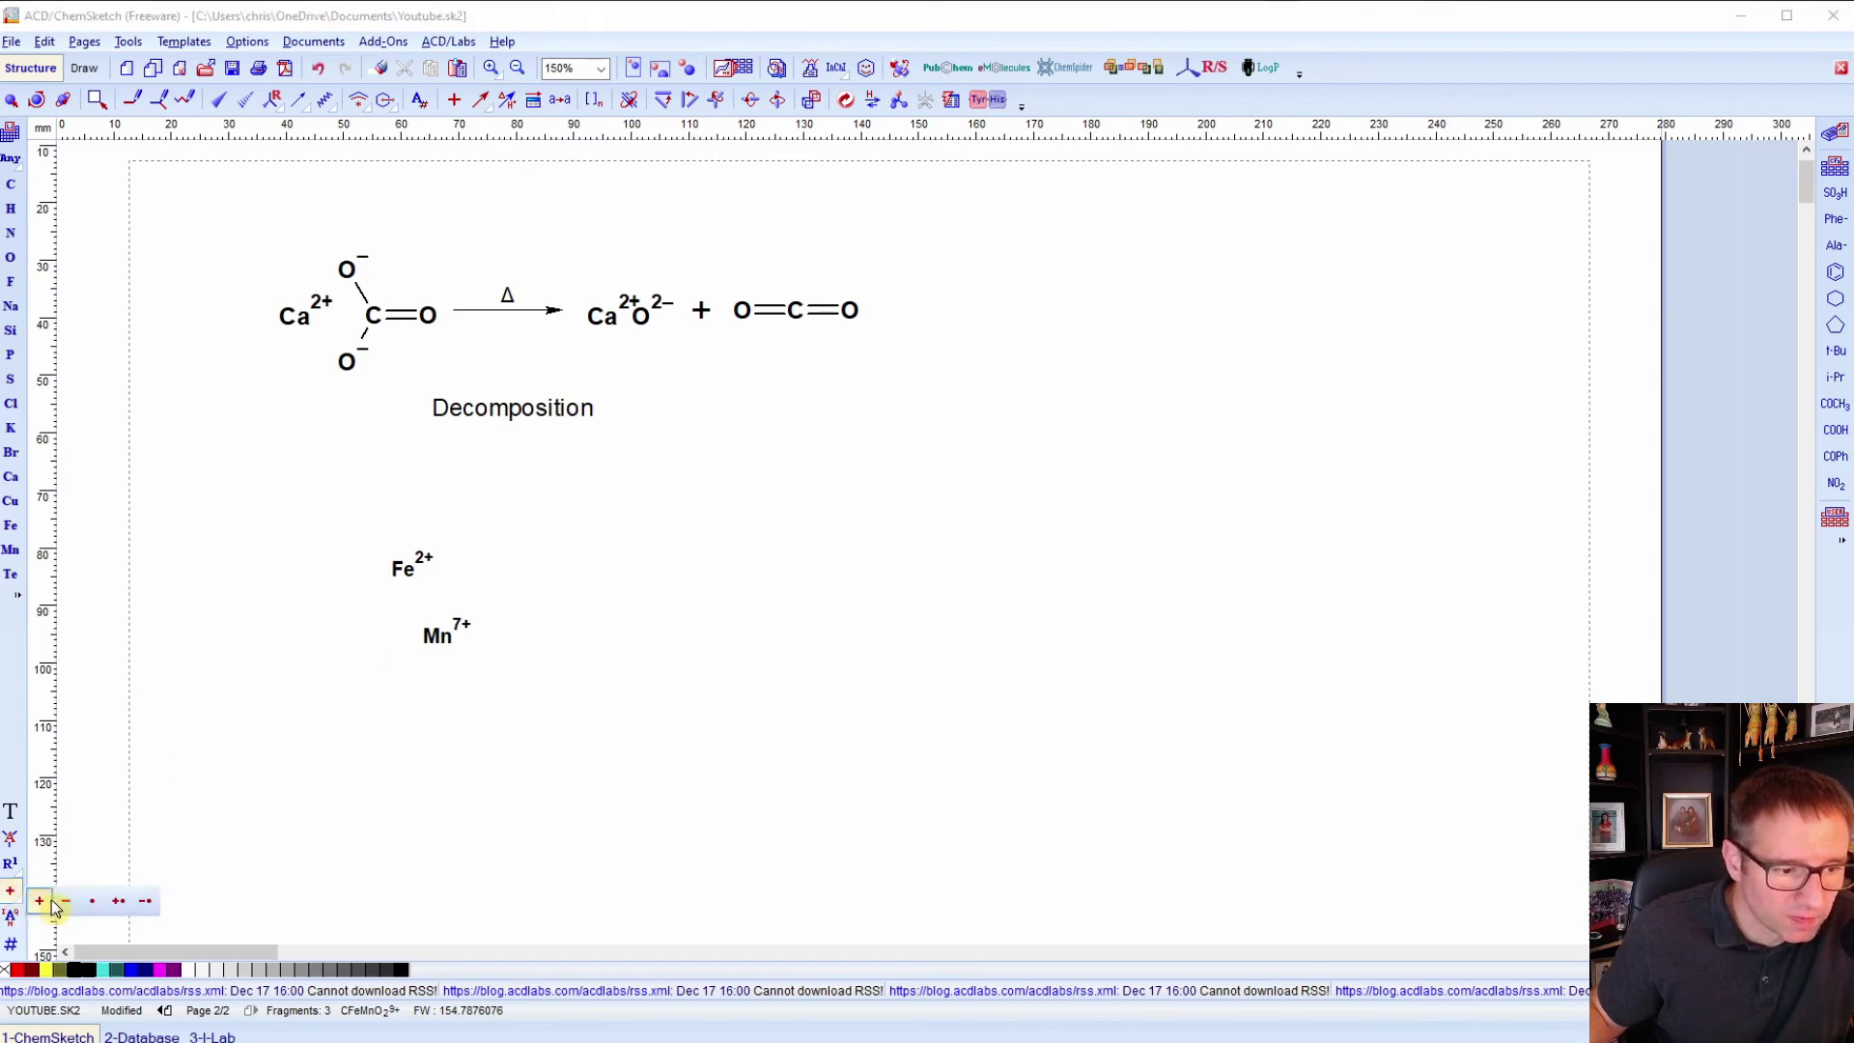
{"action": "left_click", "coordinate": [46, 901]}
{"action": "left_click", "coordinate": [452, 638]}
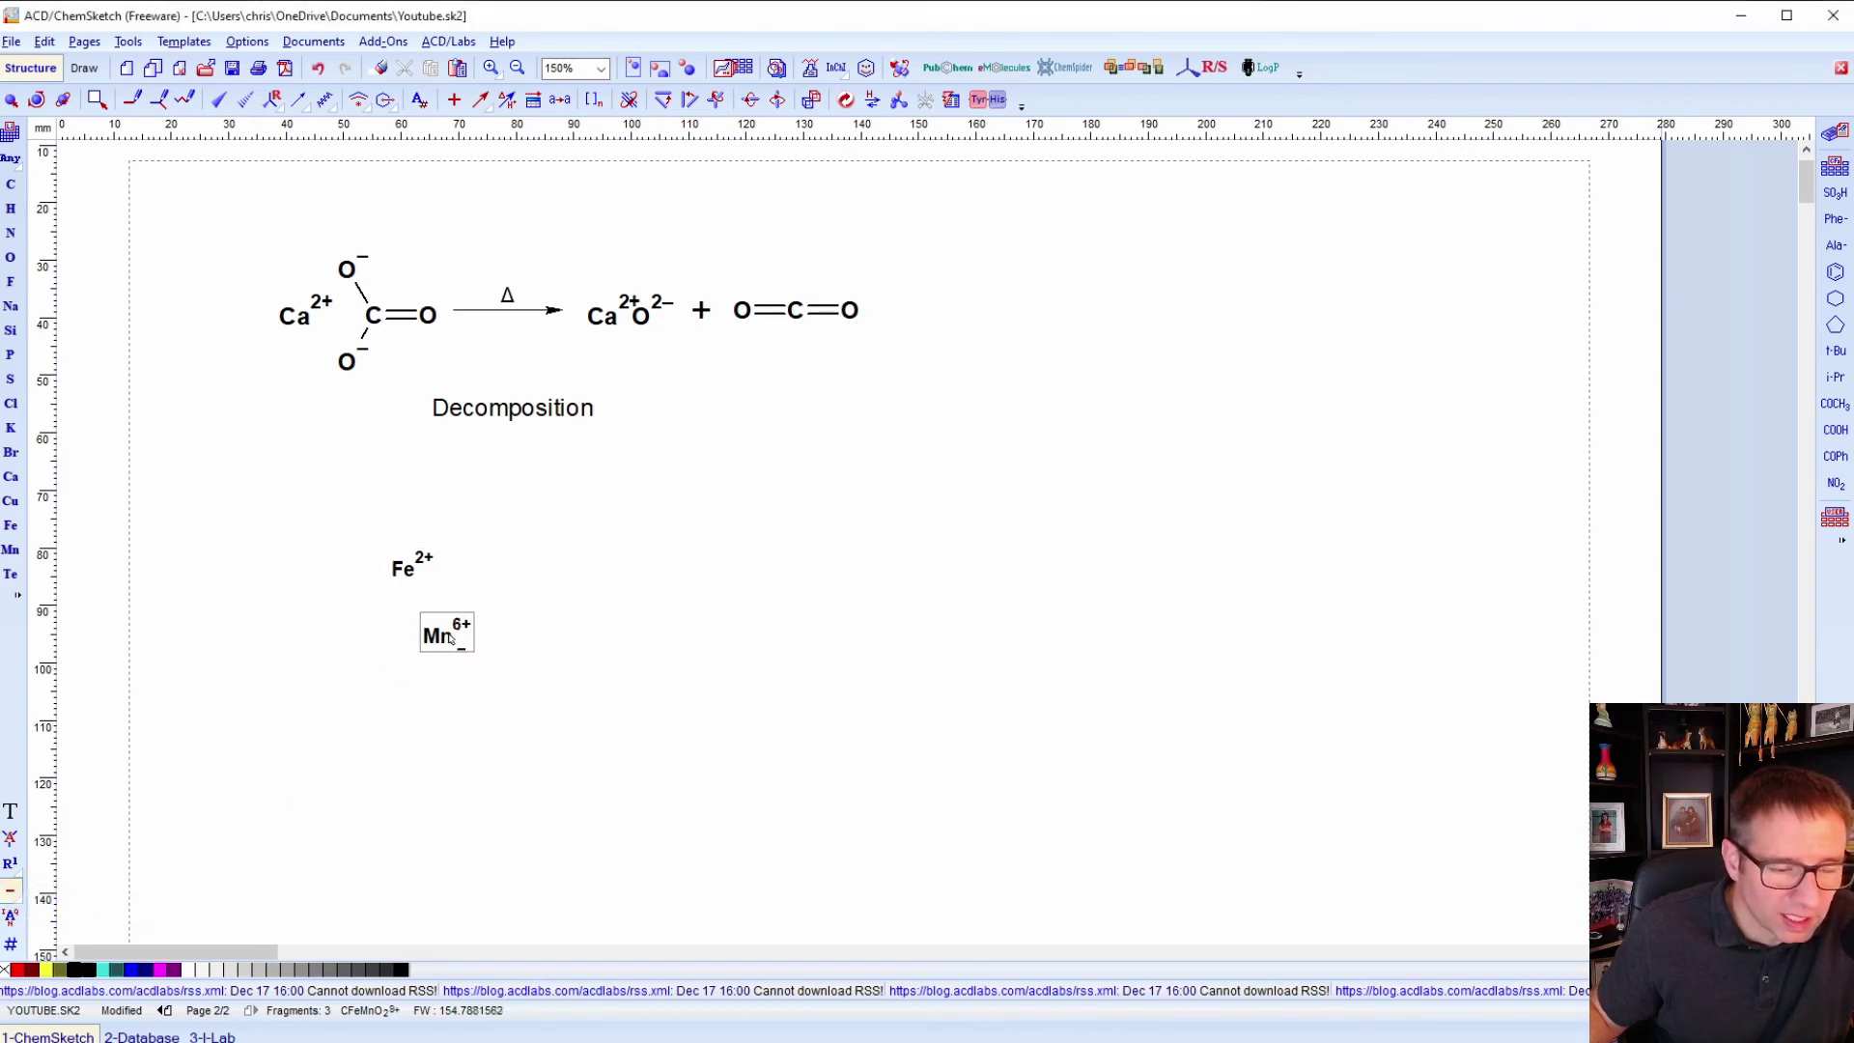
{"action": "left_click", "coordinate": [450, 639]}
{"action": "left_click", "coordinate": [447, 638]}
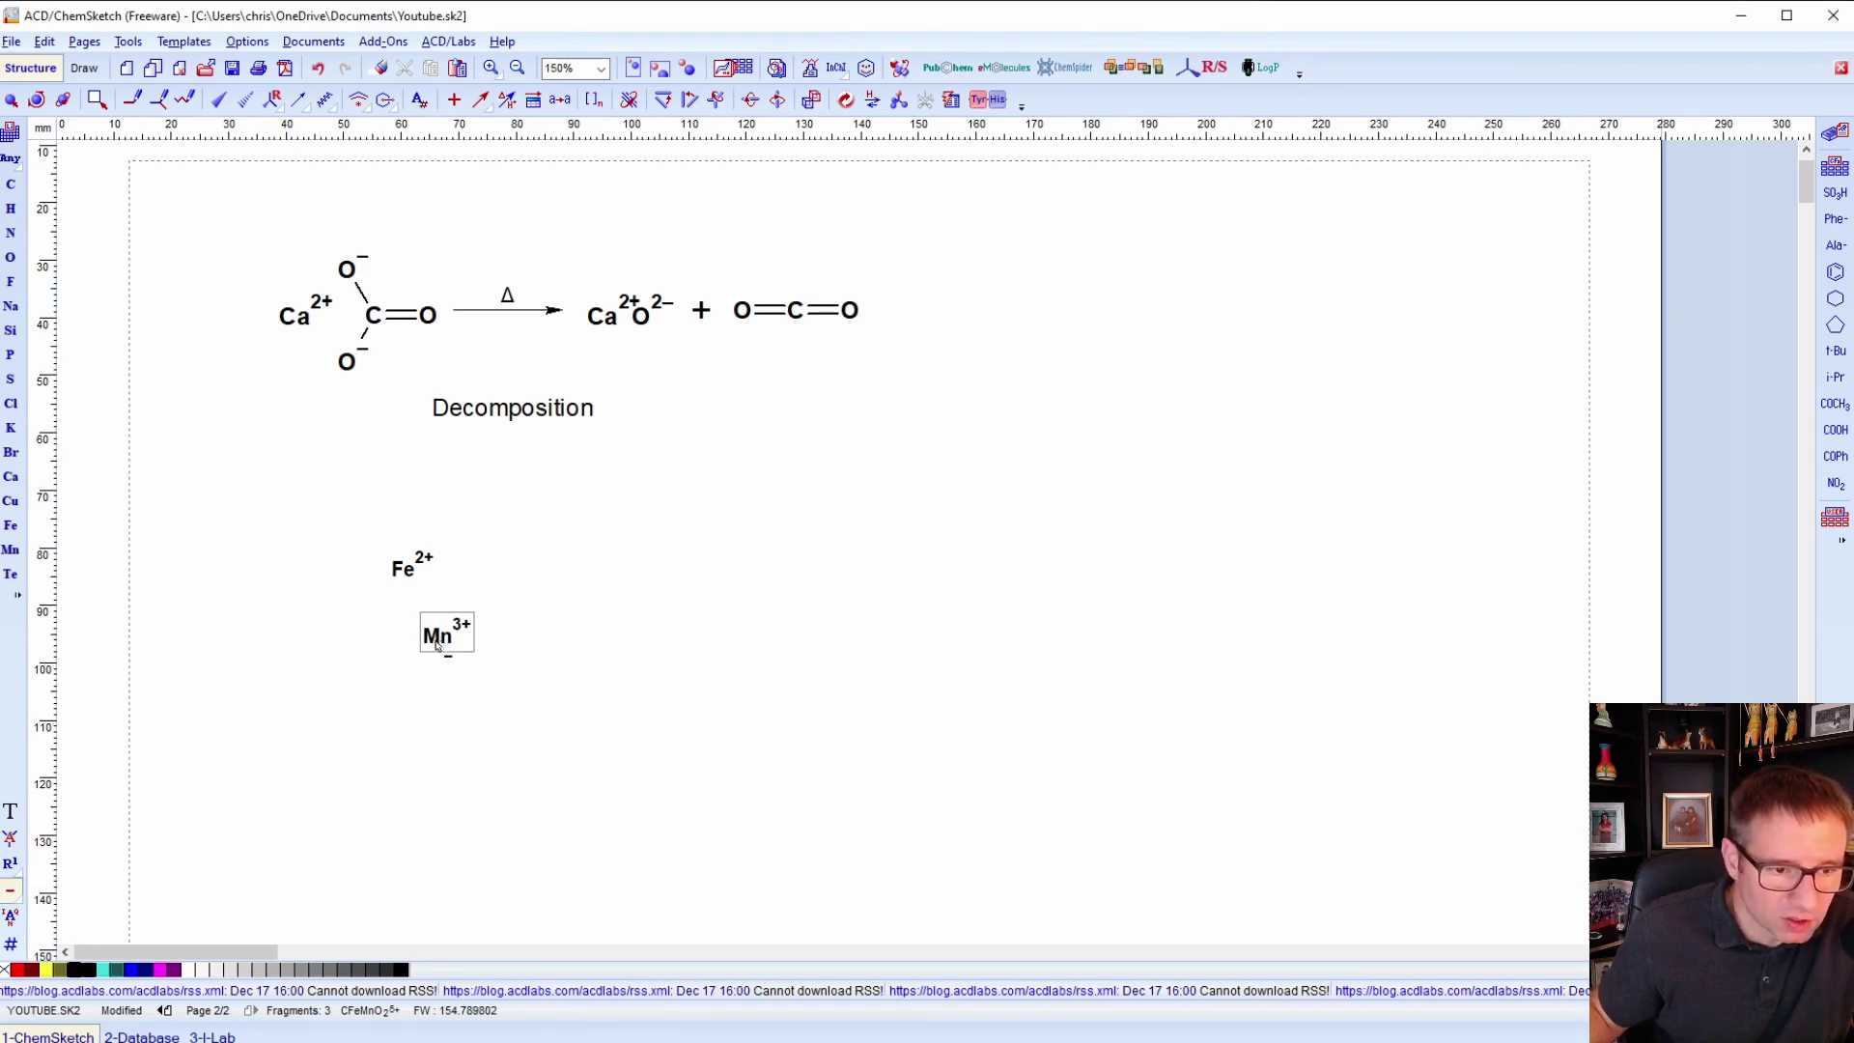
{"action": "left_click", "coordinate": [447, 638]}
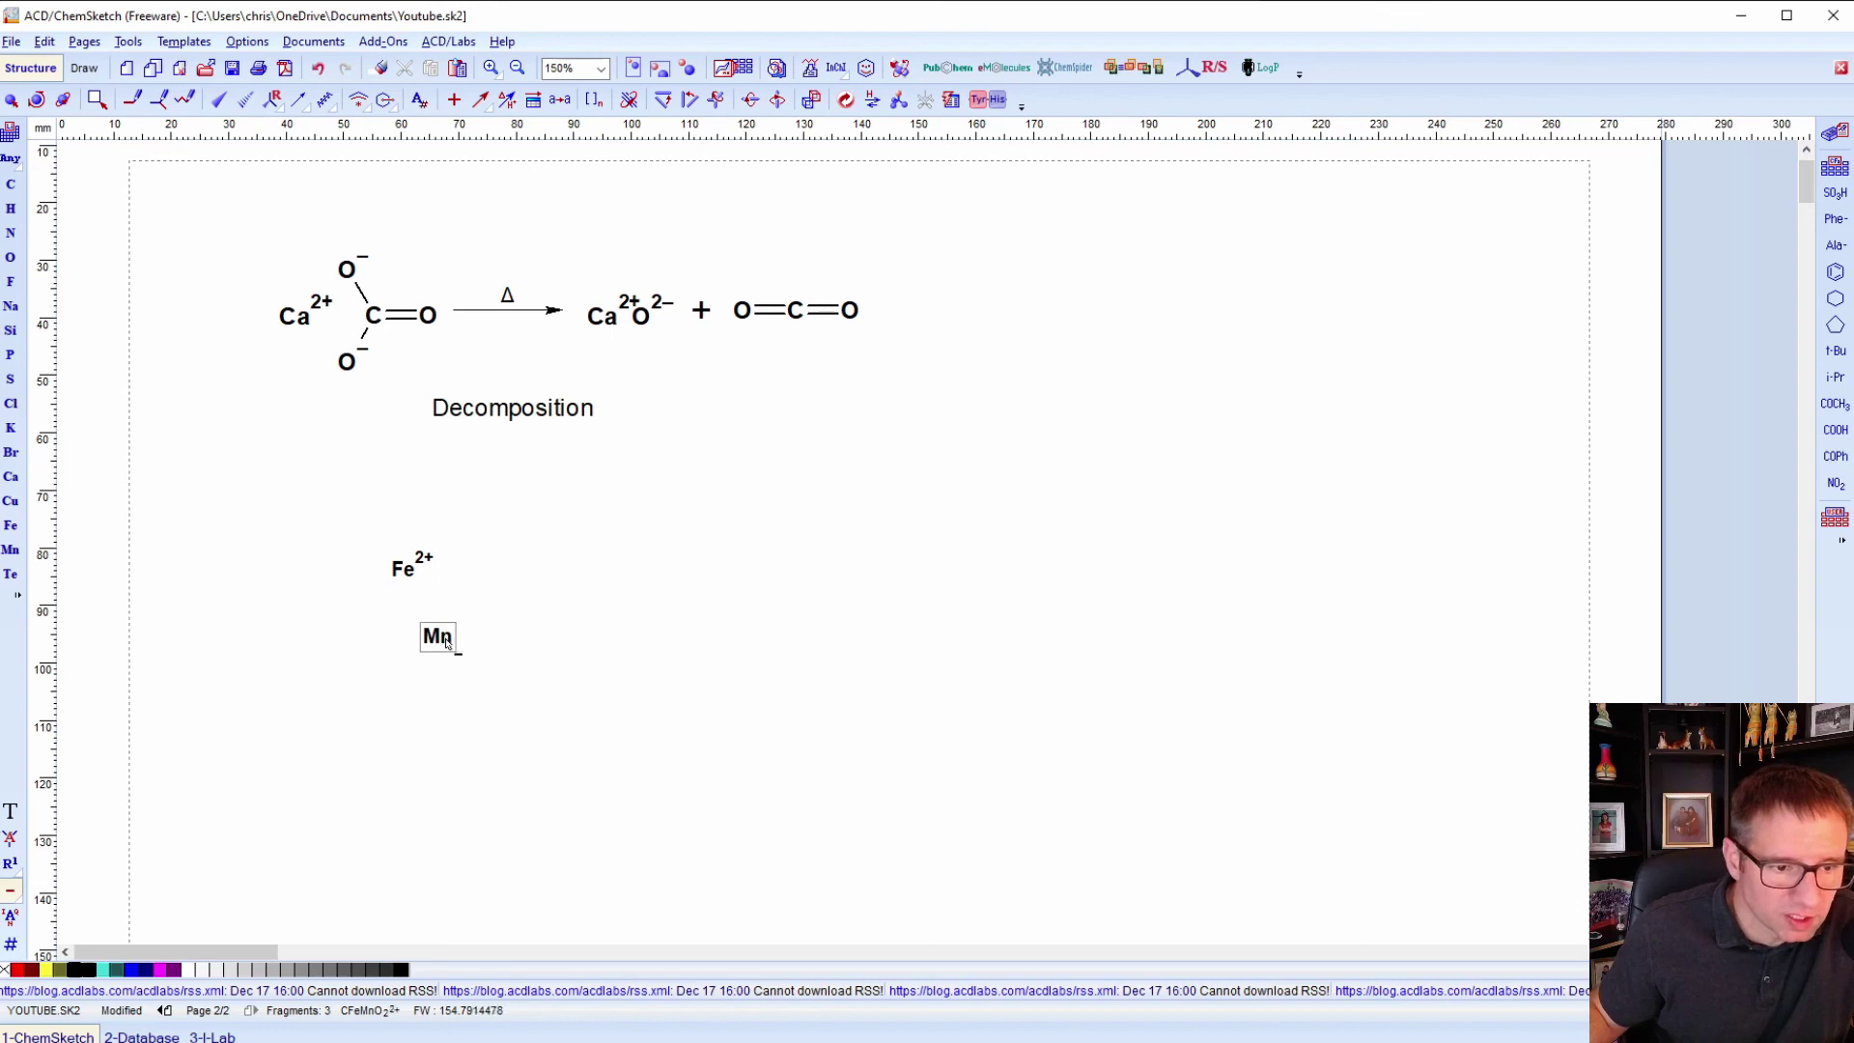
{"action": "left_click", "coordinate": [447, 637]}
{"action": "left_click", "coordinate": [447, 637]}
{"action": "left_click", "coordinate": [447, 637]}
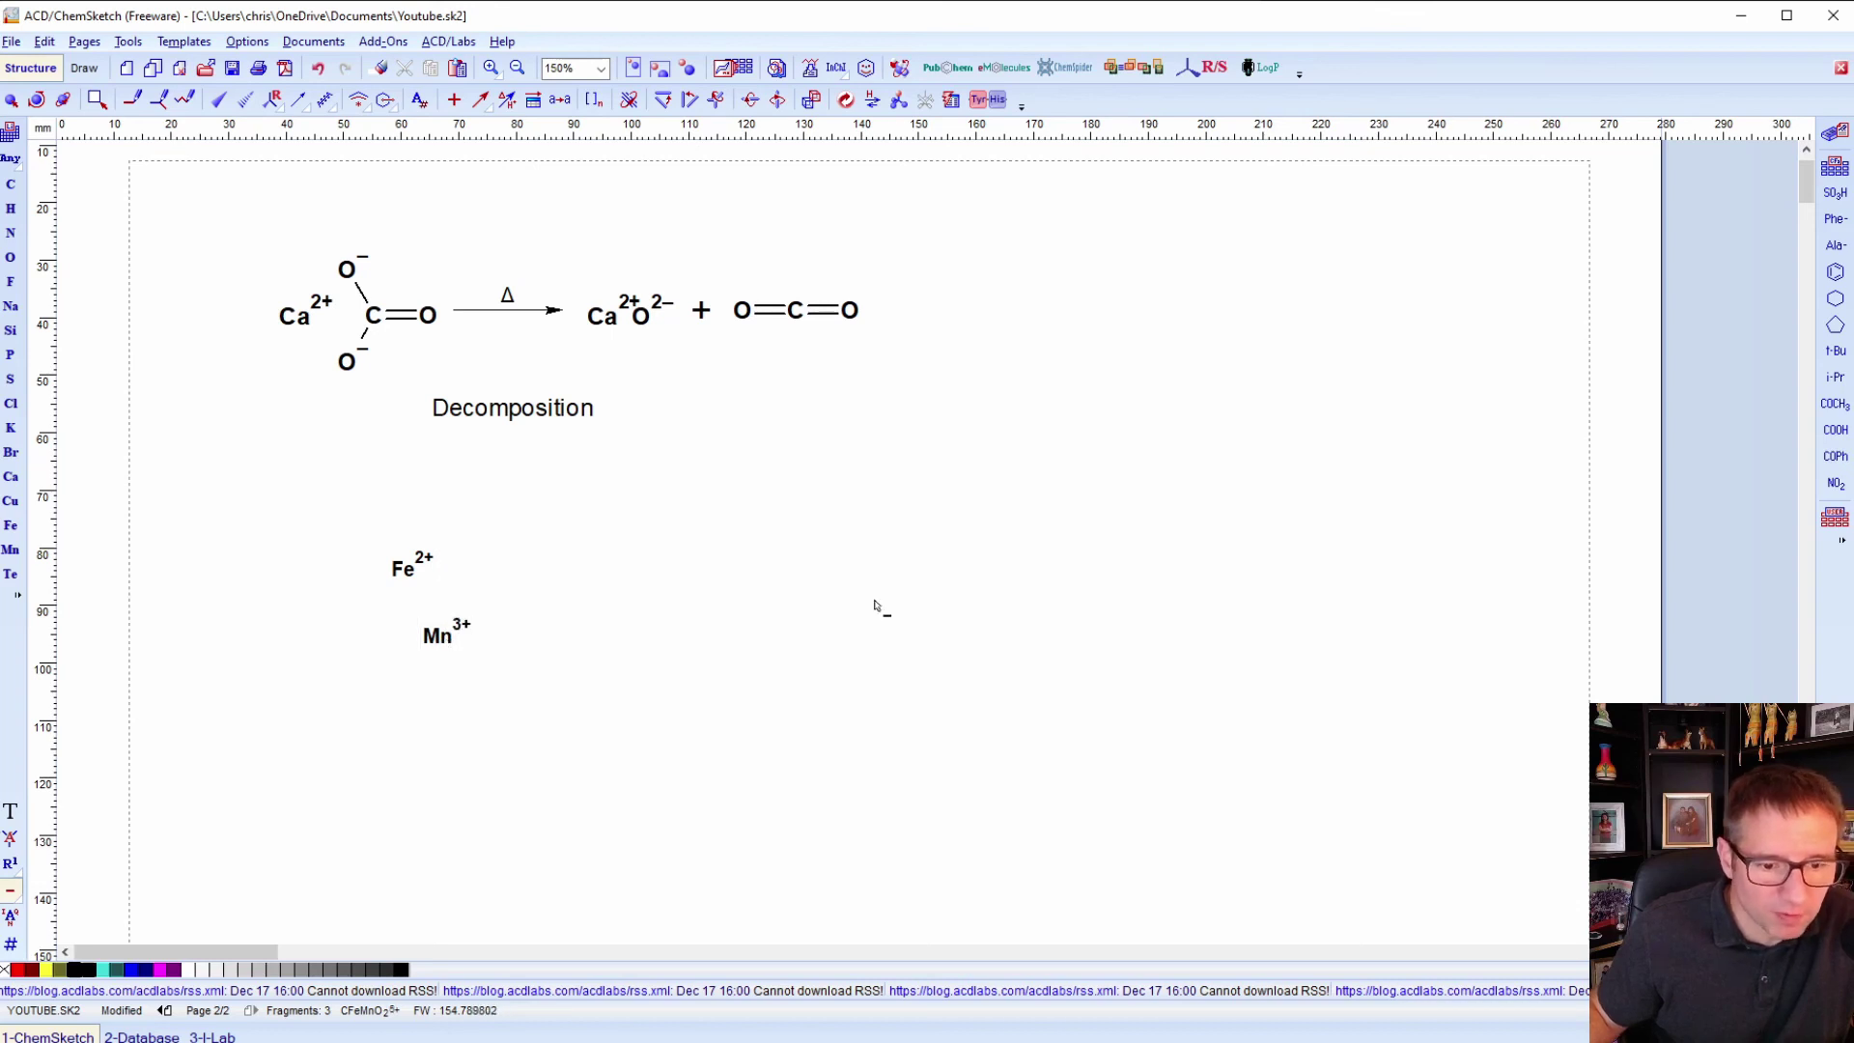